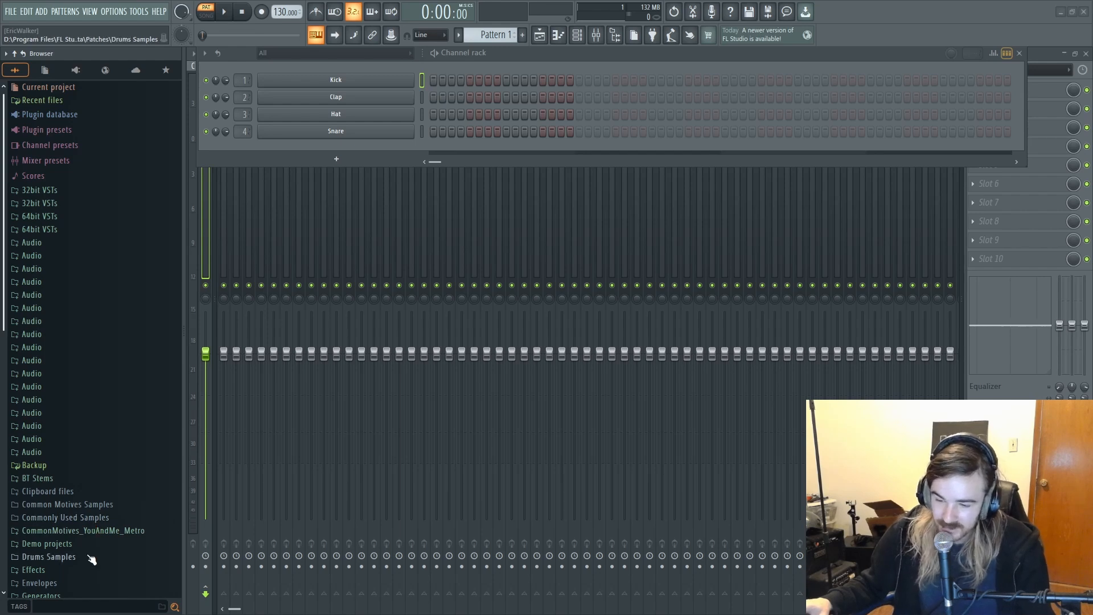
Step: Browse to the Kicks folder inside the Drums section of the Packs library
scroll(97, 512, "down", 3)
scroll(101, 506, "down", 3)
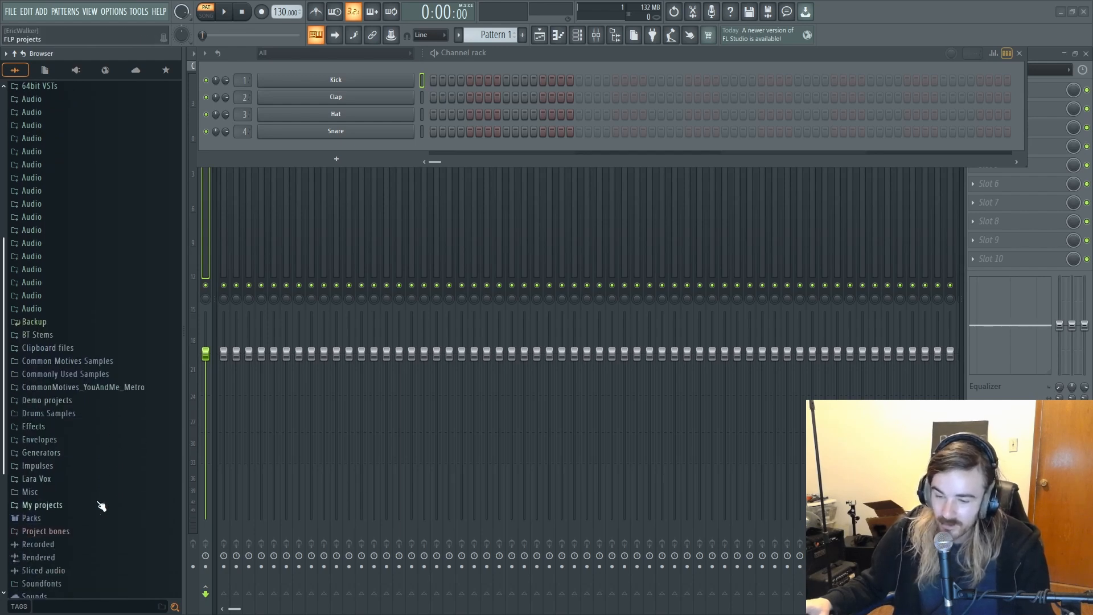
scroll(101, 507, "down", 3)
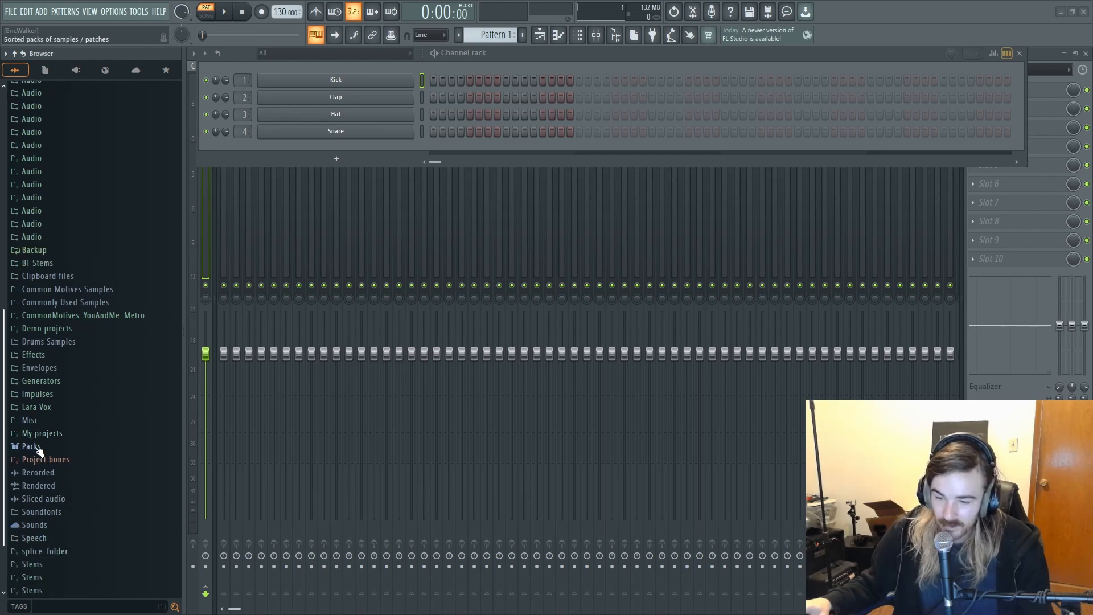
left_click(32, 446)
scroll(38, 451, "down", 3)
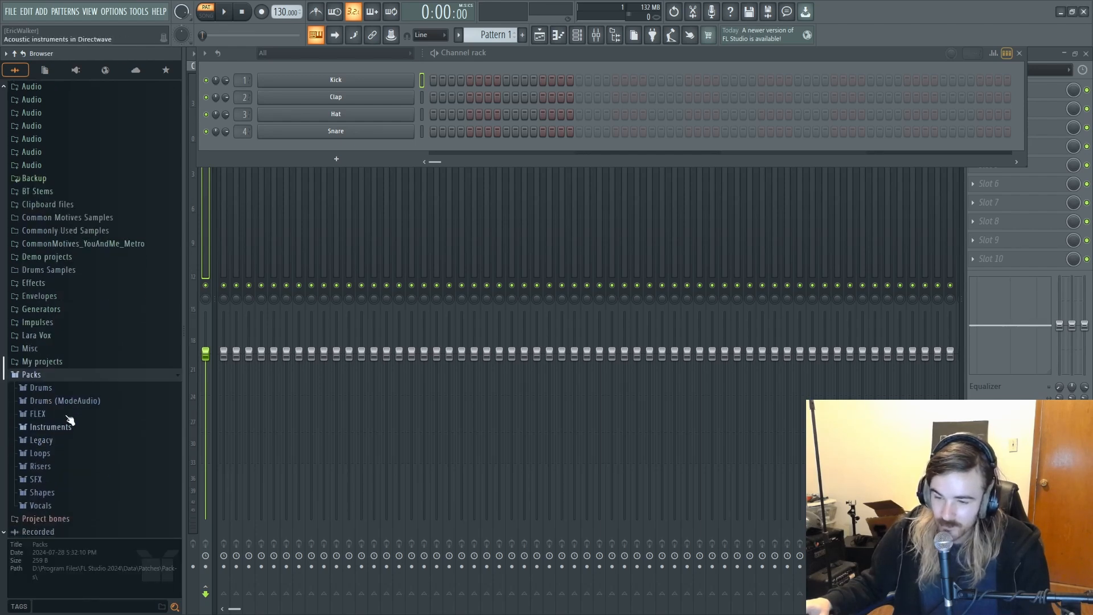
left_click(55, 389)
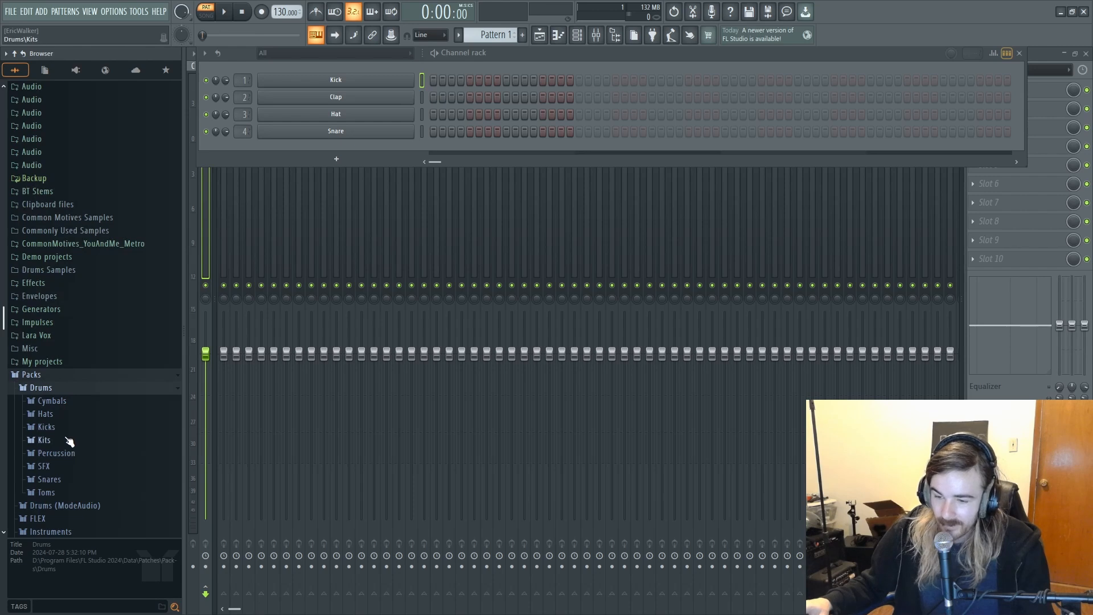
left_click(44, 440)
left_click(68, 440)
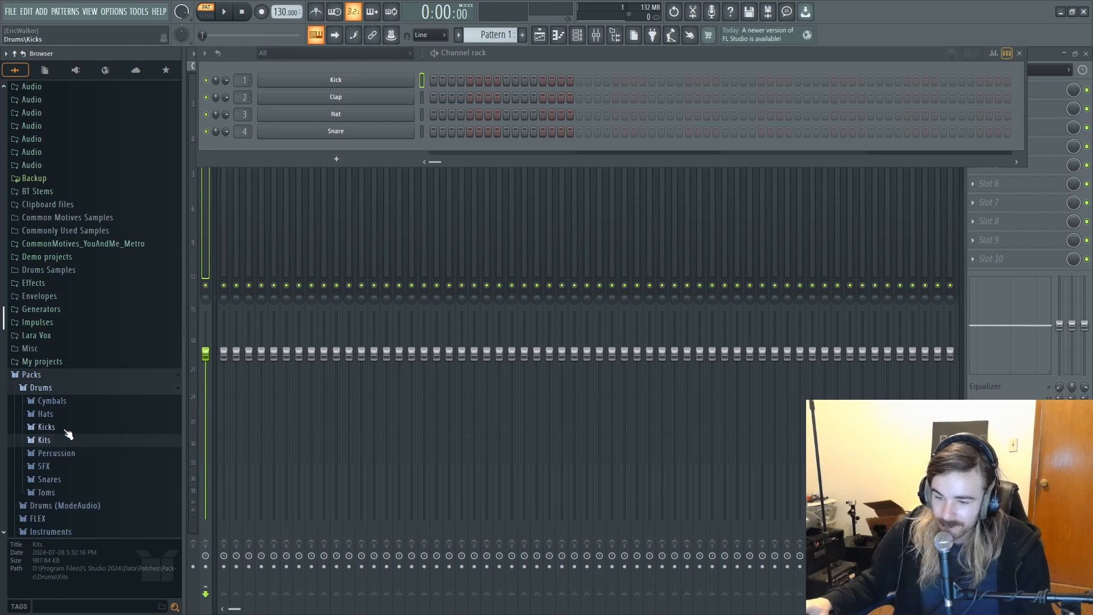
left_click(67, 427)
Step: Audition several samples from the Minimal Kick series, up to Minimal Kick 31, to find a low-end kick
scroll(69, 419, "down", 10)
left_click(95, 395)
scroll(95, 397, "down", 3)
left_click(98, 369)
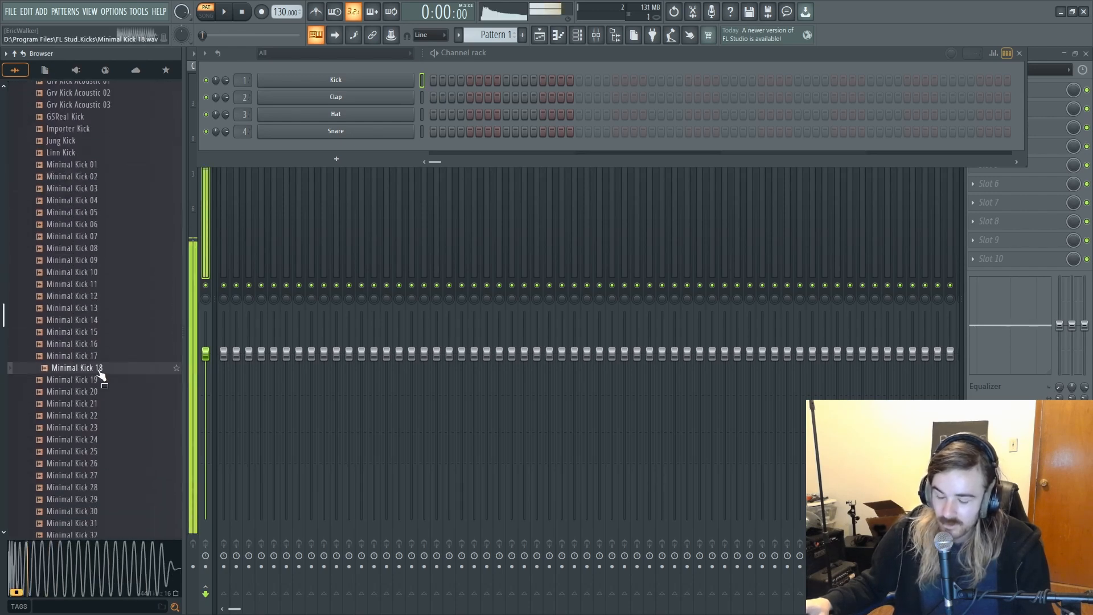
left_click(78, 391)
left_click(75, 403)
scroll(73, 407, "down", 2)
left_click(67, 378)
scroll(67, 378, "down", 2)
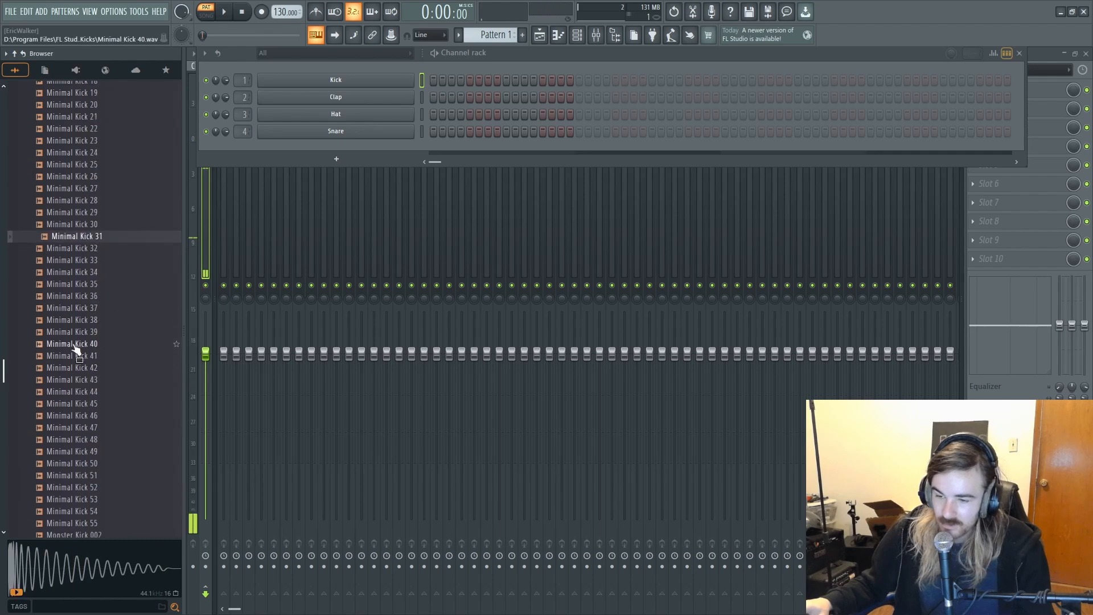
Step: Compare Minimal Kick 31 and 32, and replace the Hat channel's sample with Minimal Kick 32
left_click(86, 248)
left_click(85, 239)
left_click(86, 248)
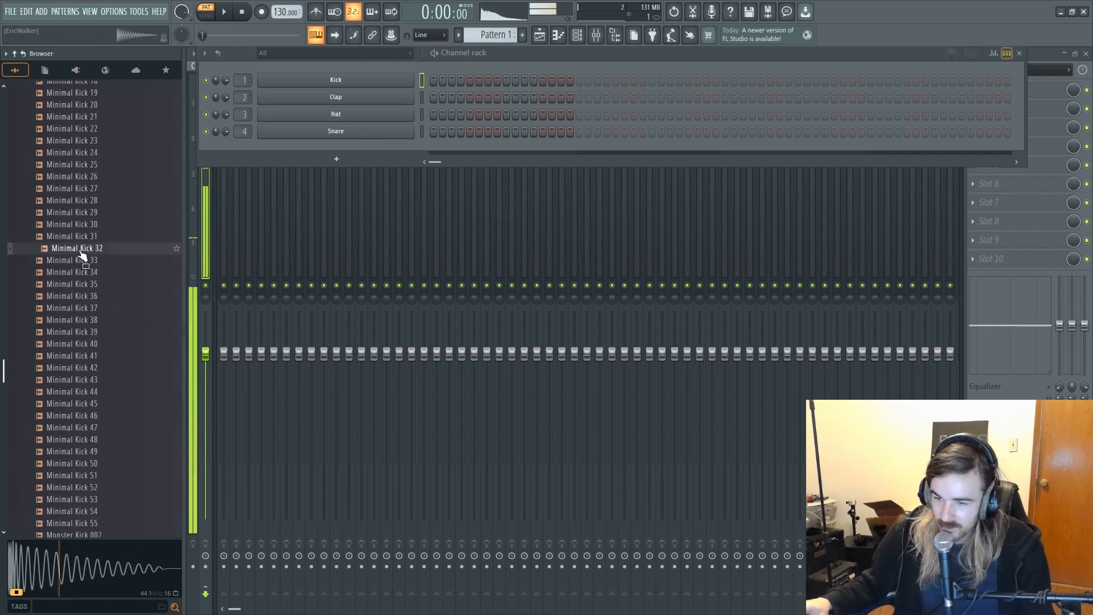
left_click_drag(86, 248, 335, 116)
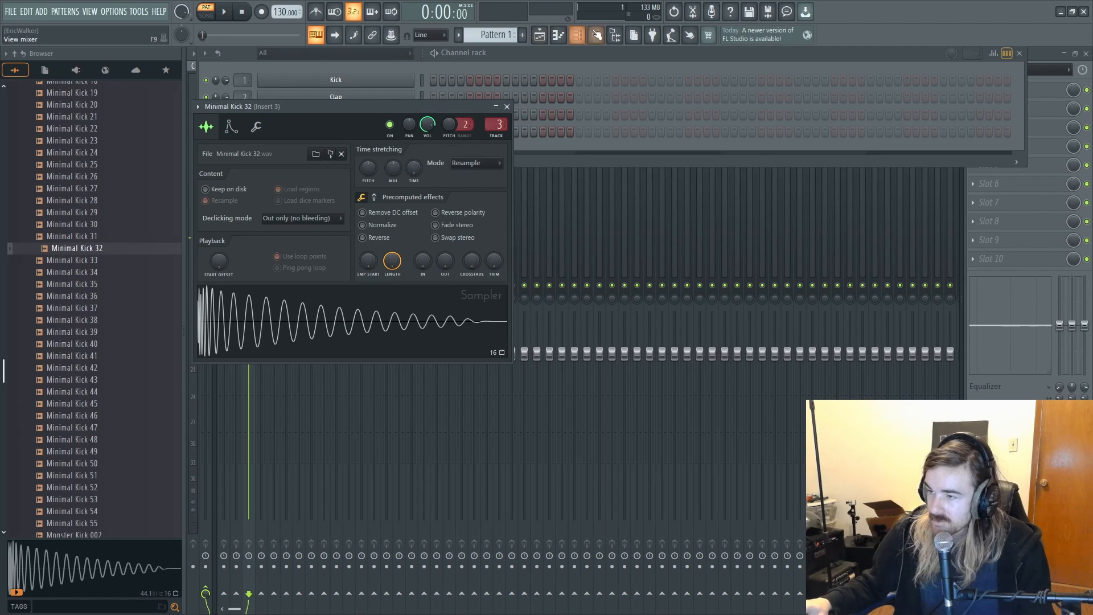
Step: Give the Minimal Kick 32 channel a short volume envelope with sustain and release at minimum, auditioning the sound during the adjustment
left_click(577, 36)
left_click(315, 108)
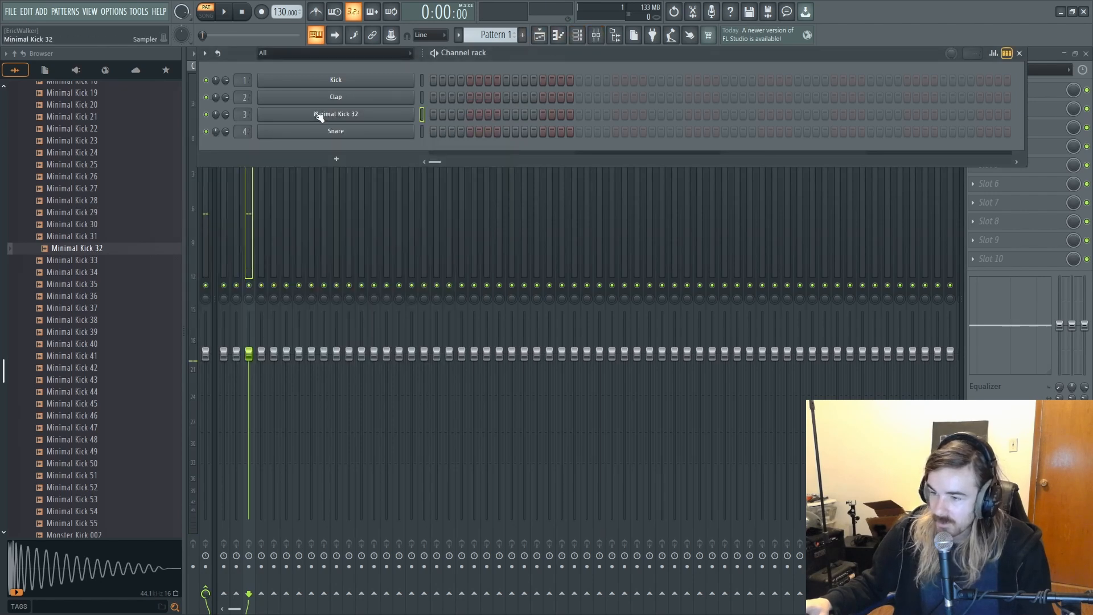
left_click(313, 109)
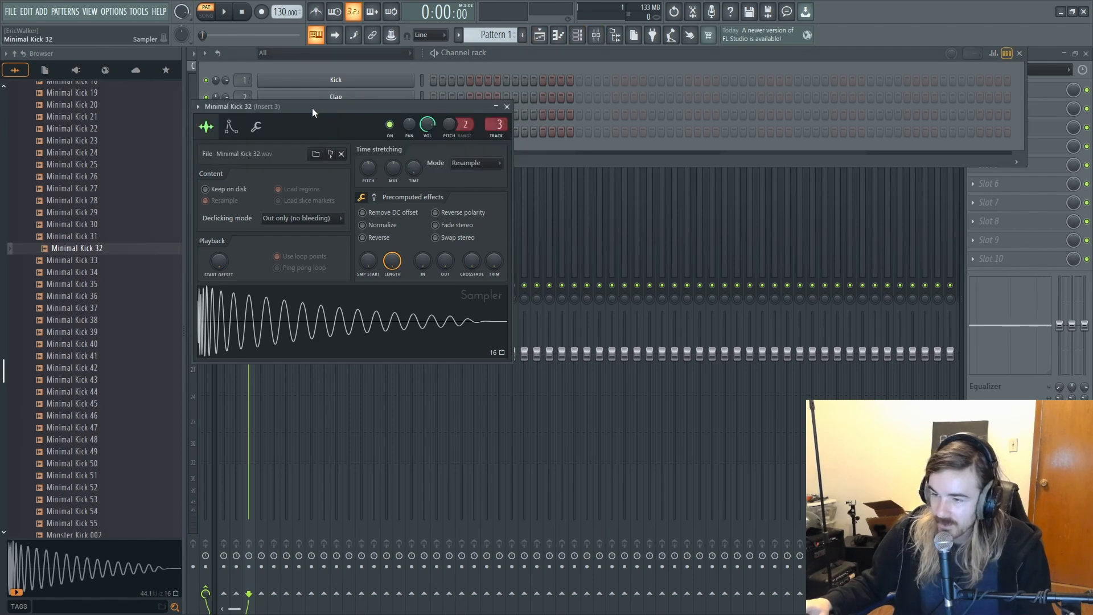
left_click(230, 128)
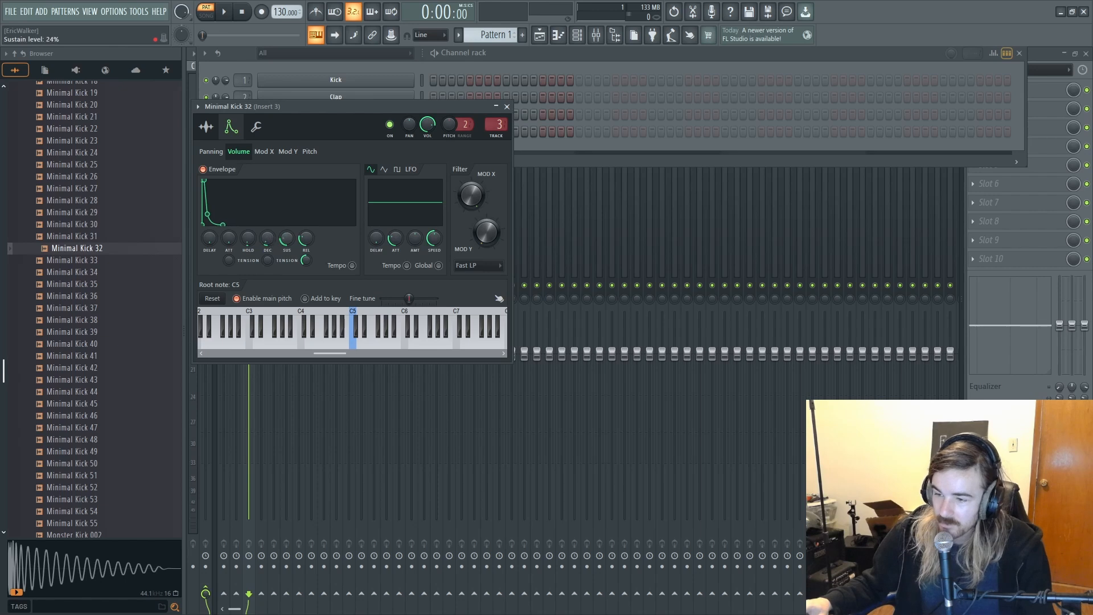
key("q")
key("q")
key("q")
key("q")
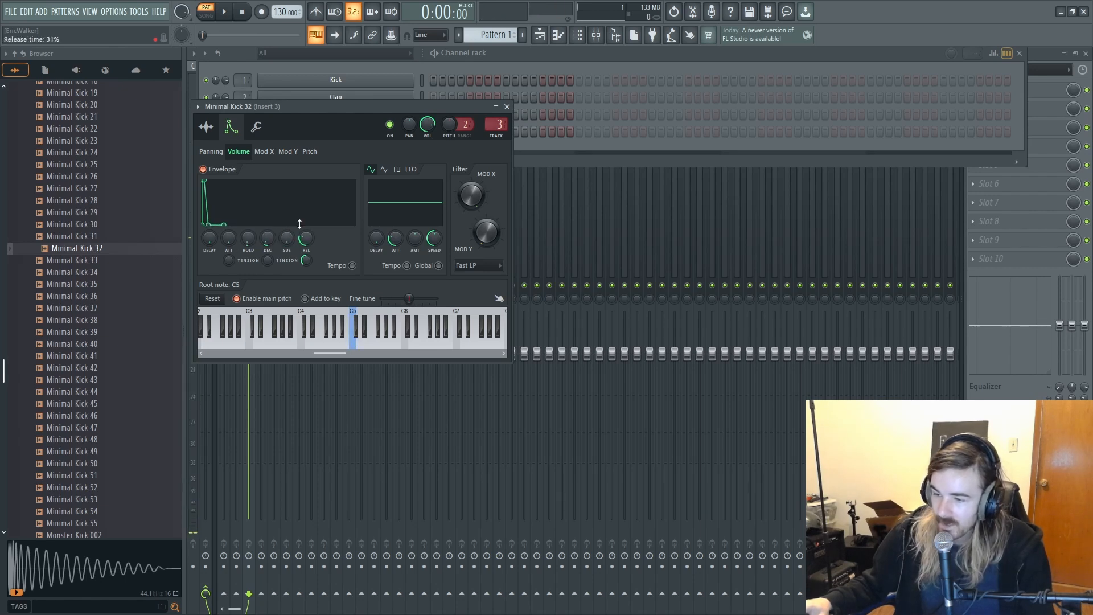
key("q")
left_click_drag(306, 239, 306, 279)
key("q")
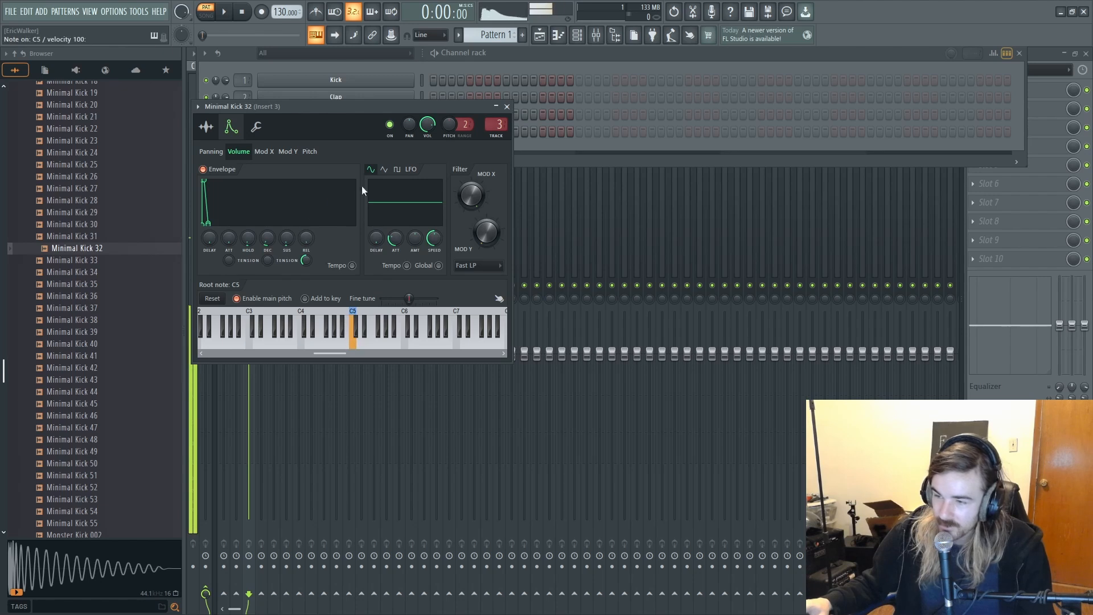
Step: Audition more kick samples from Minimal Kick 39 through Monster Kick 038 for a second kick layer
left_click(549, 57)
right_click(412, 114)
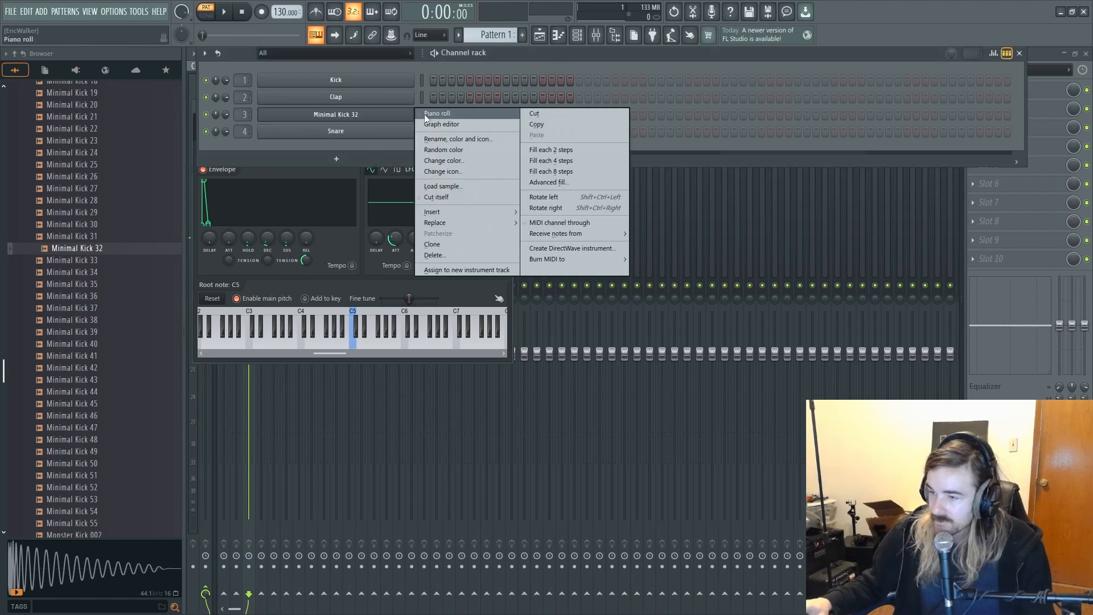
left_click(79, 331)
scroll(82, 287, "down", 1)
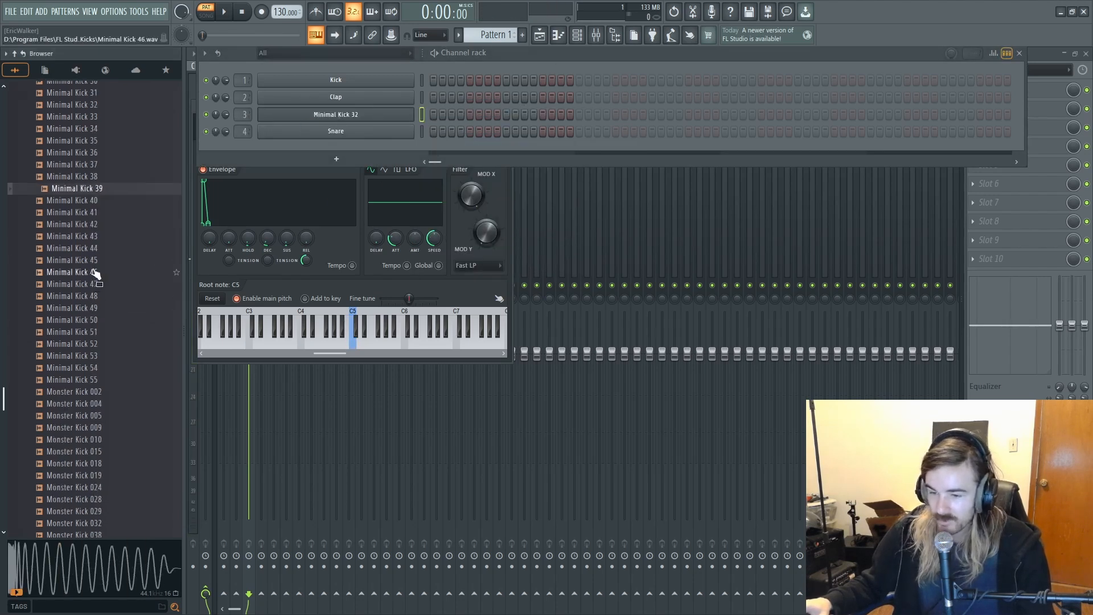
scroll(93, 270, "up", 1)
scroll(94, 270, "down", 2)
left_click(78, 318)
scroll(85, 285, "down", 1)
left_click(88, 250)
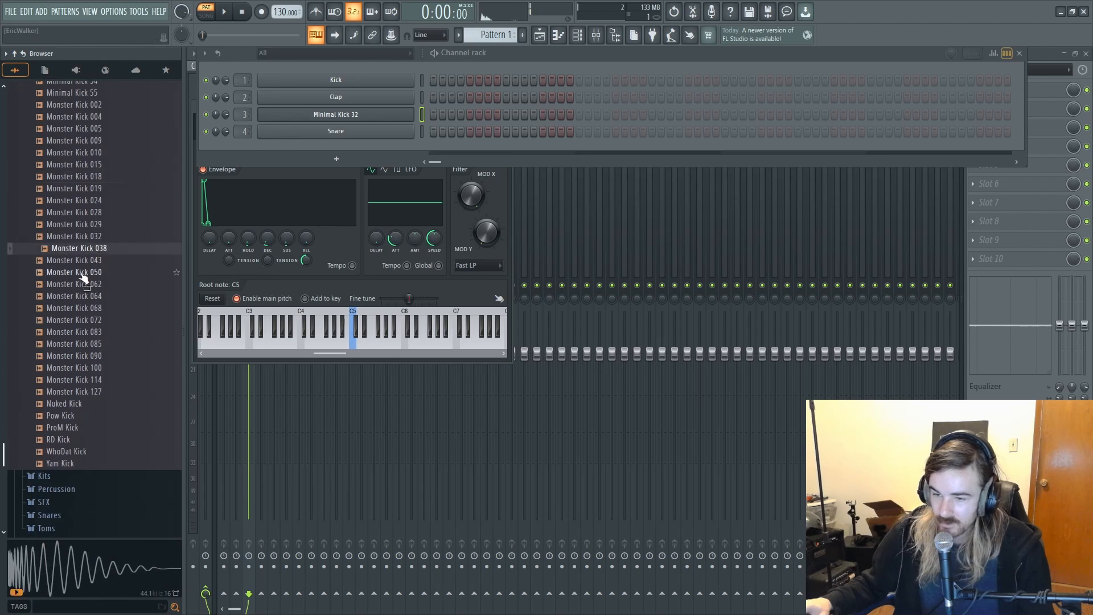
Step: Audition the Monster Kick samples from 050 through 127 to compare candidates for the second layer
left_click(80, 273)
left_click(66, 309)
left_click(65, 320)
left_click(86, 312)
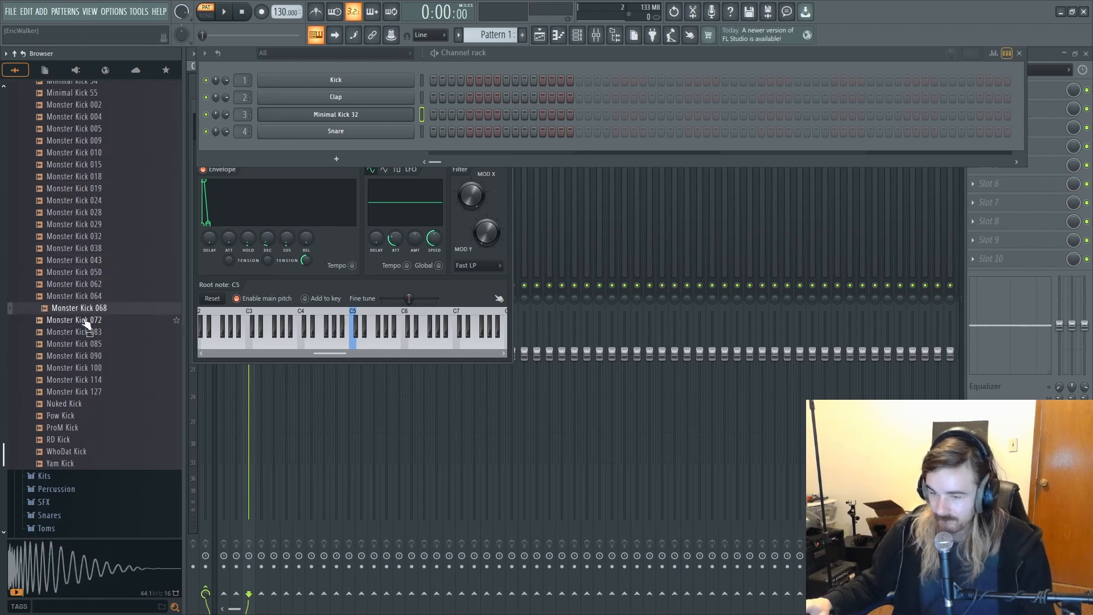
left_click(86, 296)
left_click(71, 332)
left_click(67, 356)
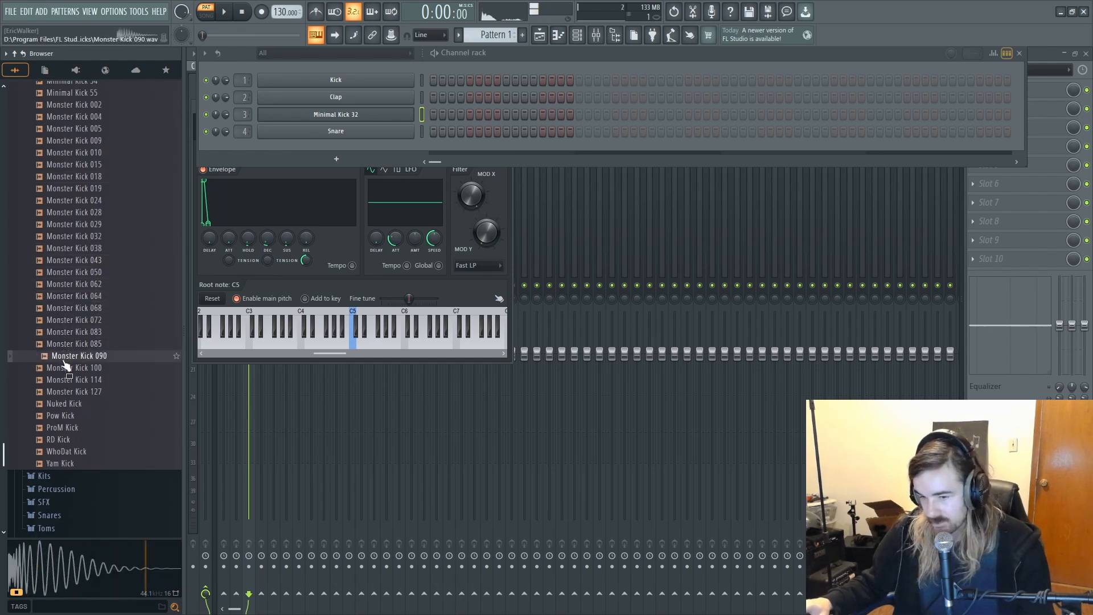
left_click(62, 369)
left_click(62, 380)
left_click(60, 390)
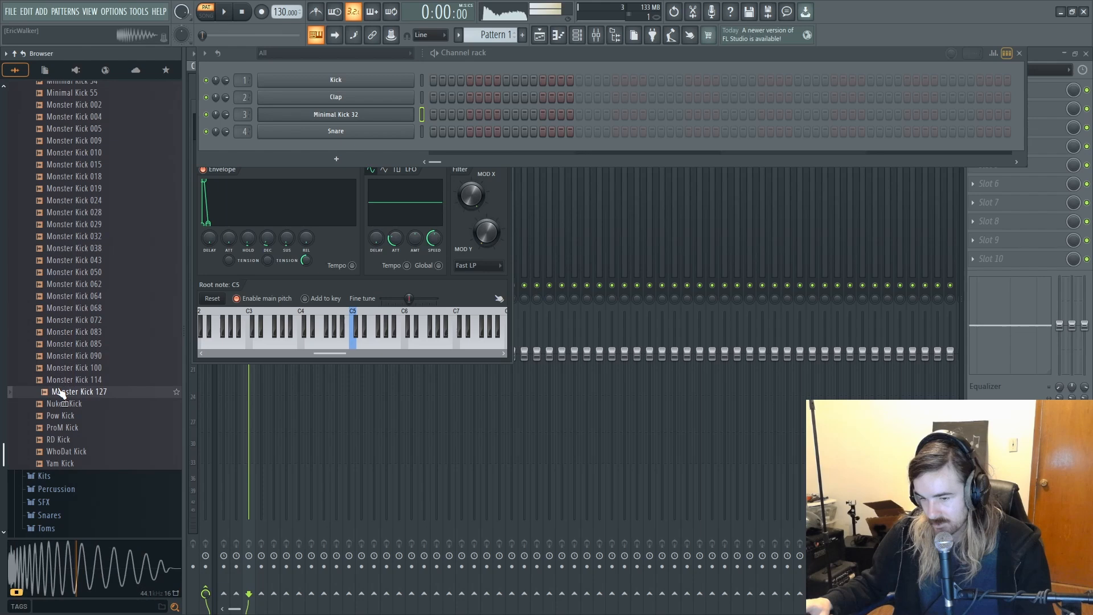
Step: Replace the Snare channel's sample with Monster Kick 090 and open that channel's sampler settings
left_click(69, 359)
left_click(63, 371)
left_click_drag(69, 356, 354, 131)
left_click(353, 131)
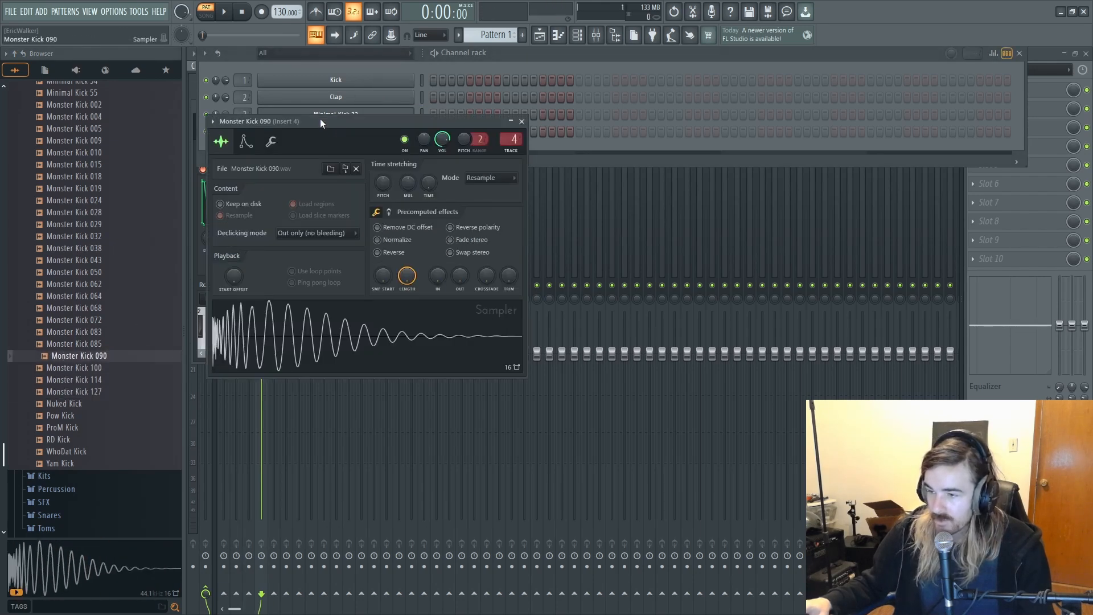
Step: Add Fruity Parametric EQ 2 to the first effect slot of Insert 4 and load its 20Hz + 18kHz cut preset
left_click(1024, 87)
left_click(1024, 90)
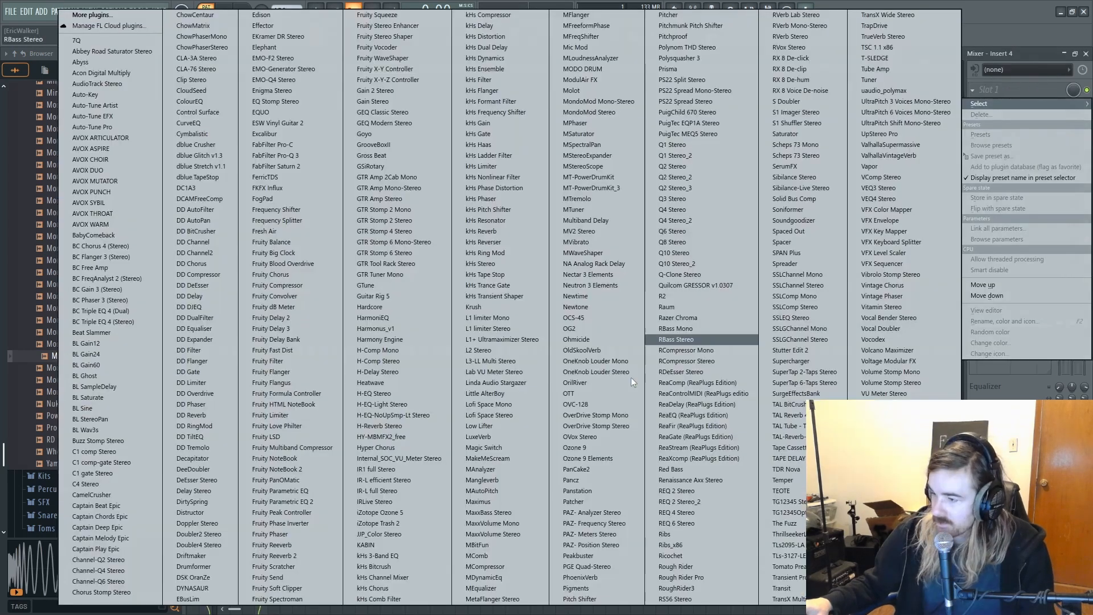
left_click(303, 502)
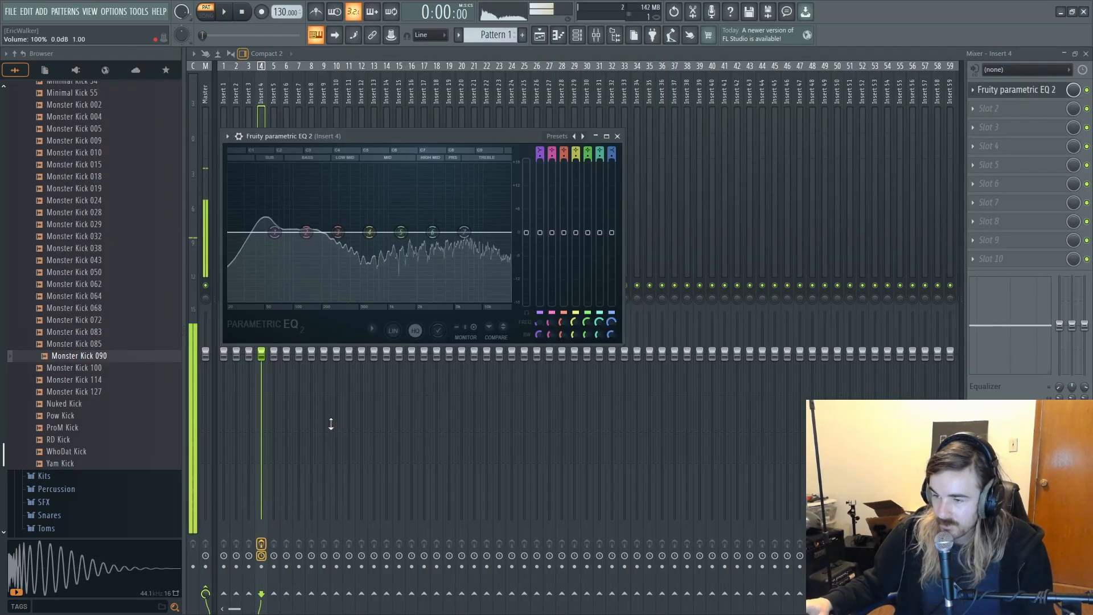
left_click(574, 137)
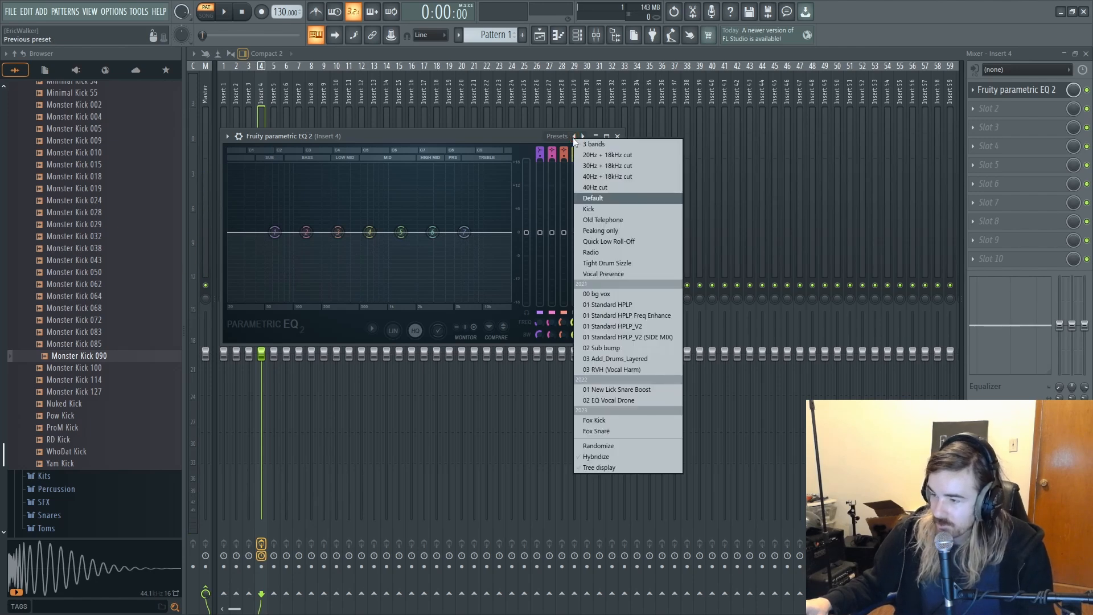
left_click(623, 155)
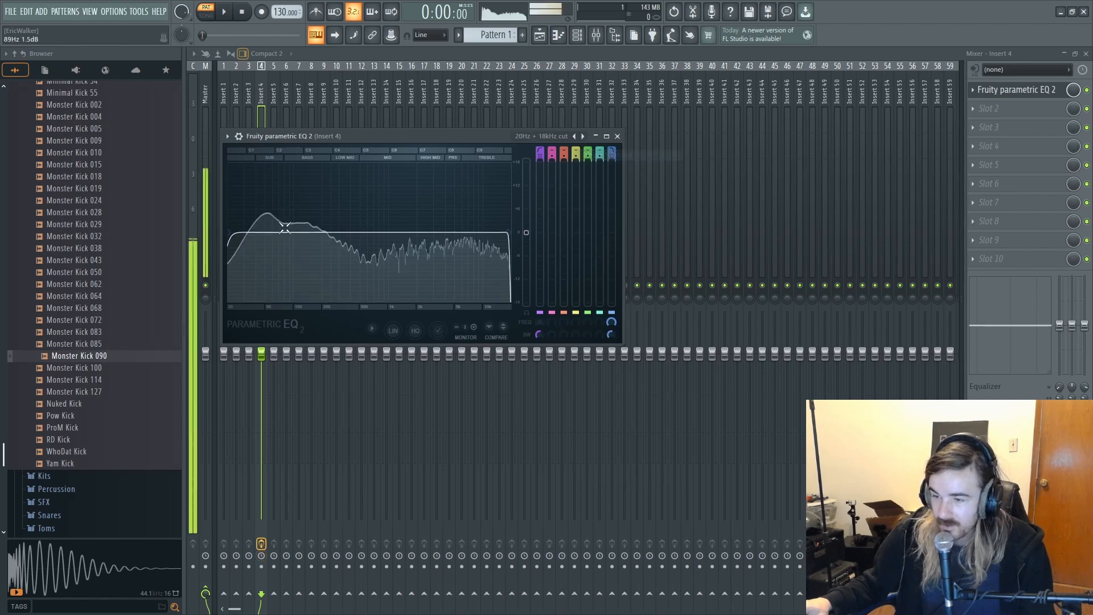
Step: Raise the EQ's low cut into the low mids and set band 5 to Peaking with a broad upper-mid boost
left_click_drag(265, 233, 354, 232)
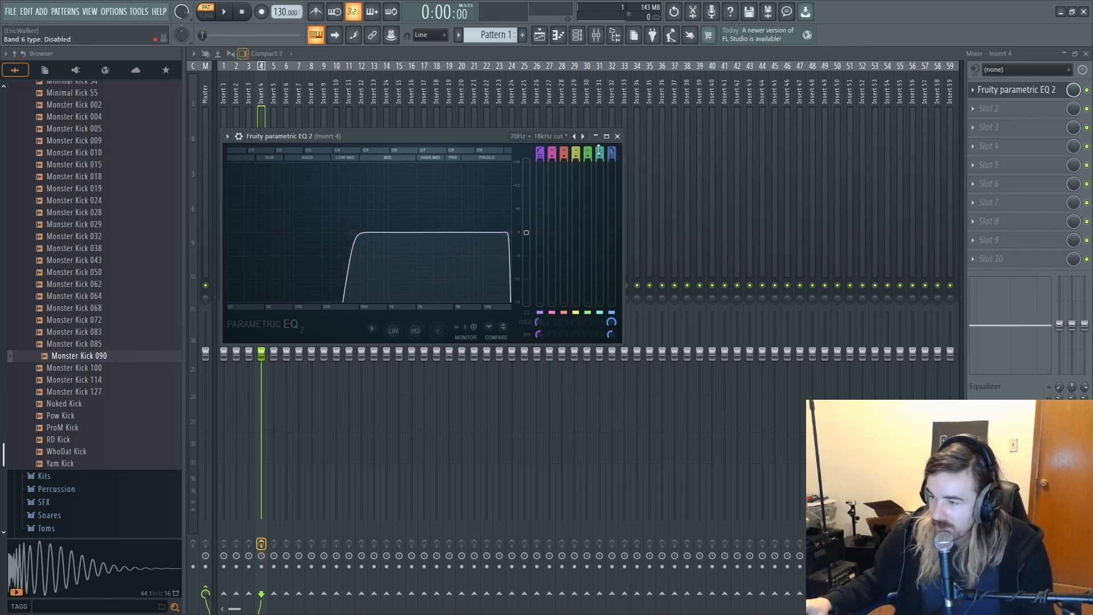
left_click_drag(590, 150, 589, 114)
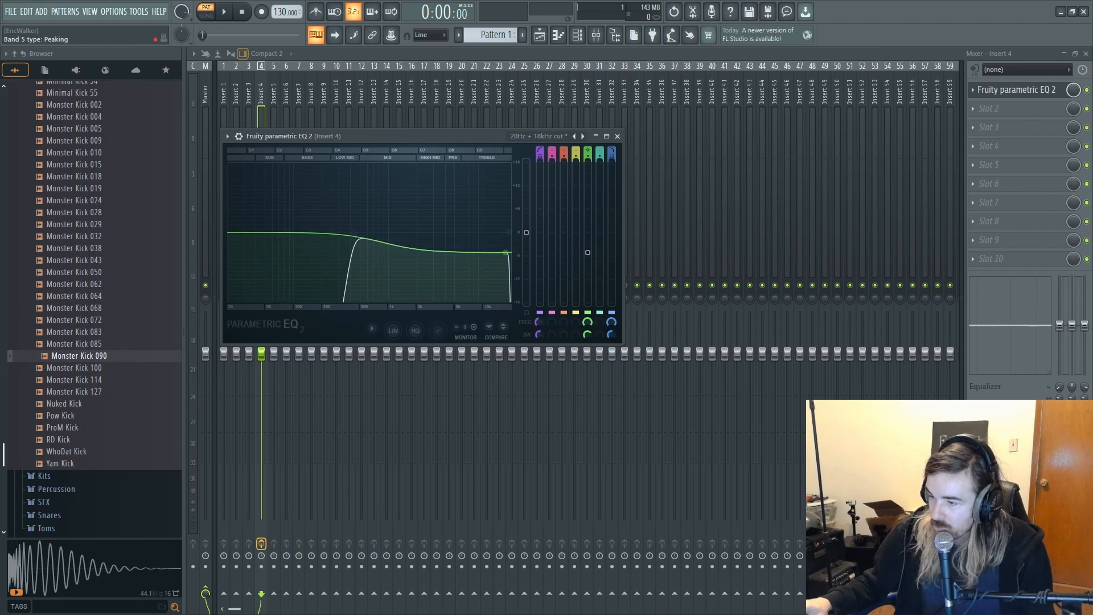
left_click_drag(509, 231, 418, 188)
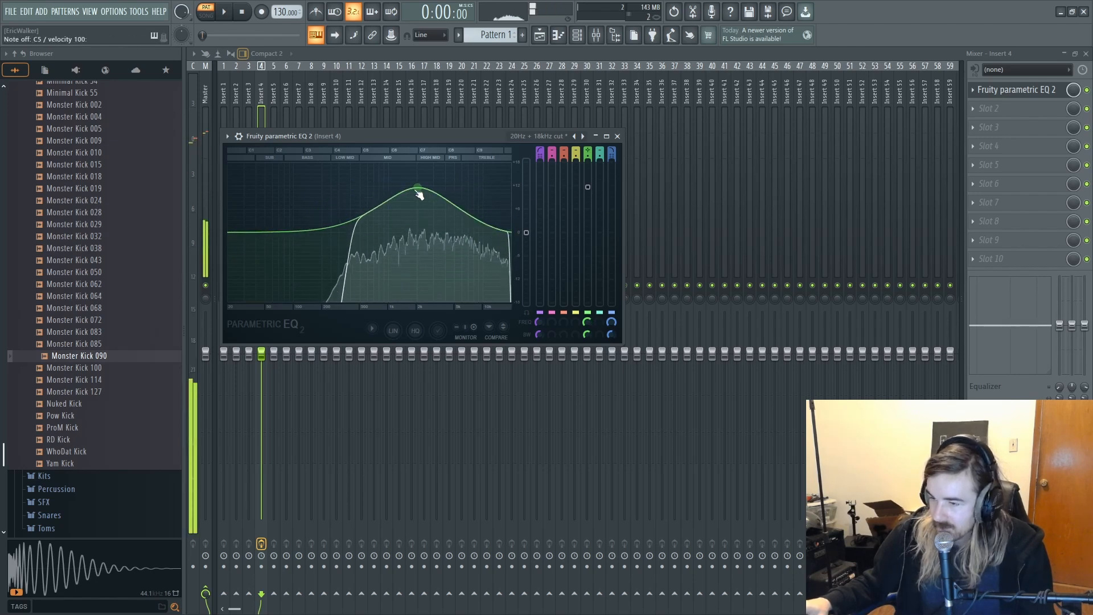
Step: Clone the Monster Kick 090 channel and replace the clone with a Layer channel
left_click(577, 35)
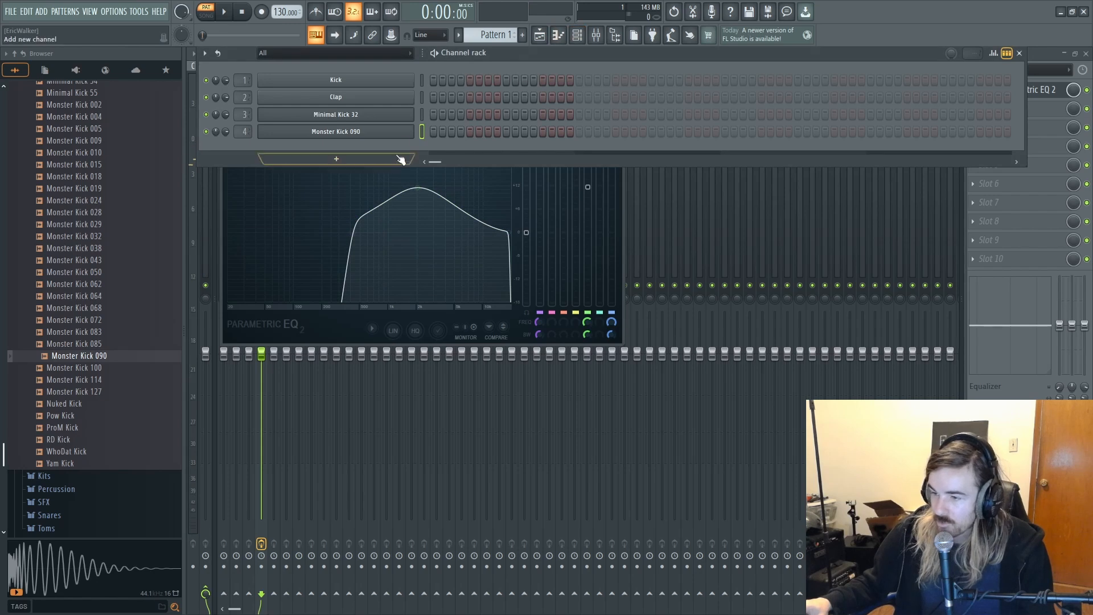
right_click(348, 135)
left_click(432, 262)
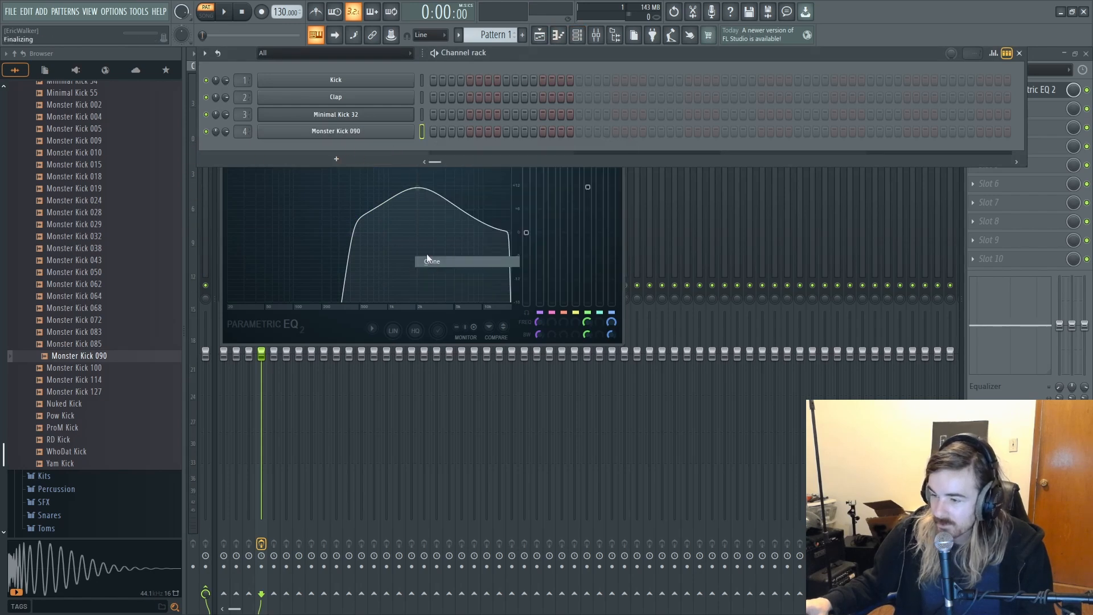
right_click(361, 148)
mouse_move(472, 255)
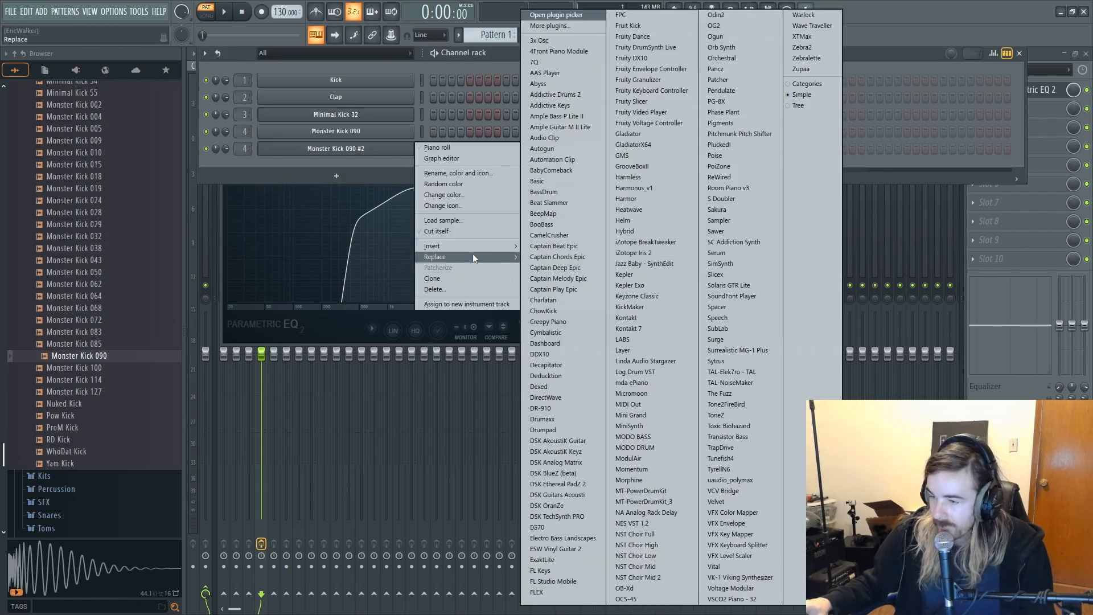
left_click(623, 350)
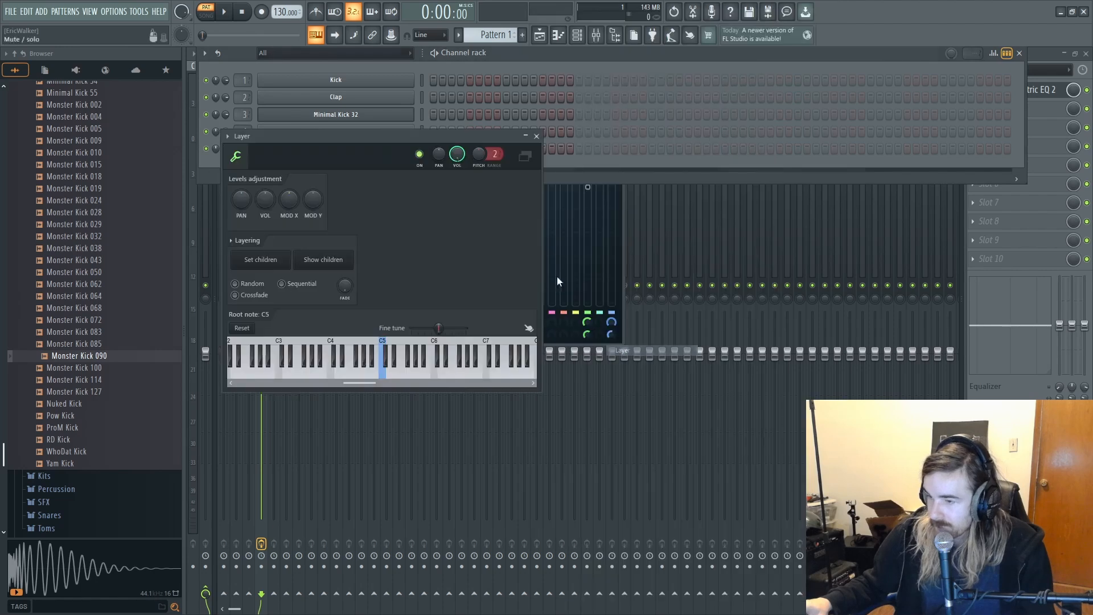
Step: Assign the Minimal Kick 32 and Monster Kick 090 channels as the Layer channel's children
left_click(486, 61)
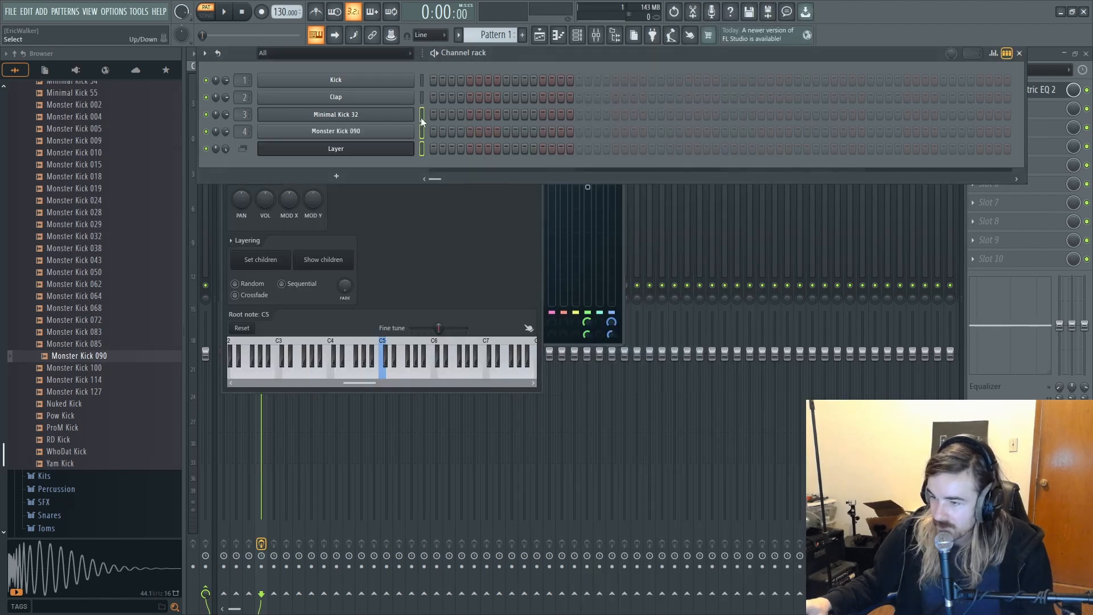
left_click(411, 241)
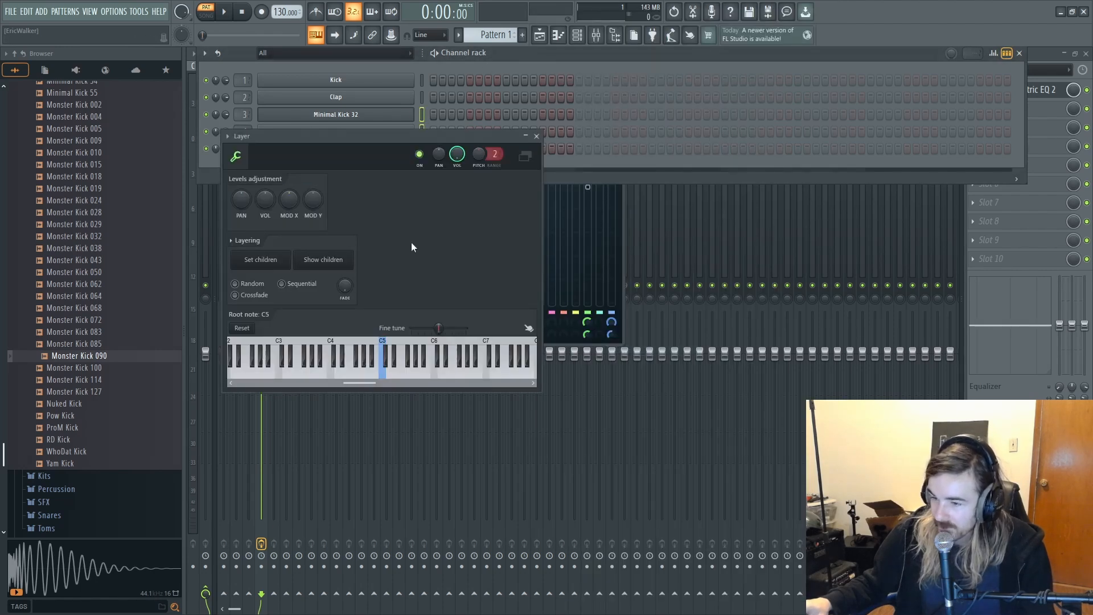
left_click(518, 50)
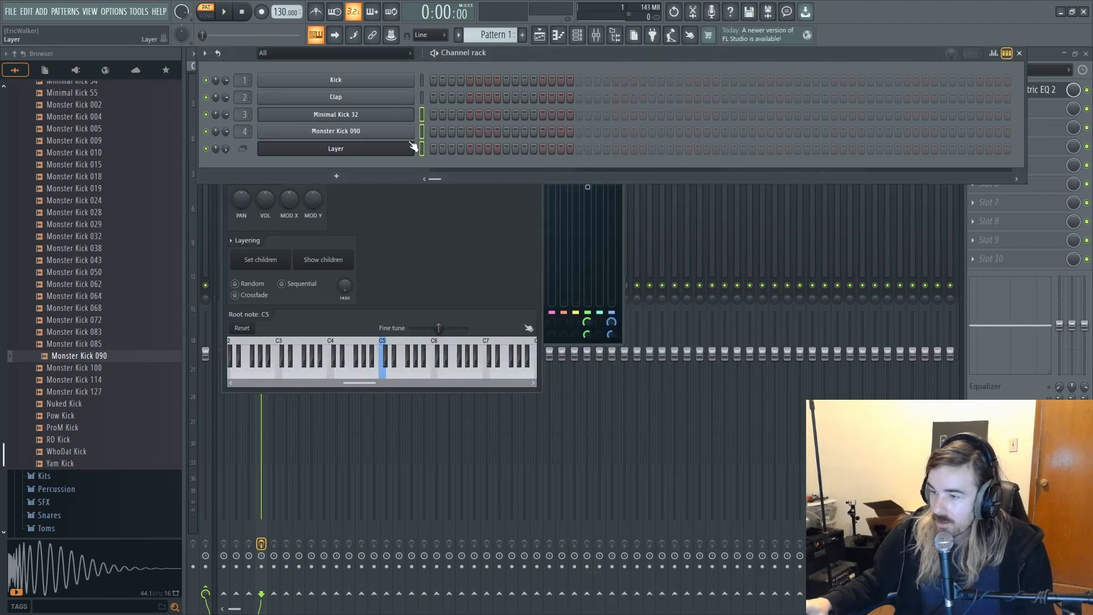
left_click(422, 114)
left_click(427, 277)
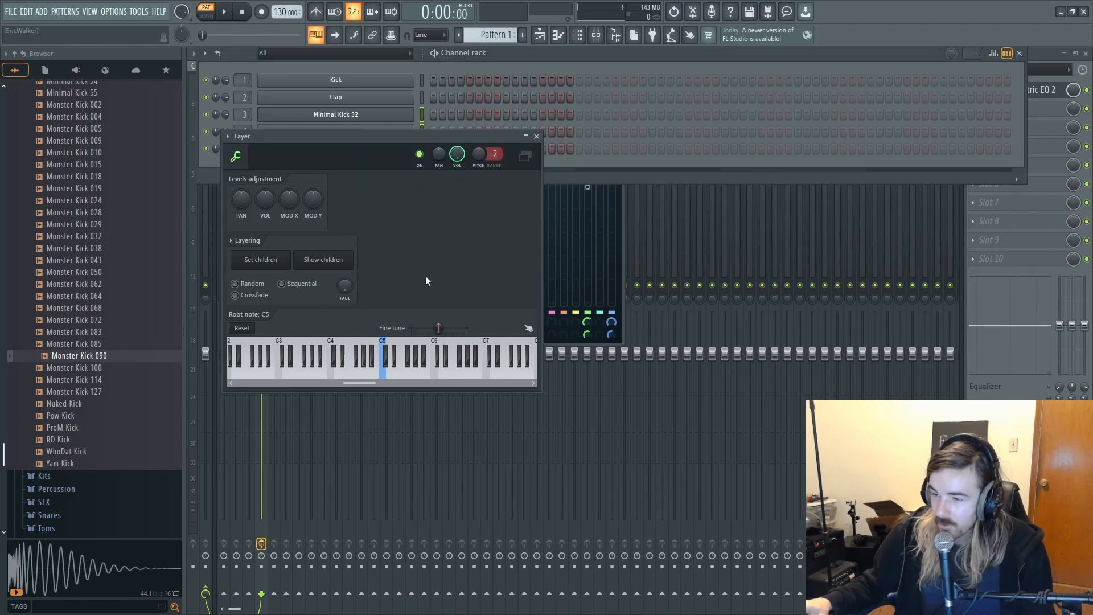
left_click(538, 49)
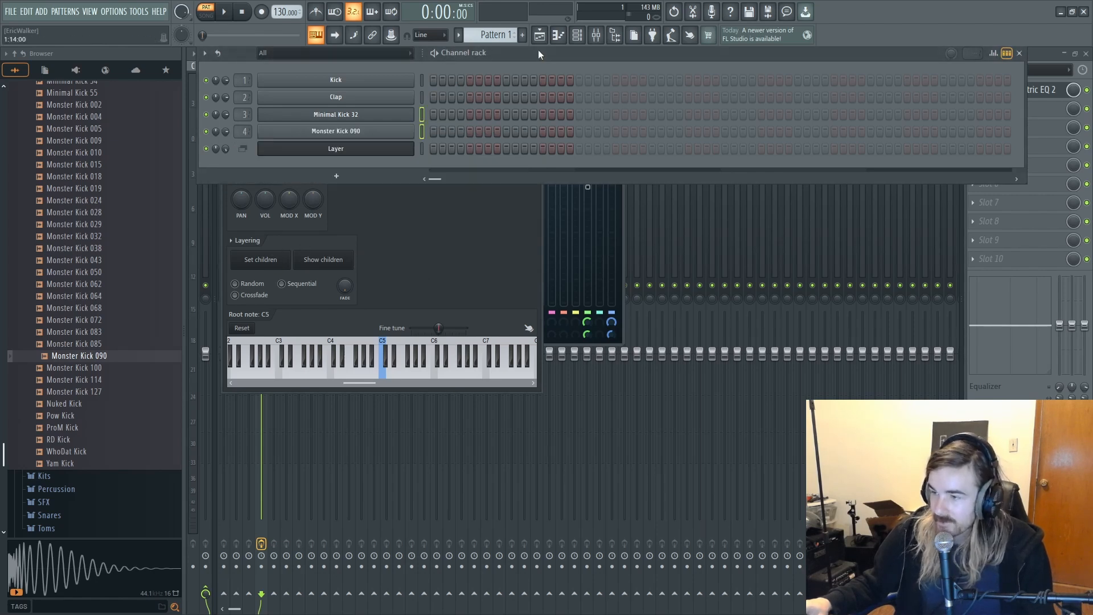
Step: Add four C5 notes, one on each beat of bar 1, in the Layer channel's piano roll and play the pattern
right_click(336, 150)
left_click(436, 148)
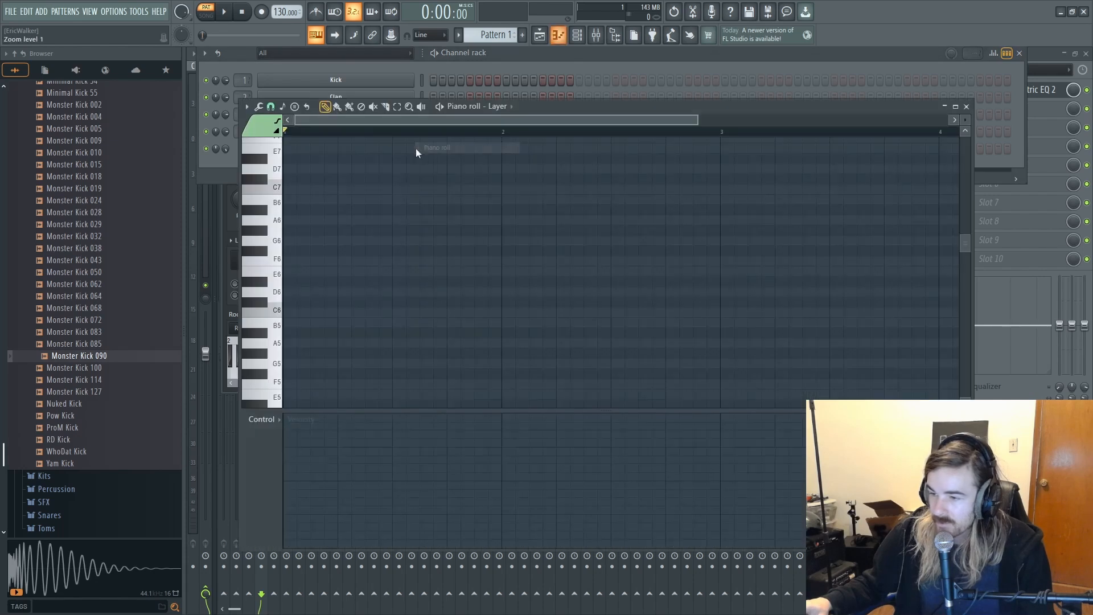
left_click_drag(296, 220, 297, 344)
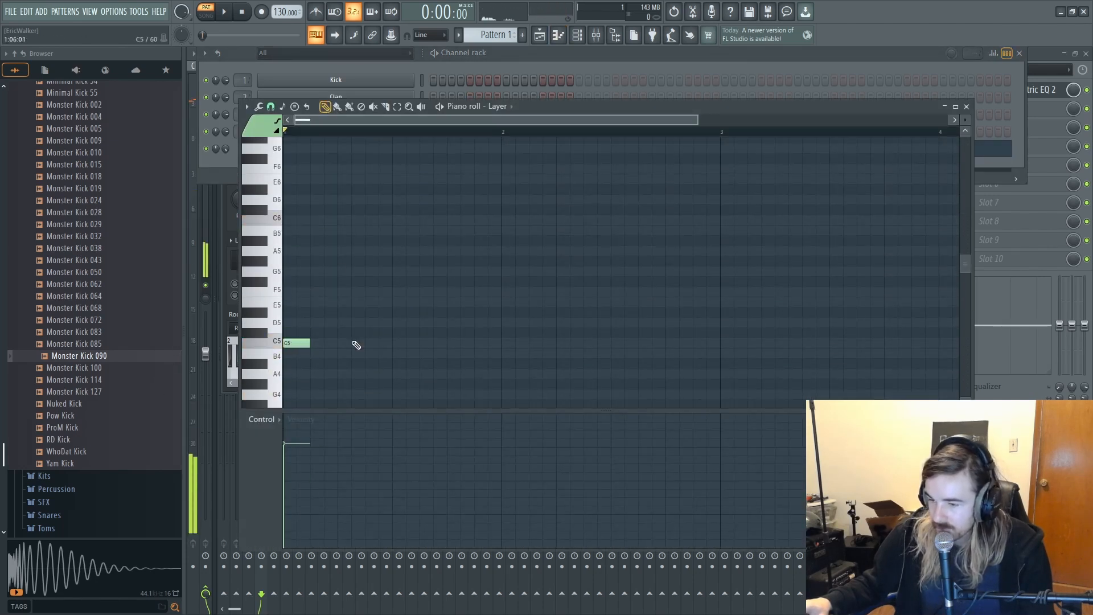
left_click(339, 343)
left_click(393, 344)
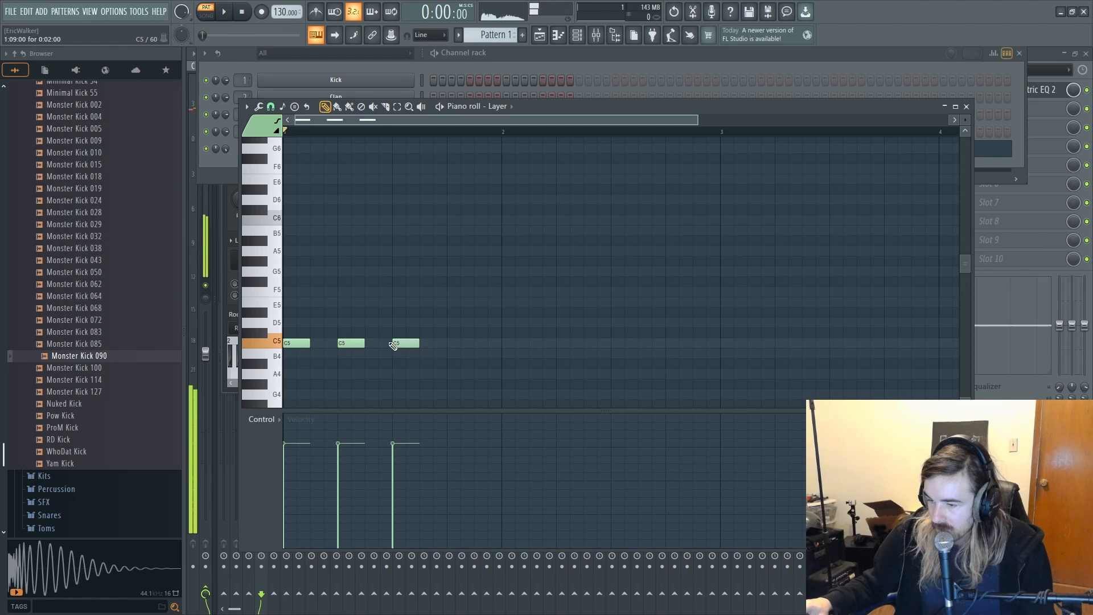
left_click(449, 343)
key("space")
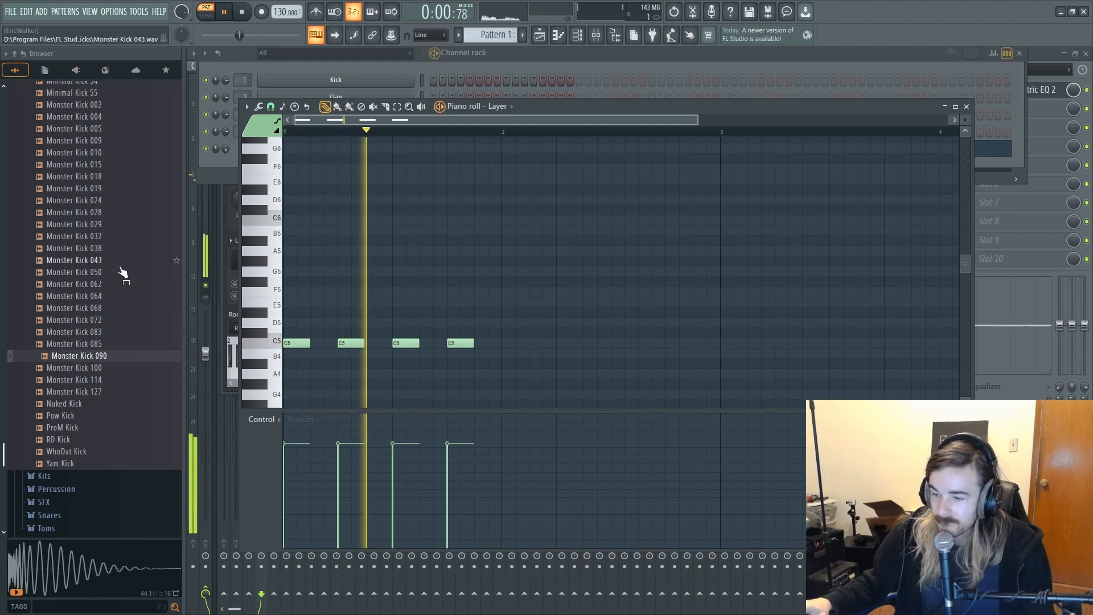
left_click(504, 53)
key("space")
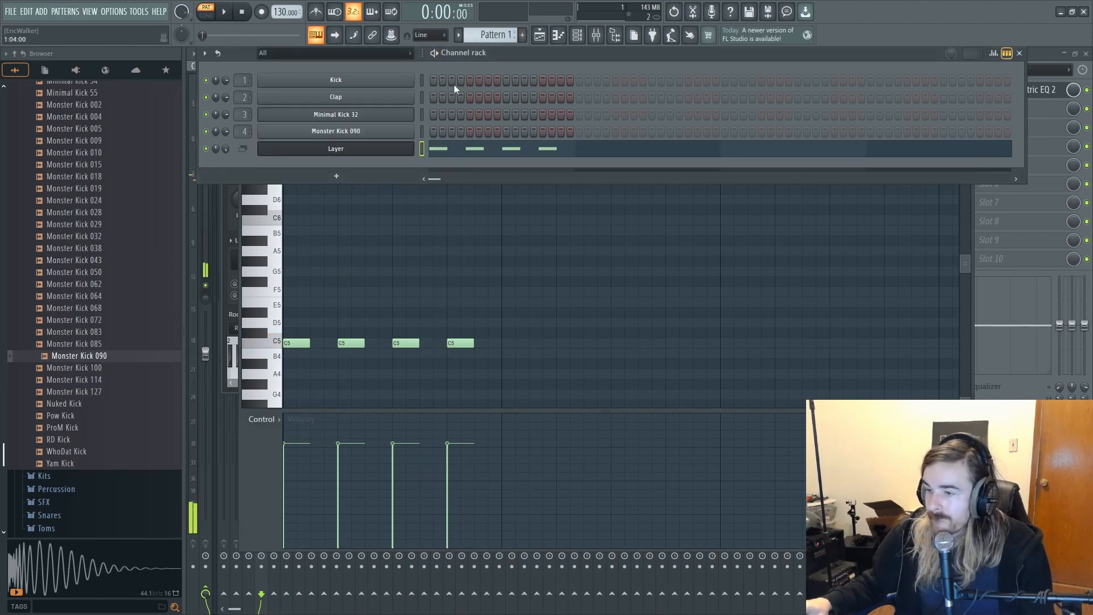
Step: Collapse the Kicks folder and browse the Snares folder of the Drums pack
scroll(97, 244, "up", 15)
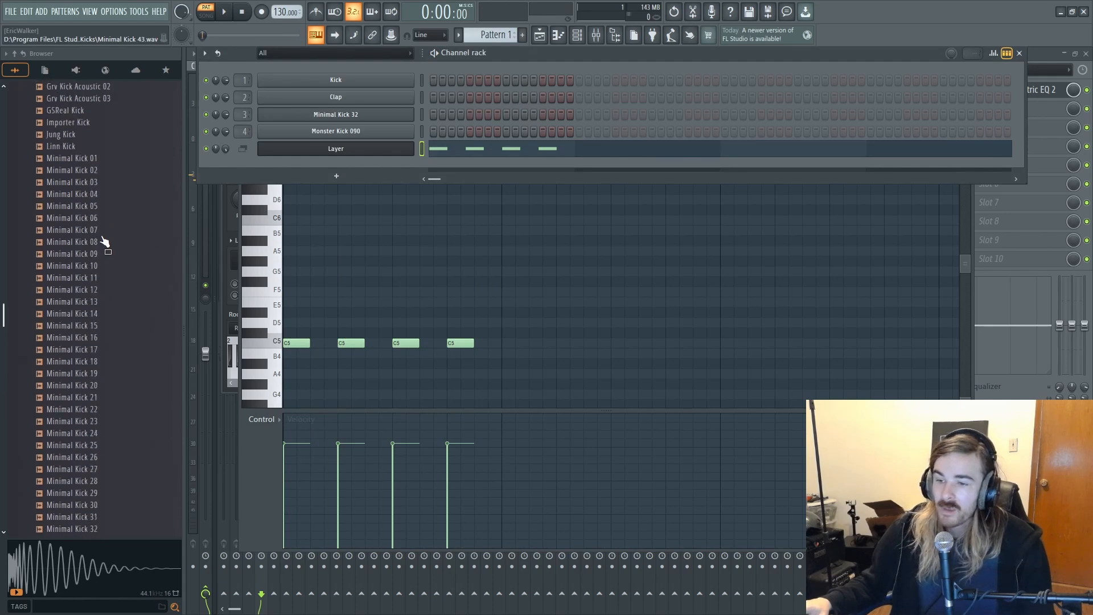
scroll(82, 228, "down", 3)
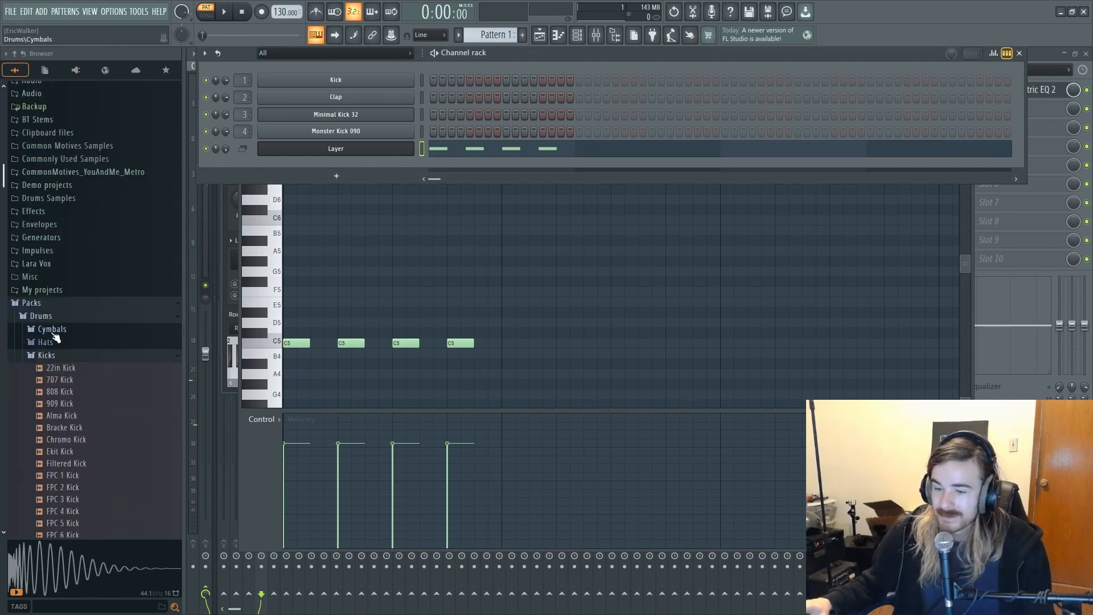
left_click(54, 360)
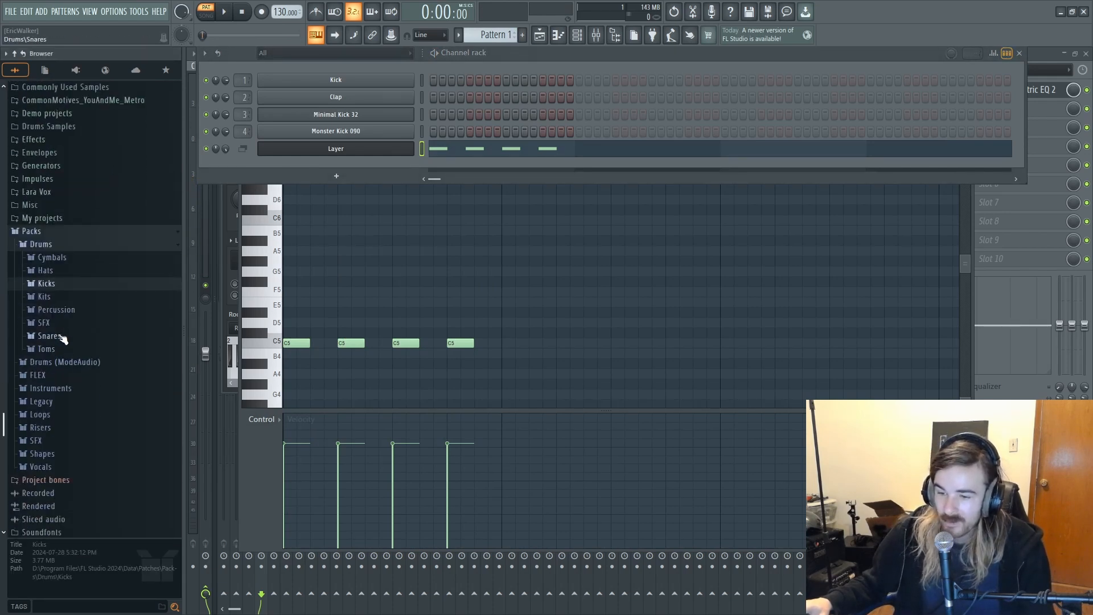
left_click(61, 338)
scroll(124, 332, "down", 10)
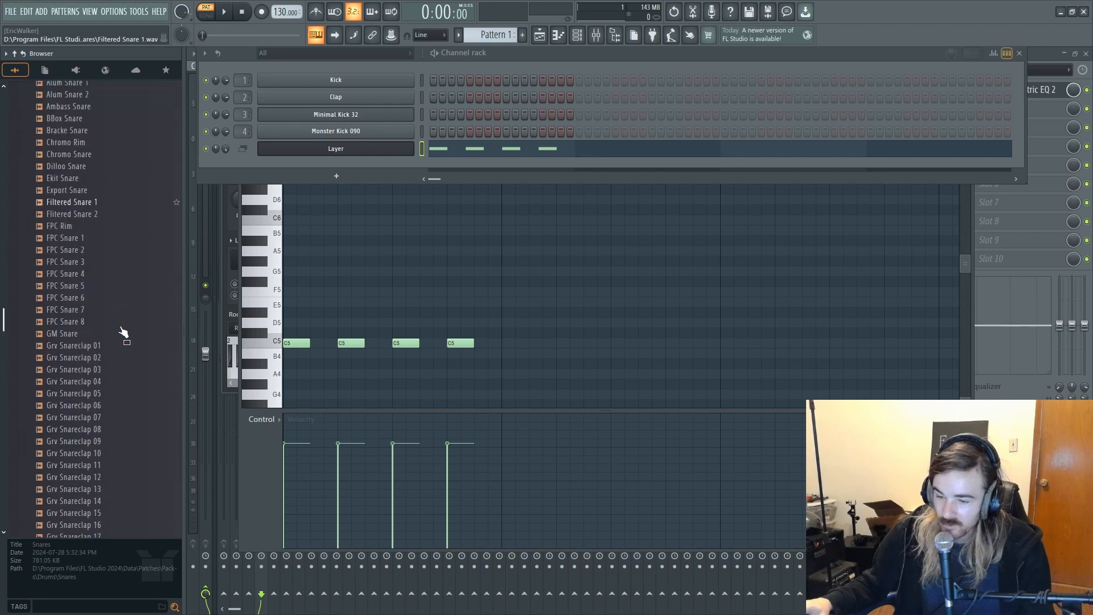
Step: Audition the Grv Snareclap and Industrial Snare samples in the Snares folder
left_click(131, 314)
left_click(111, 277)
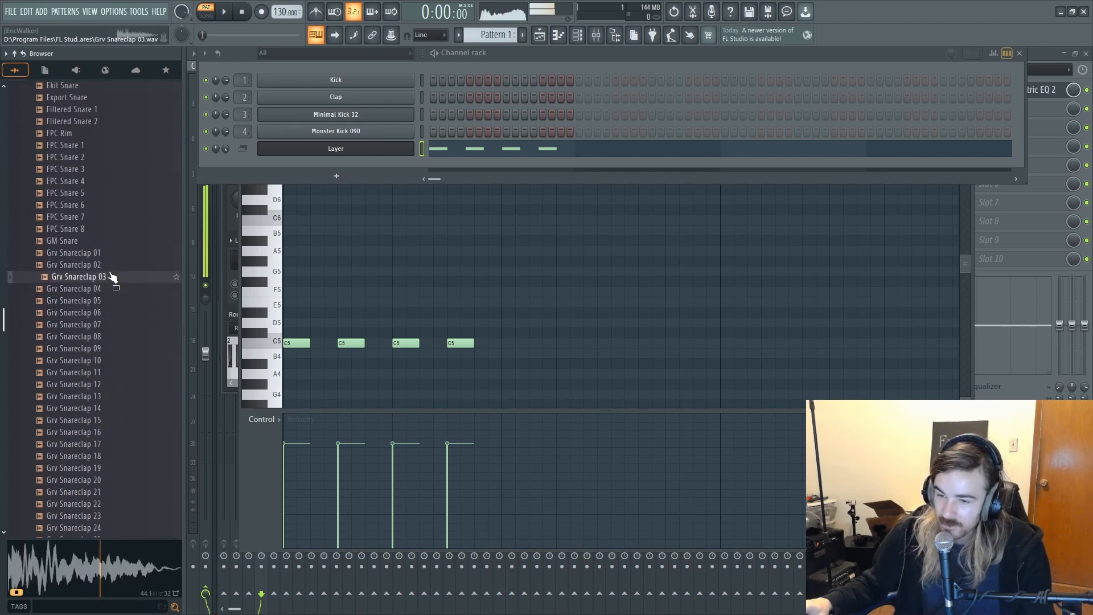
left_click(89, 254)
left_click(77, 278)
scroll(65, 280, "down", 4)
left_click(67, 254)
left_click(69, 278)
left_click(56, 313)
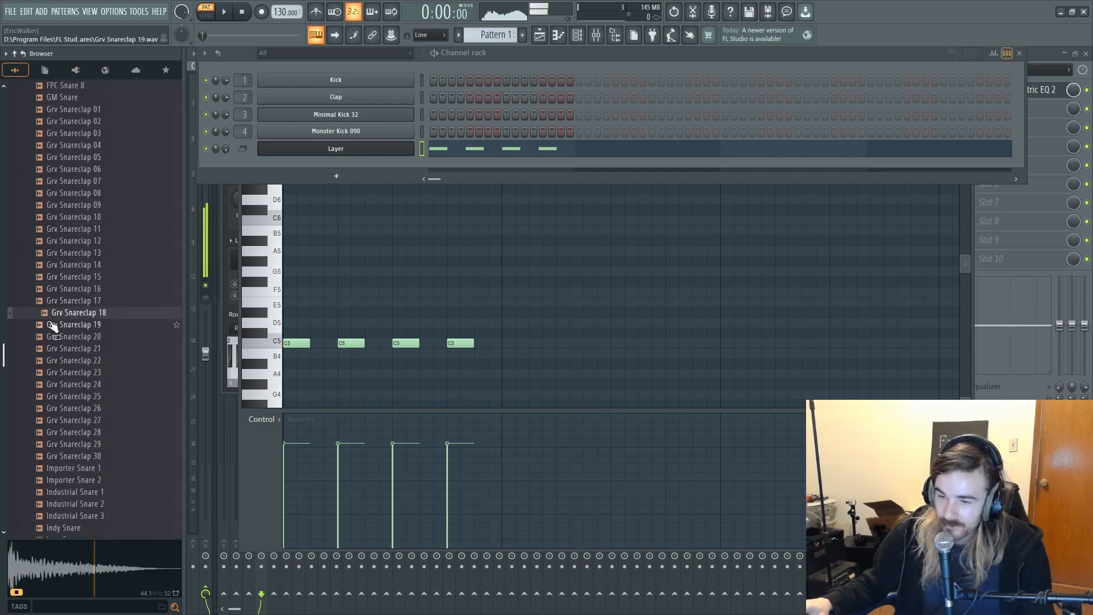
left_click(50, 336)
scroll(42, 359, "down", 4)
left_click(52, 302)
left_click(67, 325)
left_click(64, 337)
left_click(47, 362)
scroll(48, 363, "down", 4)
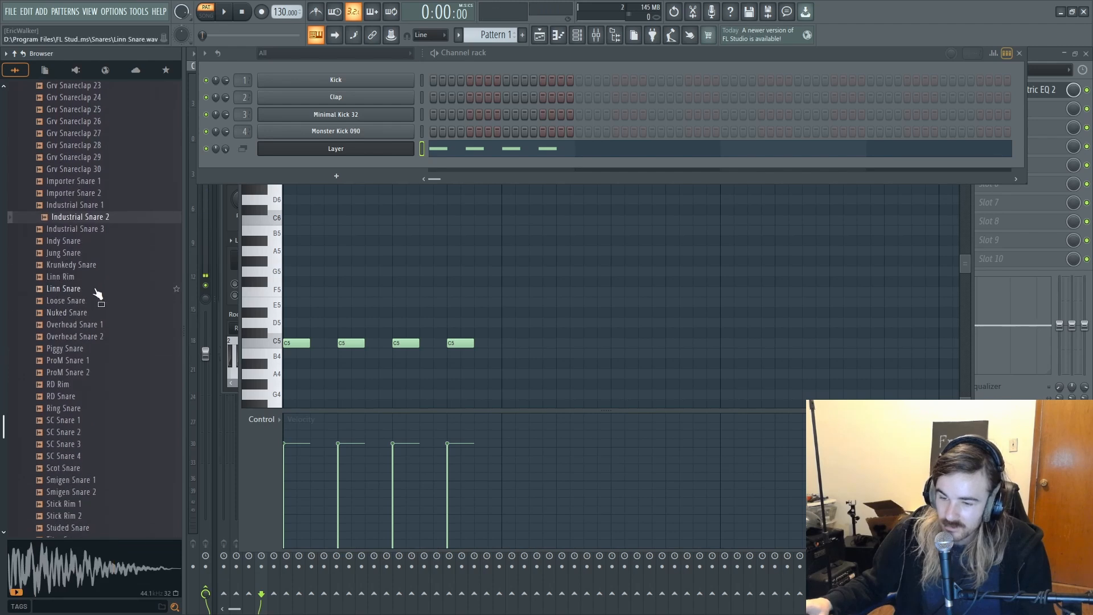
Step: Collapse the Snares folder and expand the Legacy pack's Drums folder down to its FPC subfolder
scroll(10, 180, "up", 10)
scroll(57, 239, "up", 10)
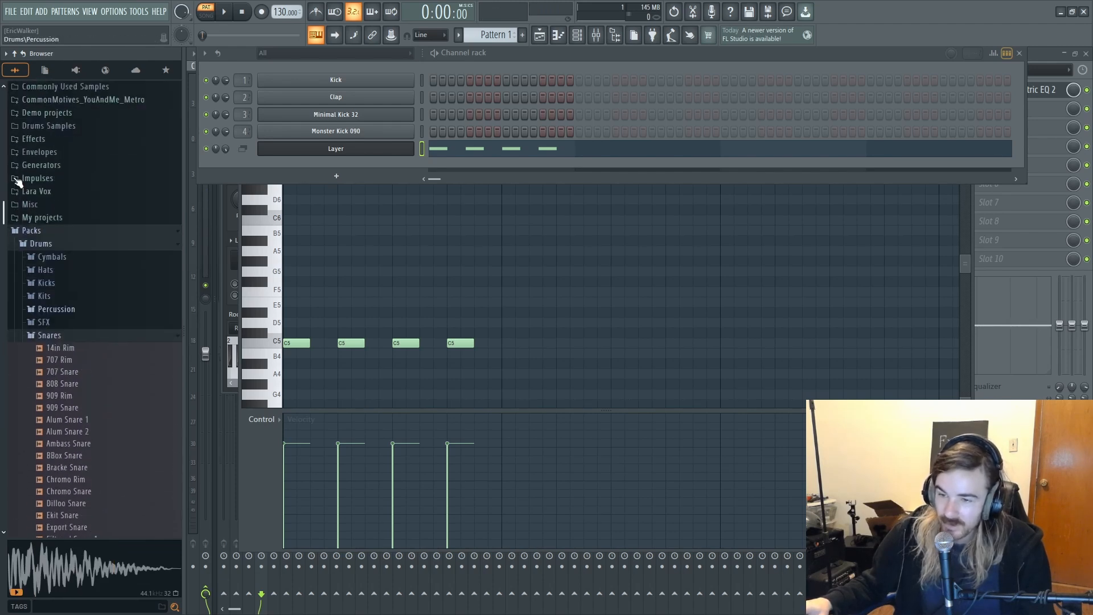
scroll(97, 274, "up", 4)
scroll(107, 280, "down", 5)
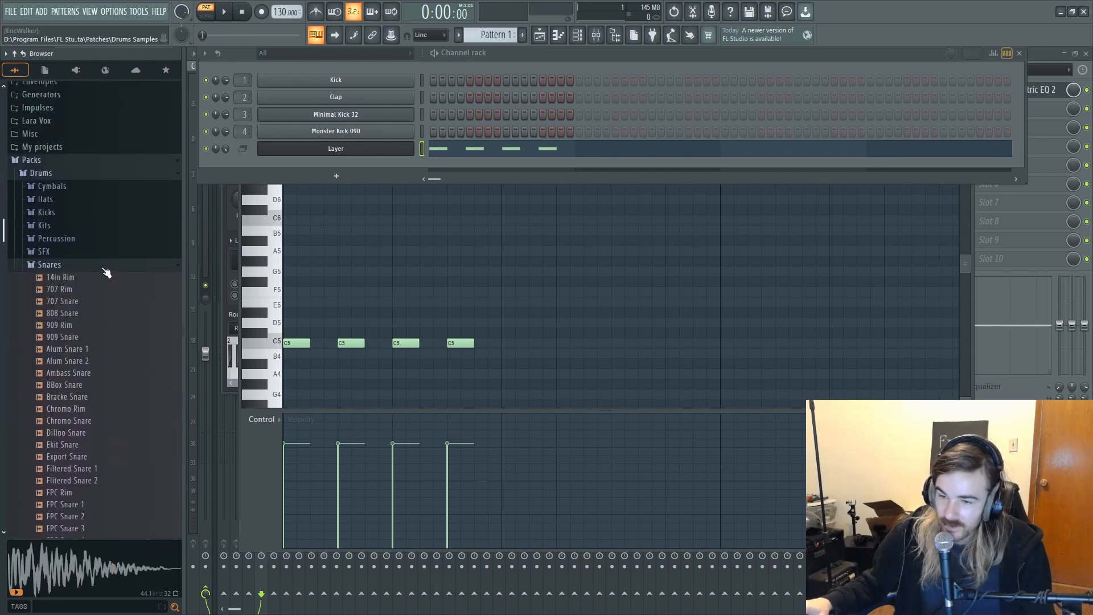
left_click(91, 266)
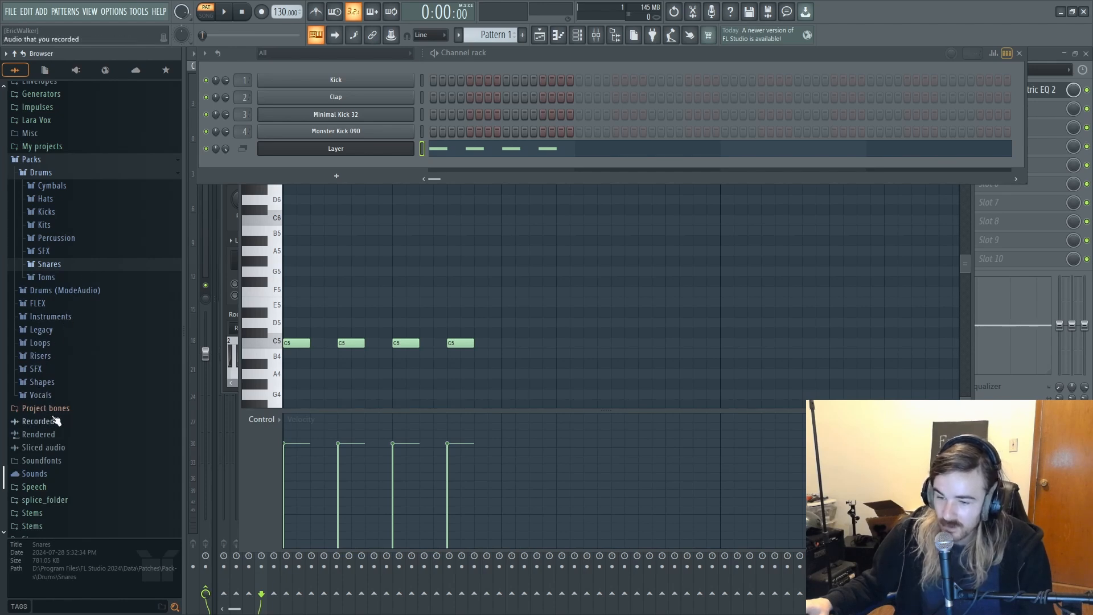
left_click(57, 344)
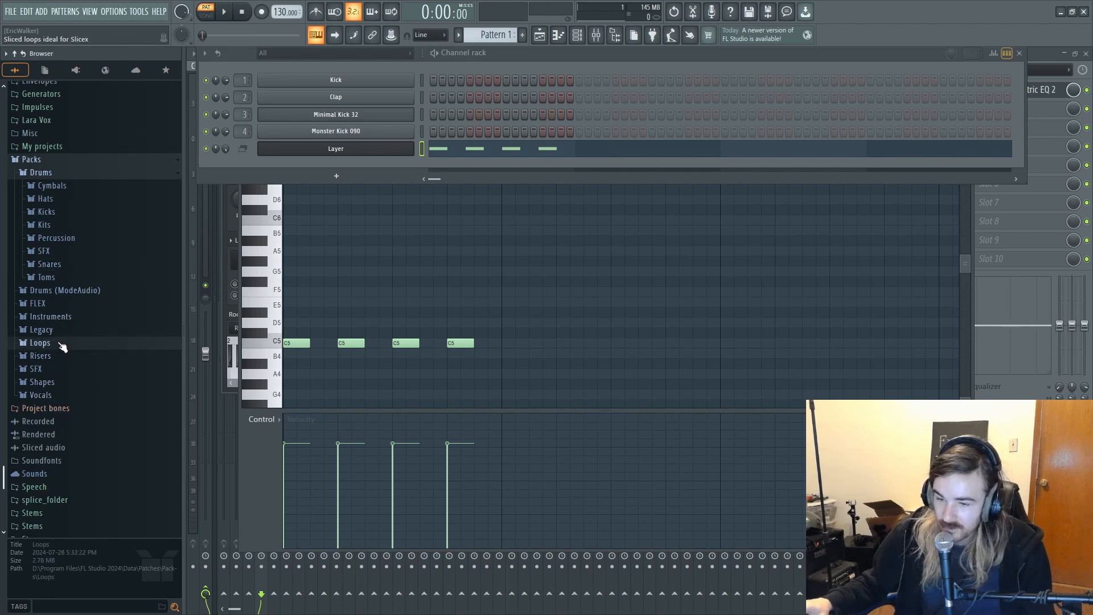
scroll(50, 342, "down", 2)
left_click(41, 271)
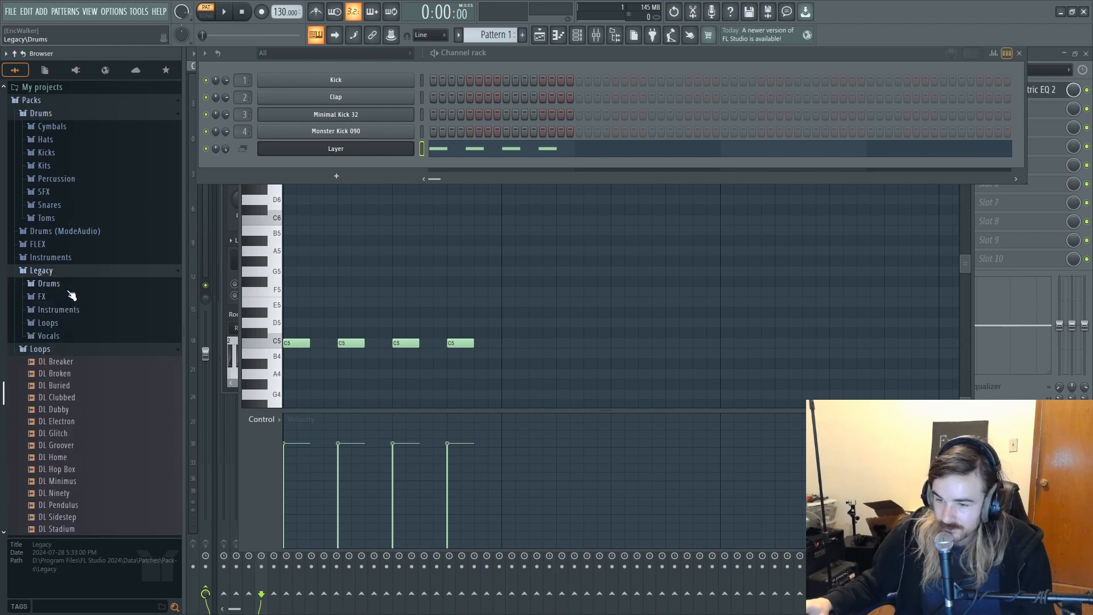
left_click(48, 284)
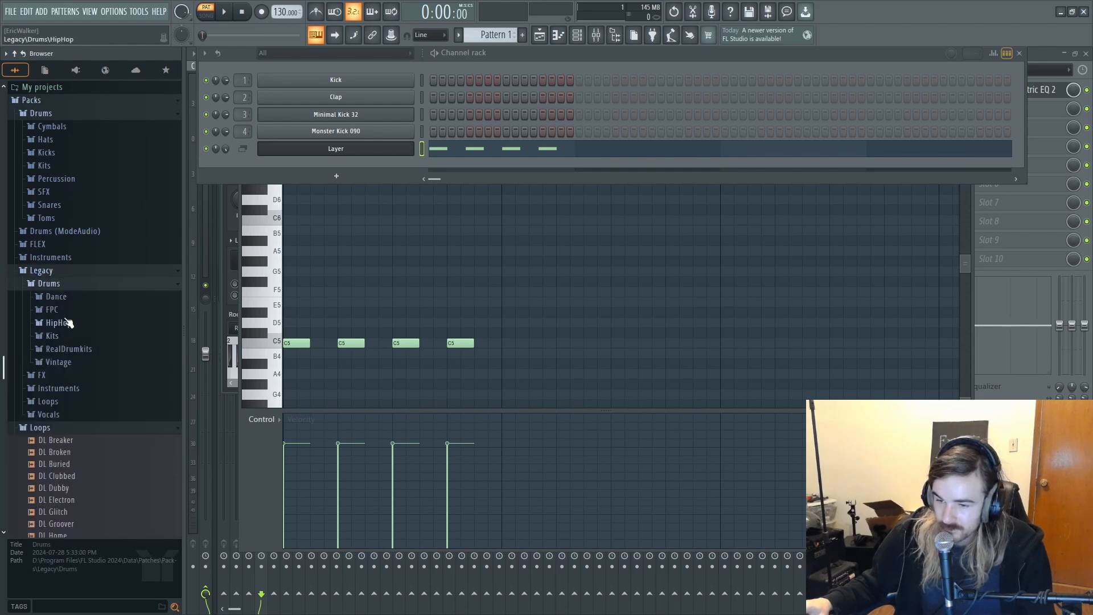
left_click(53, 309)
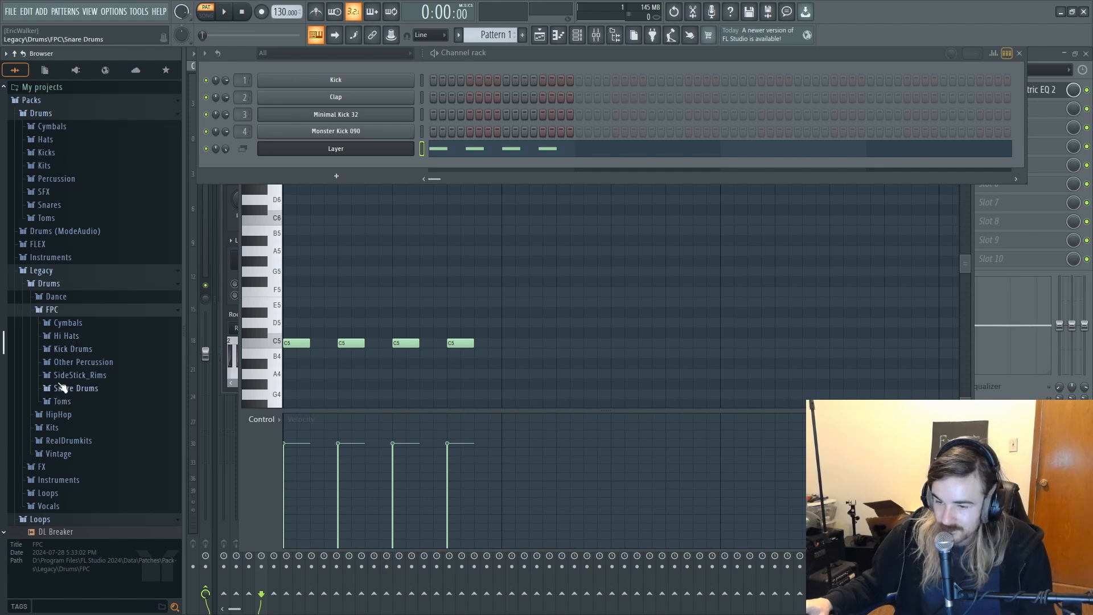
Step: Audition the side stick samples in the FPC SideStick_Rims folder
left_click(63, 376)
scroll(67, 377, "down", 3)
left_click(103, 257)
left_click(101, 245)
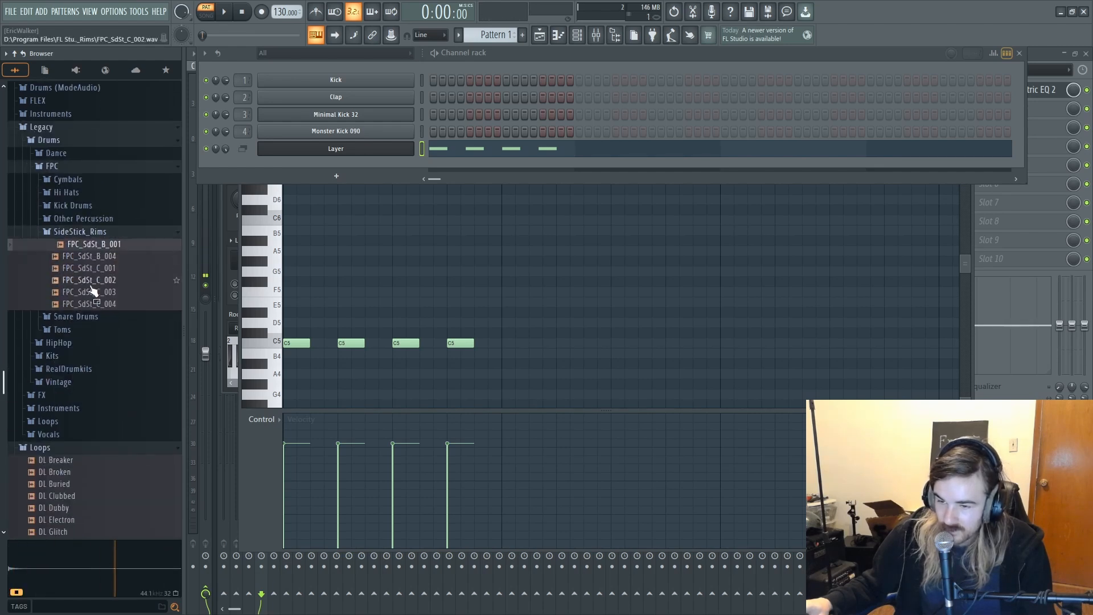
left_click(90, 284)
left_click(88, 294)
left_click(88, 308)
Step: Audition samples in the FPC Snare Drums folder and replace the Clap channel's sample with FPC_Snr_2II01
left_click(85, 321)
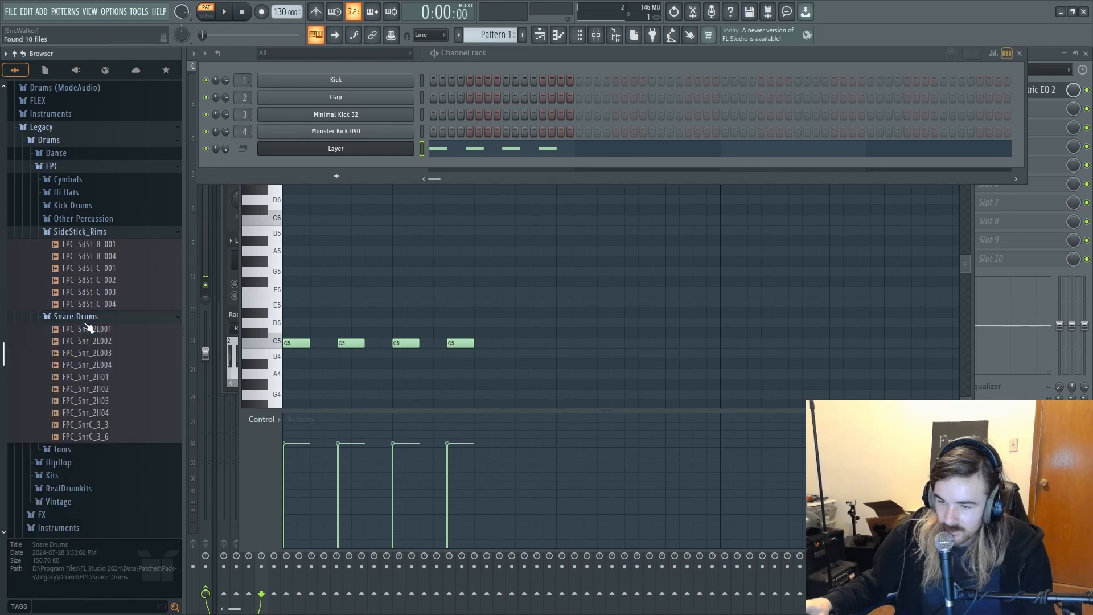
left_click(84, 353)
left_click(80, 366)
left_click(79, 377)
left_click_drag(63, 402, 375, 96)
Step: Place snare hits on steps 5 and 13 of the FPC_Snr_2II01 channel while playing the pattern
left_click(470, 97)
key("space")
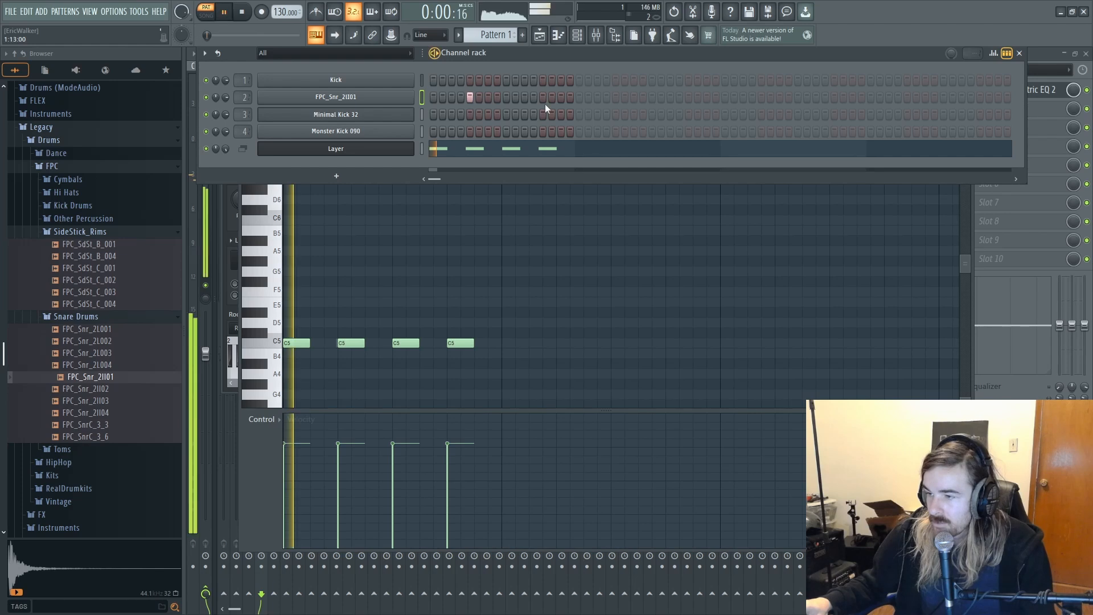
left_click(543, 97)
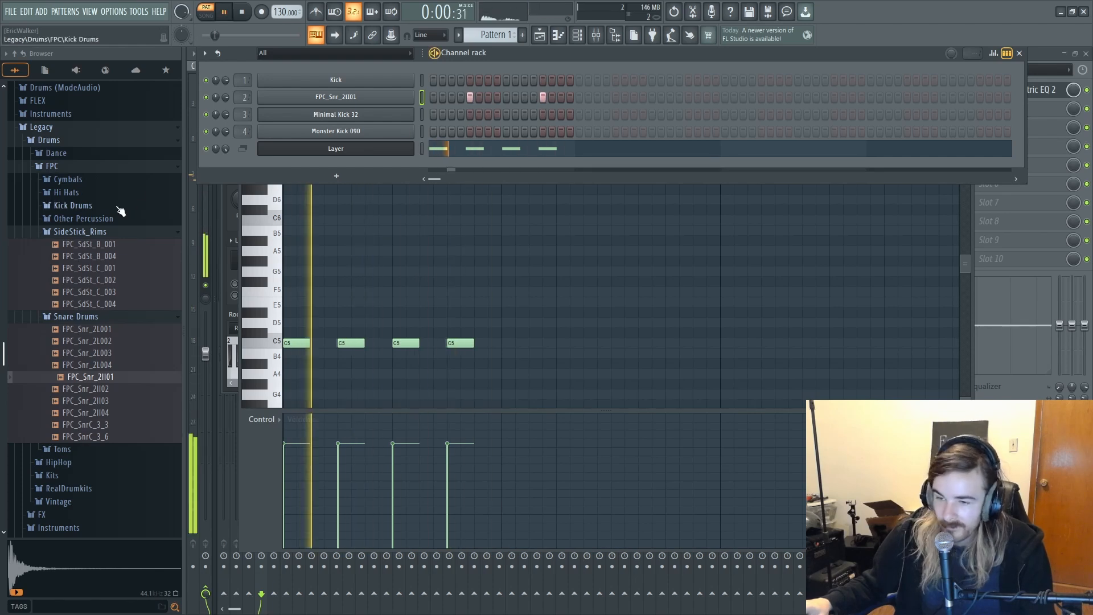
key("space")
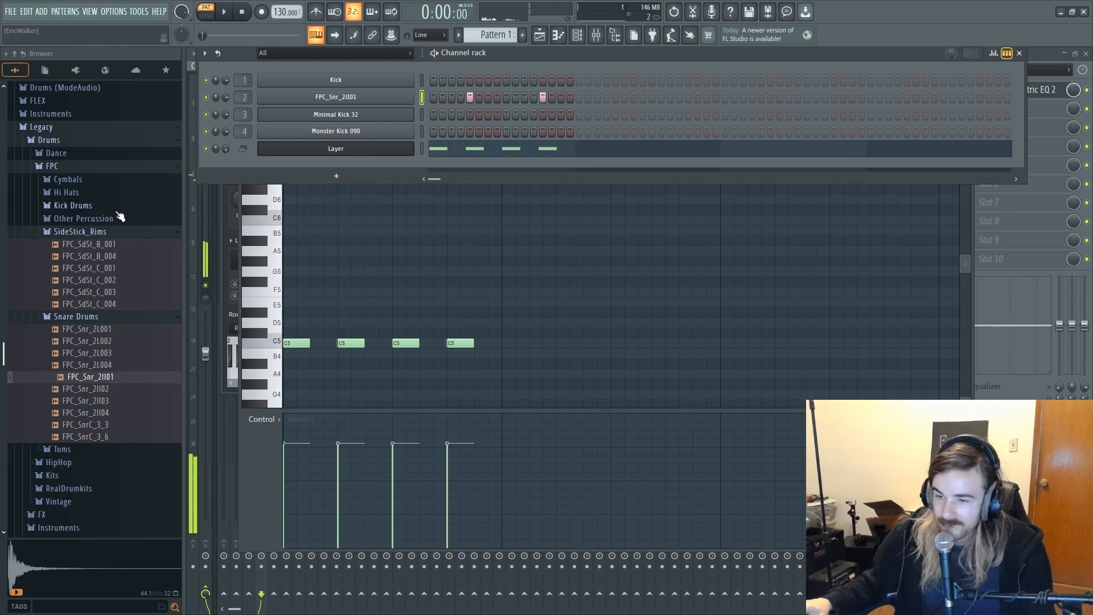
Step: Audition FPC Hi Hats samples and add FPC_ClHH_GSab_003 as a new channel below the Layer channel
left_click(79, 193)
left_click(94, 265)
left_click(94, 288)
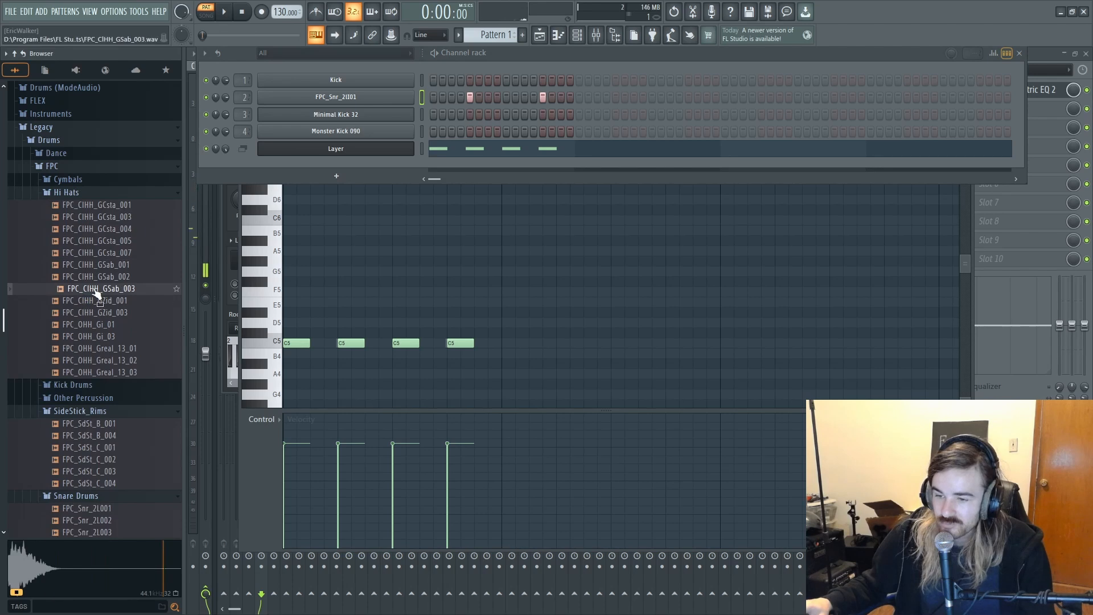
left_click_drag(95, 292, 416, 168)
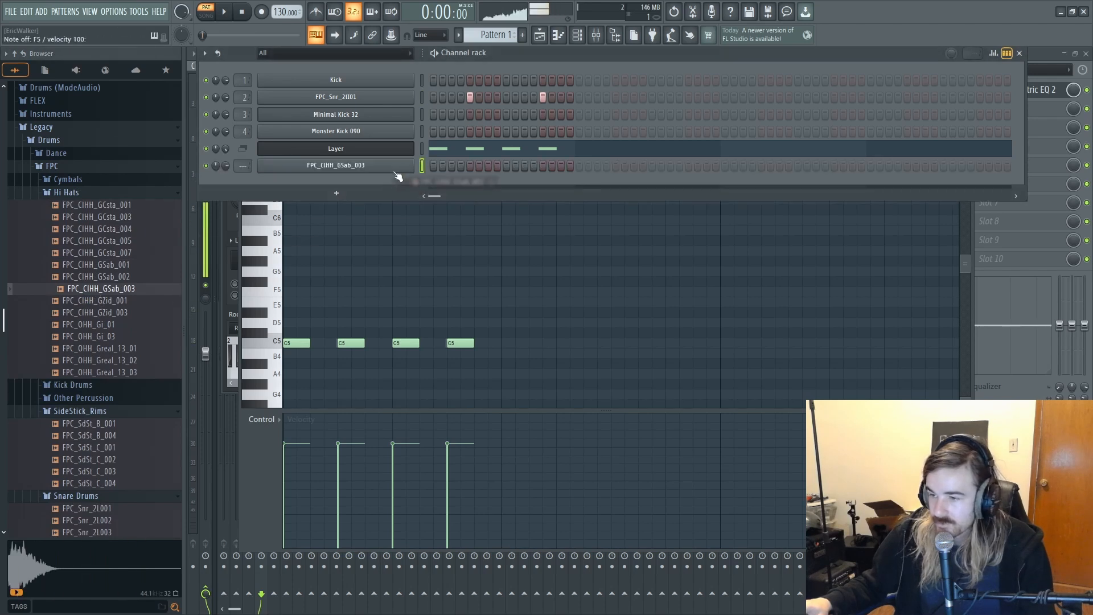
Step: Place offbeat hi-hat hits on steps 3, 7, 11 and 15 of the FPC_ClHH_GSab_003 channel during playback
key("space")
left_click(488, 166)
left_click(524, 166)
left_click(559, 166)
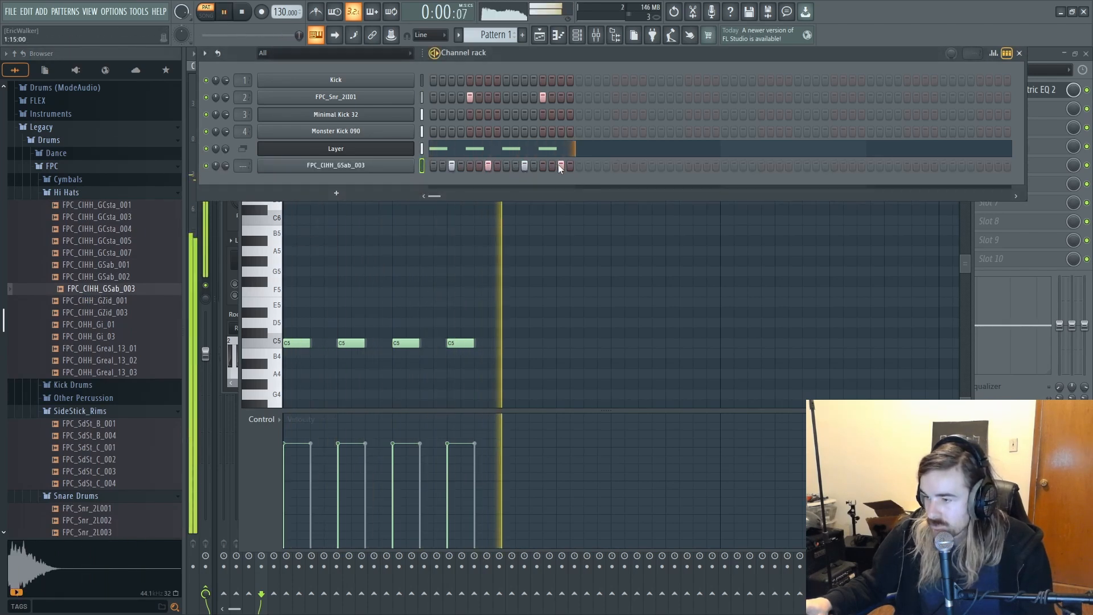
key("space")
Step: Audition other open and closed hi-hat samples in the FPC Hi Hats folder
left_click(103, 325)
left_click(100, 349)
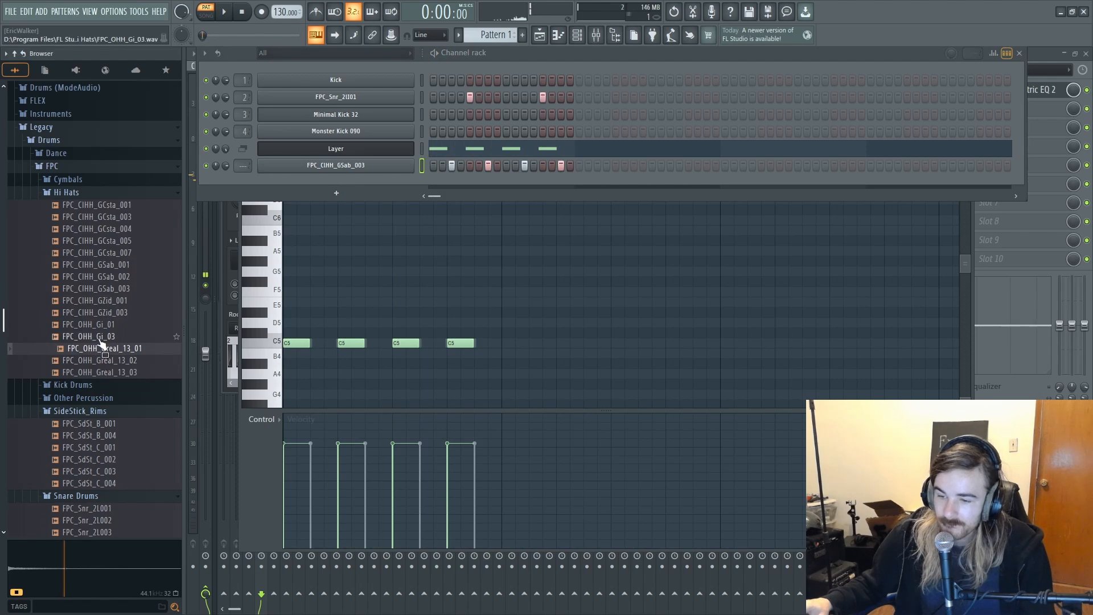
left_click(100, 338)
left_click(112, 325)
left_click(117, 289)
left_click(118, 277)
left_click(120, 266)
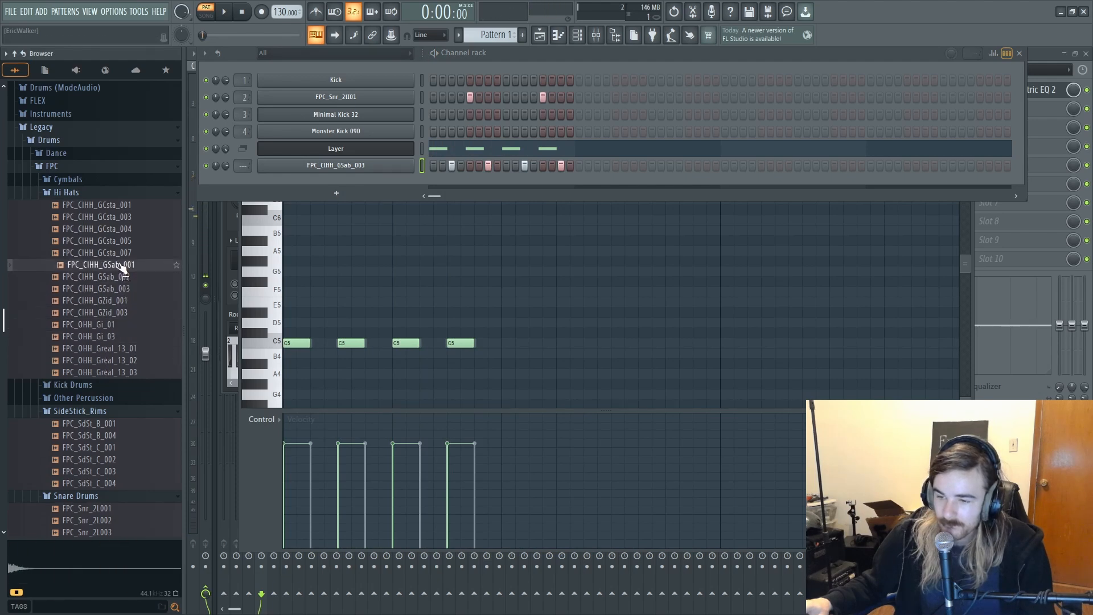
left_click(129, 253)
left_click(127, 241)
left_click(125, 228)
left_click(110, 265)
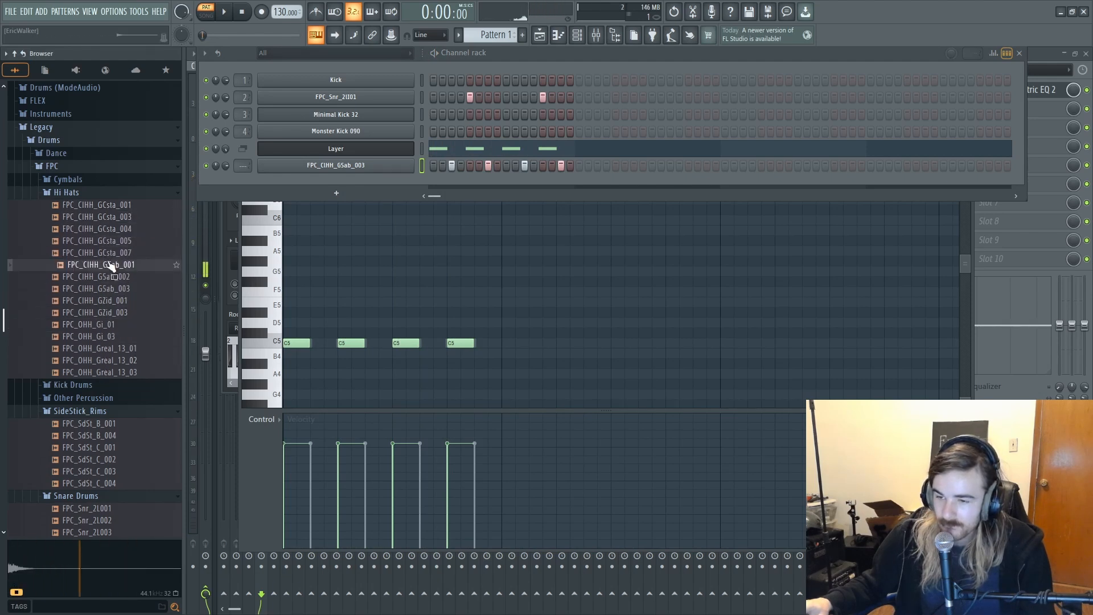
Step: Add FPC_ClHH_GSab_001 as a new channel, fill every 4 steps of it, and play the pattern
left_click_drag(110, 266, 393, 186)
right_click(414, 182)
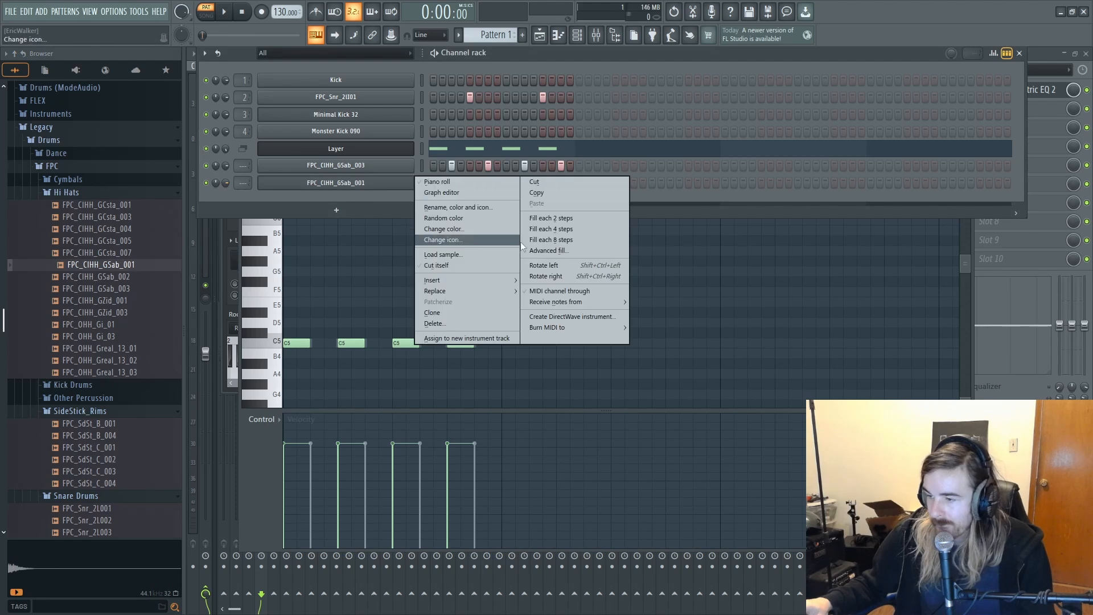
left_click(538, 228)
key("space")
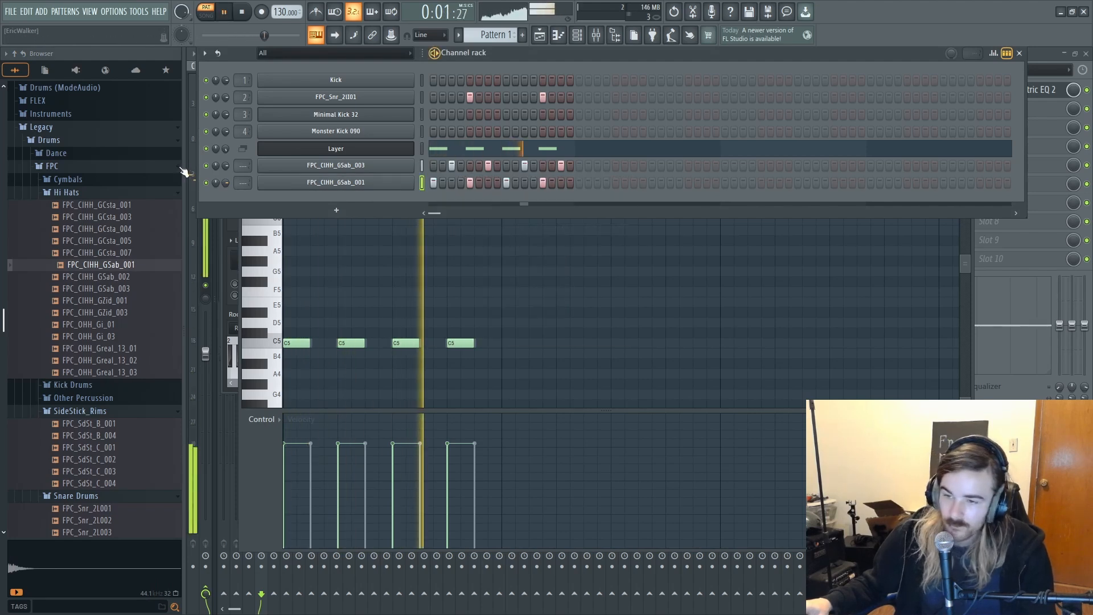
Step: Start saving the project and choose the 2025 WT YOUTUBE folder inside FL Studio Projects 2025 as its location
key("ctrl+s")
left_click(646, 387)
key("space")
key("ctrl+s")
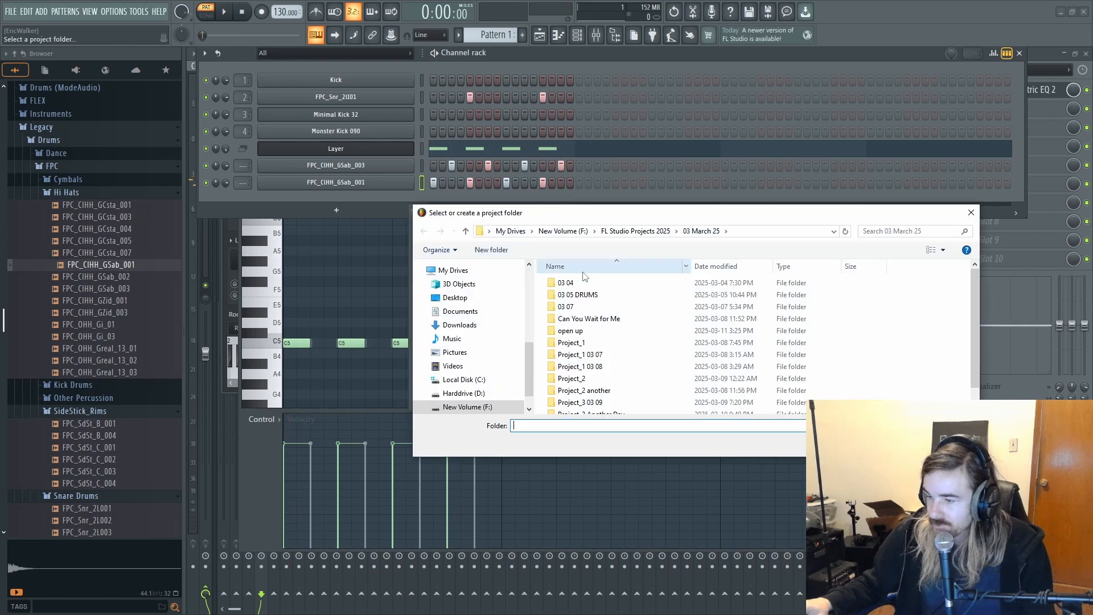
left_click(620, 231)
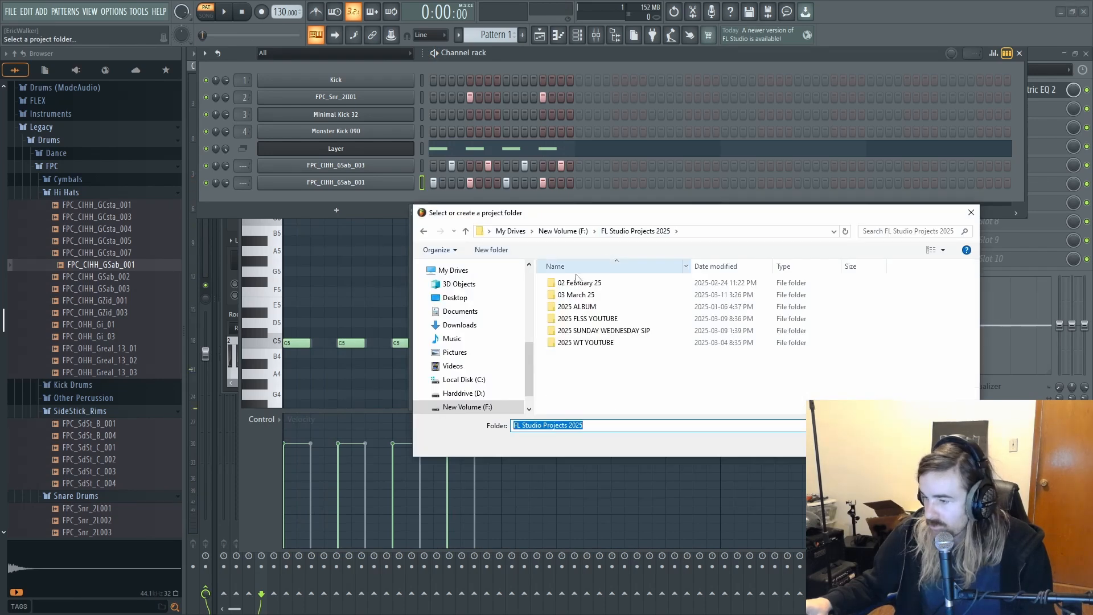
left_click(578, 344)
double_click(578, 346)
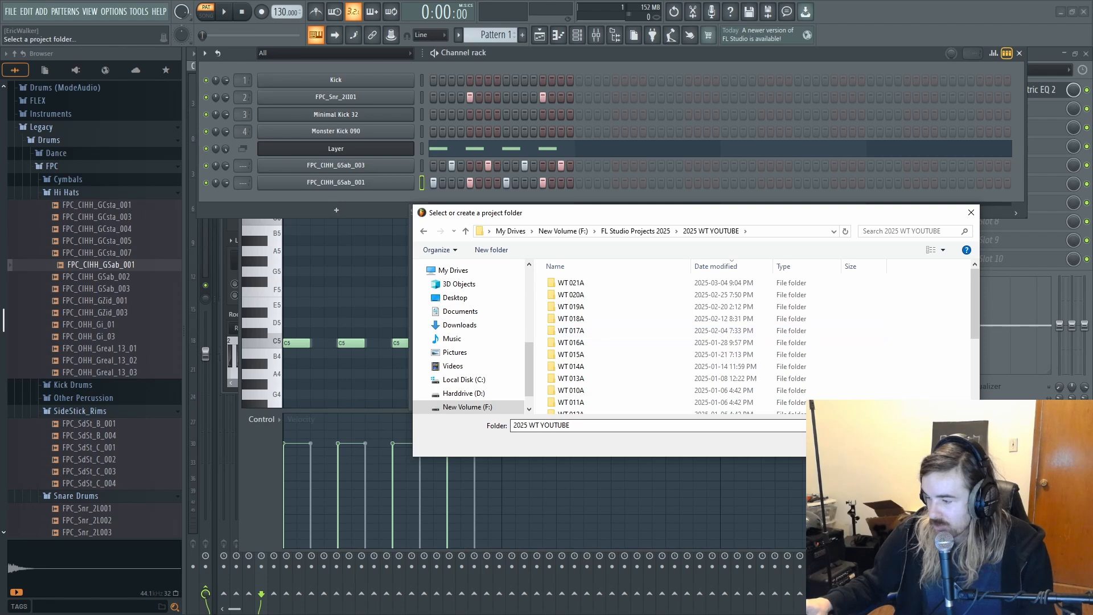
key("Return")
Step: Name the project WT 022A and save it in a new project folder
type("W")
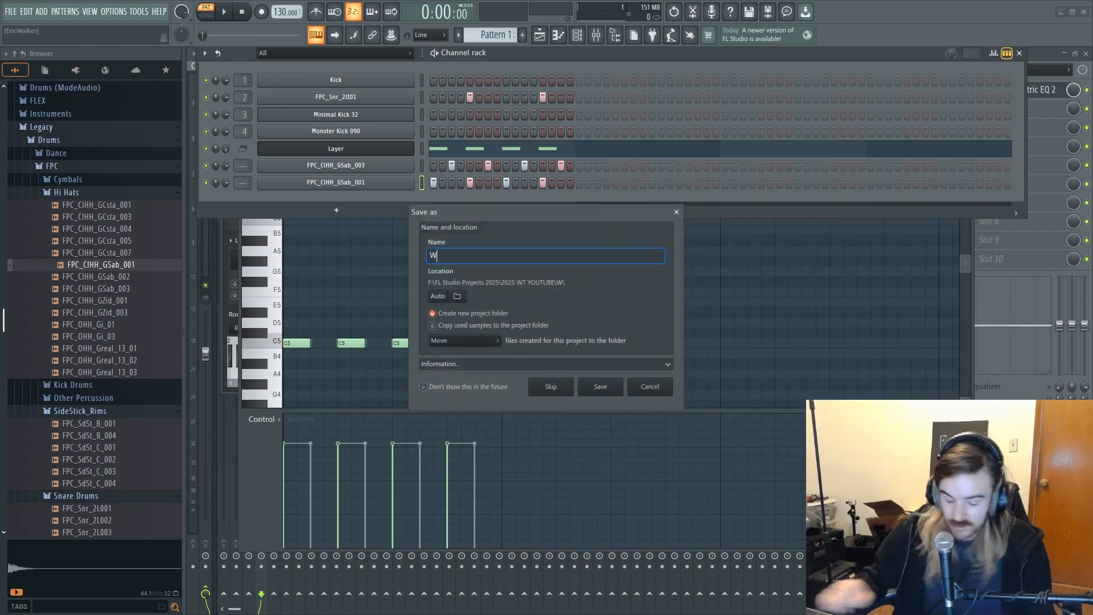
type("T 022")
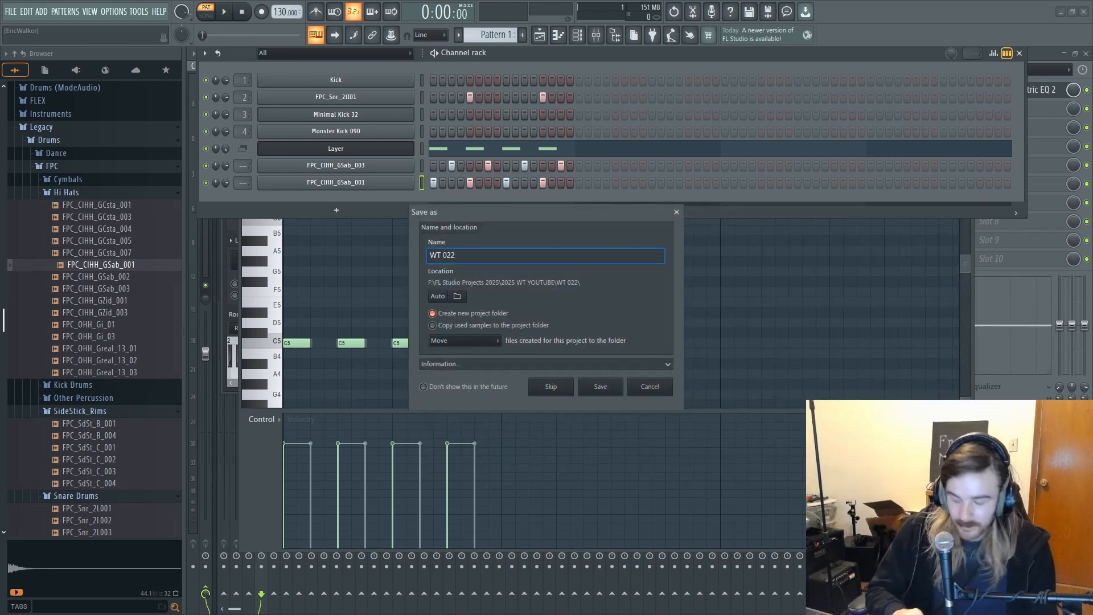
type("A")
key("Return")
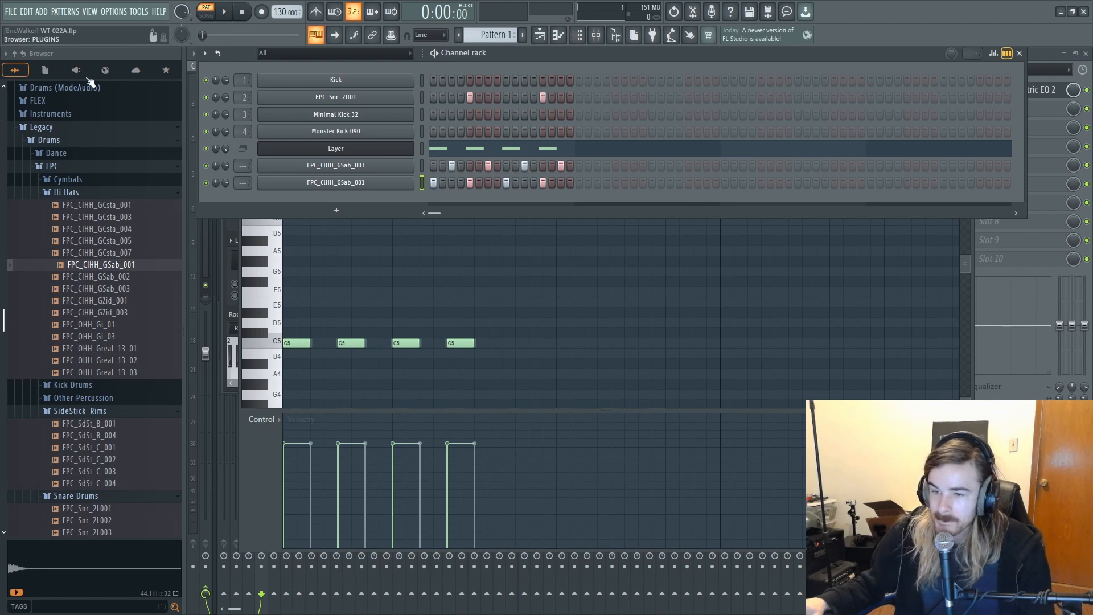
Step: Find and expand the Vintage folder within the Legacy drum samples
scroll(41, 167, "up", 3)
scroll(43, 182, "up", 15)
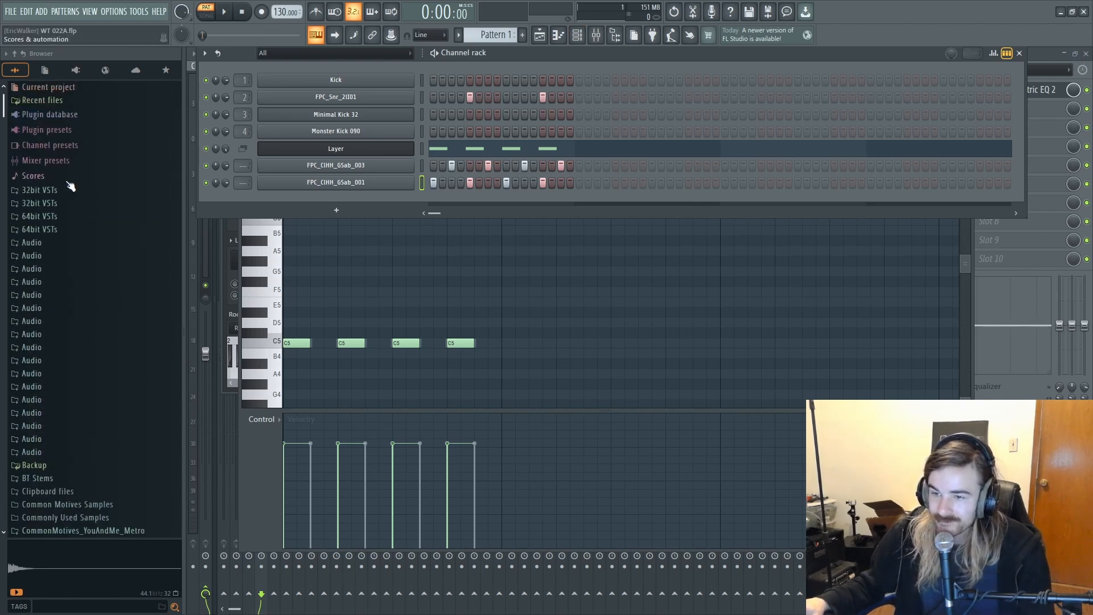
scroll(70, 186, "down", 15)
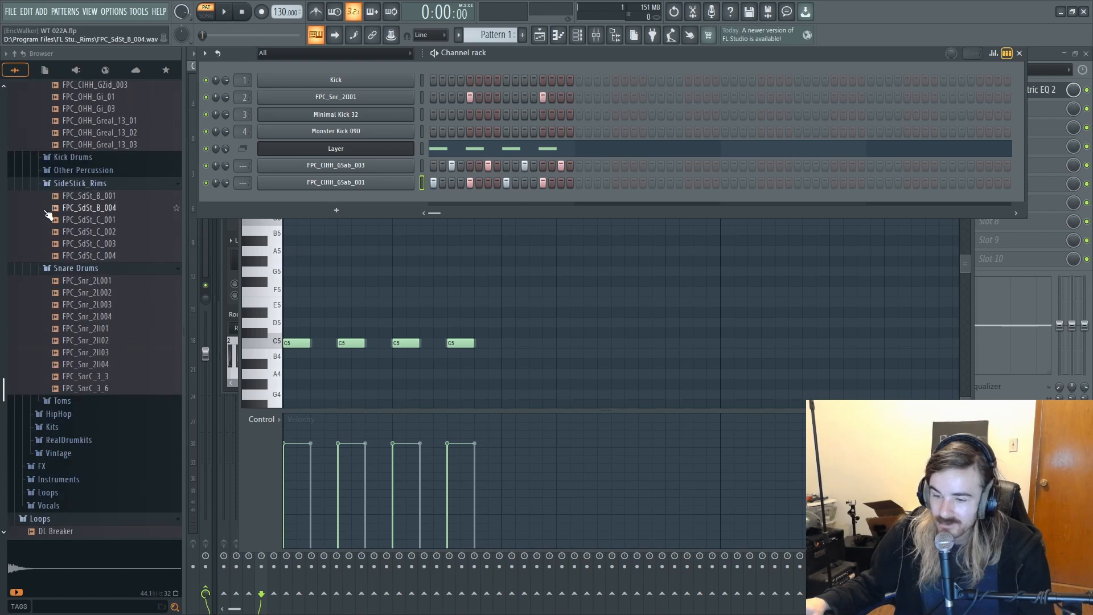
left_click(44, 223)
left_click(64, 312)
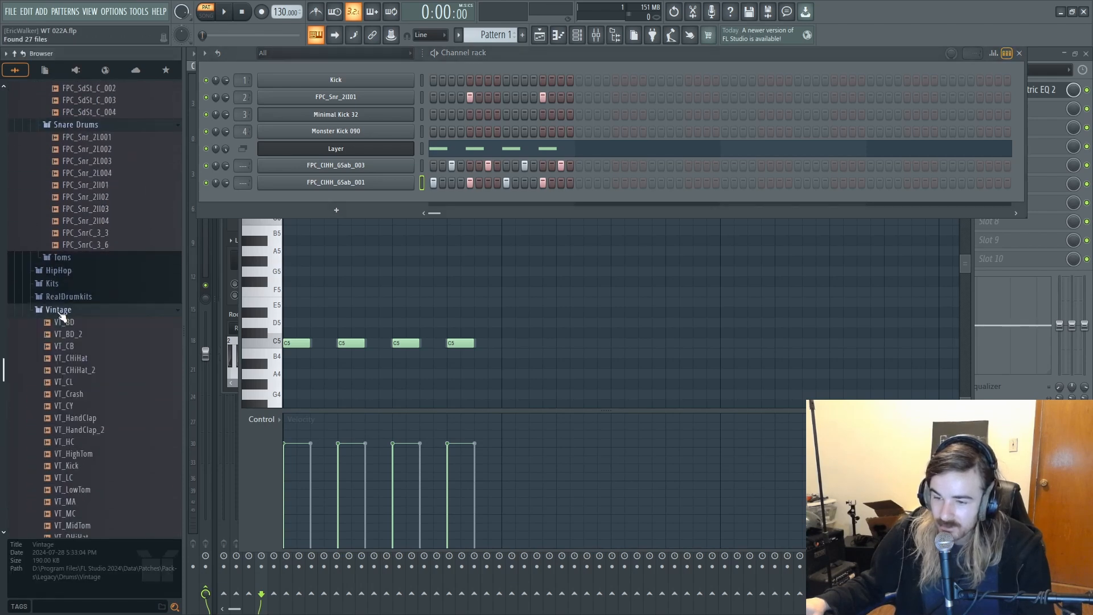
scroll(117, 305, "down", 6)
left_click_drag(111, 276, 113, 287)
scroll(112, 284, "up", 2)
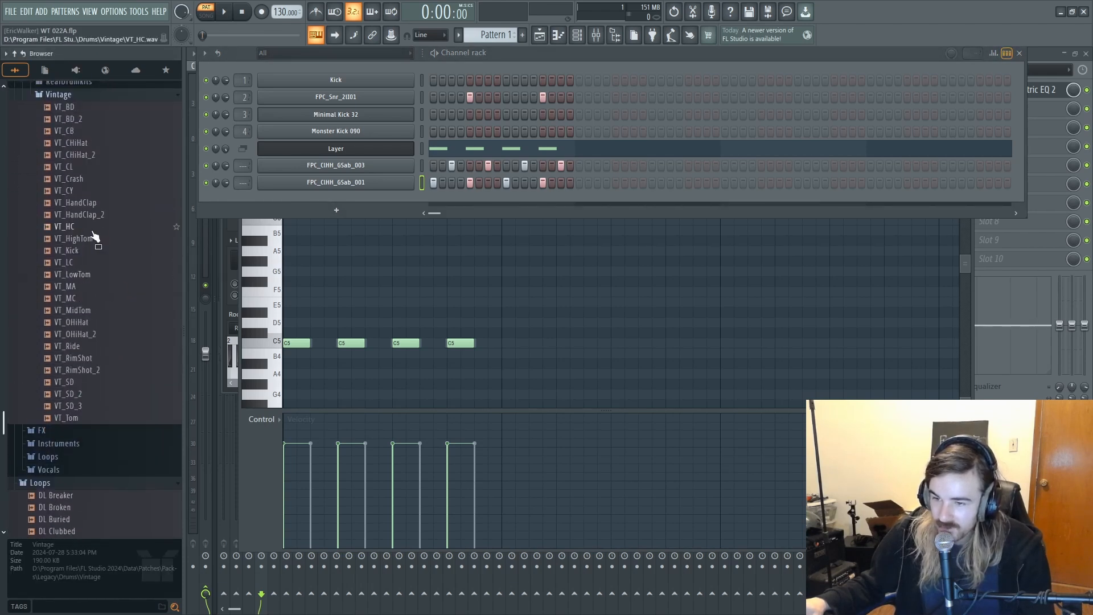
Step: Audition the Vintage hand clap samples, replace the FPC_Snr_2II01 sample with VT_HandClap_2, and play the pattern
left_click(100, 214)
left_click(86, 193)
left_click(84, 213)
left_click(82, 204)
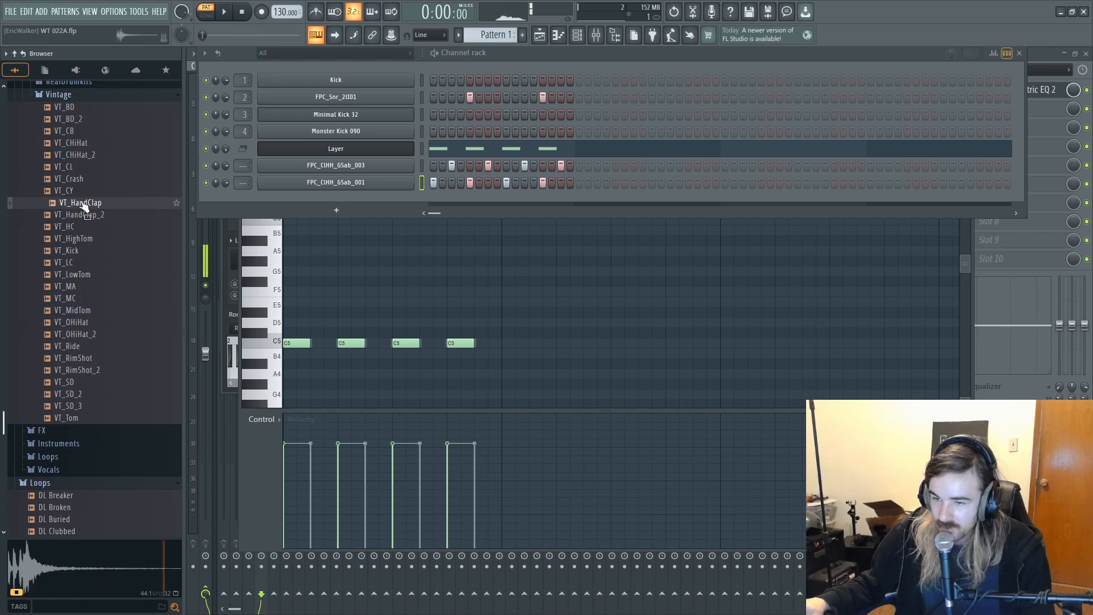
left_click_drag(78, 217, 374, 98)
key("space")
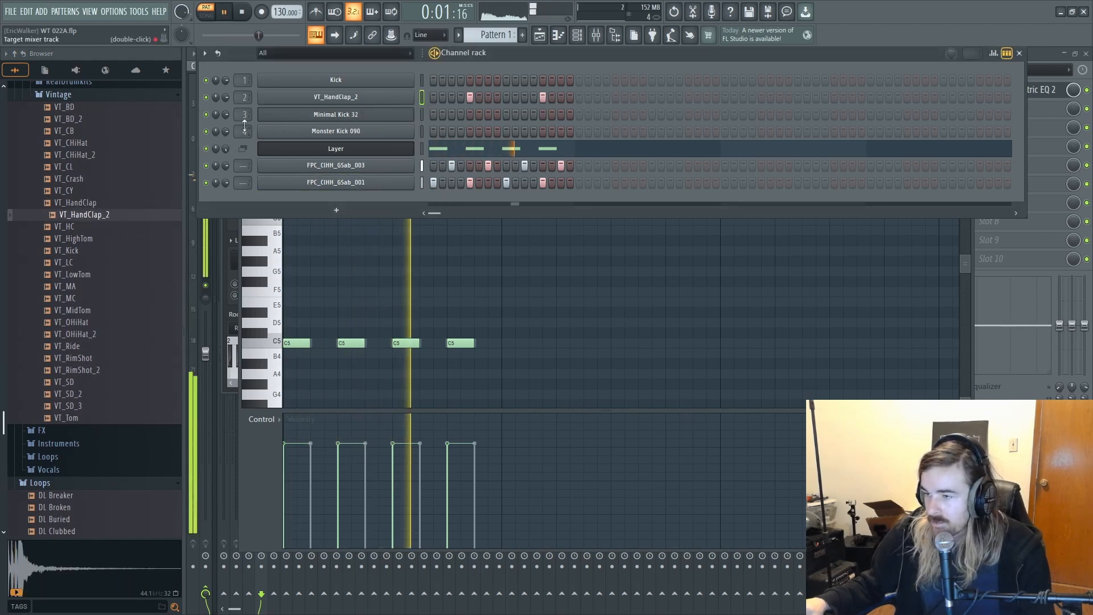
key("space")
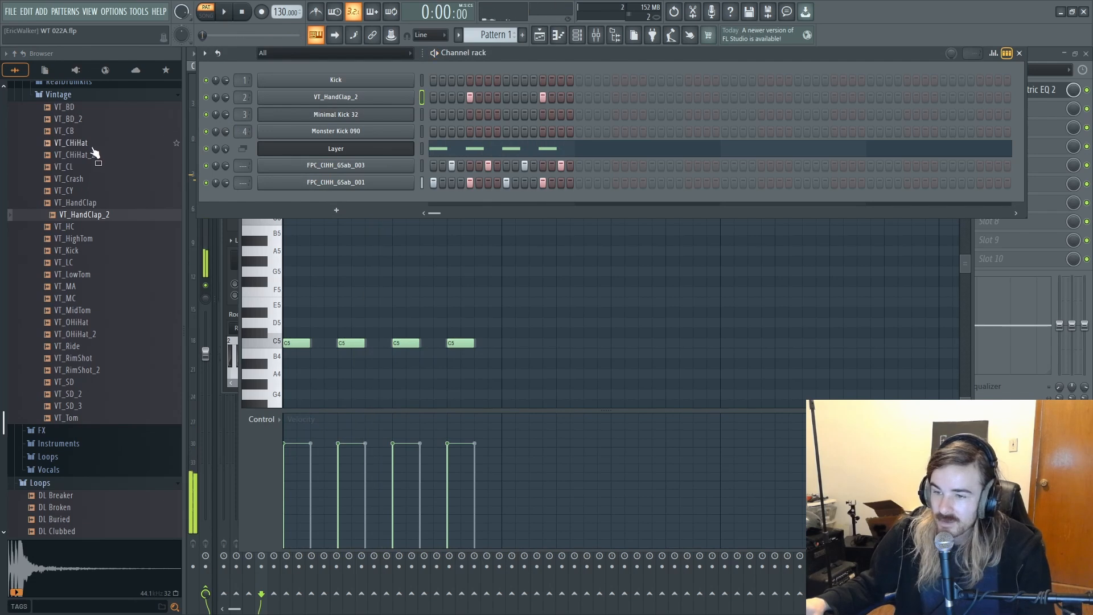
Step: Audition the Vintage closed hi-hat, VT_CB and bass drum samples
left_click(78, 157)
left_click(75, 146)
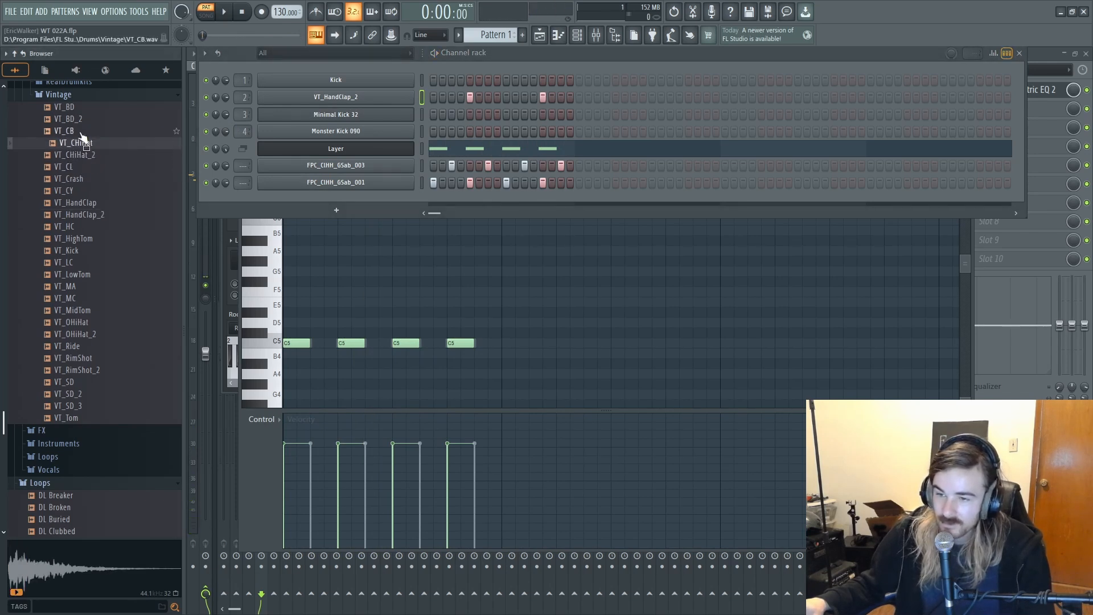
left_click(80, 133)
left_click(72, 143)
left_click(72, 120)
left_click(70, 109)
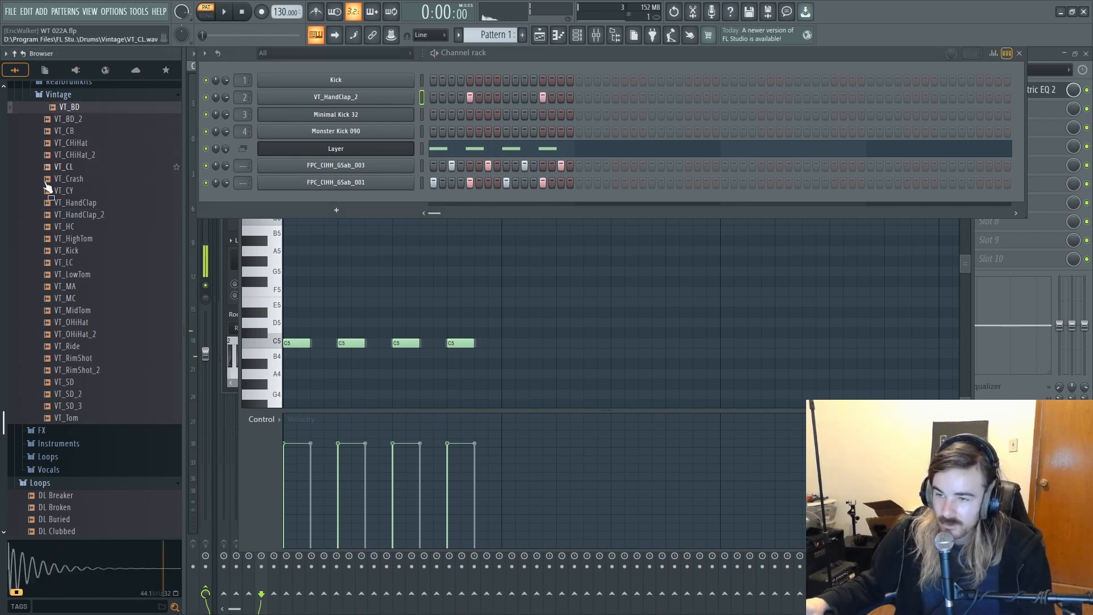
Step: Audition the Vintage open hi-hats, replace the FPC_ClHH_GSab_003 sample with VT_OHiHat_2, and save the project during playback
left_click(64, 335)
left_click(98, 325)
left_click_drag(79, 335, 353, 165)
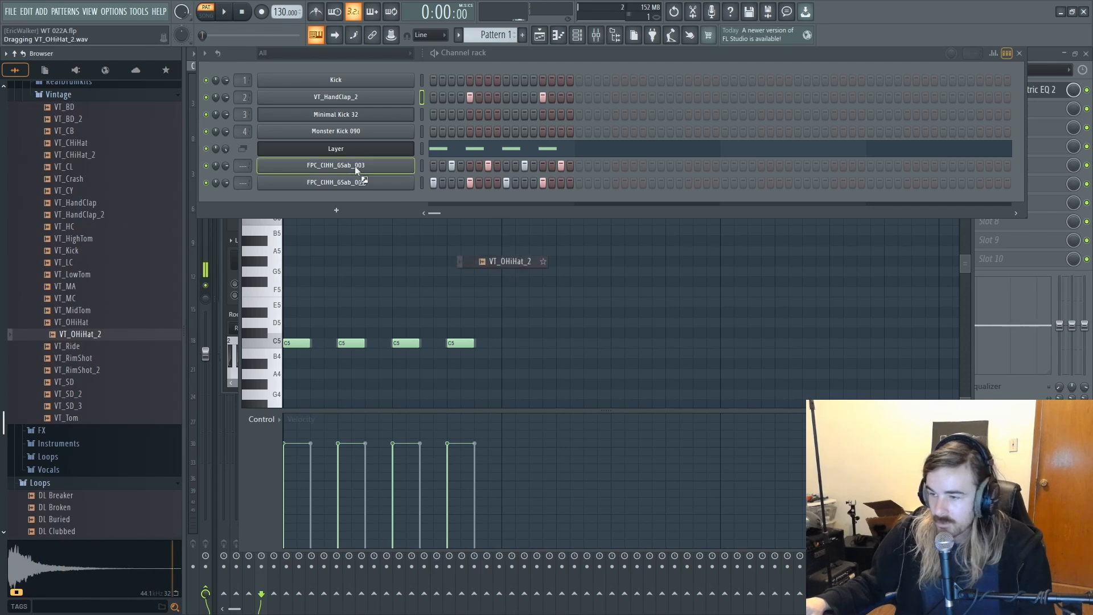
key("space")
key("ctrl+s")
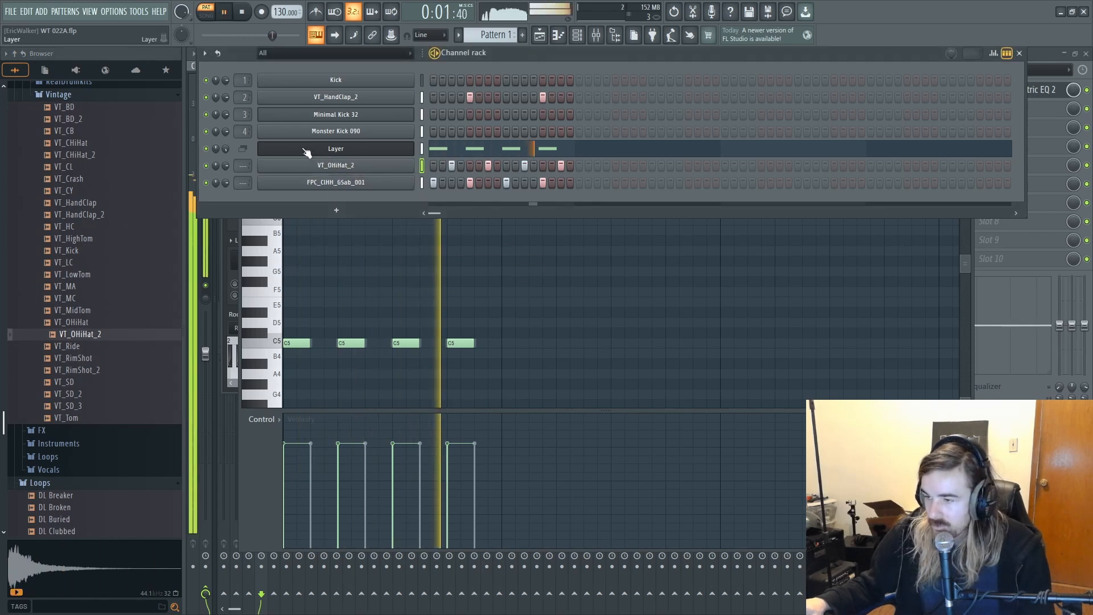
Step: Route the VT_OHiHat_2 and FPC_ClHH_GSab_001 channels to mixer track 9 and delete the unused Kick channel
key("space")
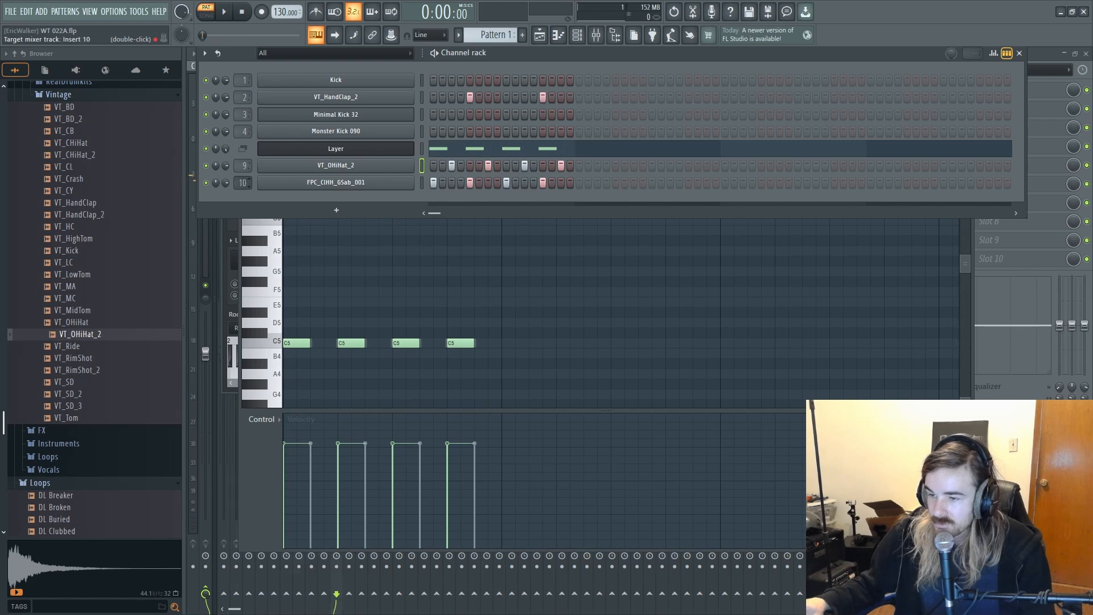
key("space")
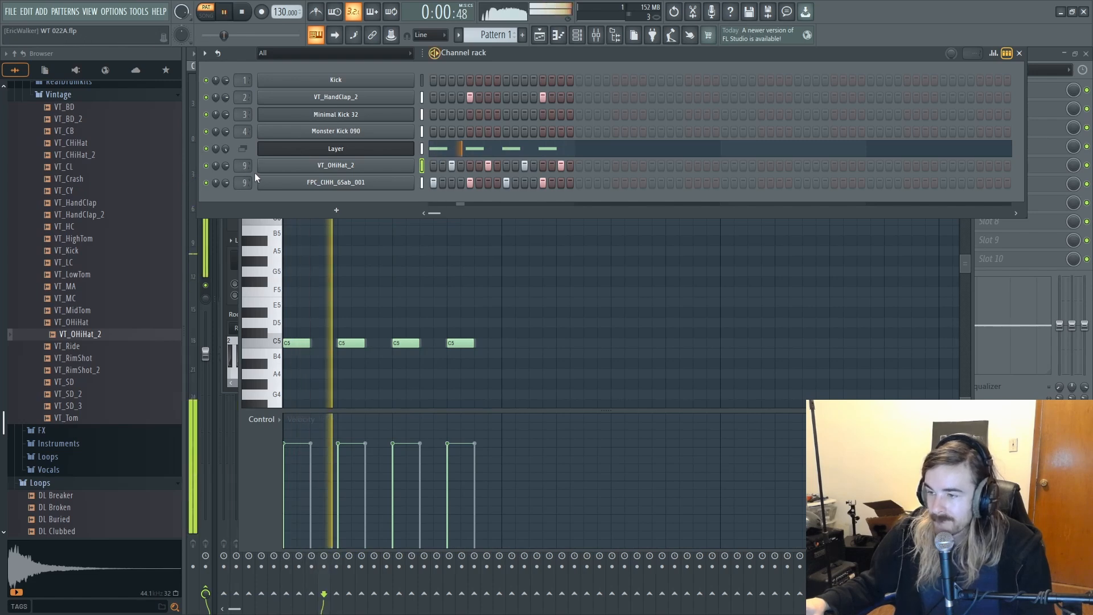
right_click(344, 80)
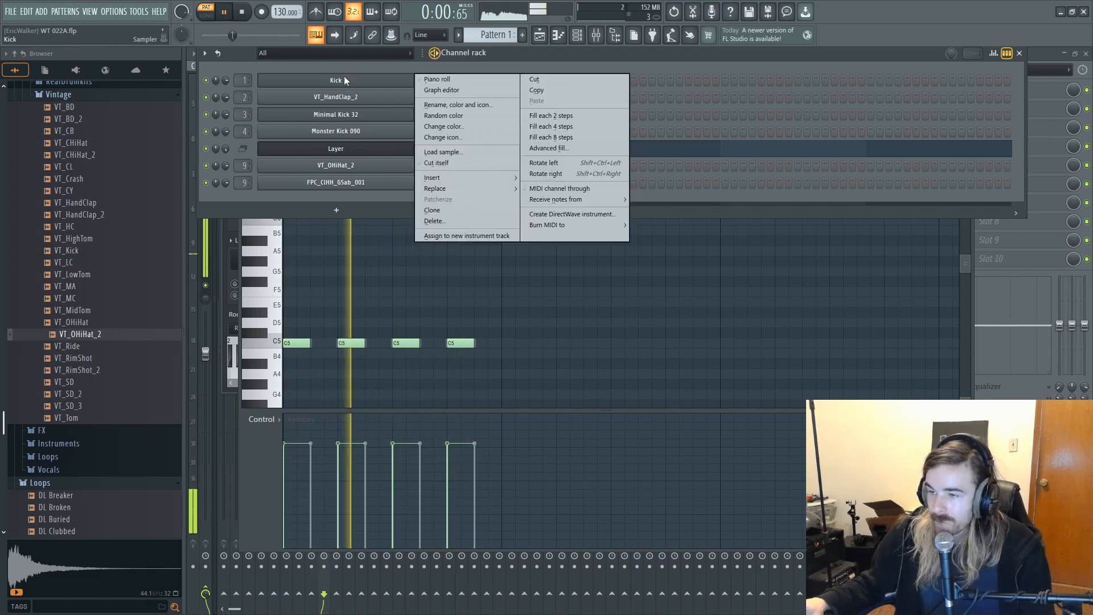
key("d")
key("space")
scroll(112, 283, "down", 3)
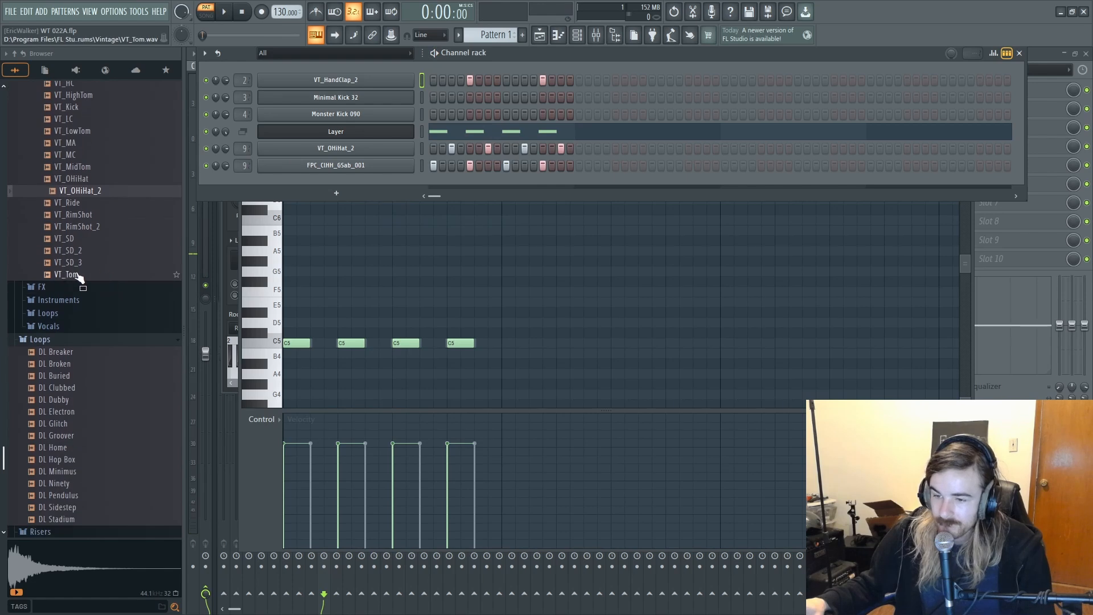
scroll(71, 282, "down", 3)
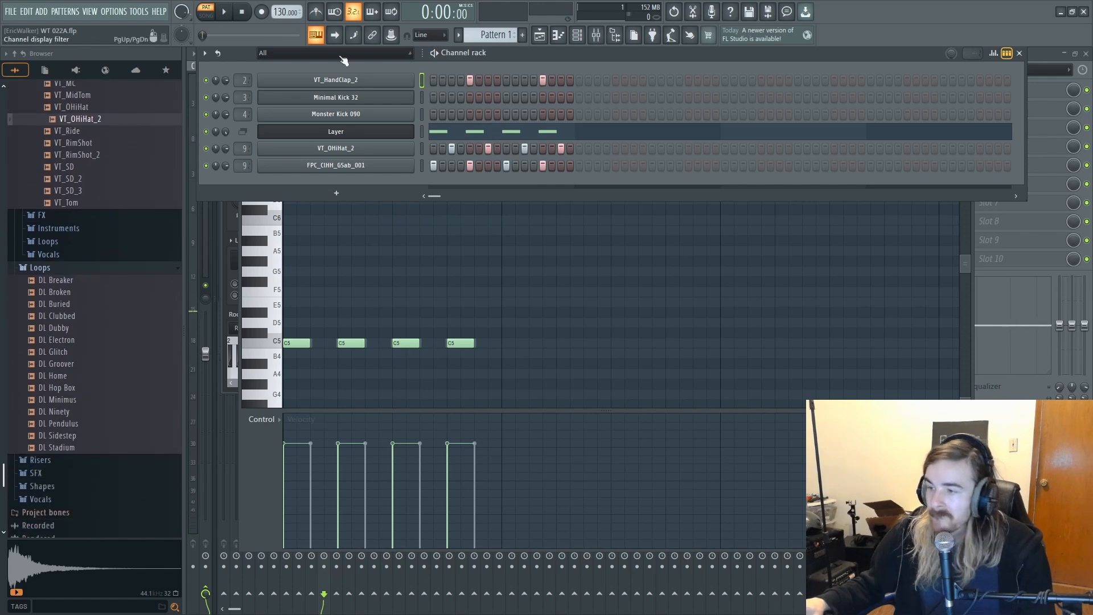
Step: Open the VT_HandClap_2 notes in the piano roll and lengthen both to match the ghosted kick notes
right_click(342, 80)
left_click(423, 80)
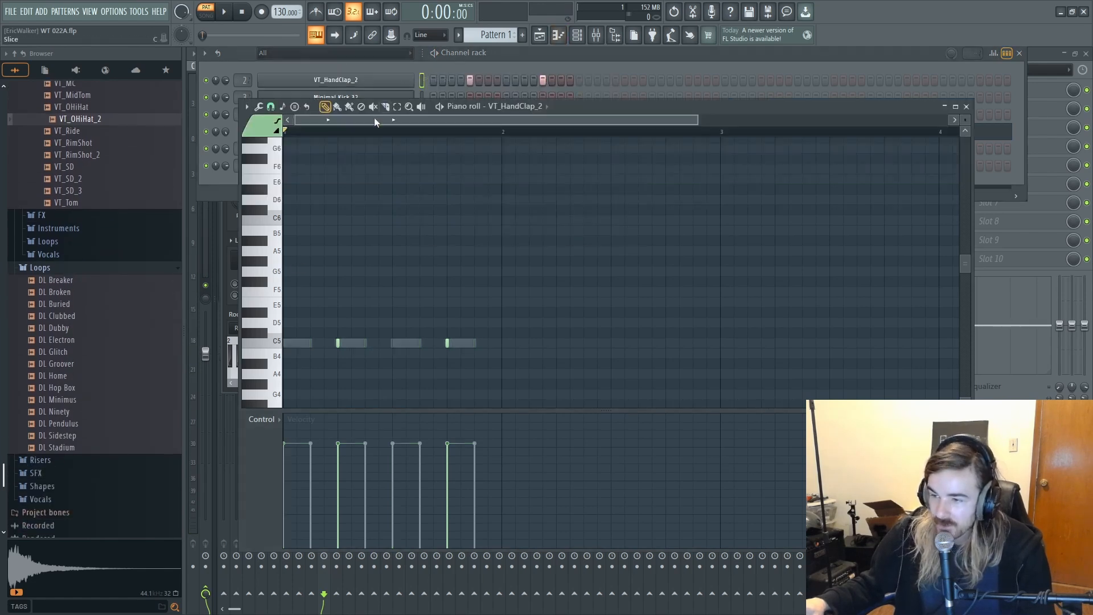
key("ctrl+a")
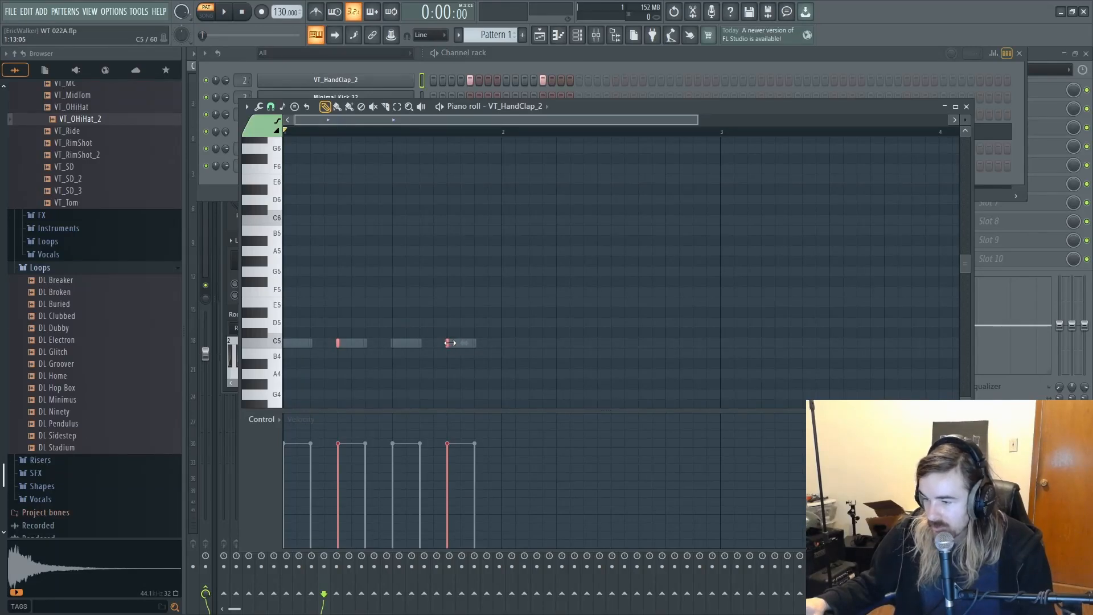
left_click_drag(450, 343, 473, 345)
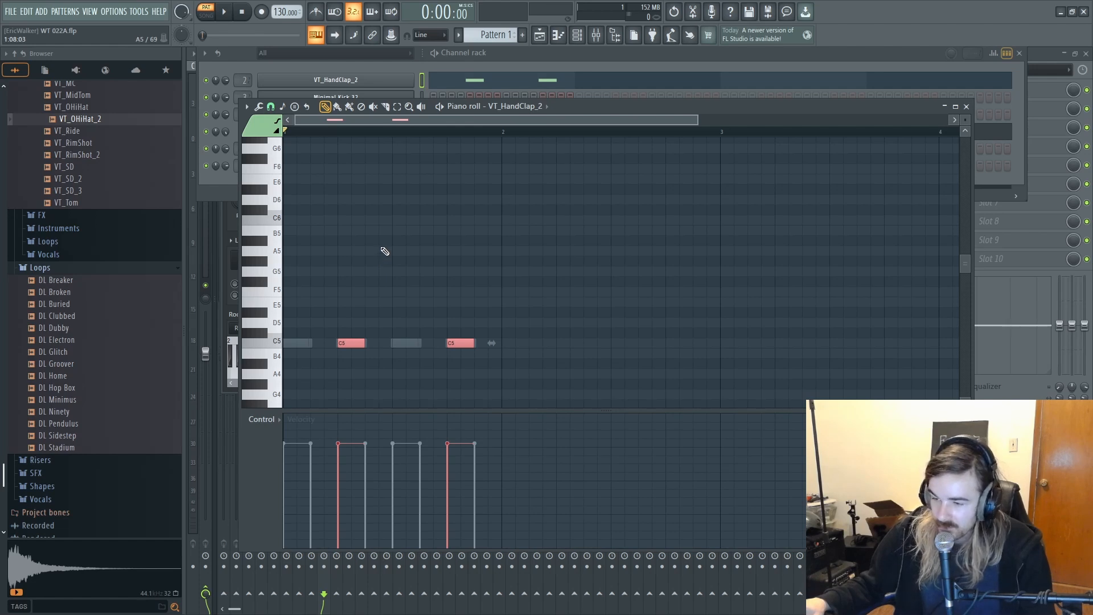
Step: Nudge both VT_HandClap_2 notes slightly ahead of the beat, comparing against on-grid timing during playback
scroll(354, 305, "down", 3)
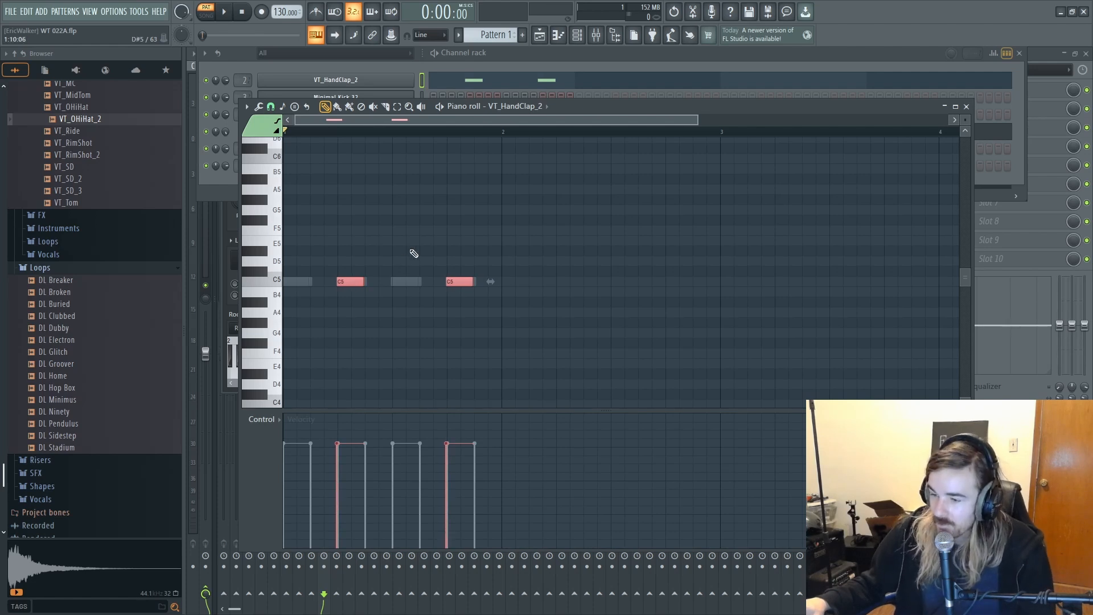
key("space")
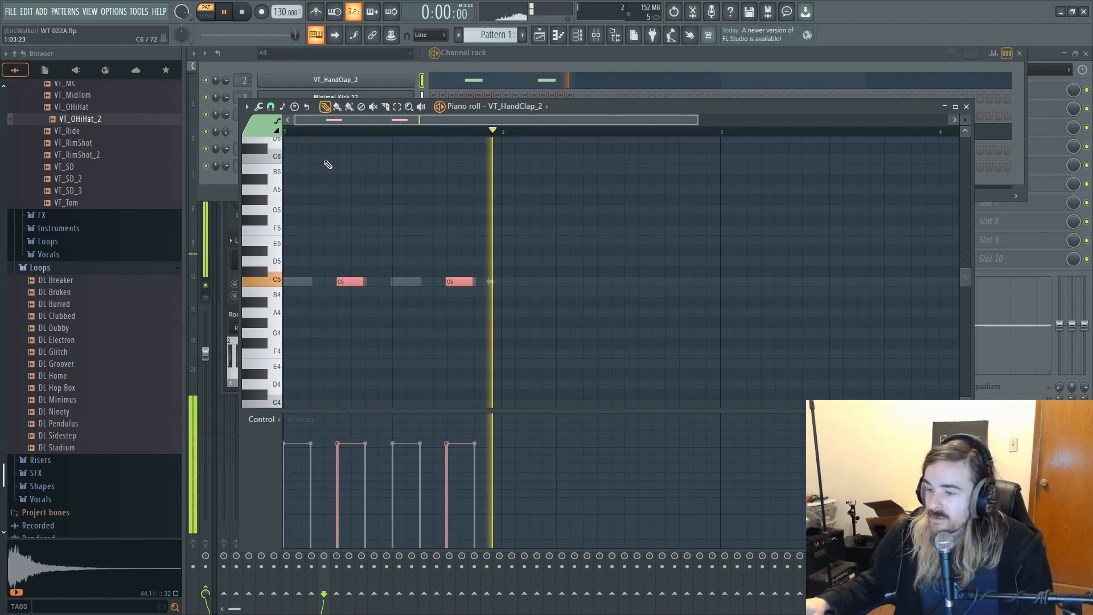
key("space")
key("shift+Right")
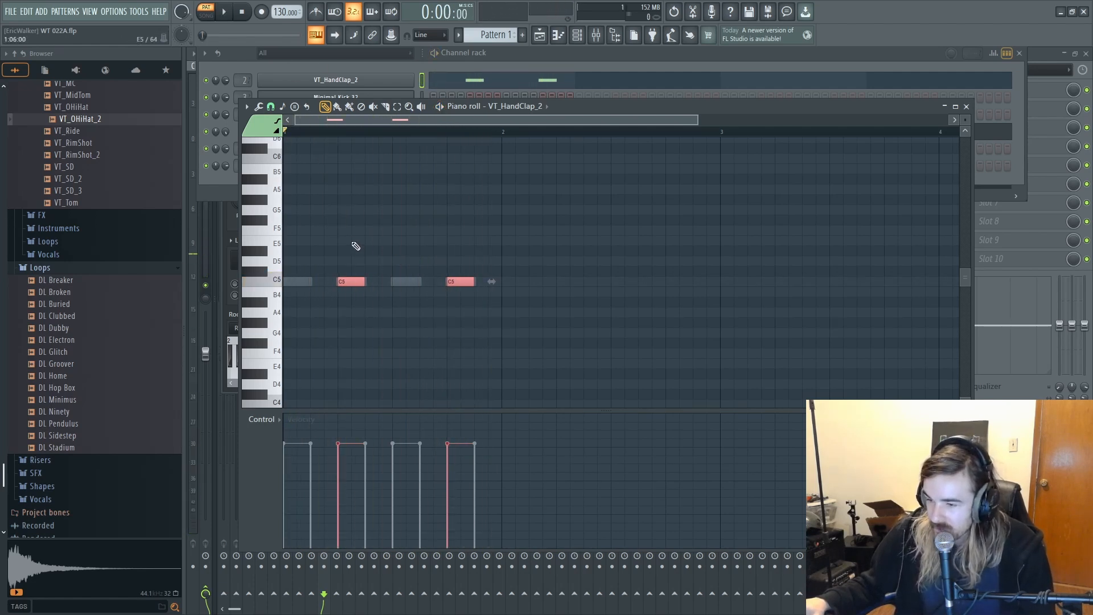
key("space")
key("space")
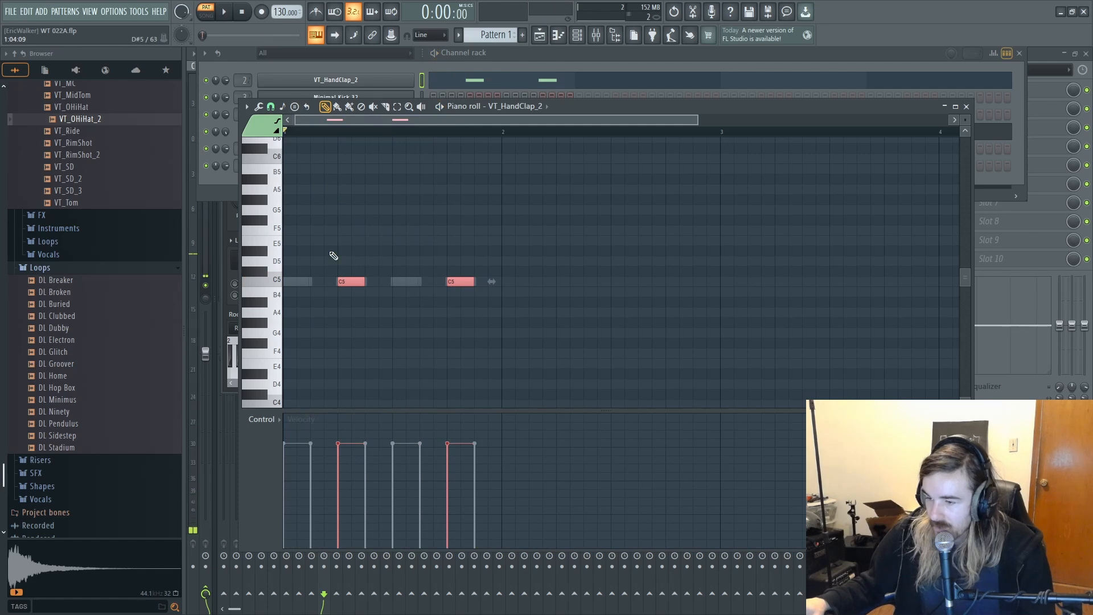
key("space")
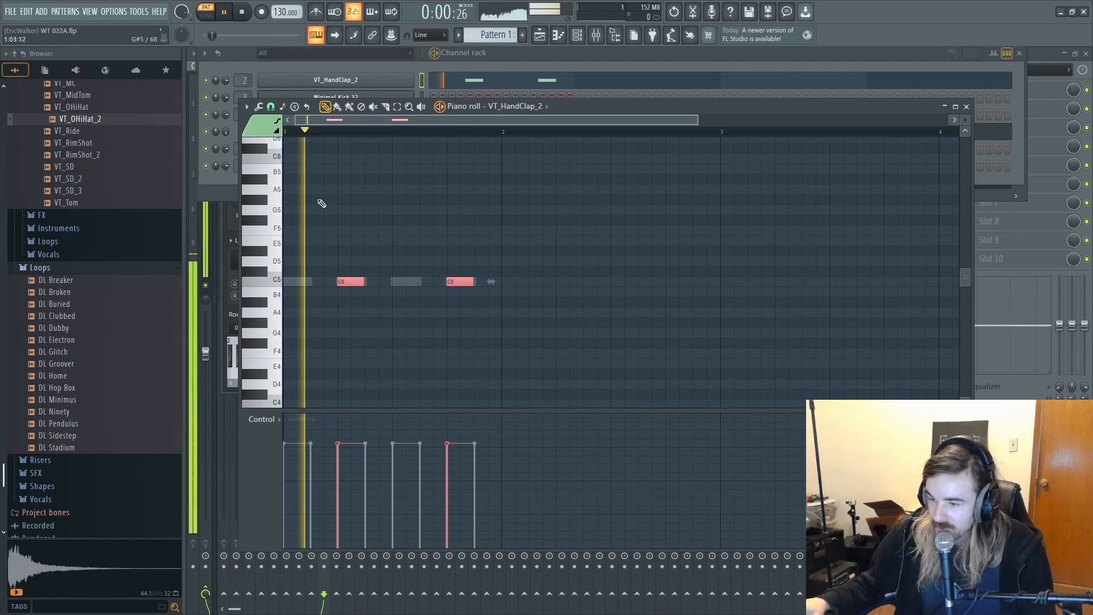
left_click(541, 38)
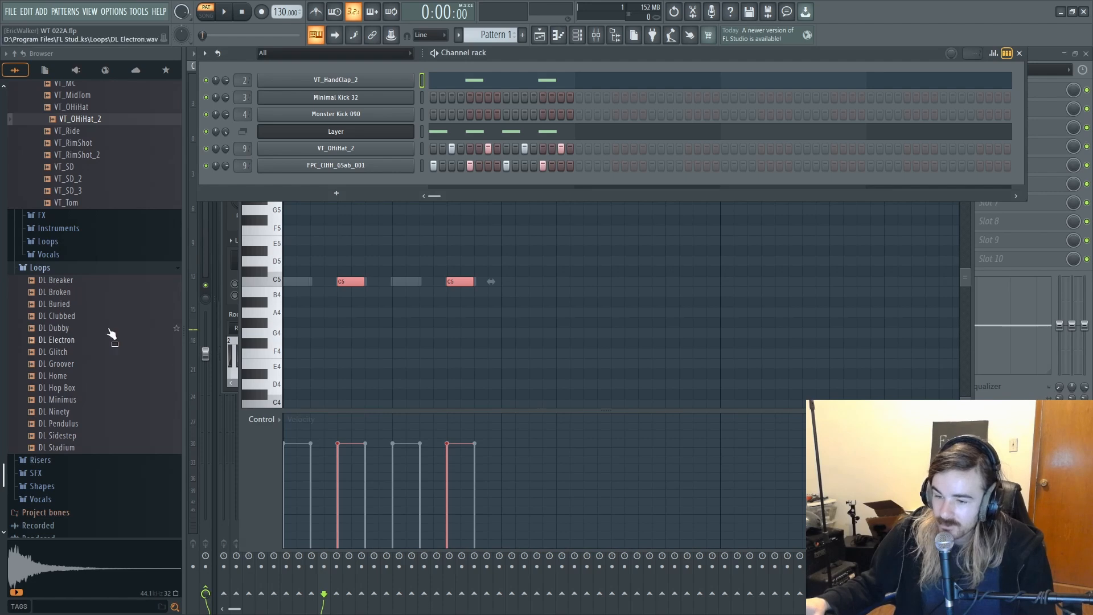
Step: Collapse all expanded folders in the sample browser and play the pattern
scroll(35, 215, "up", 12)
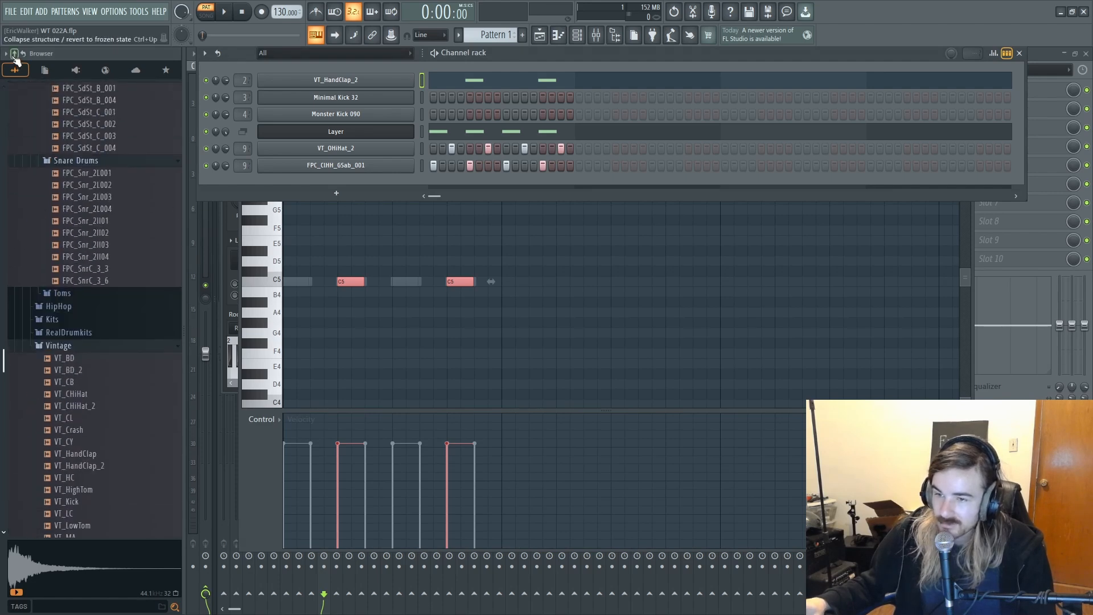
left_click(14, 54)
key("space")
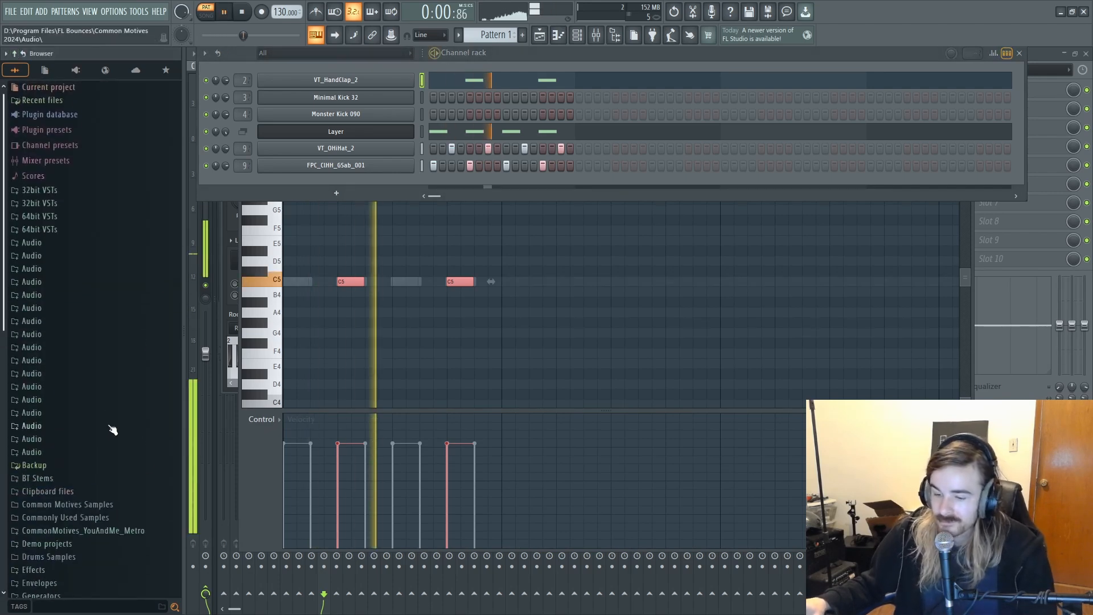
Step: Stop playback and save the project
scroll(67, 471, "down", 2)
scroll(66, 481, "down", 4)
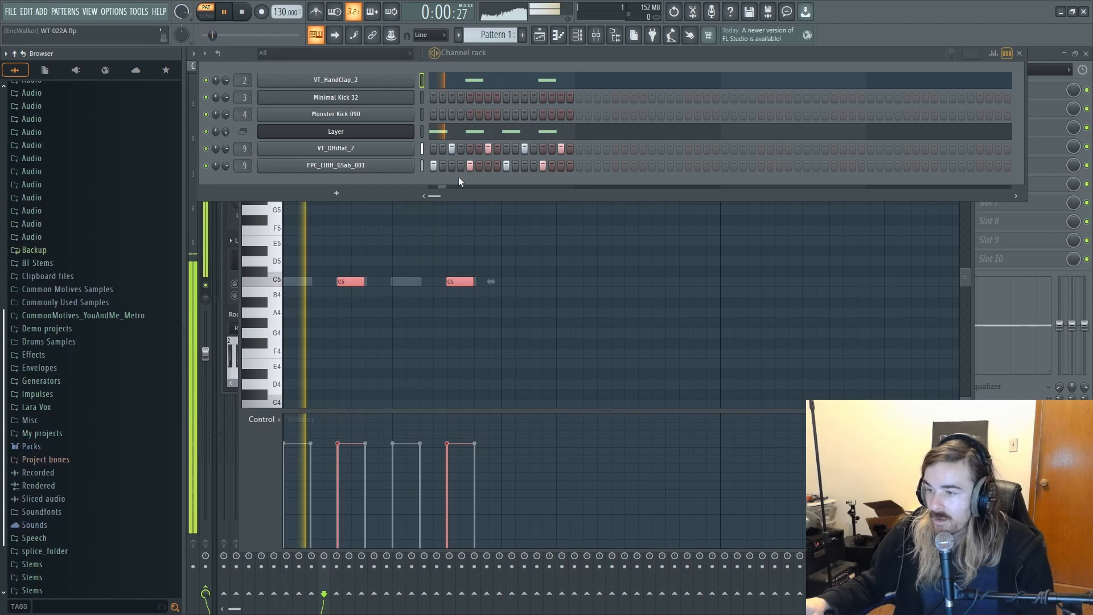
key("space")
key("ctrl+s")
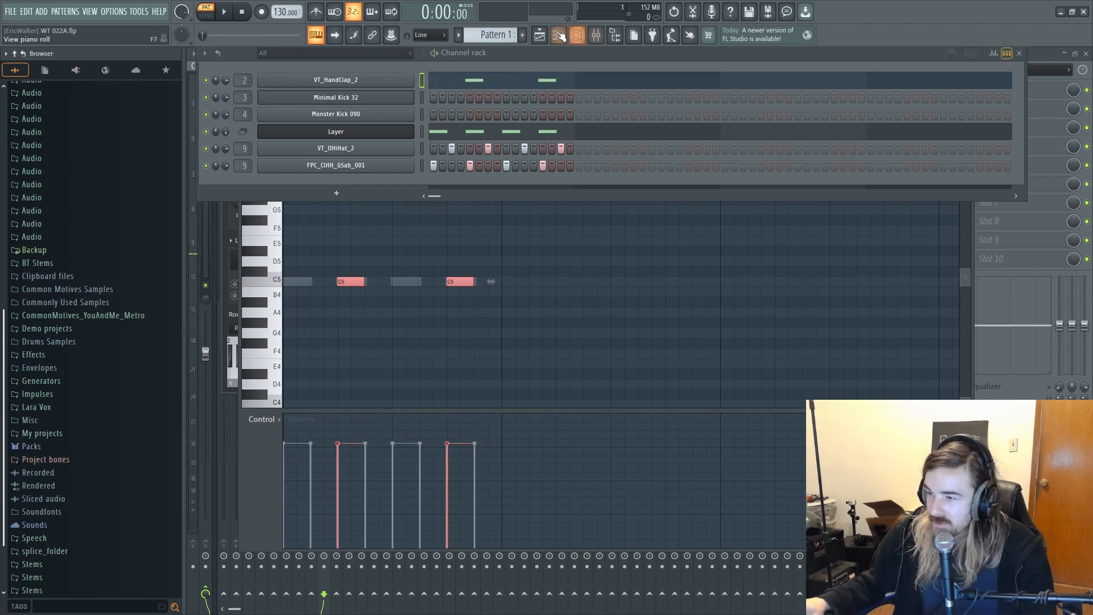
Step: Open the playlist and paint Pattern 1 along Track 1 through bar 16, then clear the clip selection
left_click(540, 34)
mouse_move(363, 139)
left_mouse_down()
mouse_move(785, 145)
mouse_move(764, 142)
left_mouse_up()
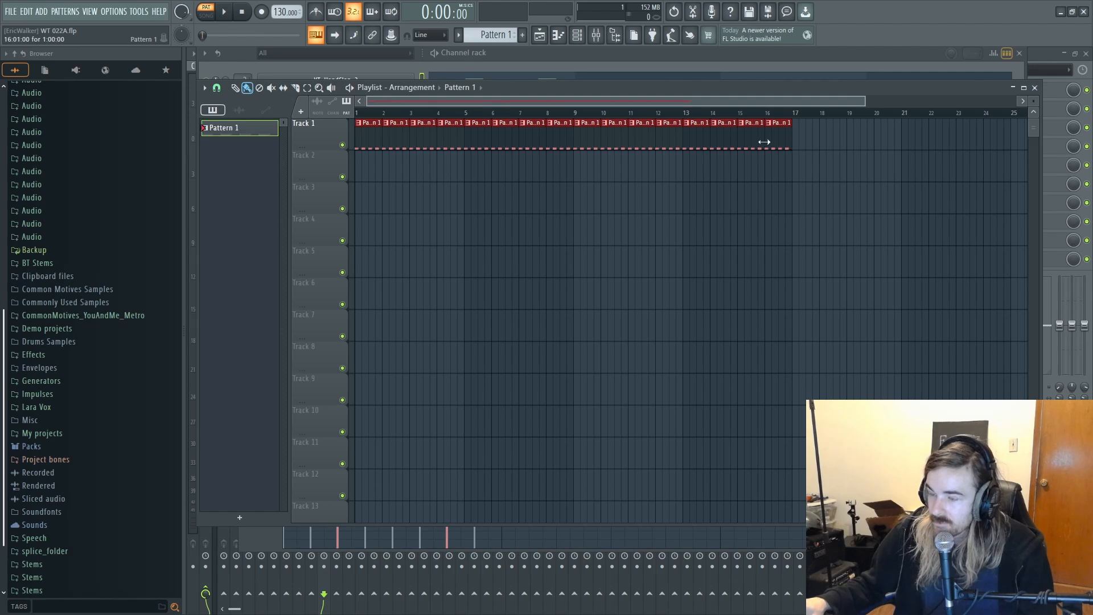
key("ctrl+d")
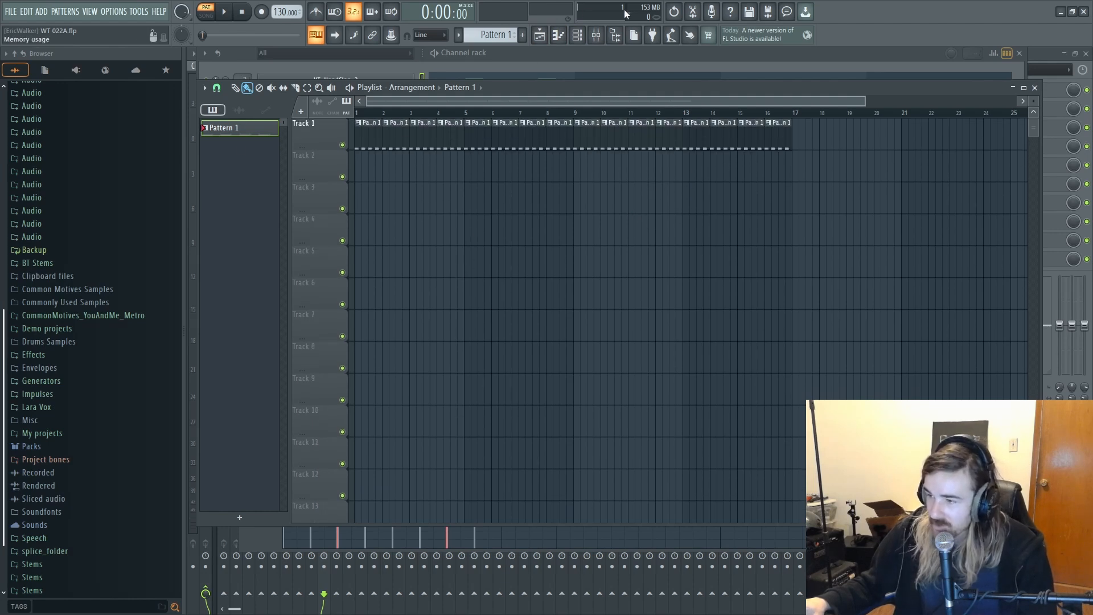
Step: Insert an FL Keys instrument channel above VT_HandClap_2 in the channel rack
left_click(579, 35)
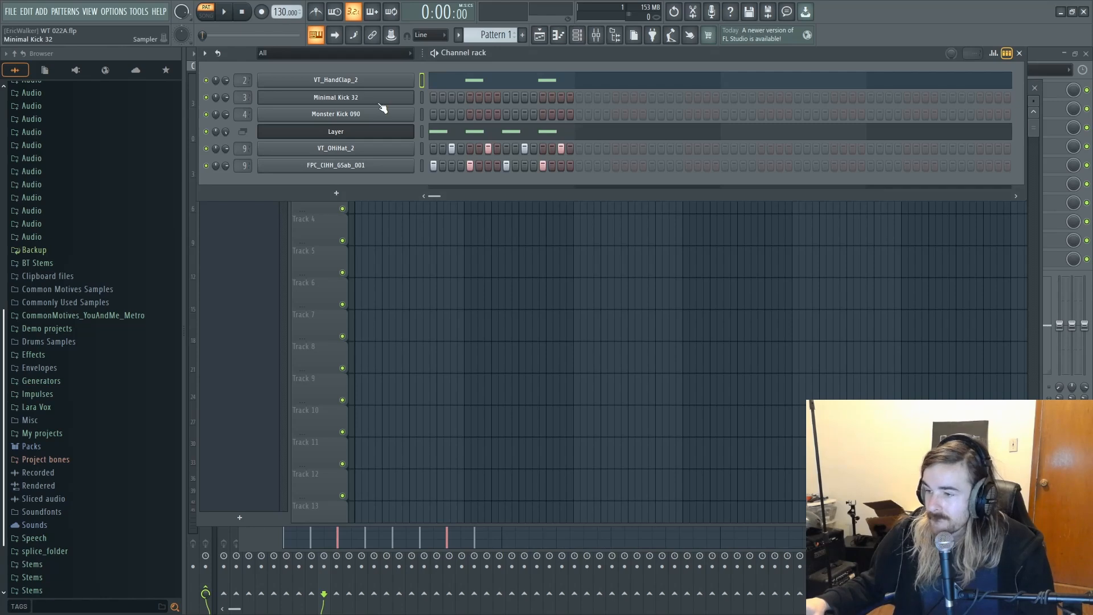
right_click(413, 80)
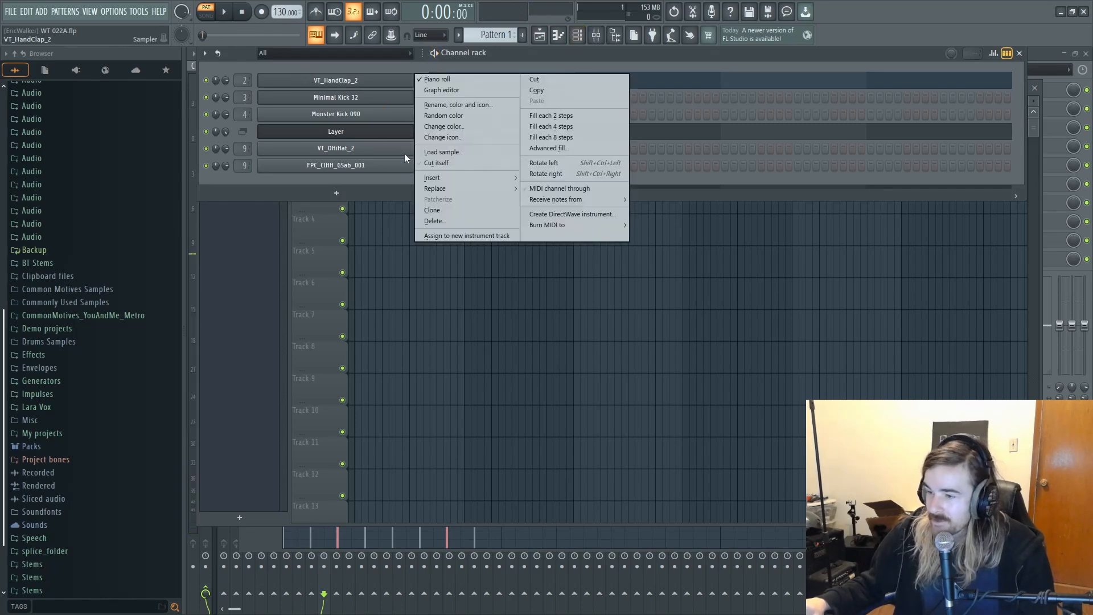
mouse_move(450, 177)
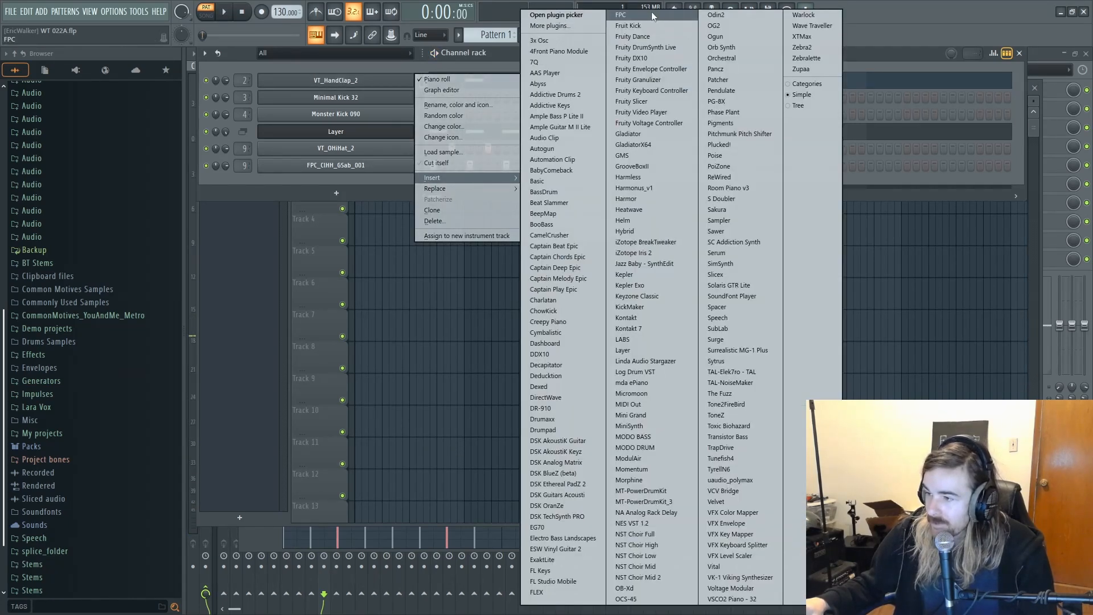
left_click(567, 570)
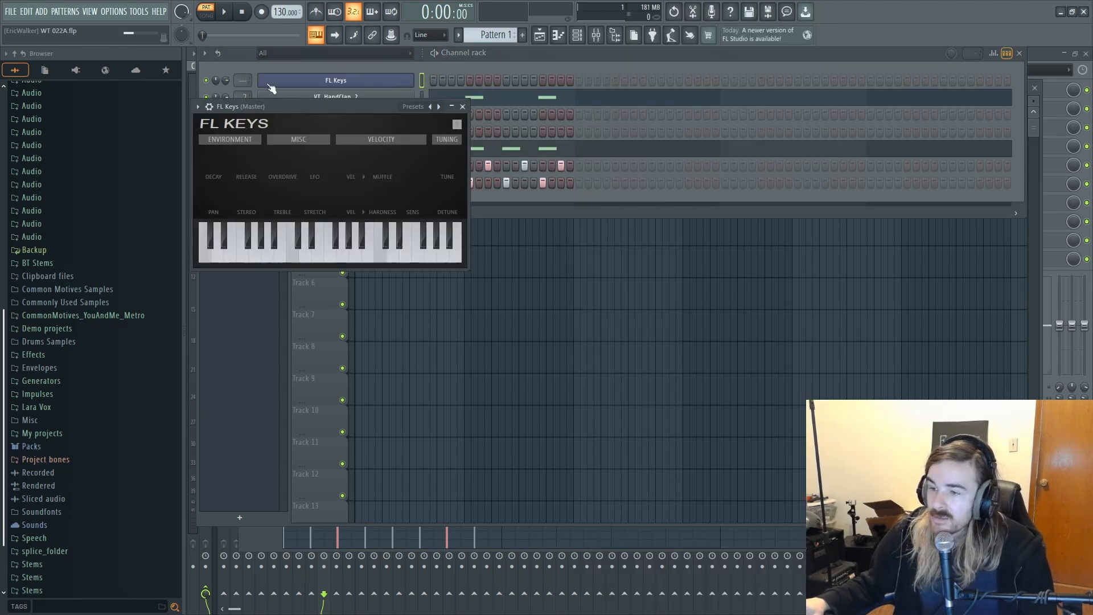
Step: Route the FL Keys channel to mixer track 20 and open its Grand Piano instrument to audition it
left_click(269, 82)
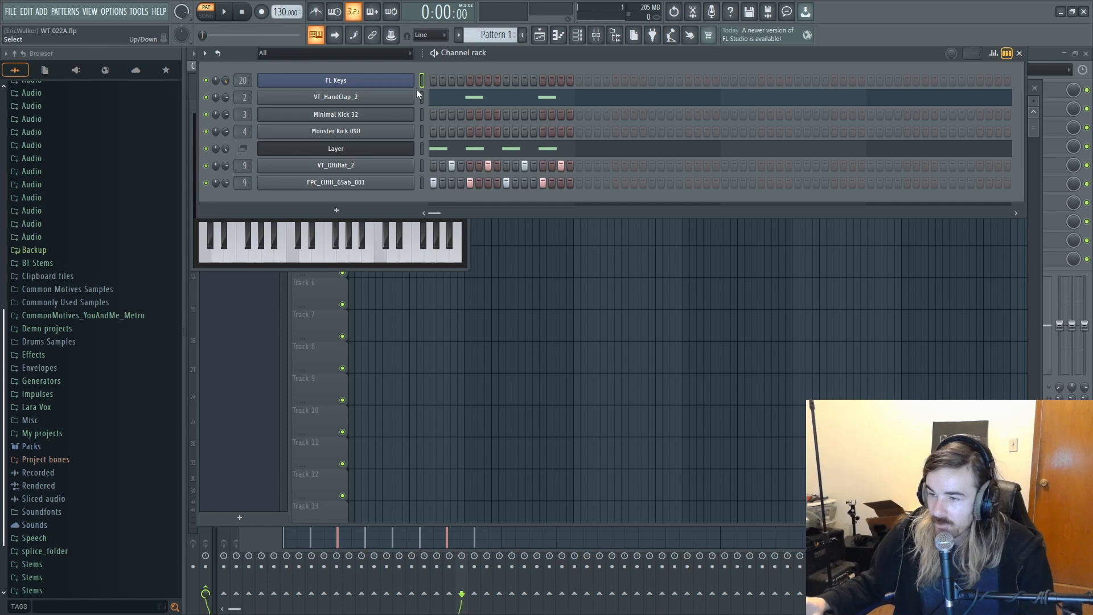
left_click(357, 54)
left_click(566, 57)
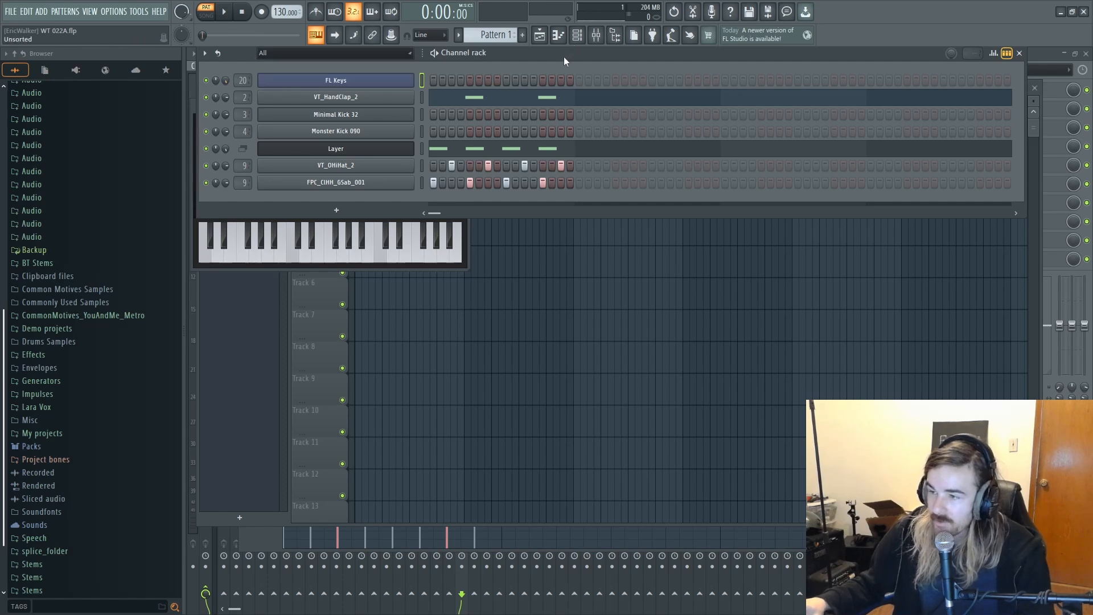
left_click(355, 82)
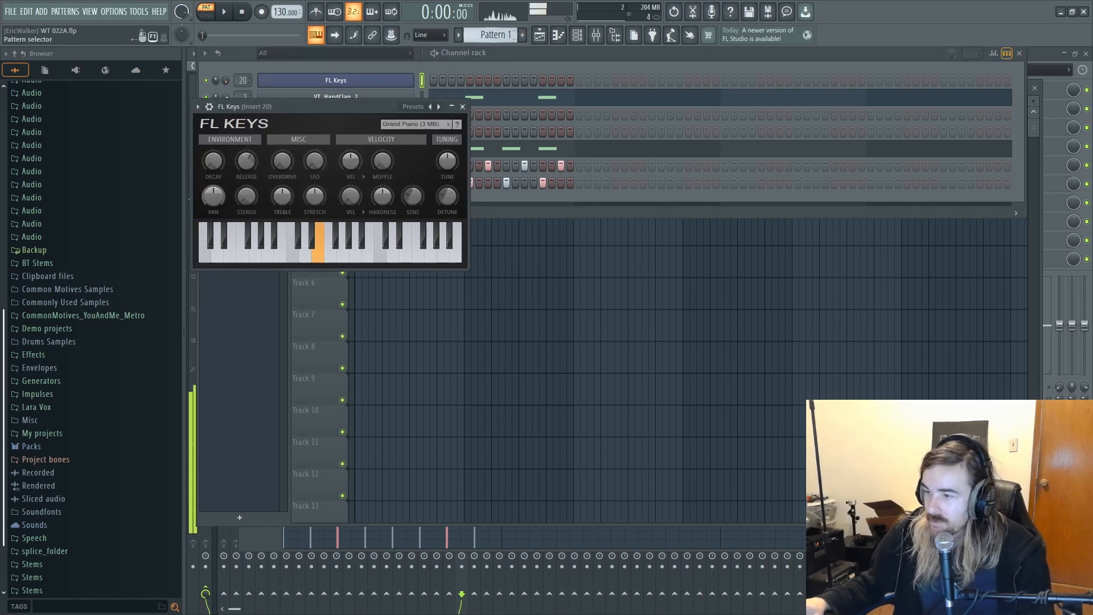
Step: Switch to the empty Pattern 10 and open the piano roll for FL Keys
left_click(522, 35)
left_click_drag(501, 36, 501, 30)
right_click(397, 79)
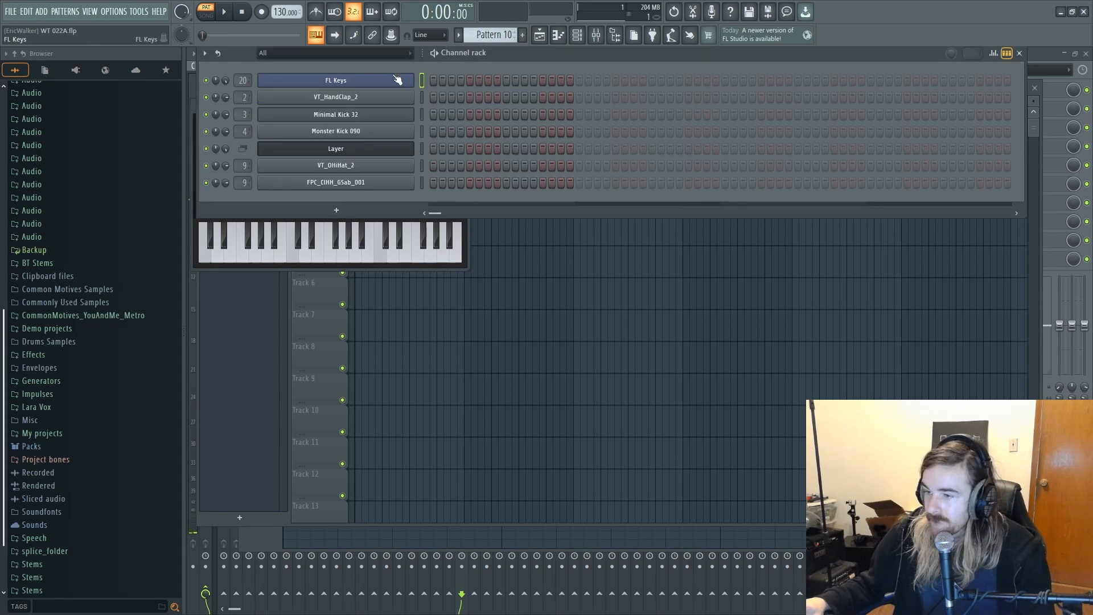
left_click(436, 79)
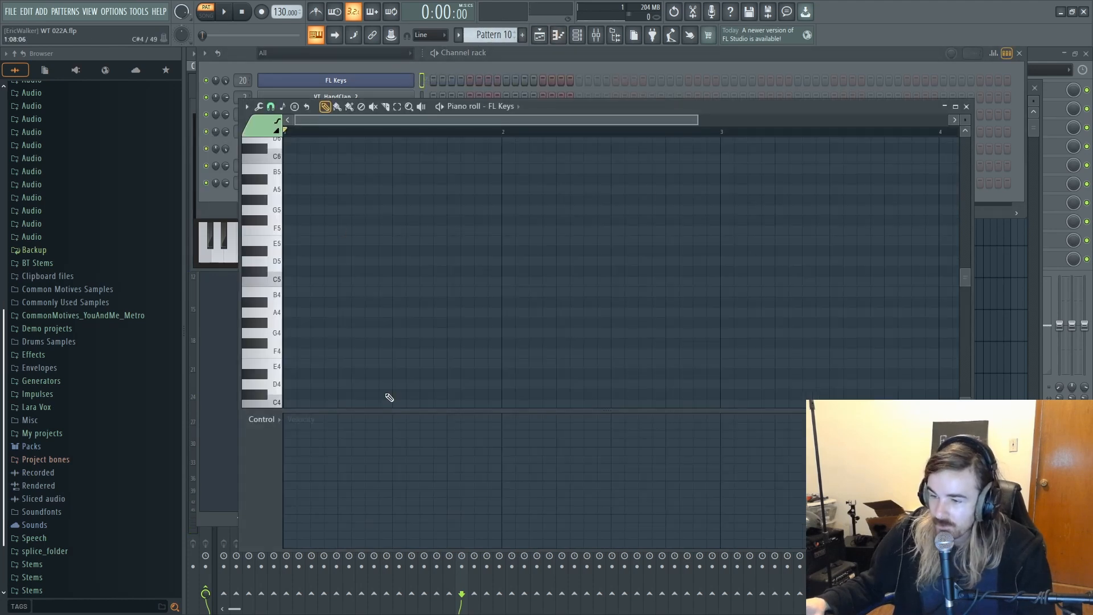
Step: Draw a one-bar FL Keys melody with the consecutive notes F#4, A5, D4, A4, C5 and E4
left_click_drag(294, 333, 212, 345)
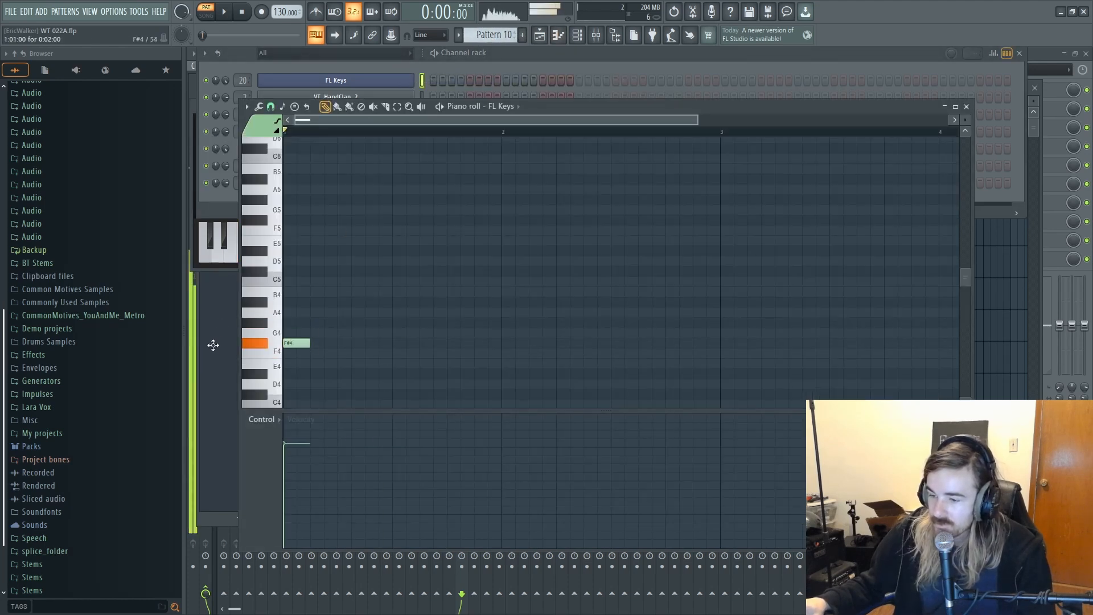
left_click_drag(353, 189, 323, 189)
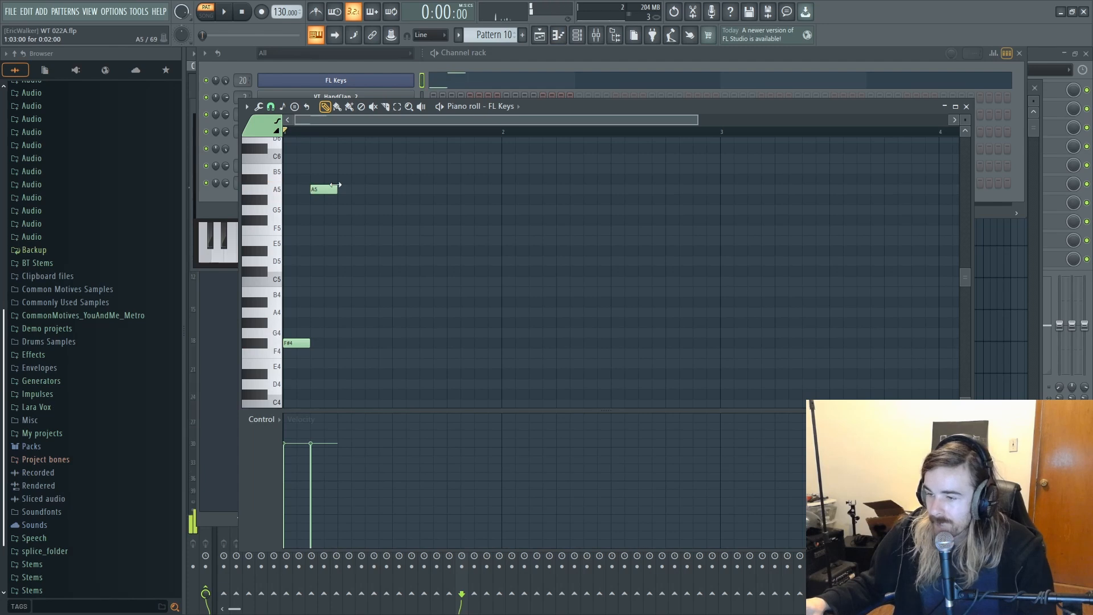
left_click_drag(389, 389, 368, 380)
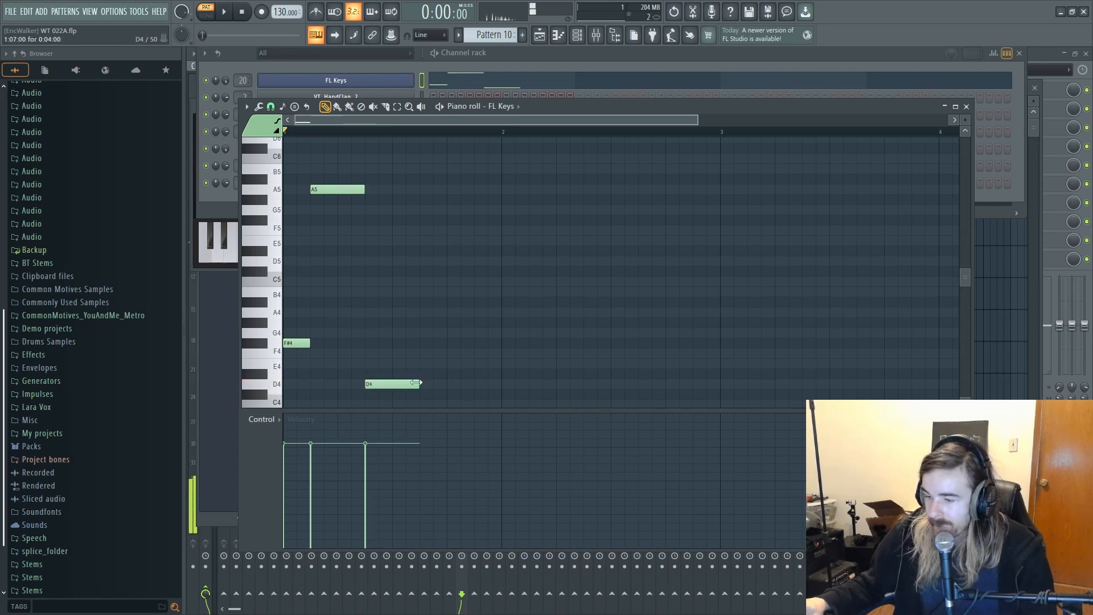
left_click(399, 308)
left_click(432, 281)
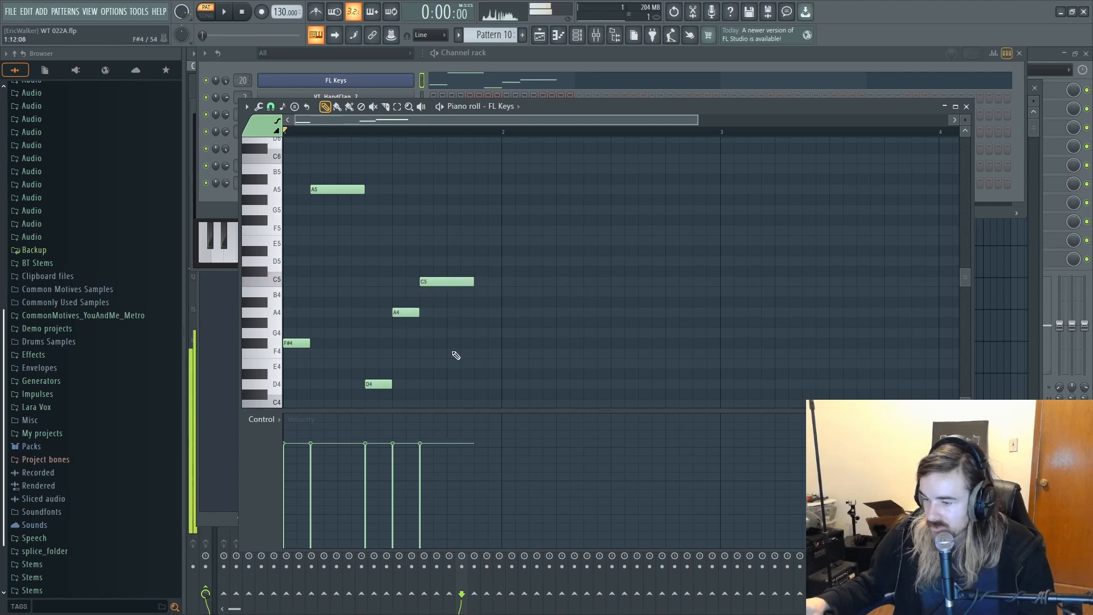
left_click(477, 364)
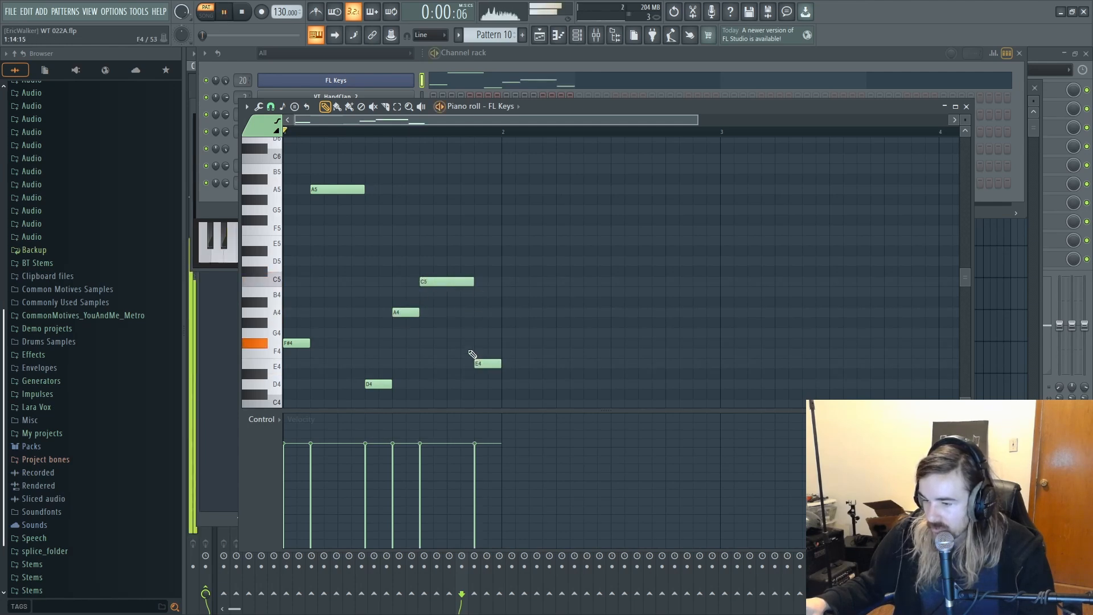
Step: Play the melody and raise the C5 note to C#5, trying C#4 for the D4 note before restoring D4
key("space")
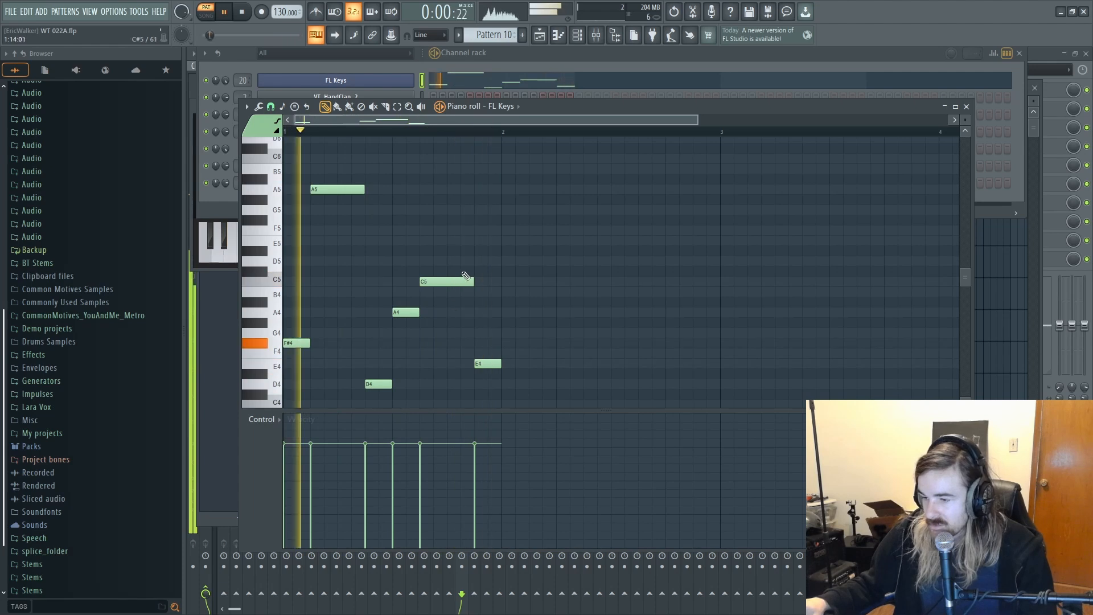
left_click_drag(463, 277, 463, 266)
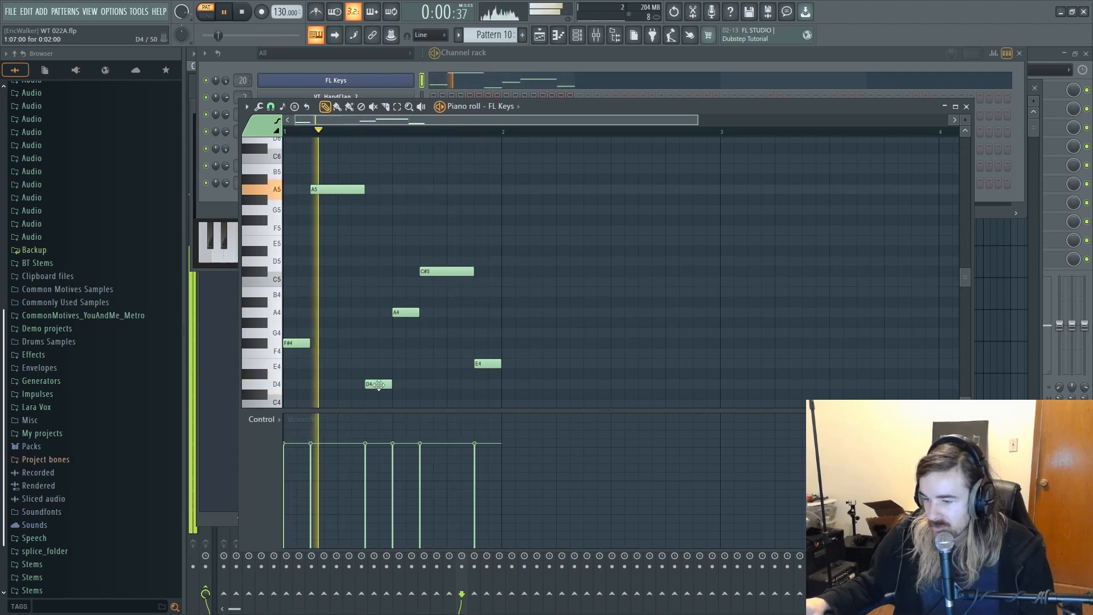
left_click_drag(379, 384, 382, 389)
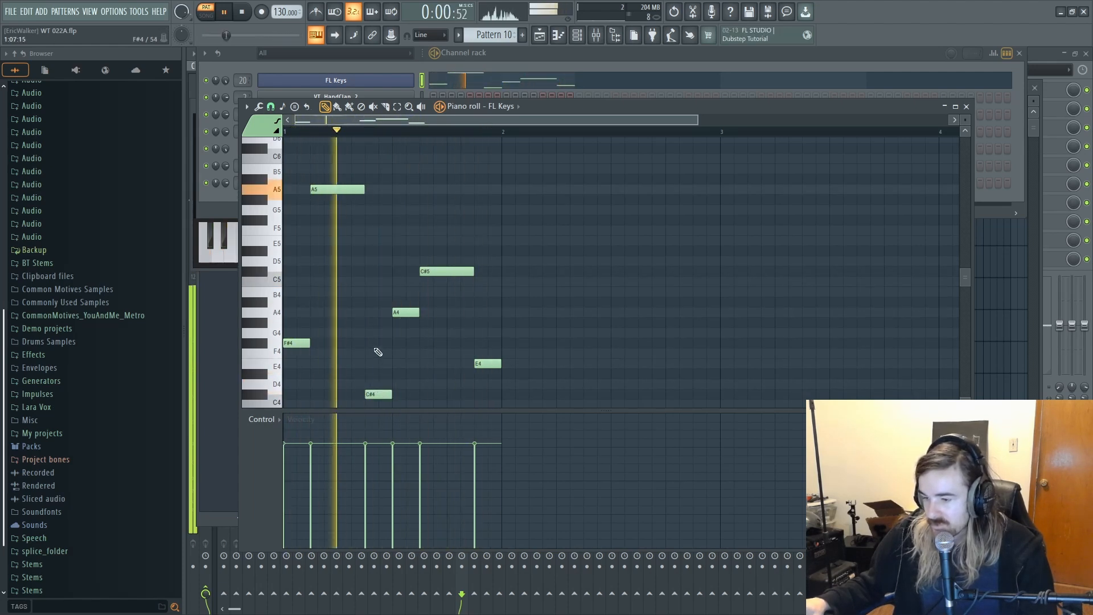
left_click_drag(381, 391, 380, 382)
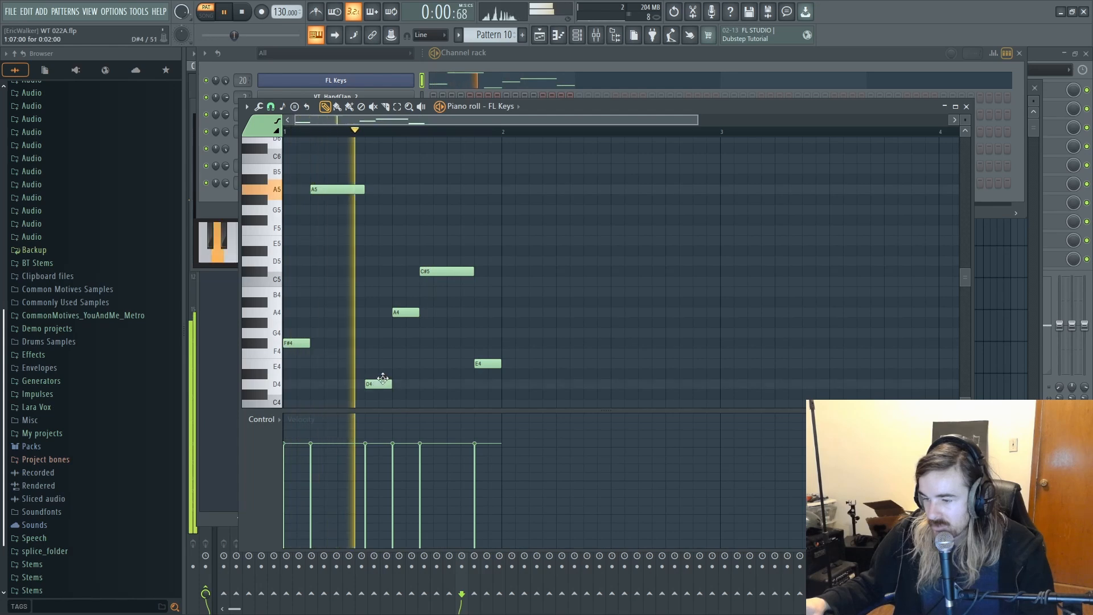
Step: Duplicate the one-bar melody so it repeats through bar 4
scroll(407, 322, "down", 2)
scroll(405, 323, "down", 1)
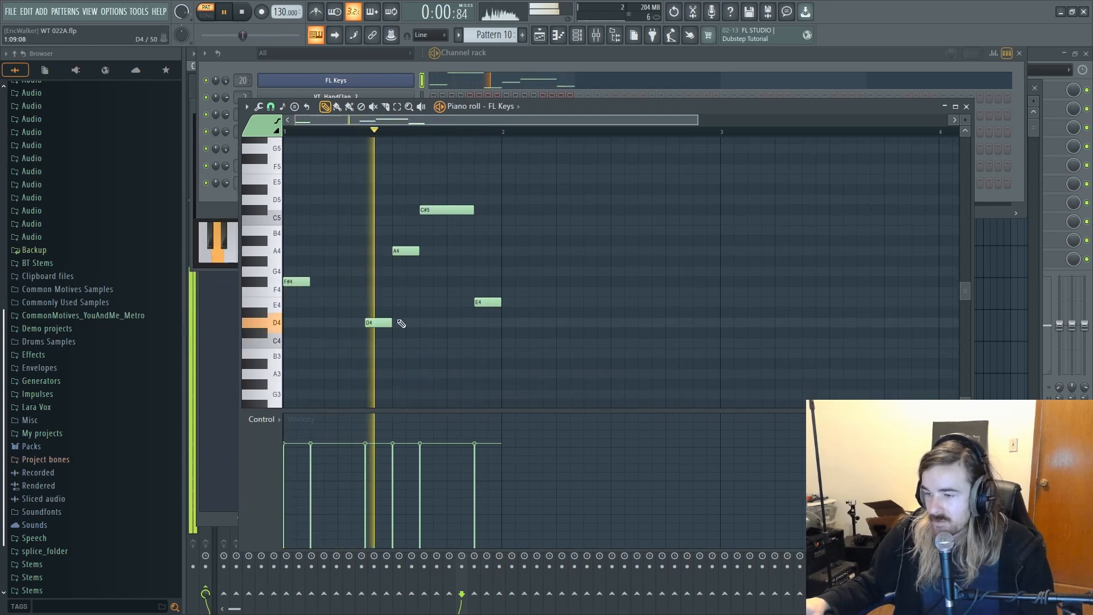
scroll(424, 302, "up", 4)
left_click_drag(603, 176, 285, 424)
key("ctrl+b")
key("ctrl+b")
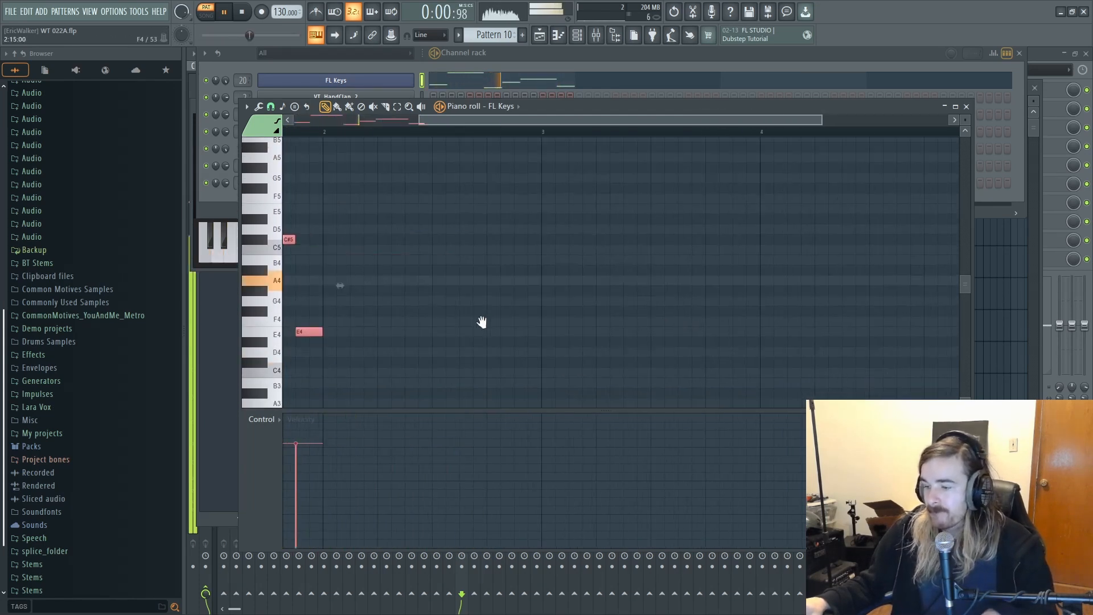
left_click_drag(577, 351, 599, 328)
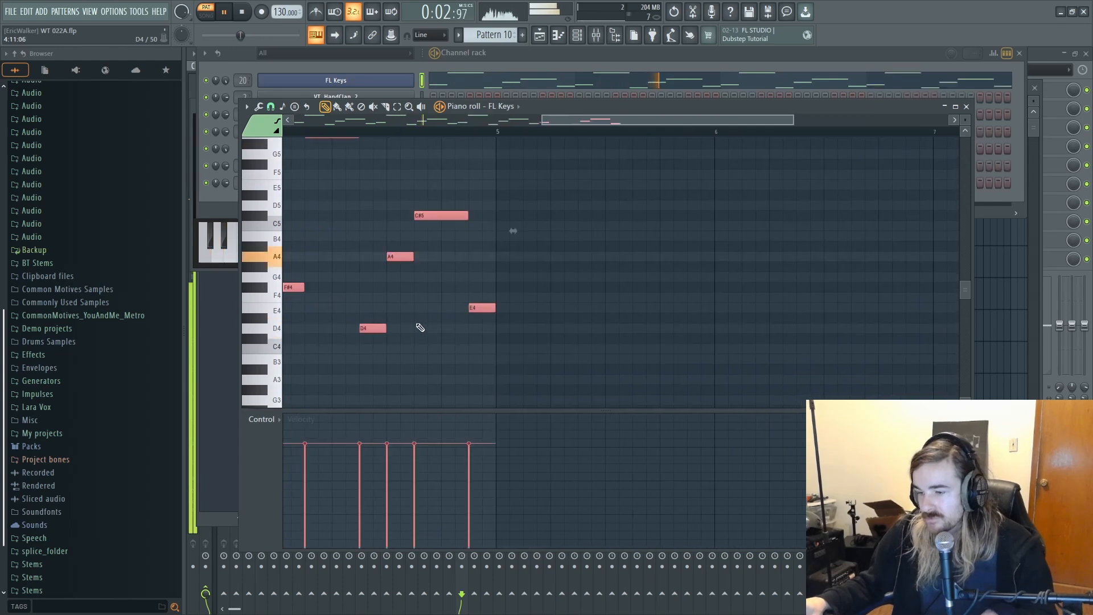
Step: Add a one-bar B2 bass note under the melody in bar 1 and restart playback
left_click_drag(419, 326, 860, 145)
key("space")
mouse_move(318, 276)
left_mouse_down()
mouse_move(297, 274)
mouse_move(294, 286)
mouse_move(292, 276)
mouse_move(501, 275)
mouse_move(436, 283)
mouse_move(425, 296)
left_mouse_up()
right_click(296, 286)
key("space")
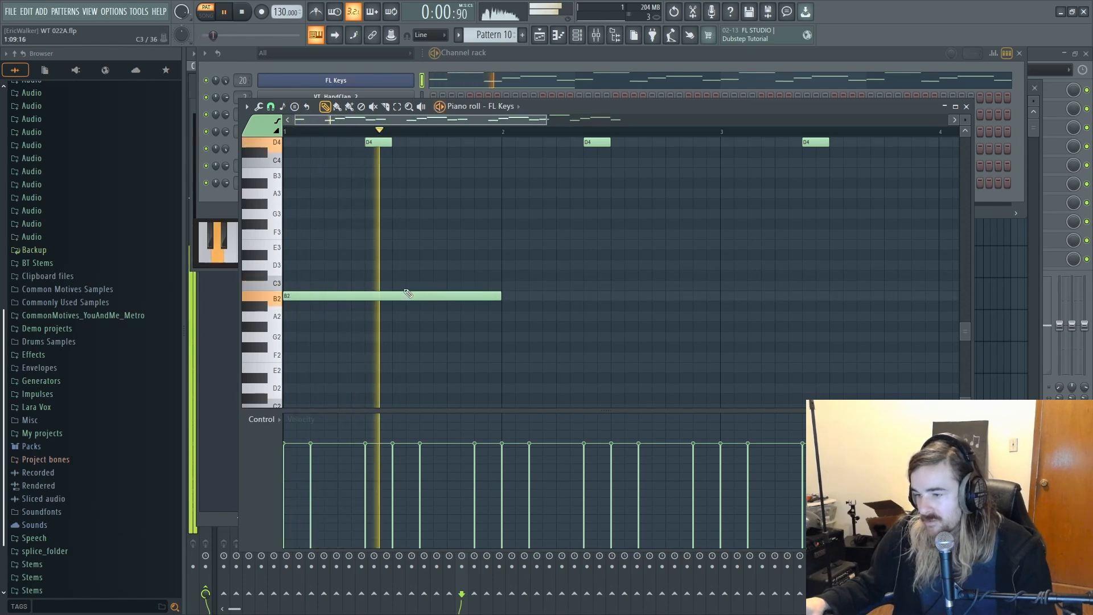
Step: Add one-bar bass notes E3, F#2 and A2 in bars 2, 3 and 4 while the pattern plays
left_click(502, 246)
scroll(617, 343, "right", 1)
scroll(617, 344, "right", 1)
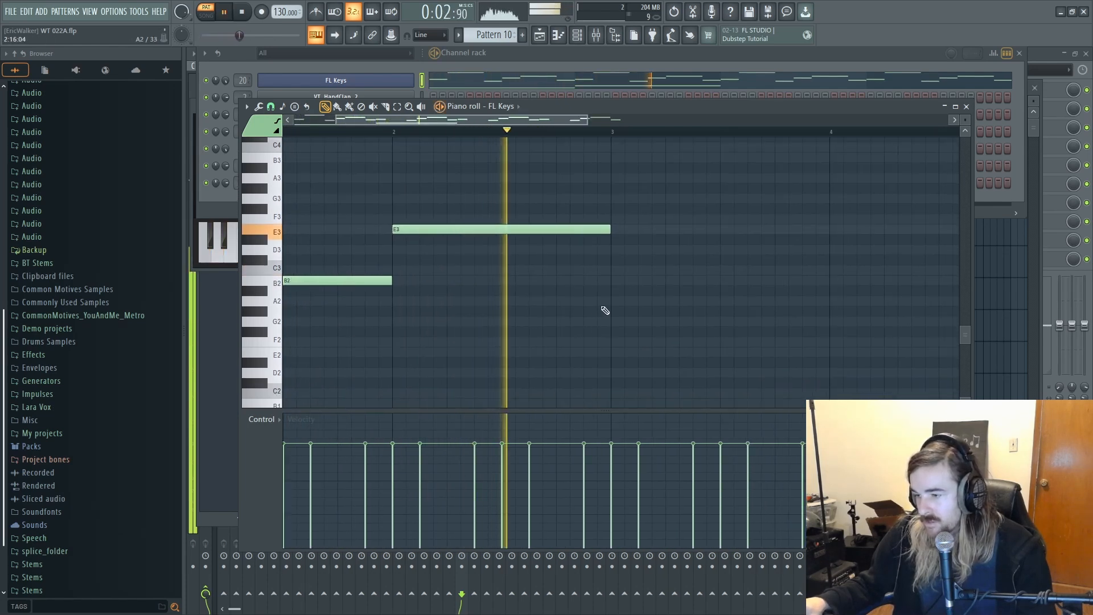
left_click(620, 332)
left_click(830, 301)
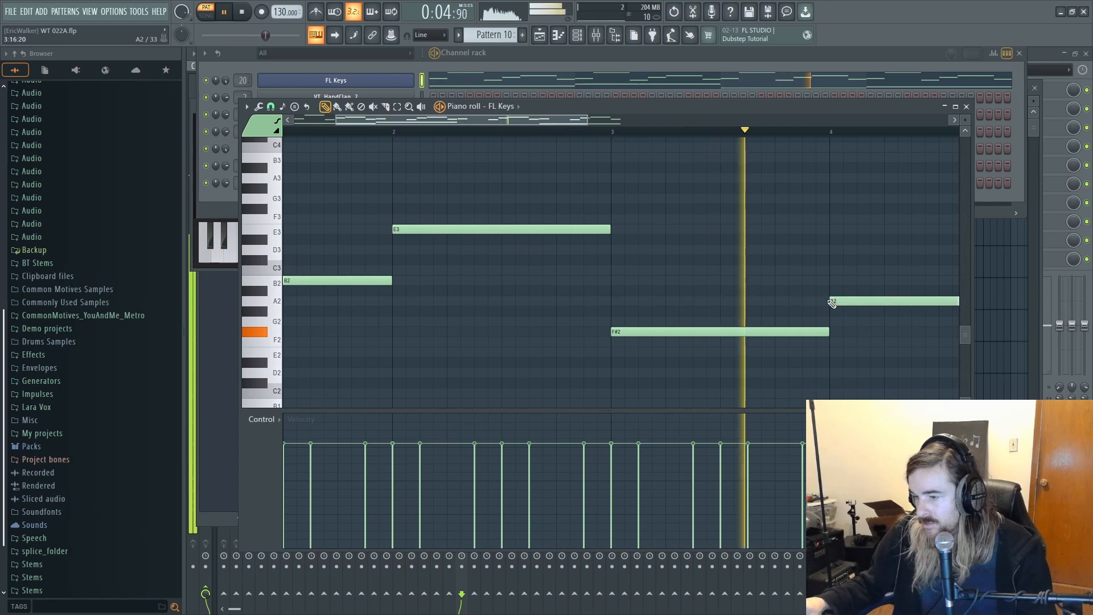
scroll(650, 140, "down", 3, "ctrl")
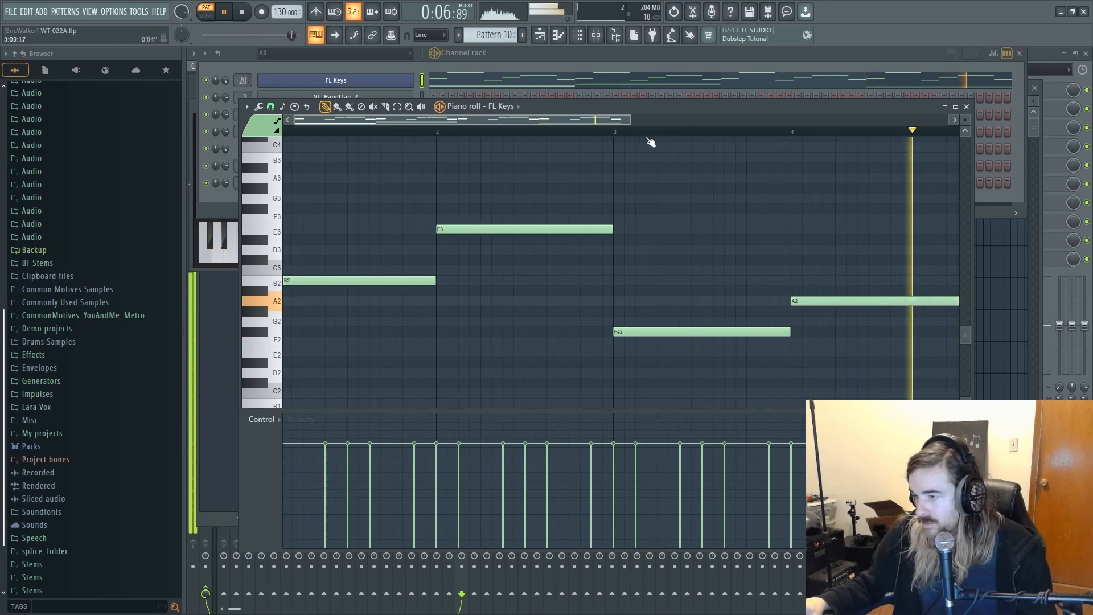
scroll(661, 227, "up", 3)
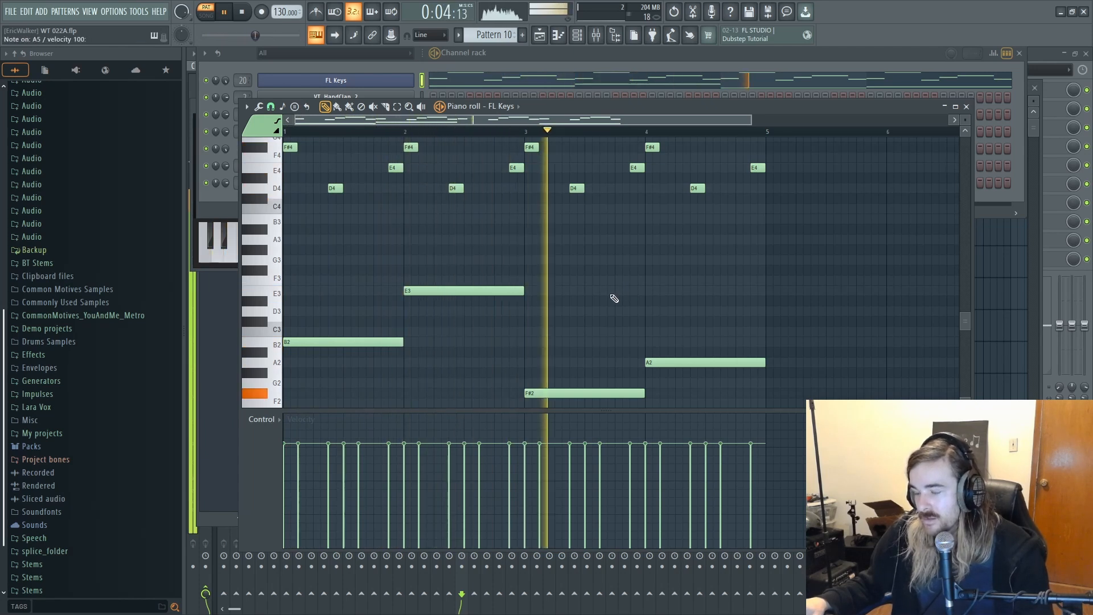
Step: Stop playback and insert a Sytrus channel directly below FL Keys in the channel rack
left_click(564, 63)
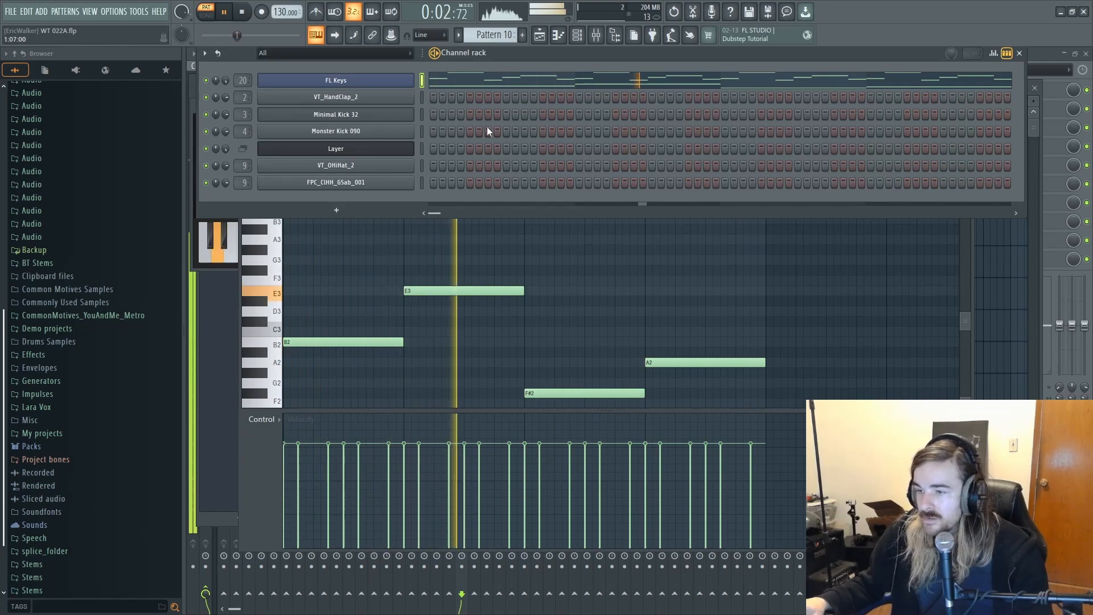
key("space")
right_click(351, 96)
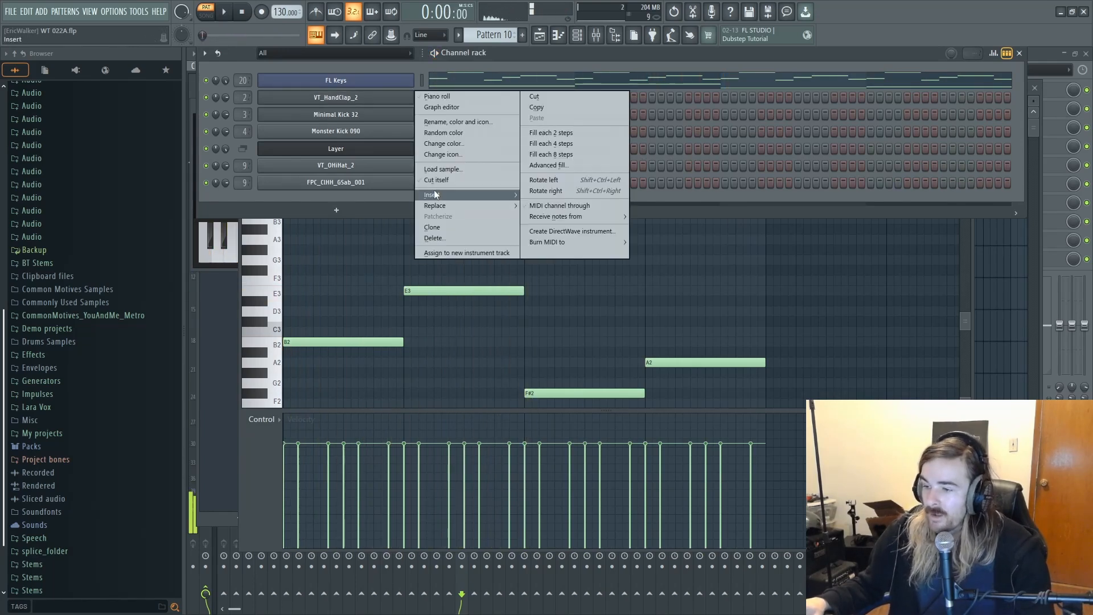
mouse_move(434, 194)
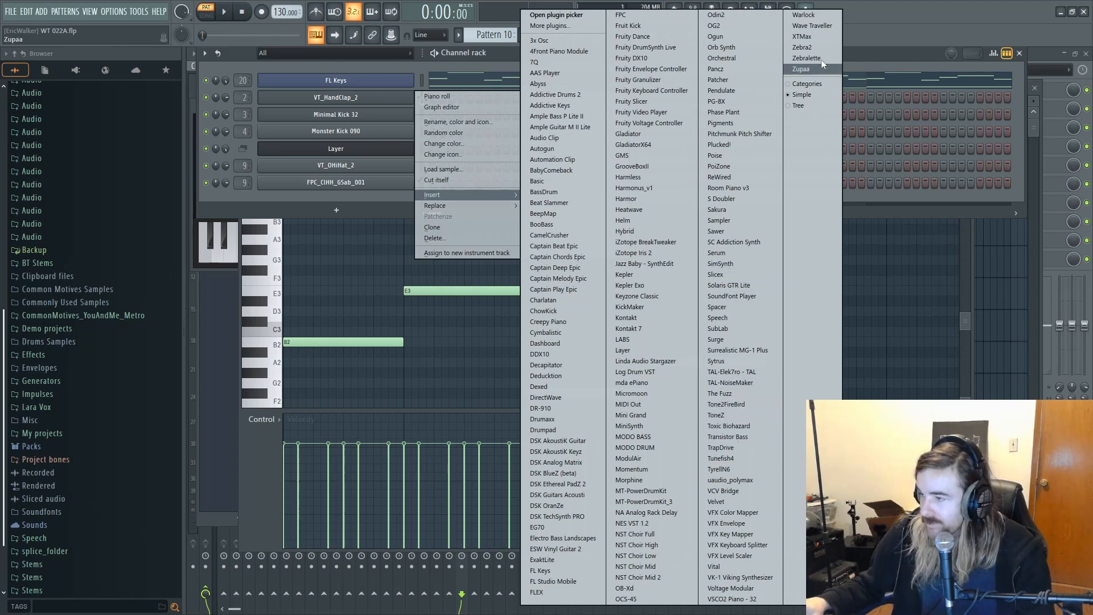
left_click(716, 361)
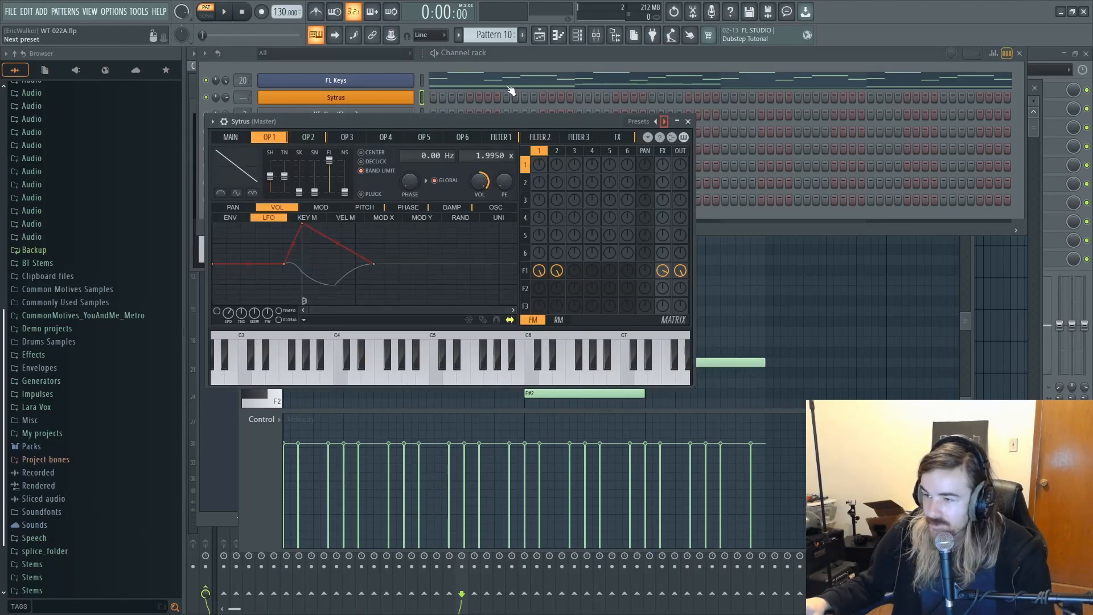
Step: Load Sytrus's Default preset, set operator 1's tension to 38% and raise its shape slightly
right_click(664, 121)
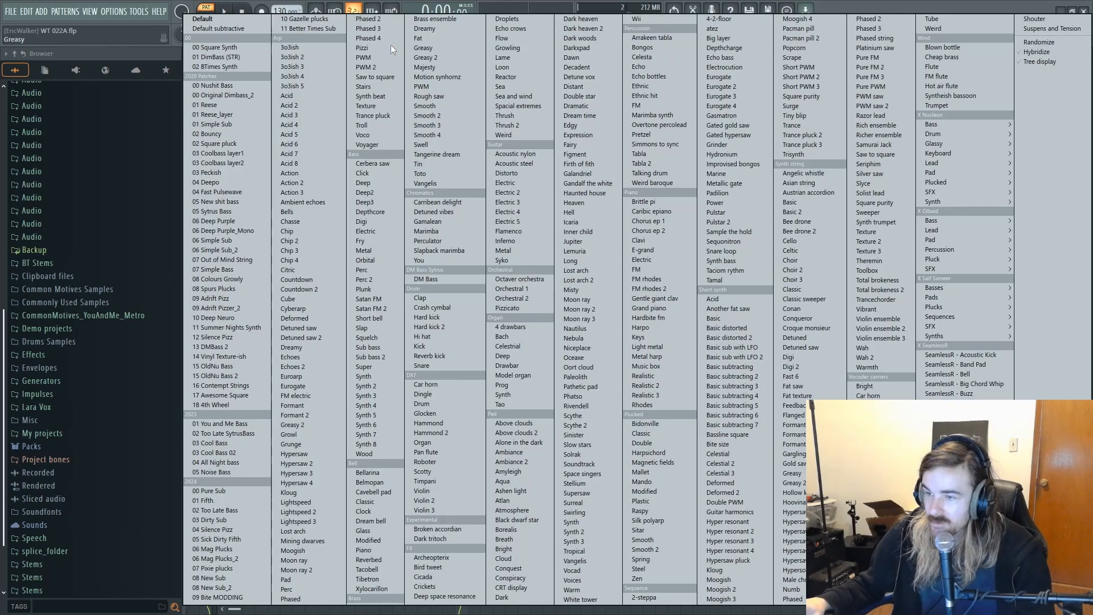
left_click(248, 16)
key("space")
key("space")
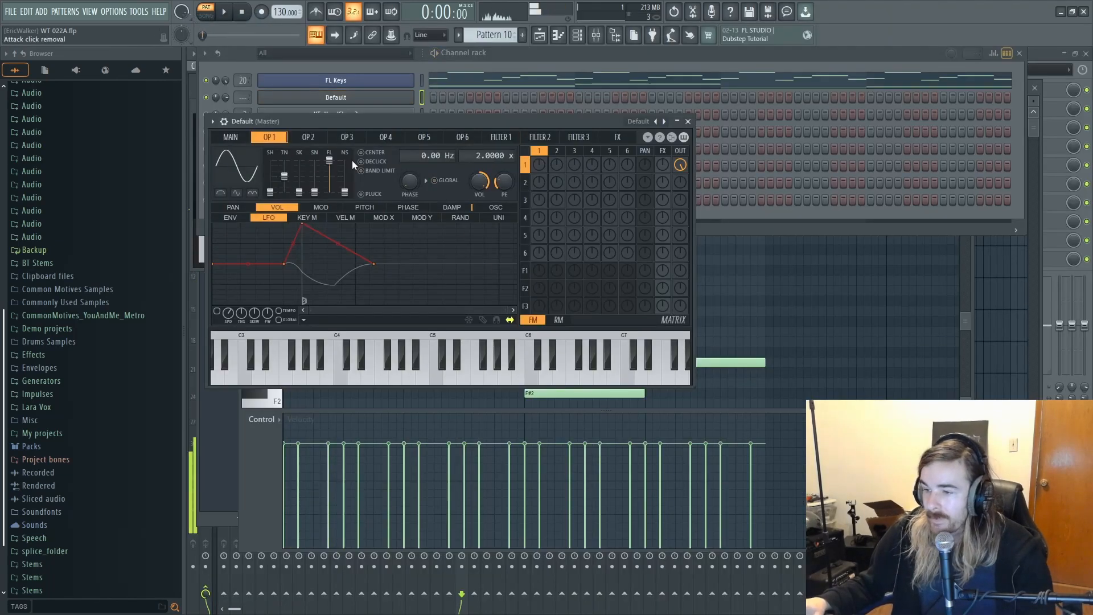
key("x")
left_click_drag(284, 176, 284, 171)
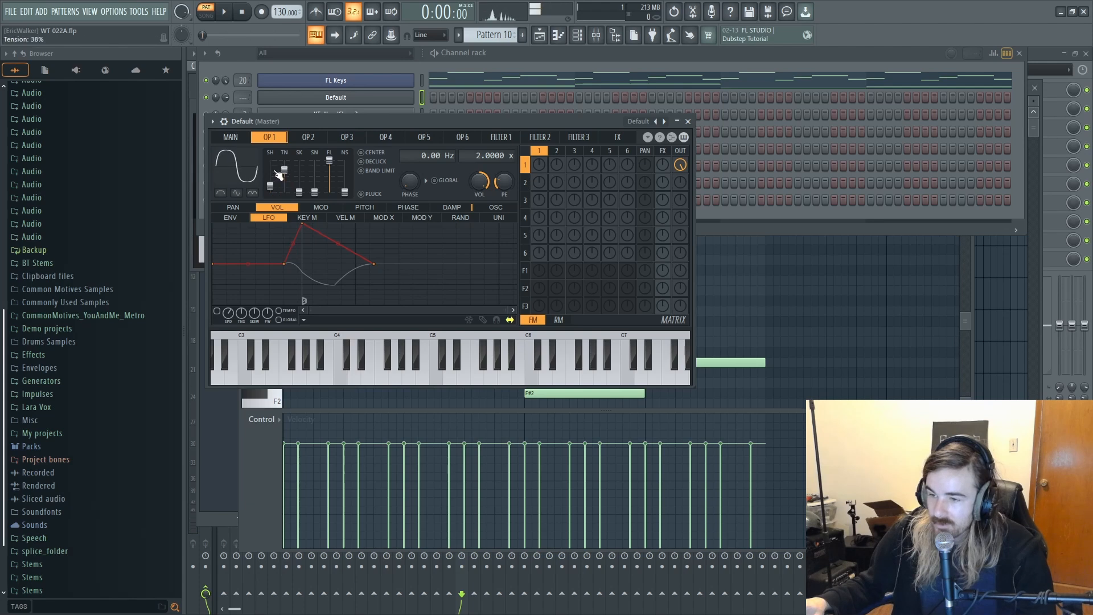
Step: Lower the Sytrus master pitch well below its default while playing test notes
left_click(239, 138)
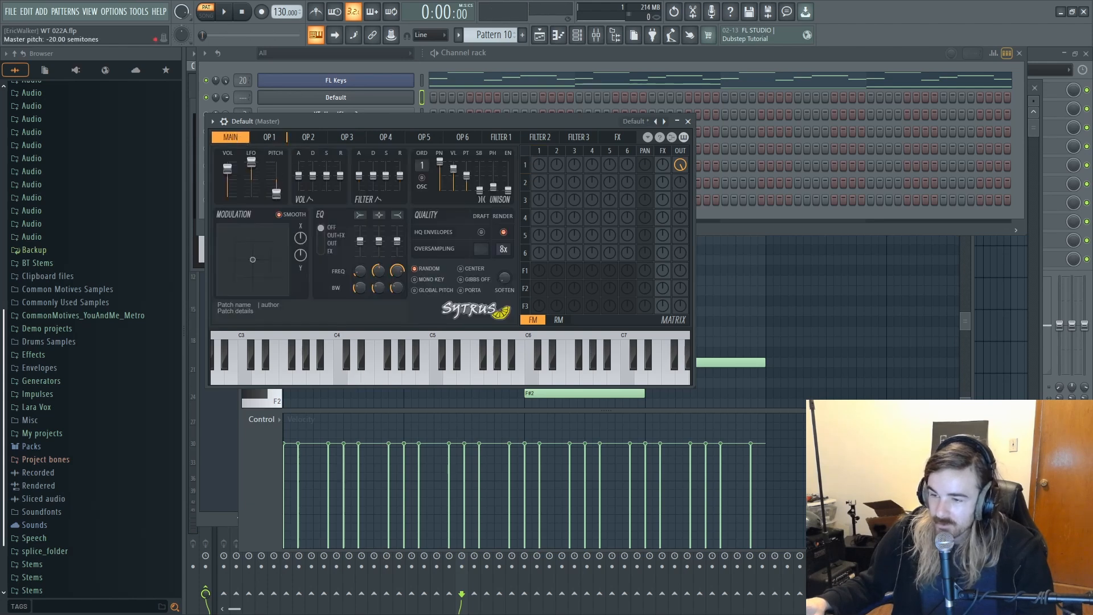
key("x")
key("e")
key("r")
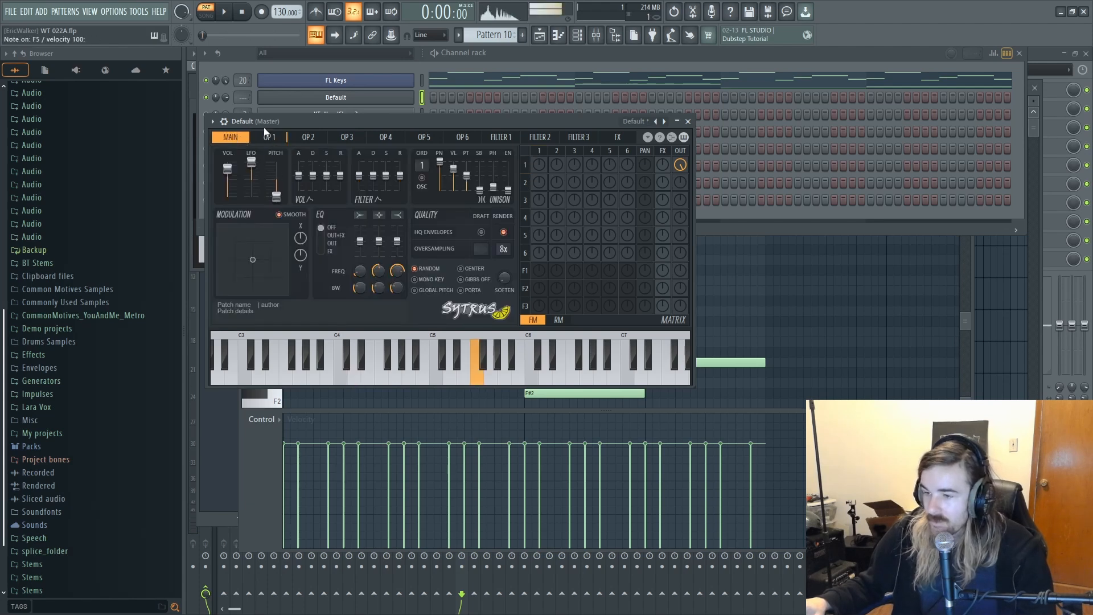
Step: Add self-modulation to operator 1 in the Sytrus FM matrix, adjusting the amount while playing test notes
key("x")
key("x")
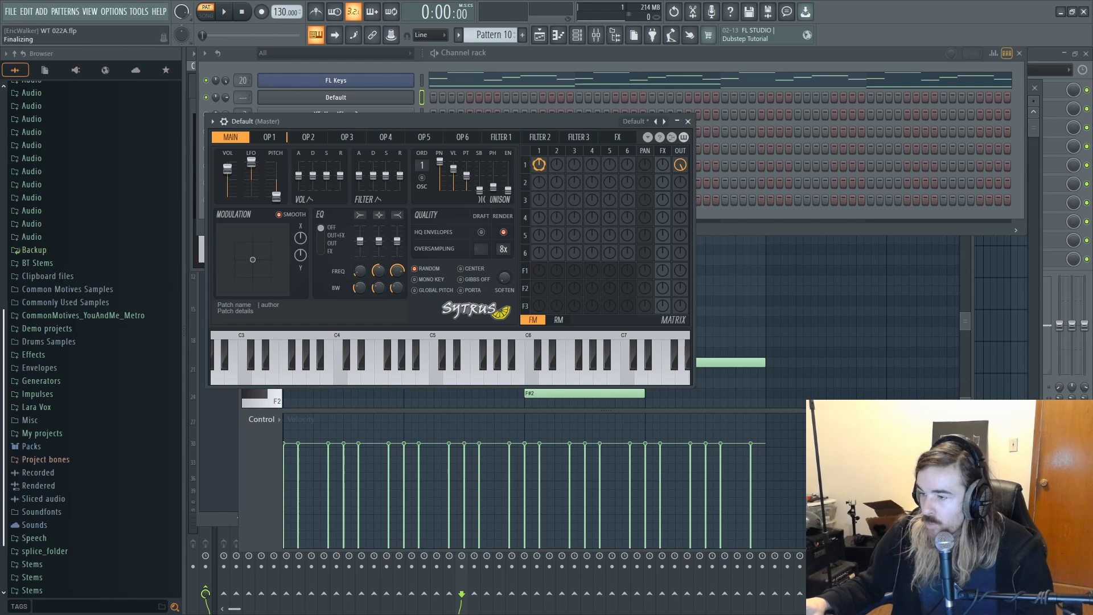
key("x")
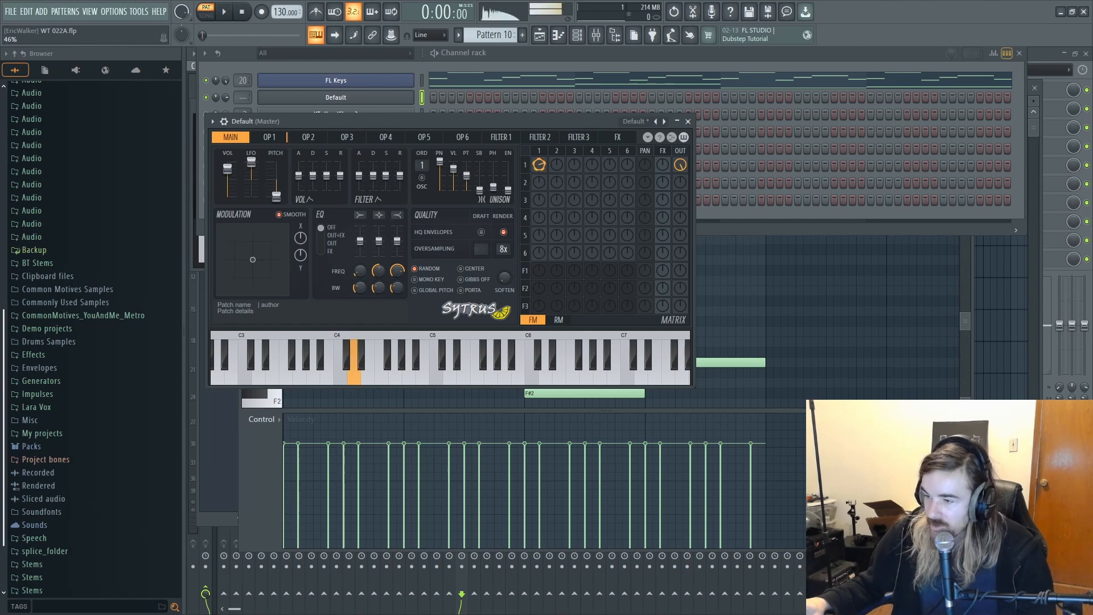
key("x")
key("e")
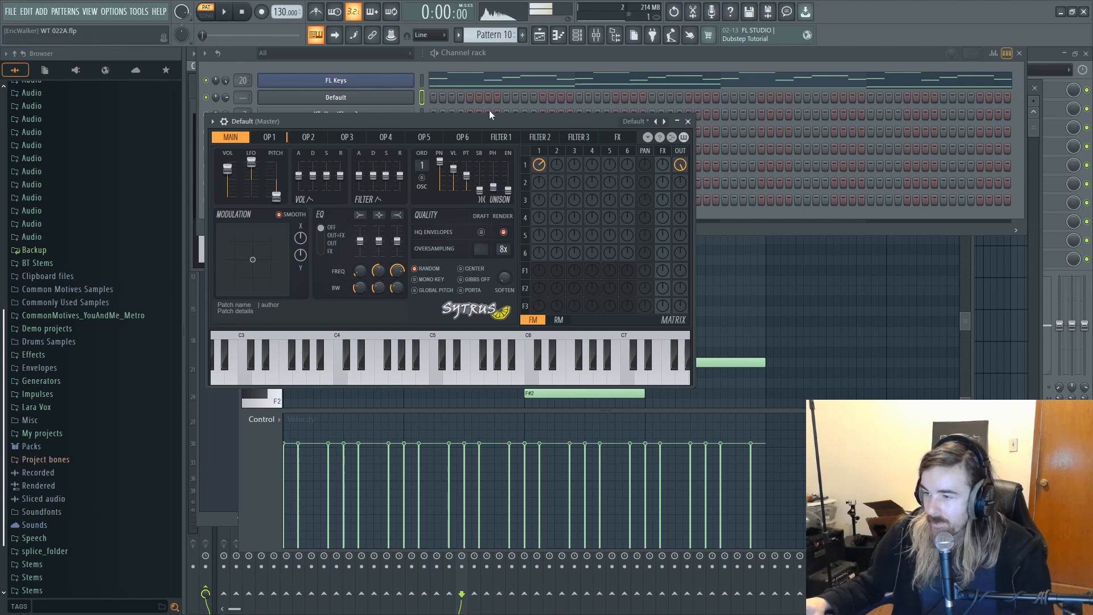
Step: Copy the four FL Keys bass notes from Pattern 10 into the Sytrus channel in Pattern 11 and preview them
left_click(448, 77)
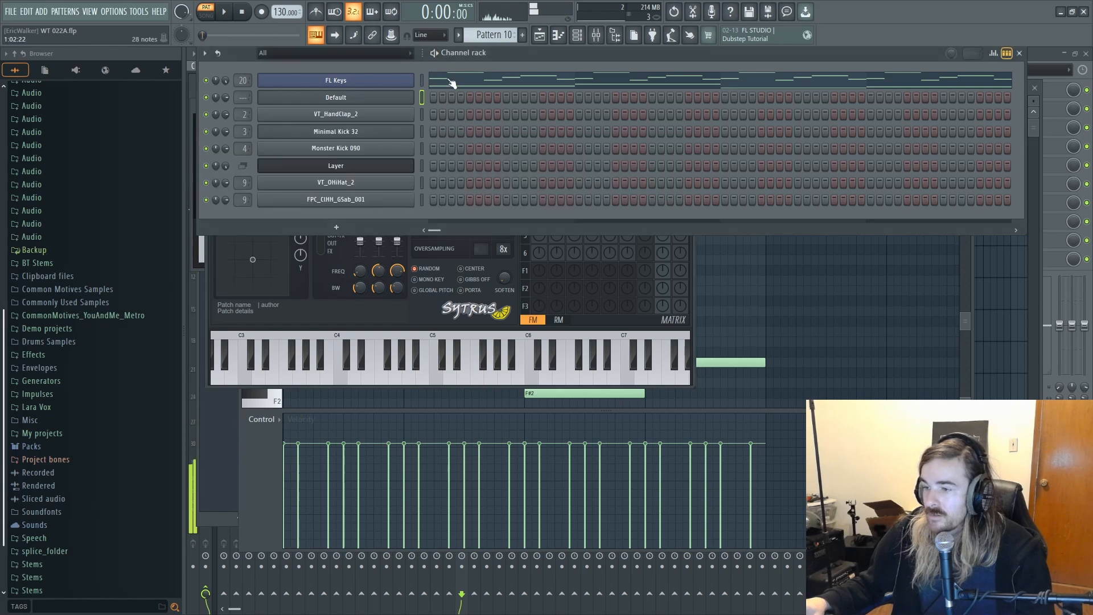
left_click_drag(780, 267, 285, 403)
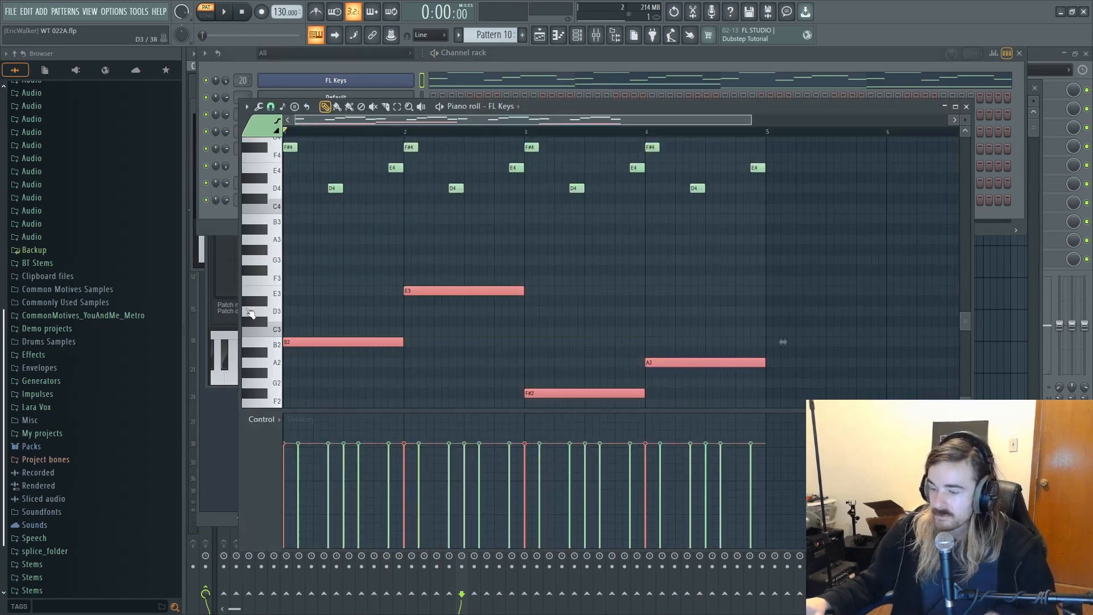
scroll(502, 36, "up", 1)
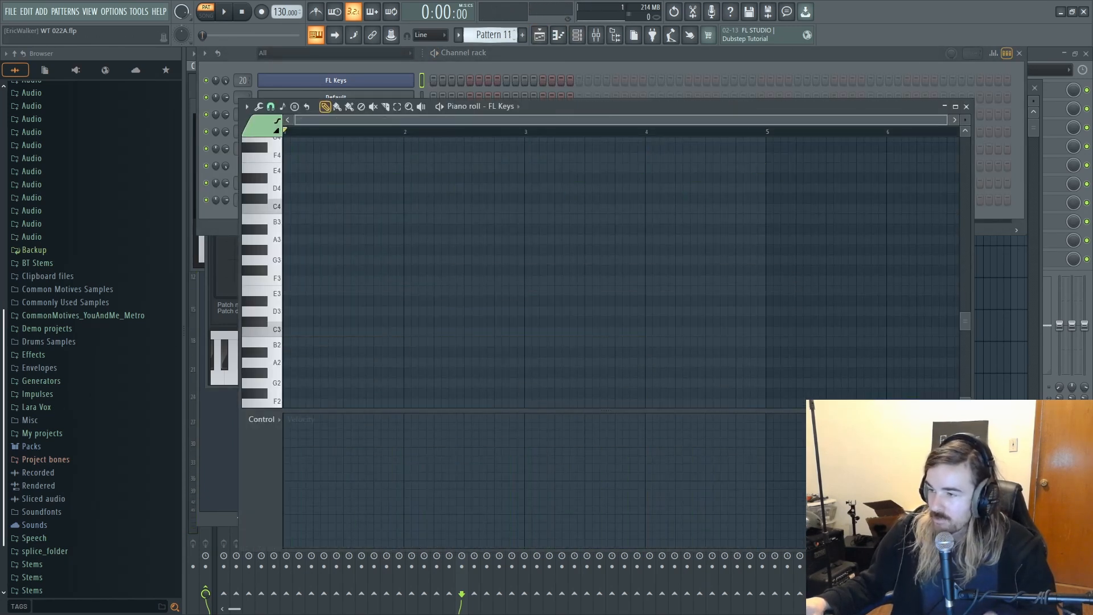
left_click(577, 37)
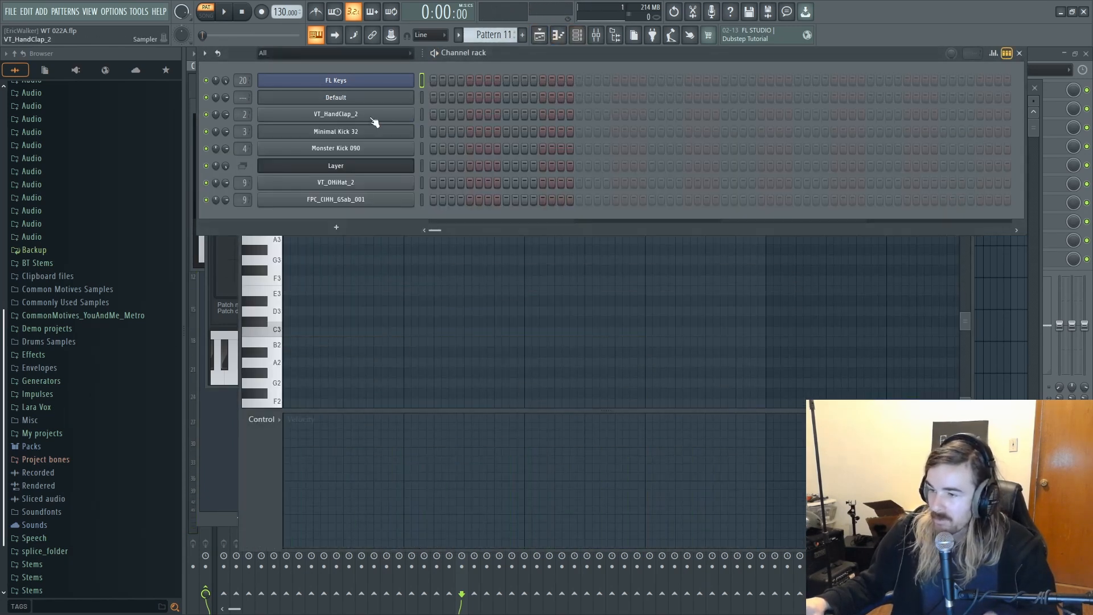
right_click(412, 92)
left_click(416, 97)
key("space")
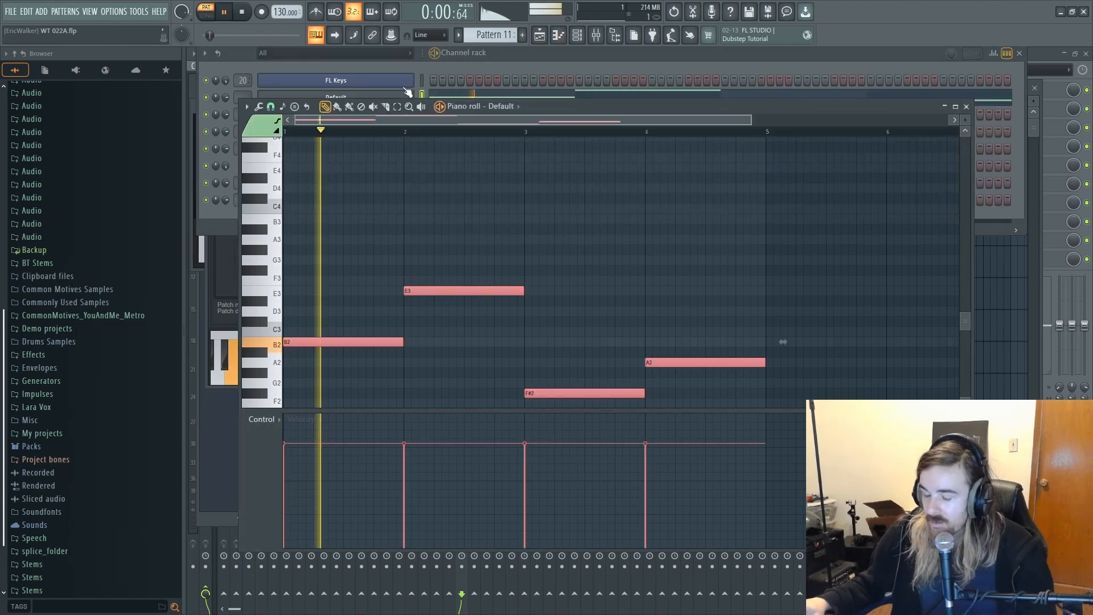
key("space")
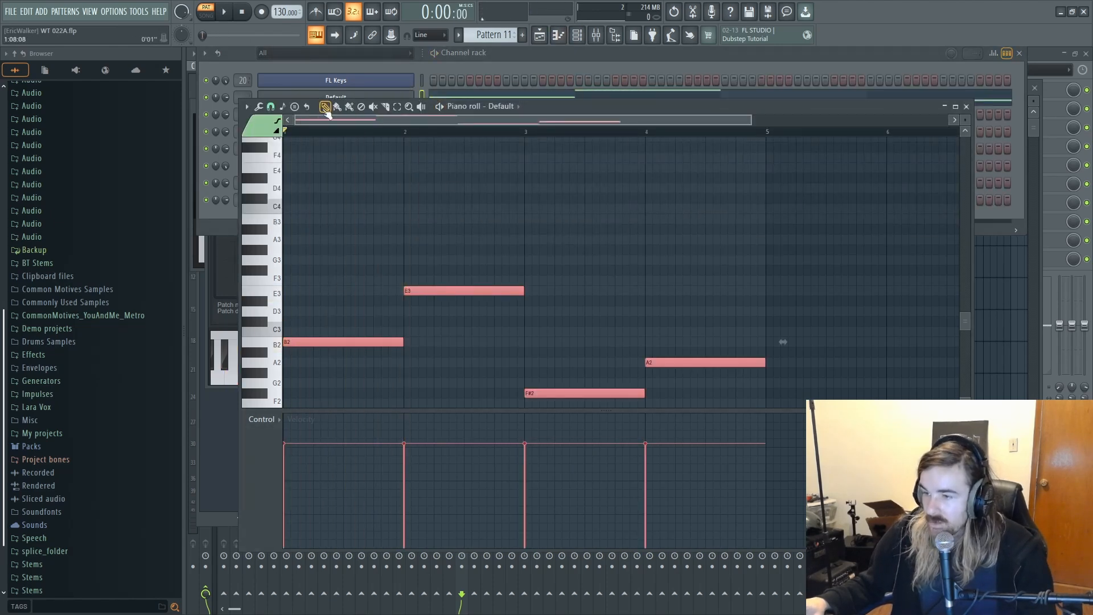
Step: Route the Sytrus channel to mixer track Insert 10 and add Fruity parametric EQ 2 there, briefly playing the bass
left_click(233, 97)
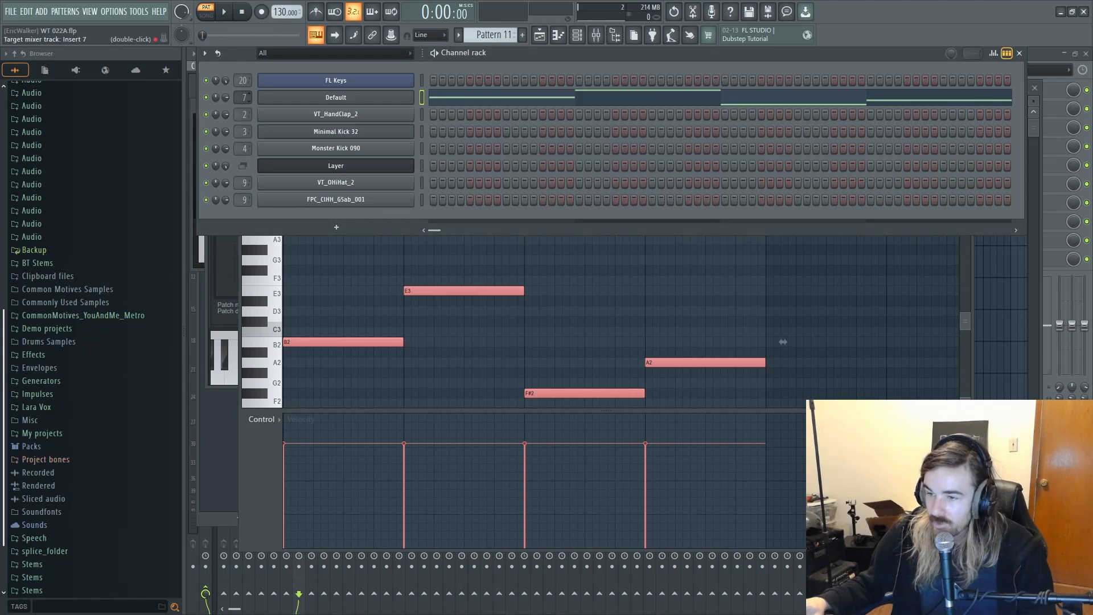
left_click(1055, 92)
left_click(302, 506)
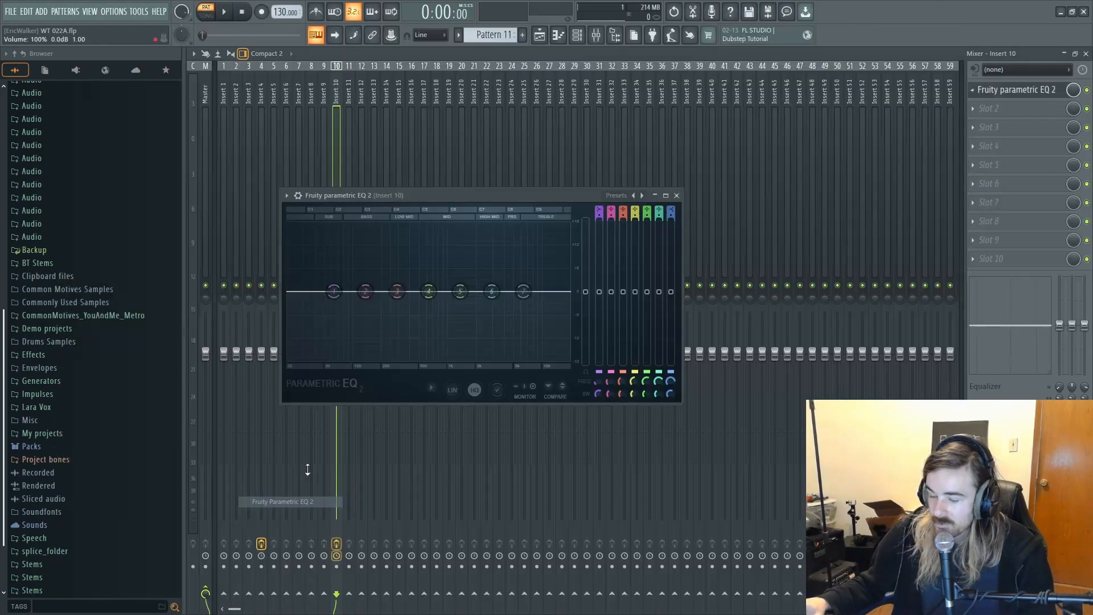
key("space")
key("space")
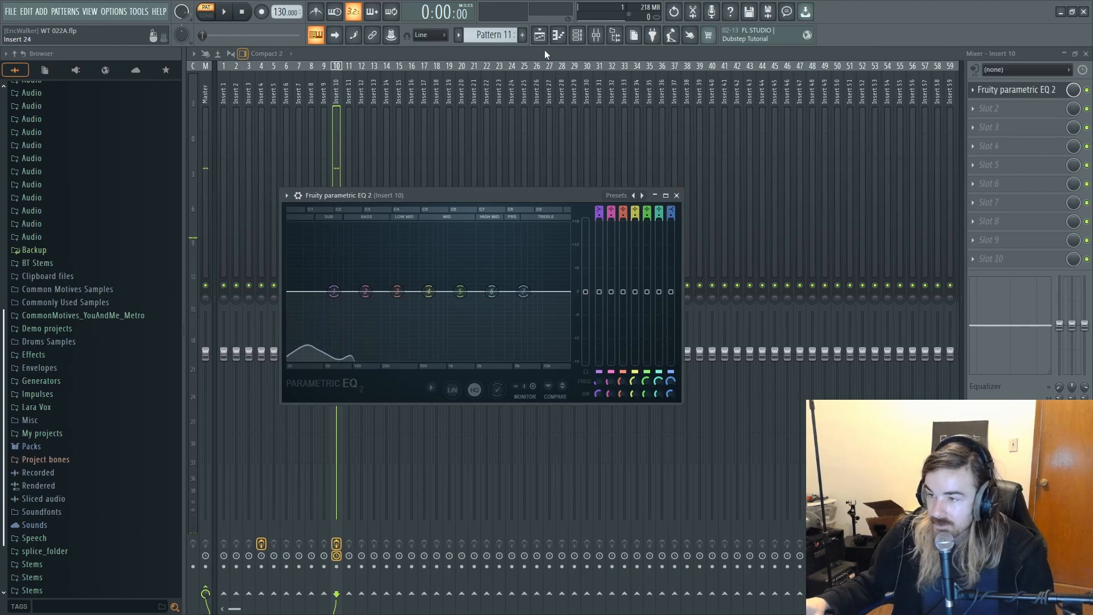
Step: Raise the master pitch of the Sytrus bass somewhat and play Pattern 11 through to bar 4
left_click(577, 34)
left_click(375, 101)
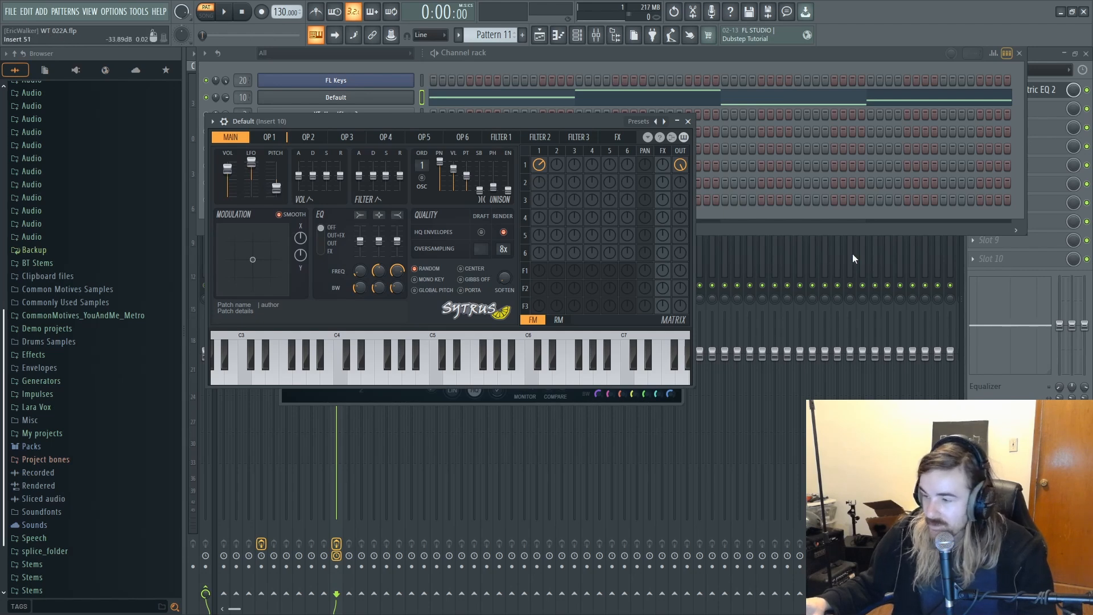
key("space")
left_click(564, 59)
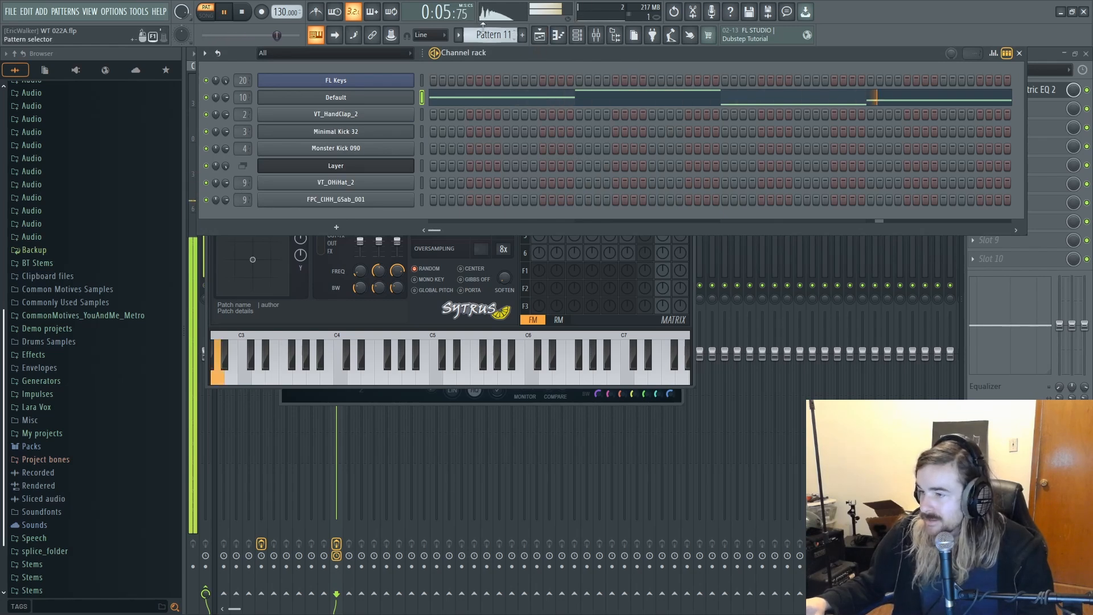
key("space")
Step: Copy only the upper melody notes from the FL Keys part in Pattern 10
scroll(486, 34, "down", 1)
left_click(471, 84)
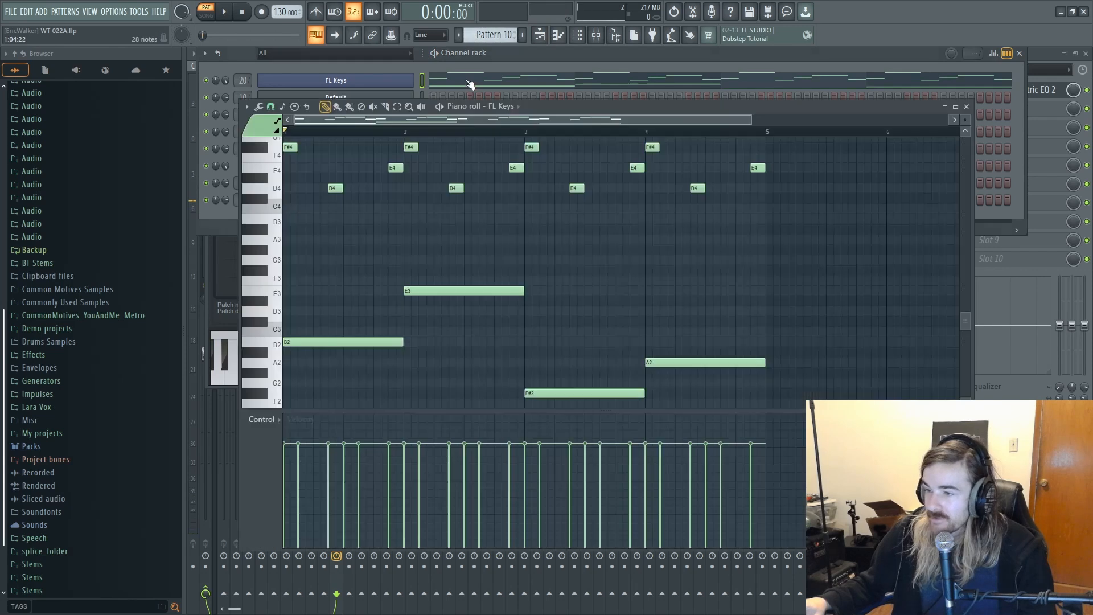
scroll(453, 231, "up", 5)
key("ctrl+a")
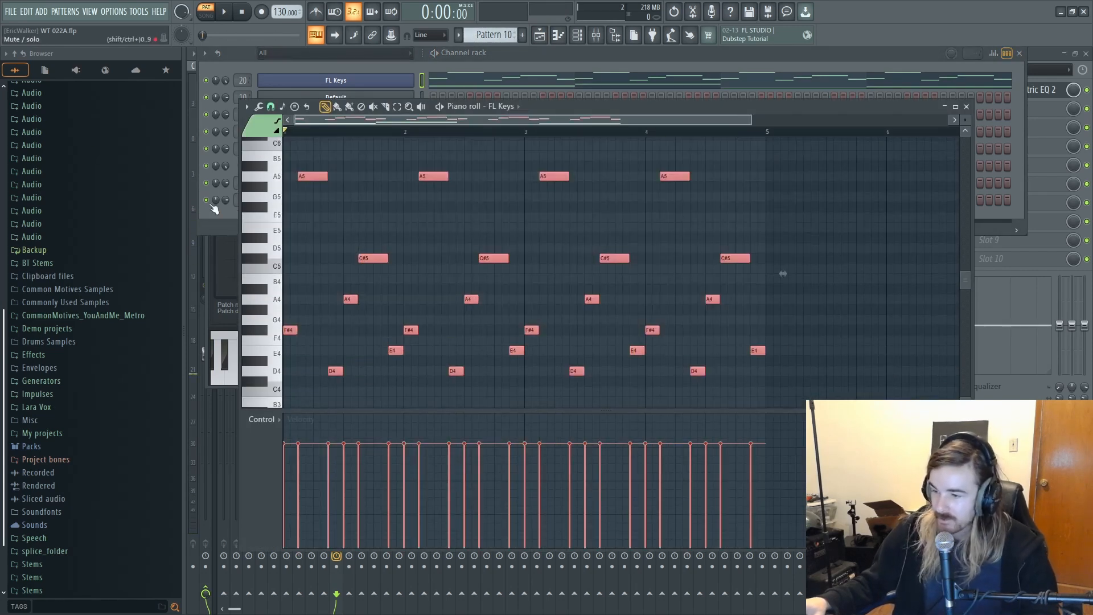
scroll(569, 167, "down", 2)
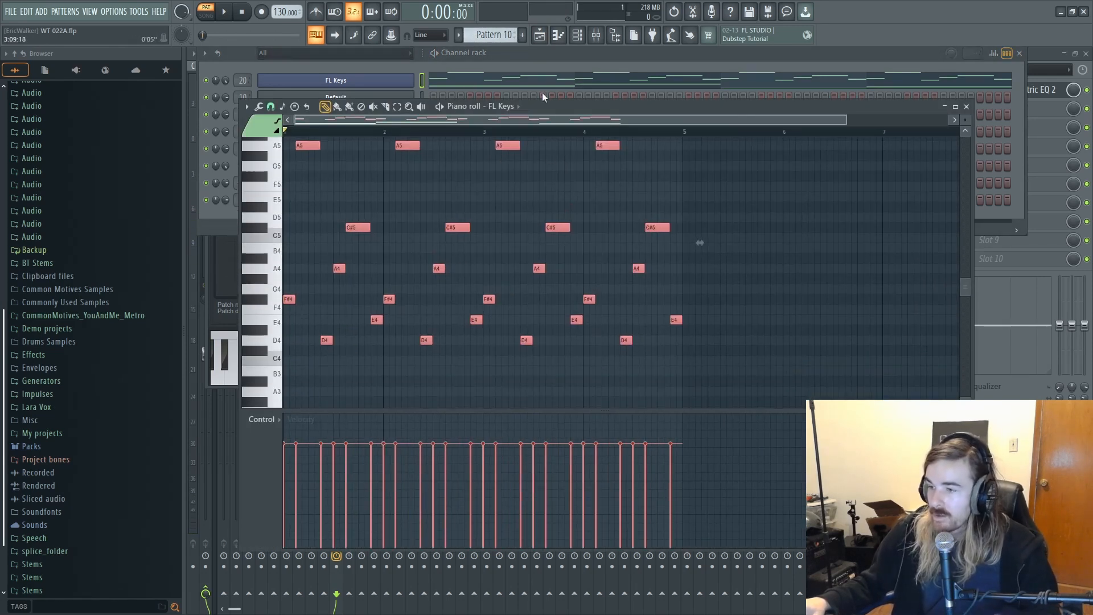
Step: Insert a Toxic Biohazard channel above the Sytrus channel in Pattern 11 and reset its program
left_click(577, 35)
scroll(500, 34, "up", 1)
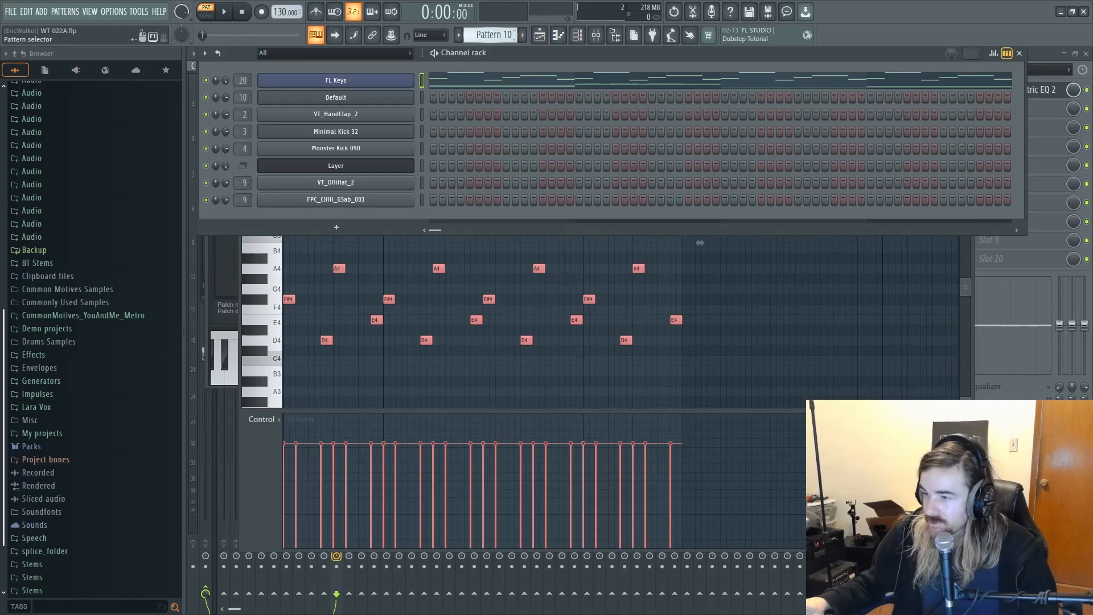
right_click(364, 101)
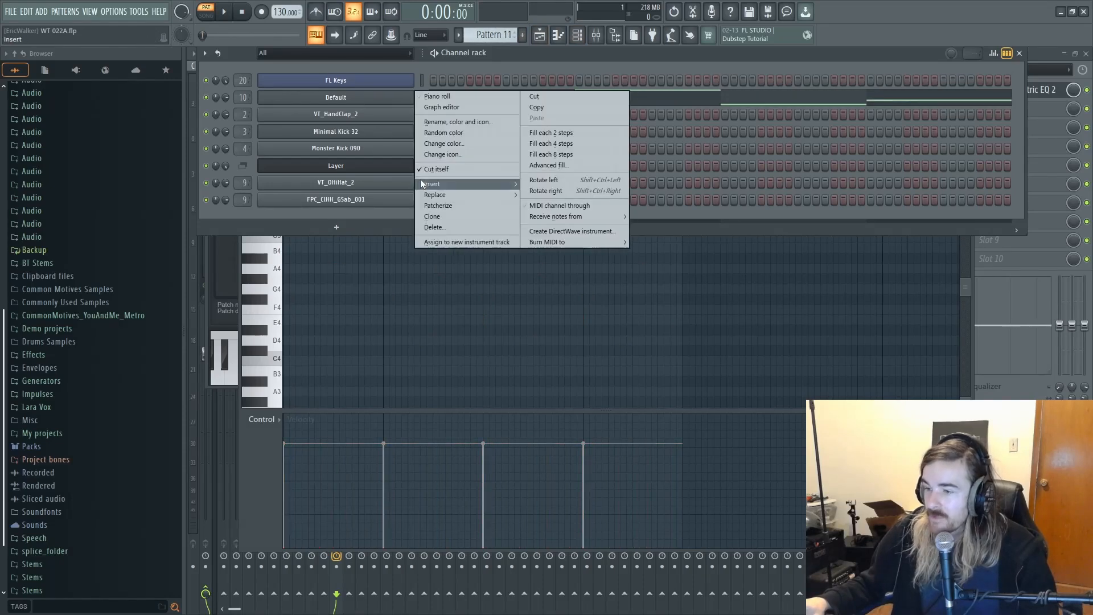
mouse_move(422, 183)
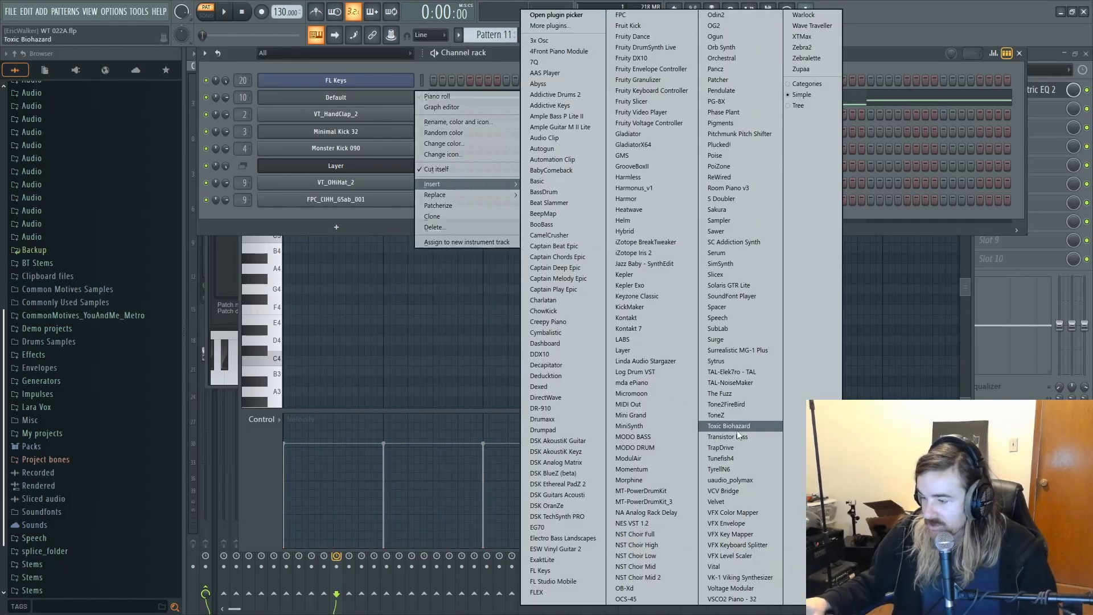
left_click(730, 426)
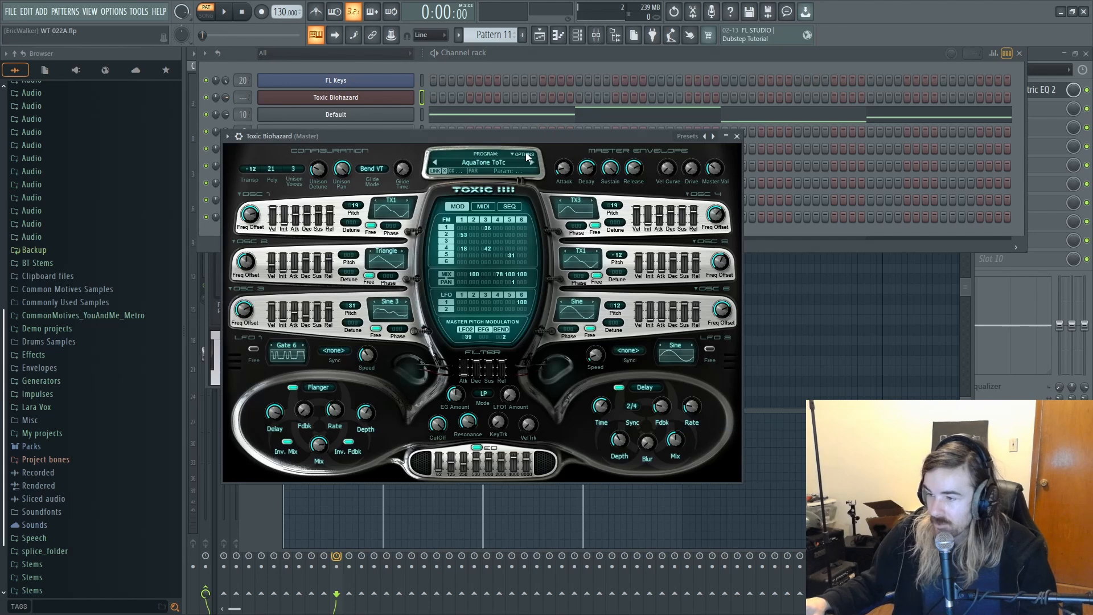
left_click(522, 154)
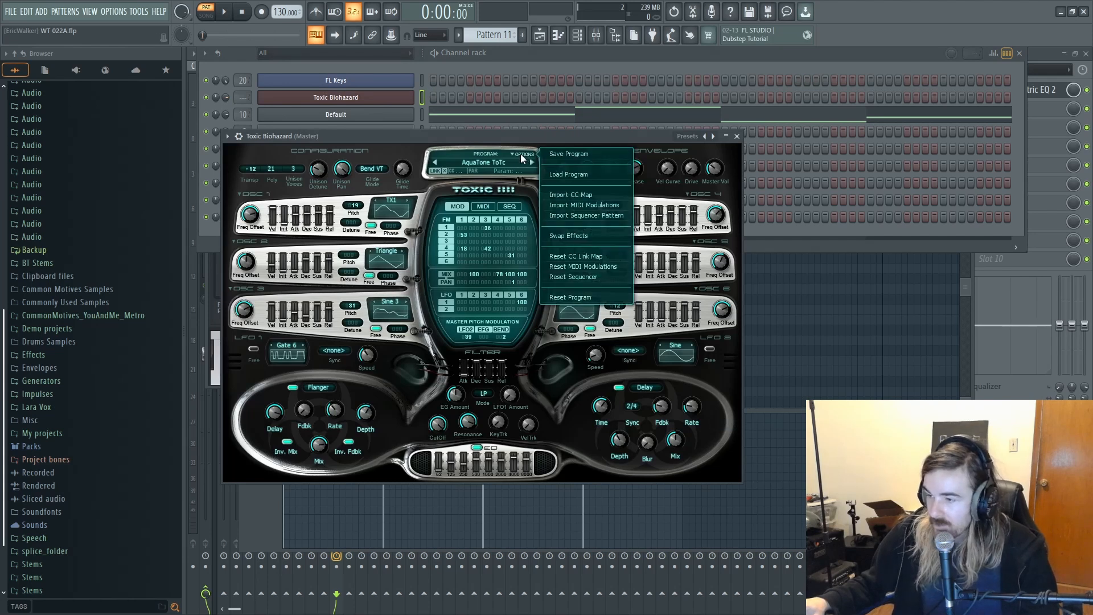
left_click(557, 299)
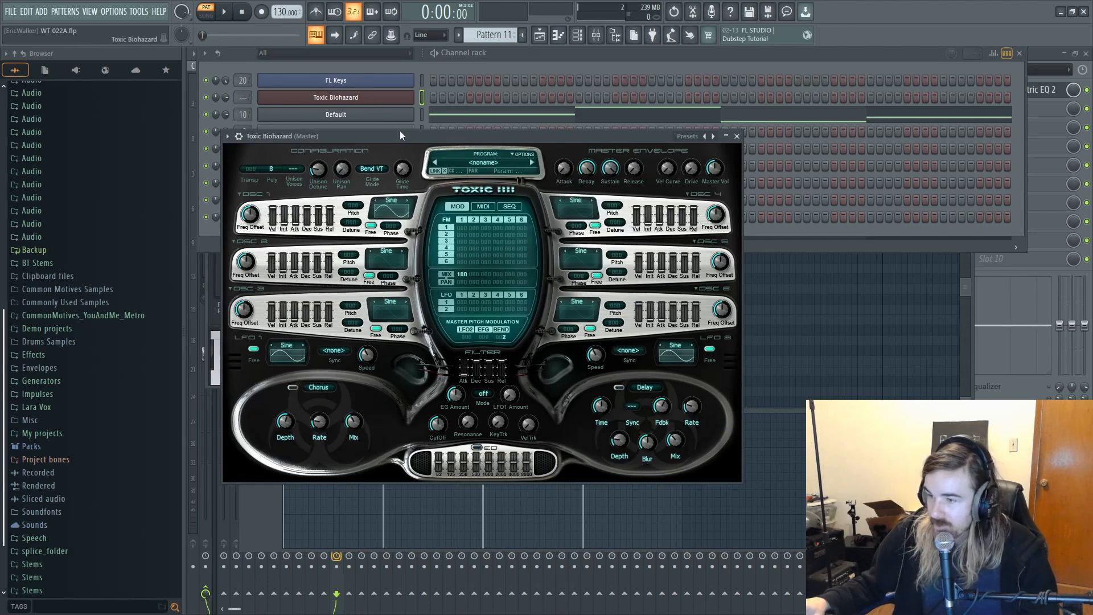
Step: Paste the copied four-bar melody into the Toxic Biohazard channel's piano roll and preview it
right_click(391, 102)
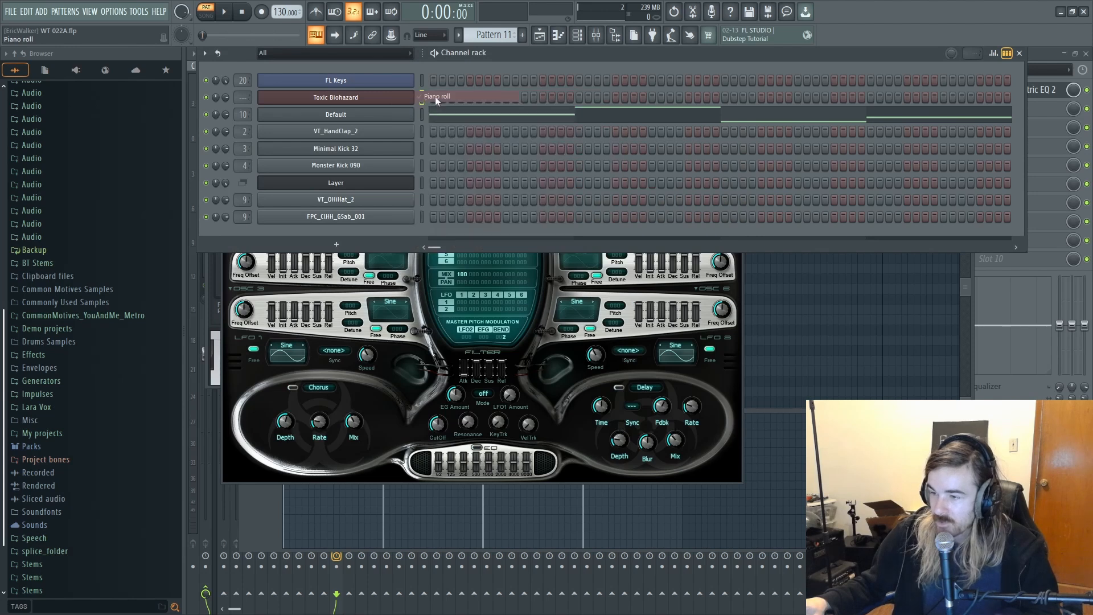
left_click(435, 97)
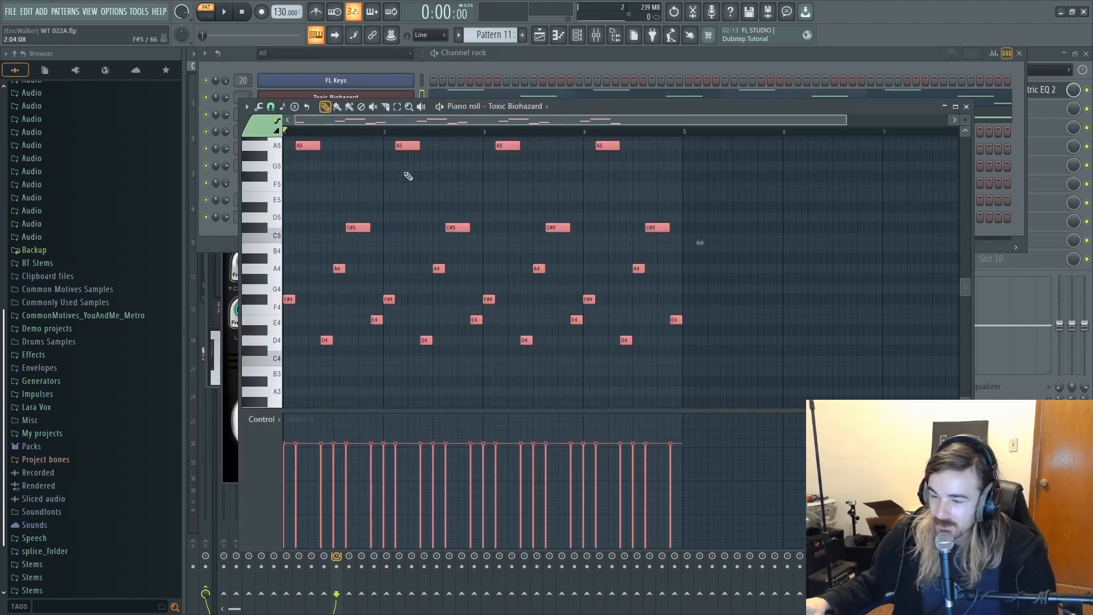
key("space")
key("space")
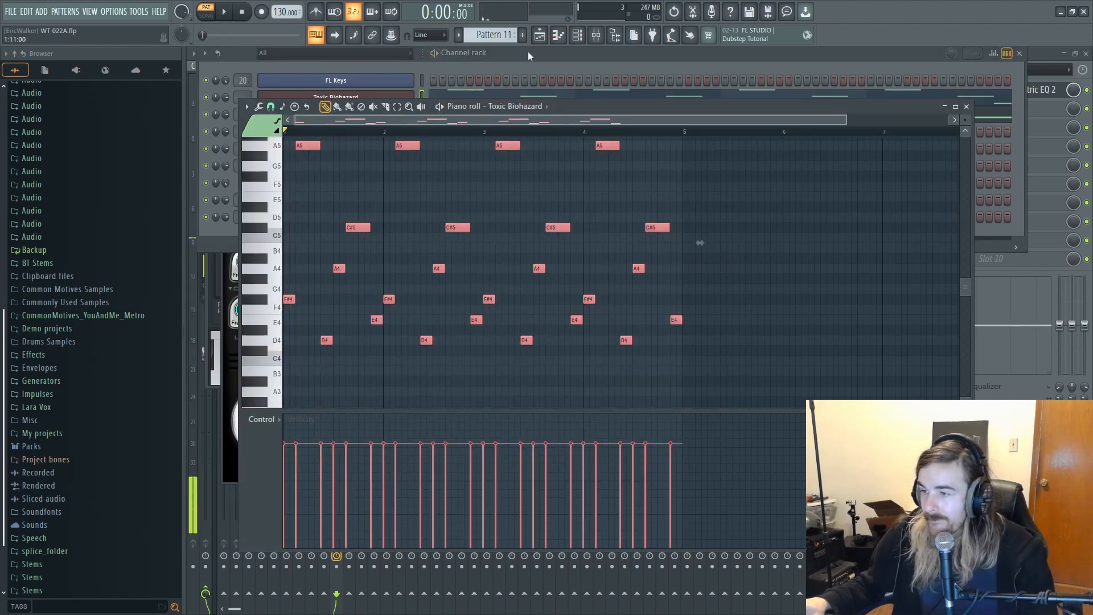
Step: Route the Toxic Biohazard channel to mixer track 19 and mute the Default bass channel
left_click(528, 52)
left_click_drag(239, 95, 239, 85)
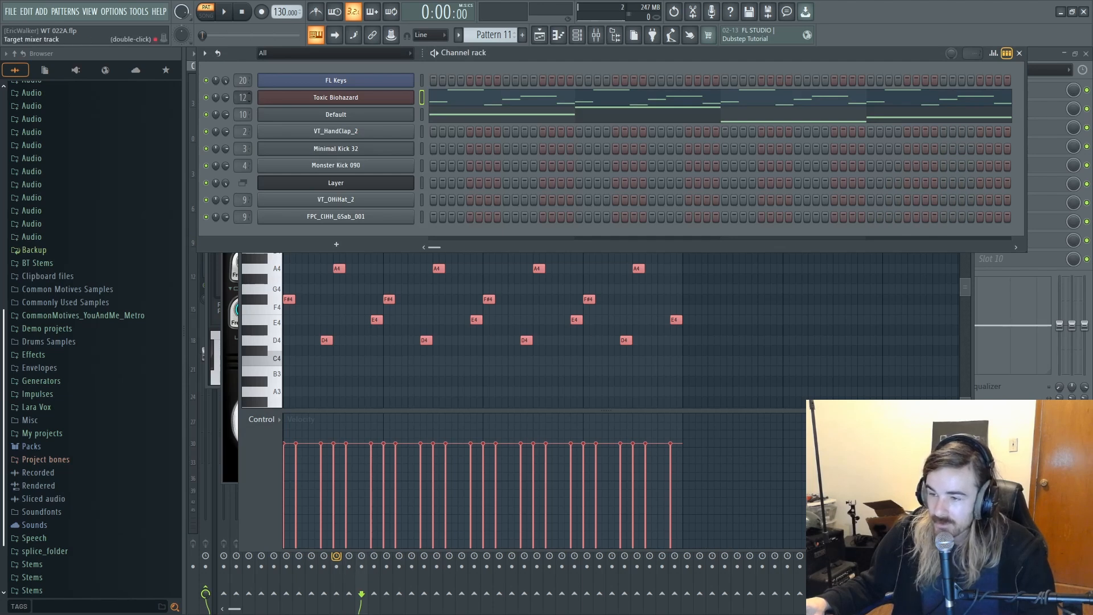
left_click(292, 100)
left_click(206, 121)
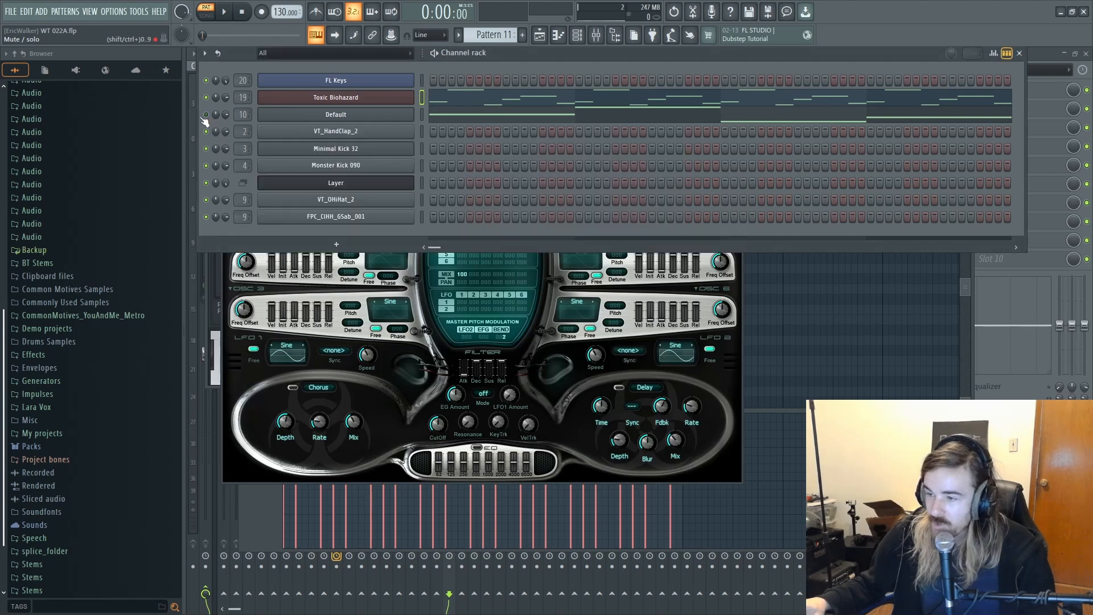
Step: Play Pattern 11 and set Toxic Biohazard's oscillator 1 waveform to Square
key("space")
left_click(350, 98)
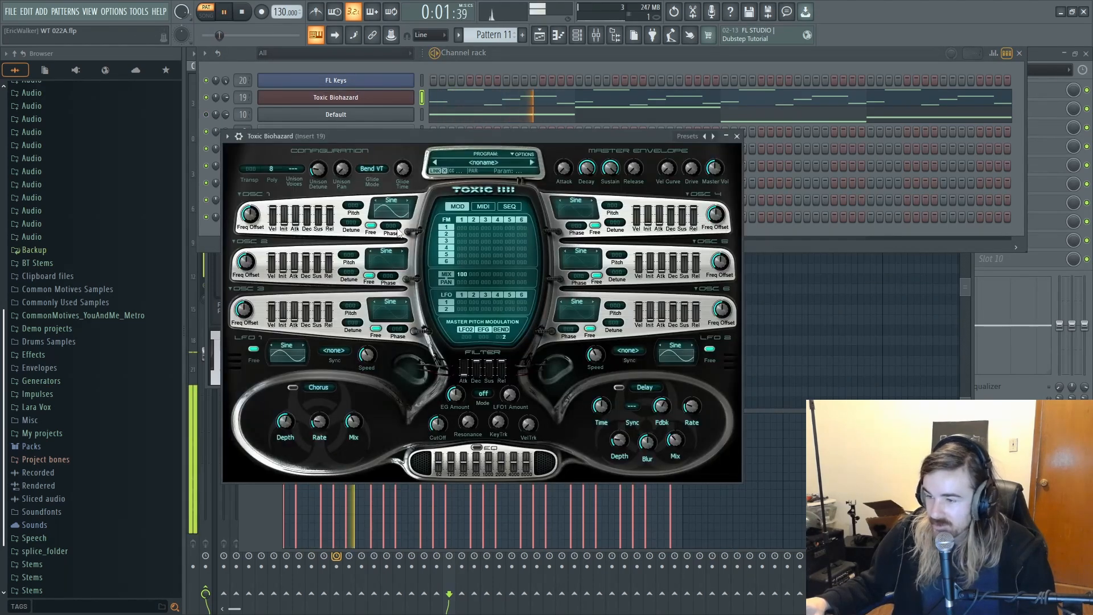
left_click(407, 201)
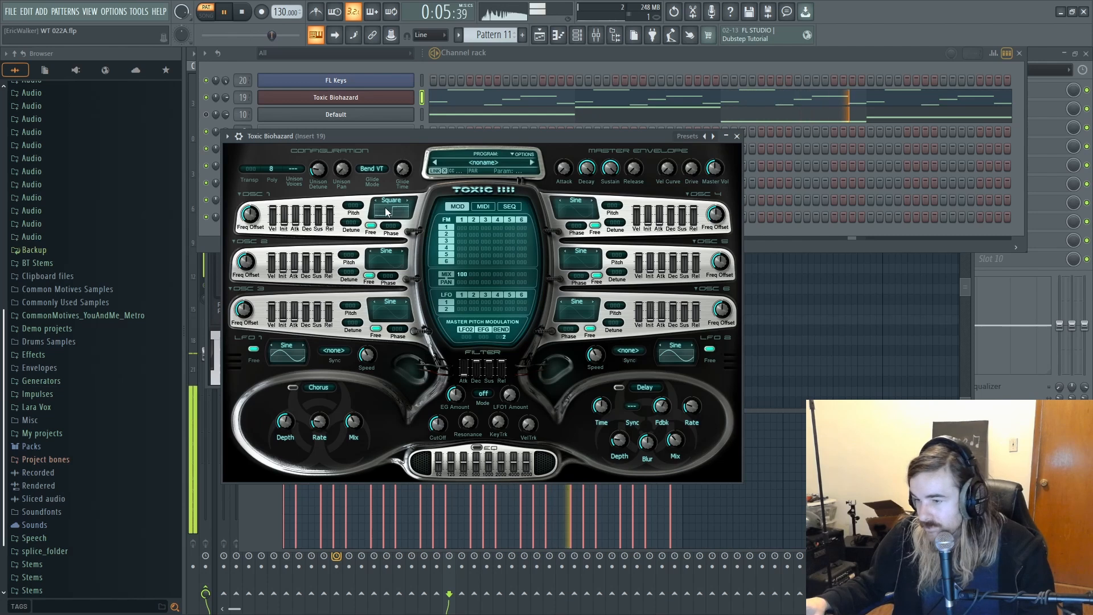
key("space")
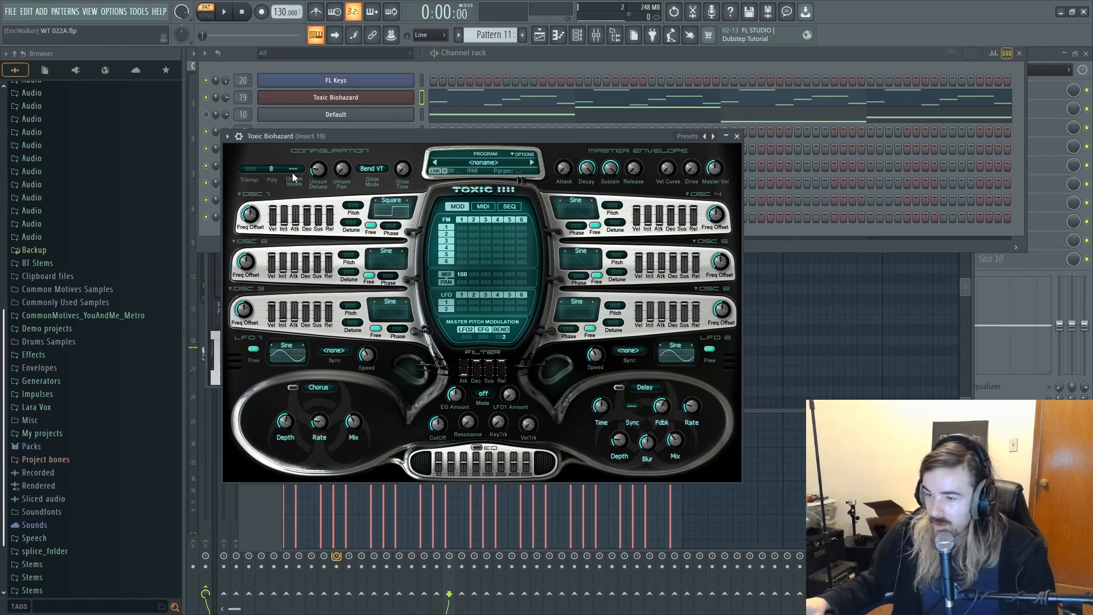
Step: Set Toxic Biohazard to 3 unison voices, adjust the unison detune and pan, and preview the melody
left_click(294, 170)
left_click(320, 175)
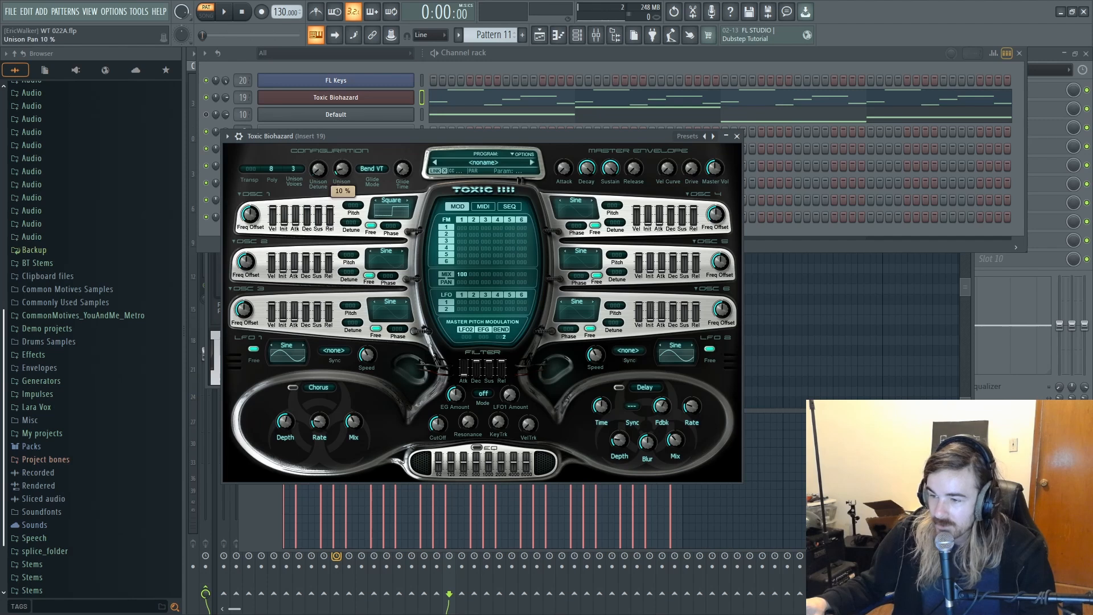
key("space")
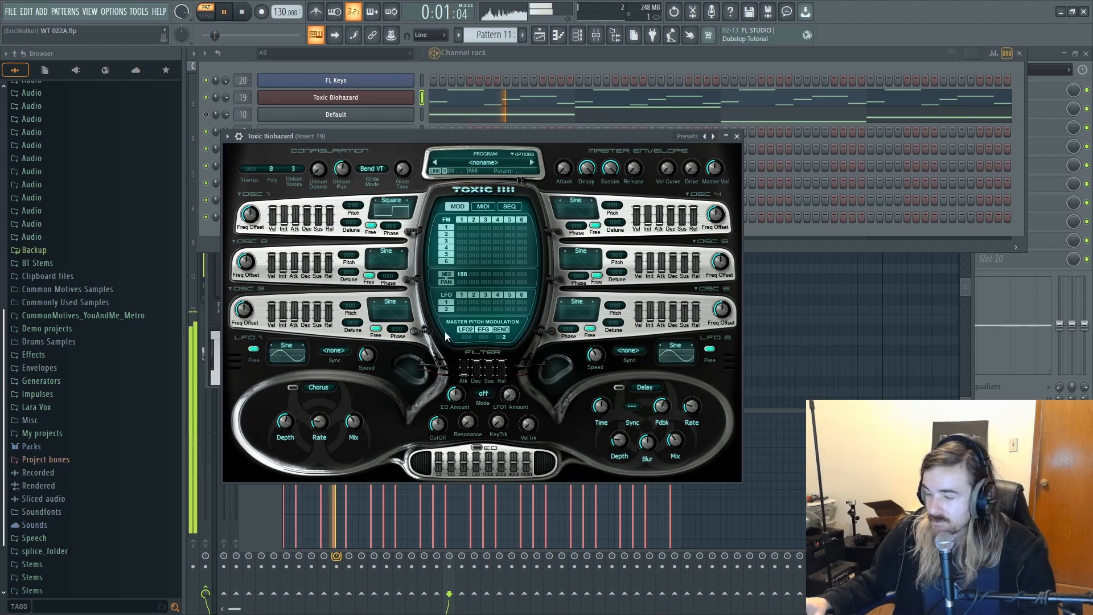
key("space")
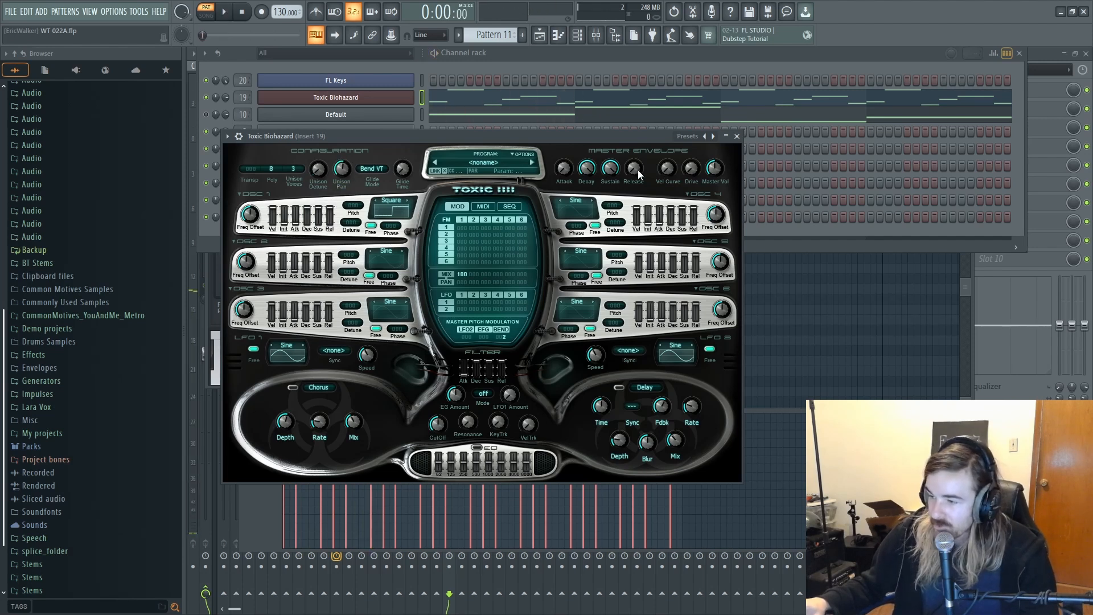
Step: Adjust the release in Toxic Biohazard's master envelope while previewing the melody
key("space")
left_click_drag(637, 170, 587, 163)
key("space")
key("space")
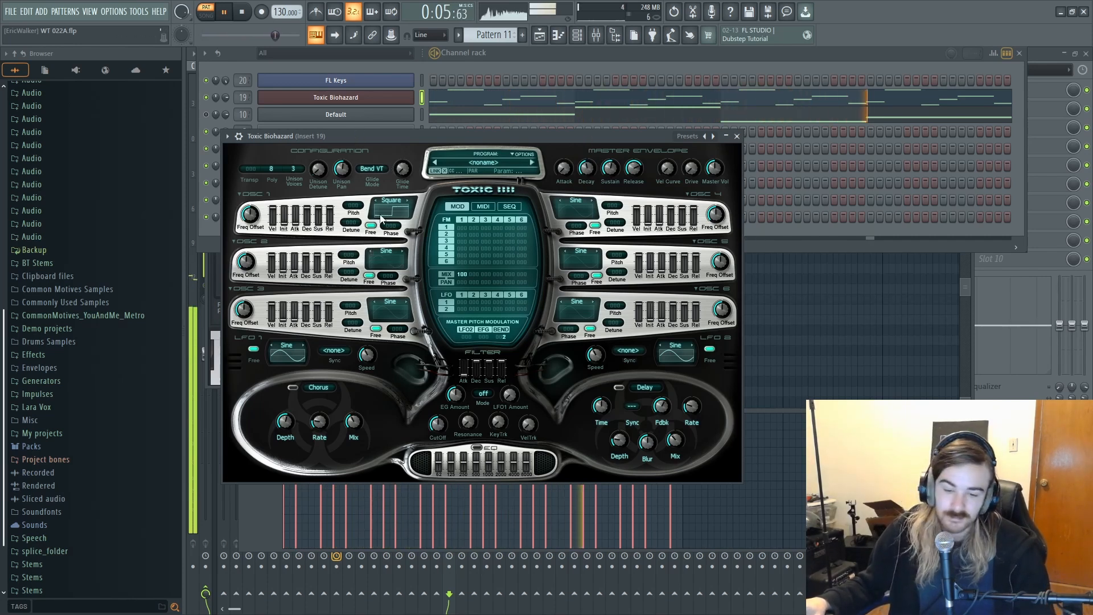
key("space")
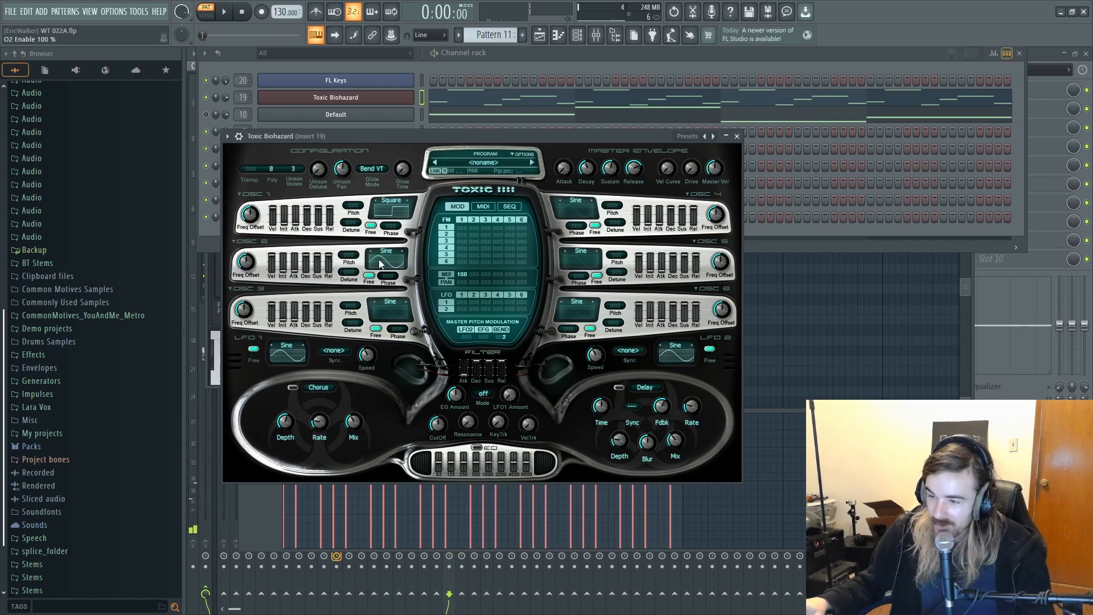
Step: Enable oscillator 2 at a mix of 100 with the SquSmth waveform, pitch 12 and detune 11
left_click(473, 275)
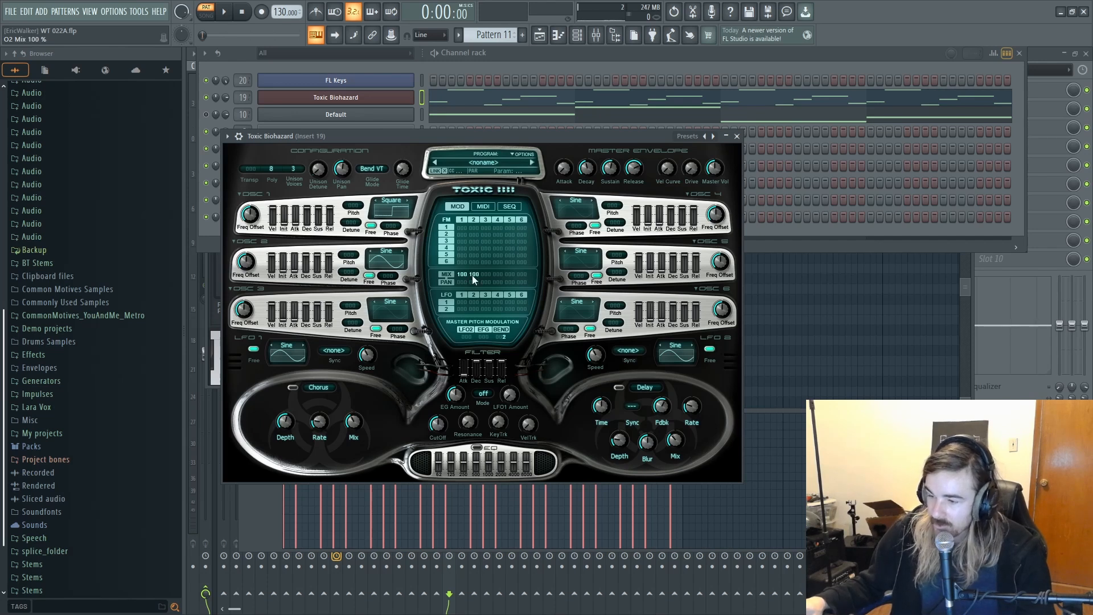
key("space")
left_click(403, 251)
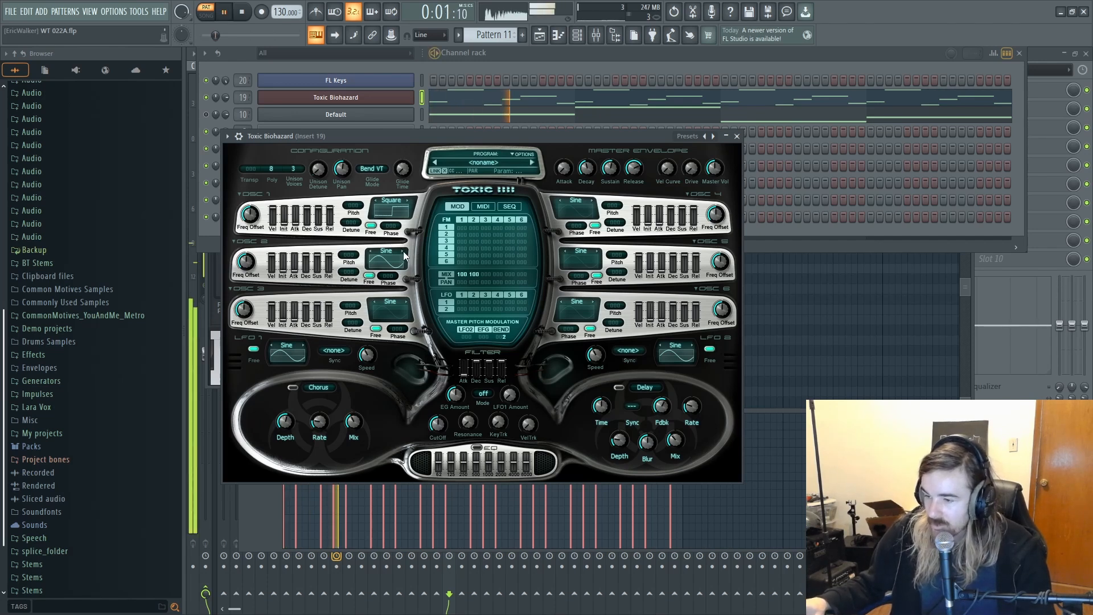
left_click(404, 253)
left_click(403, 252)
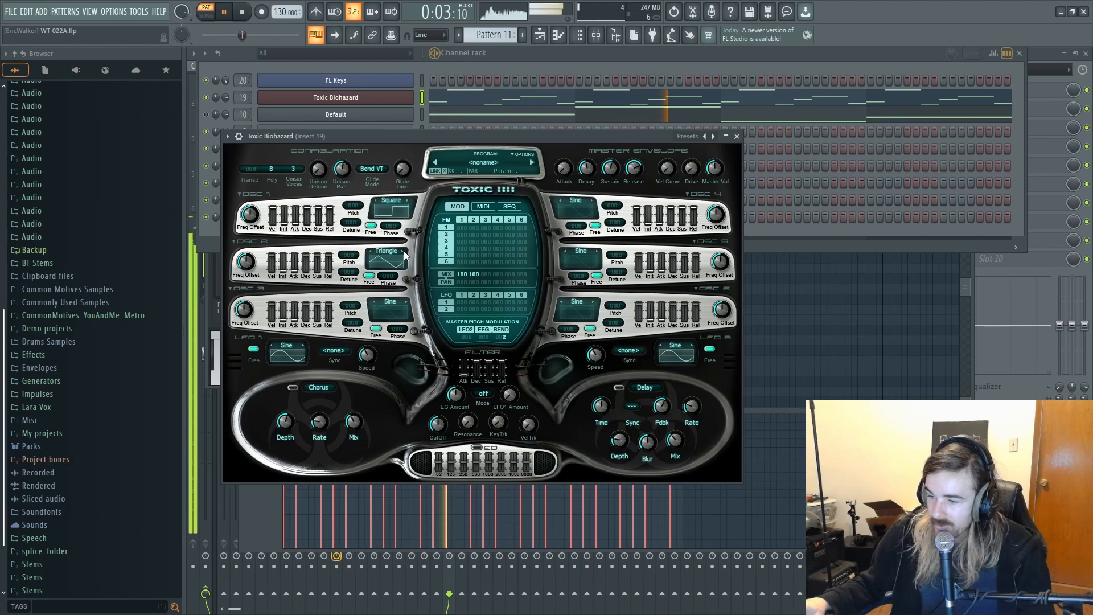
left_click(403, 252)
left_click(404, 252)
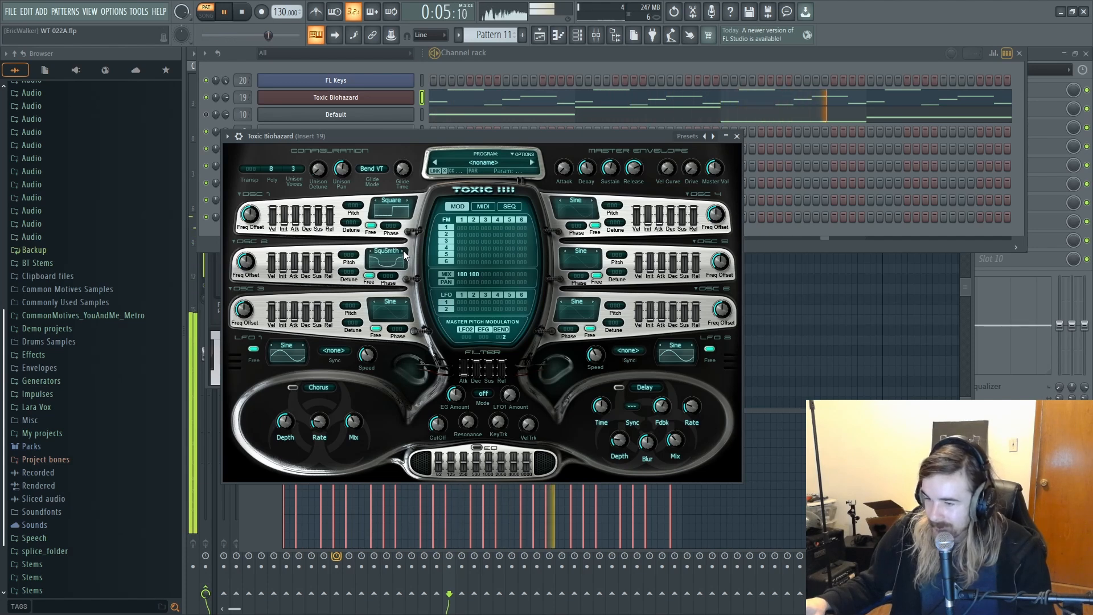
mouse_move(348, 257)
left_mouse_down()
mouse_move(348, 242)
mouse_move(341, 272)
left_mouse_up()
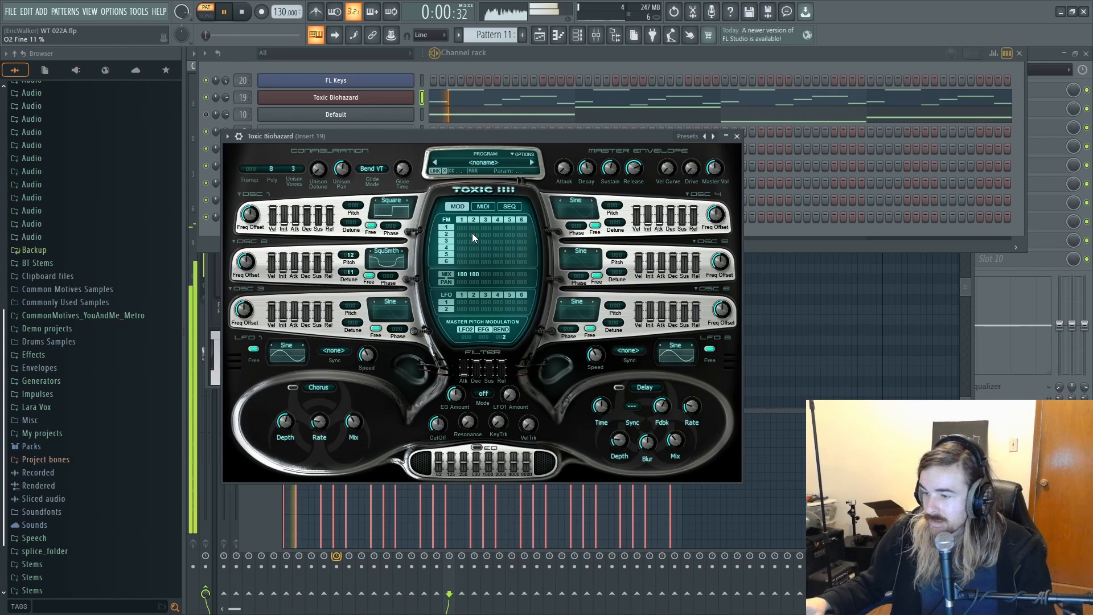
Step: Set oscillator 2's FM amount on itself to 74 and unmute the Default bass channel
key("space")
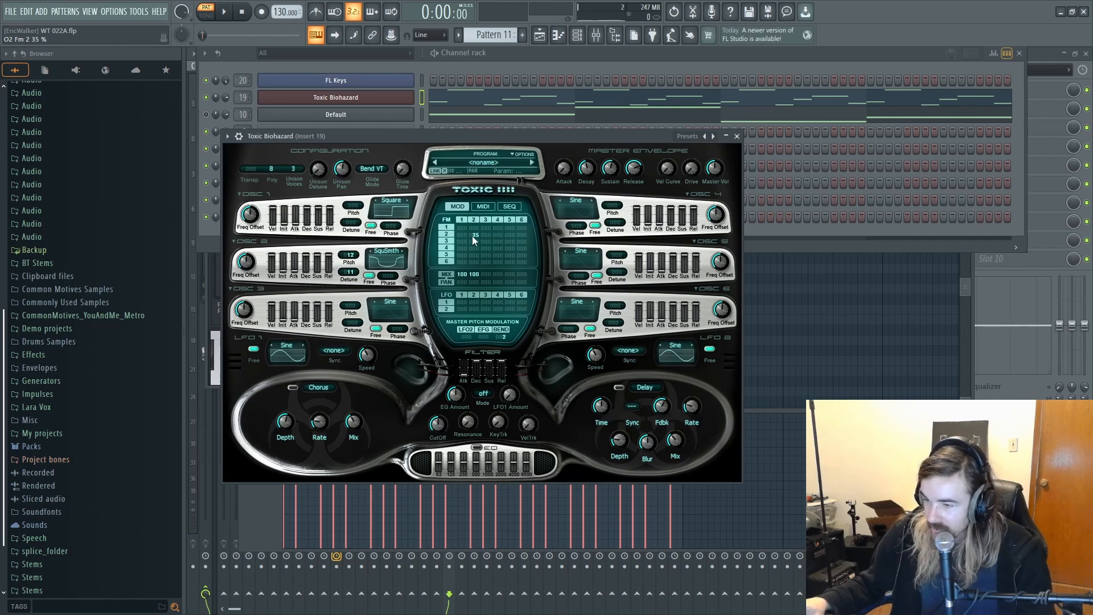
key("space")
left_click_drag(472, 236, 472, 225)
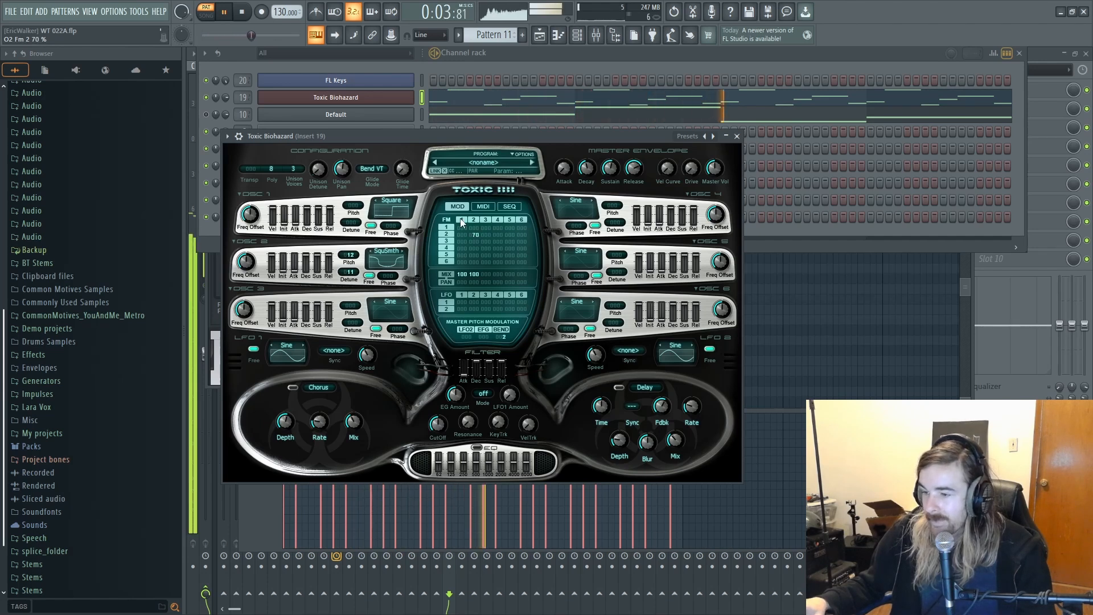
key("space")
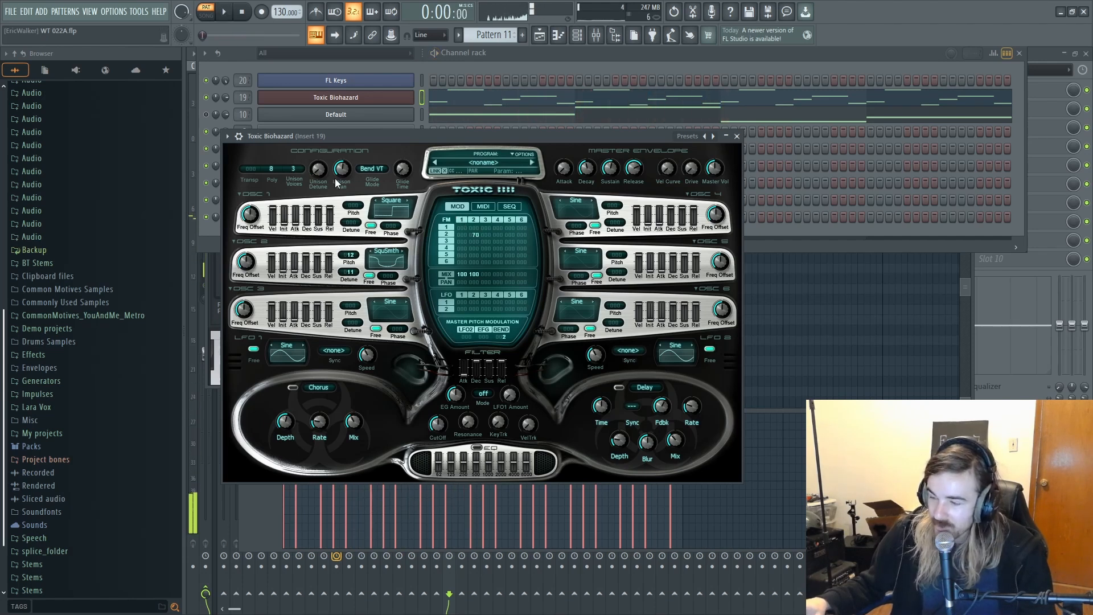
key("space")
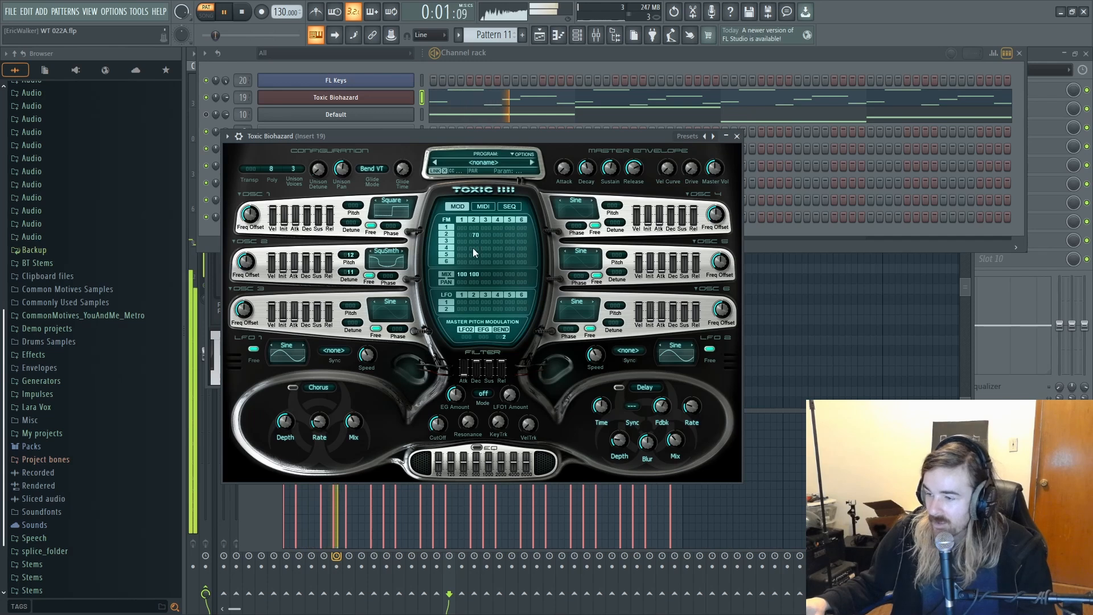
mouse_move(476, 238)
left_mouse_down()
mouse_move(475, 254)
mouse_move(475, 237)
left_mouse_up()
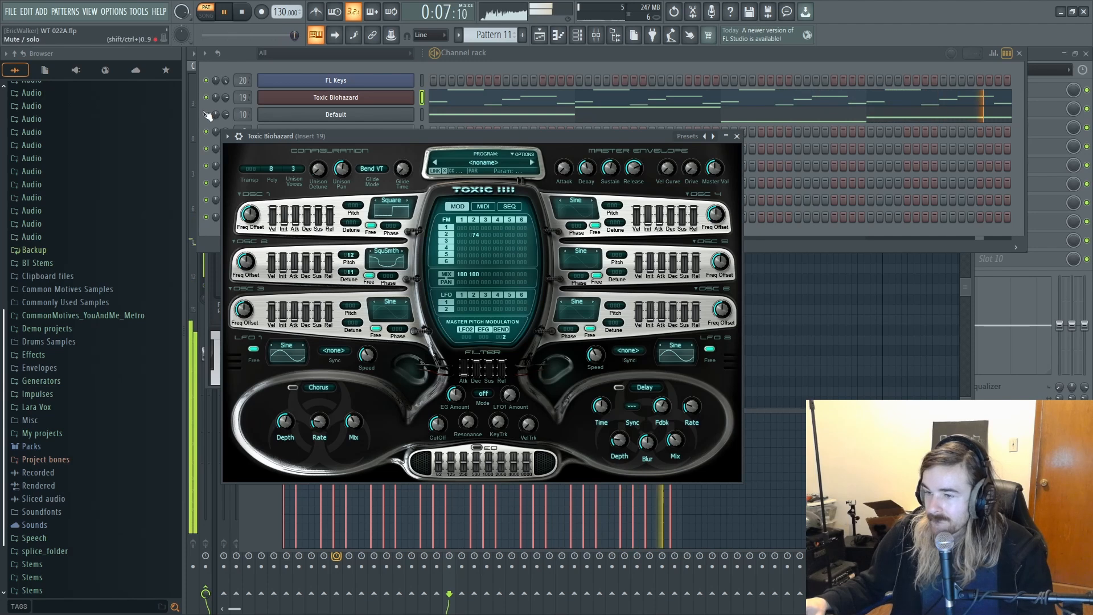
left_click(237, 119)
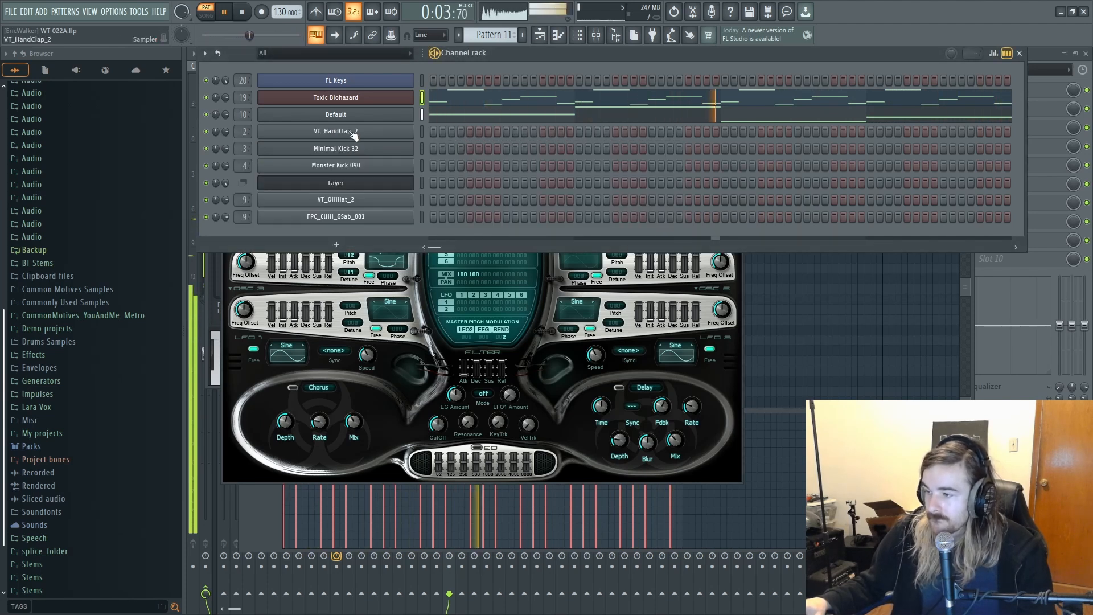
Step: In the bass piano roll, extend the F#2 note past the middle of bar 4, start the A2 note where it ends, and save the project
left_click(526, 114)
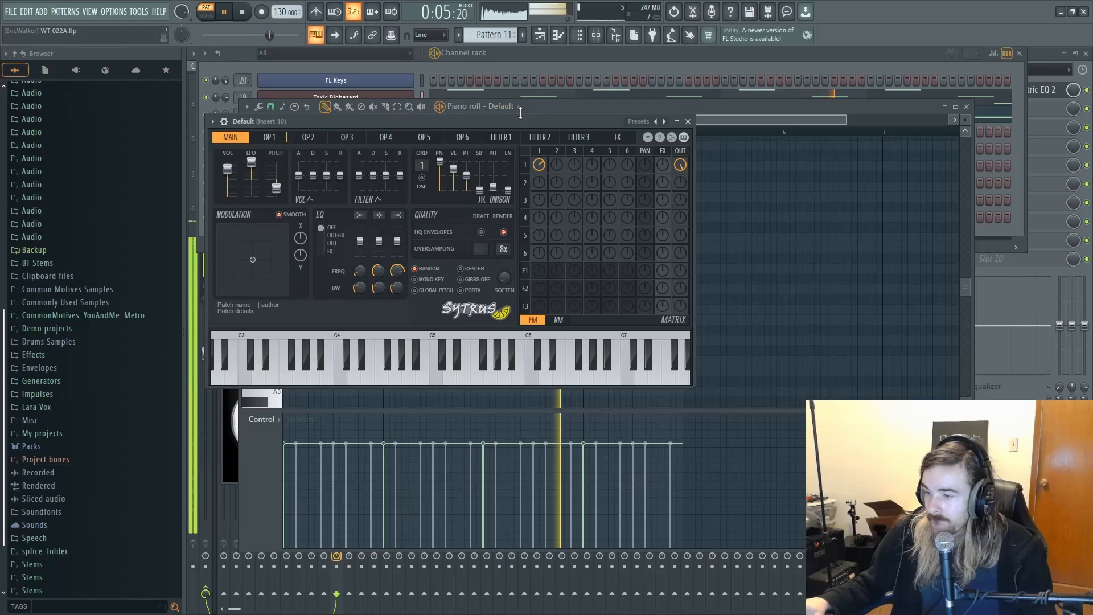
left_click(872, 287)
scroll(654, 243, "down", 3)
scroll(653, 243, "down", 3)
scroll(647, 237, "up", 2)
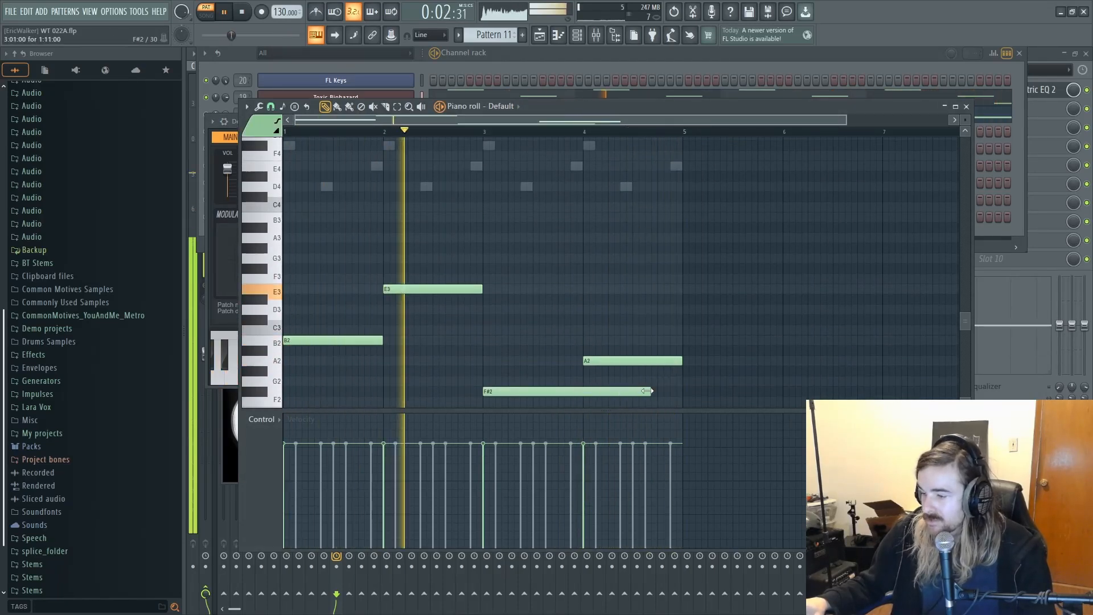
left_click_drag(581, 391, 644, 391)
left_click_drag(583, 360, 645, 361)
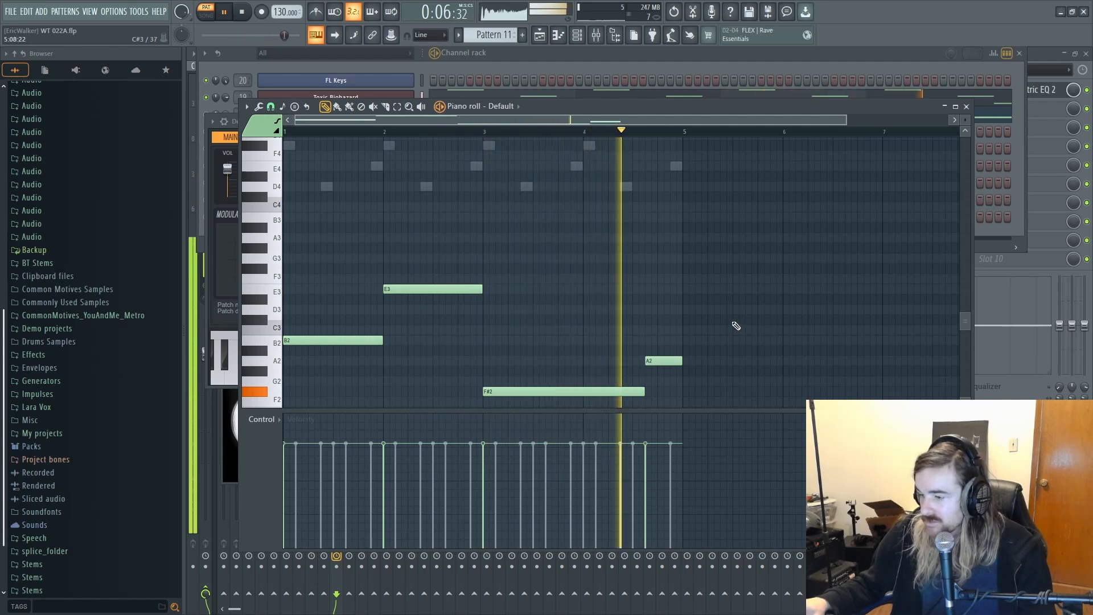
key("ctrl+s")
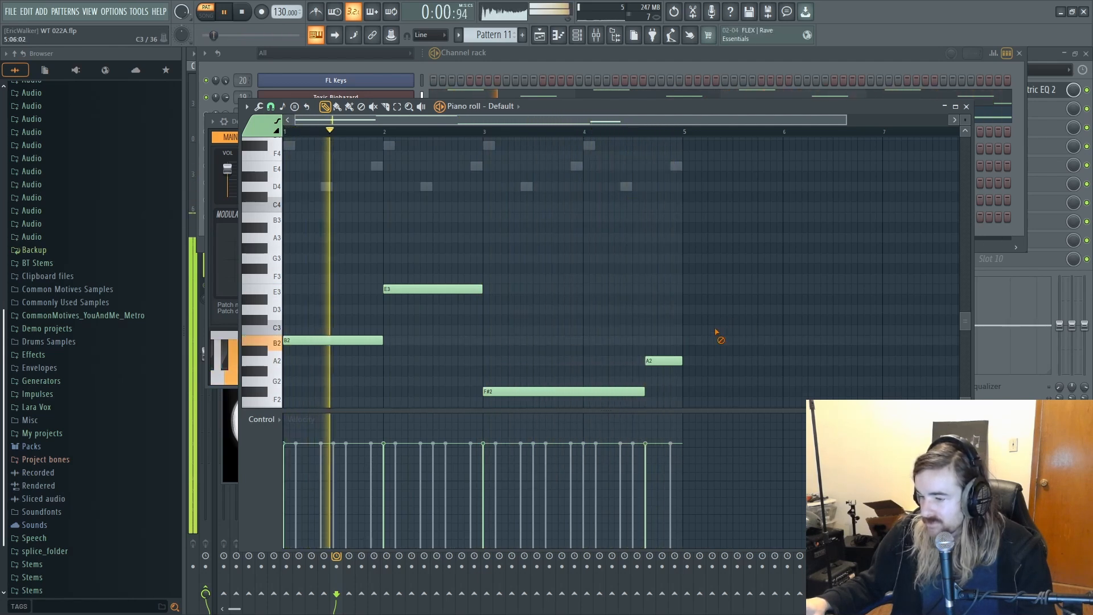
Step: Stop playback and insert a new Sytrus channel above the Toxic Biohazard channel
left_click(515, 69)
key("space")
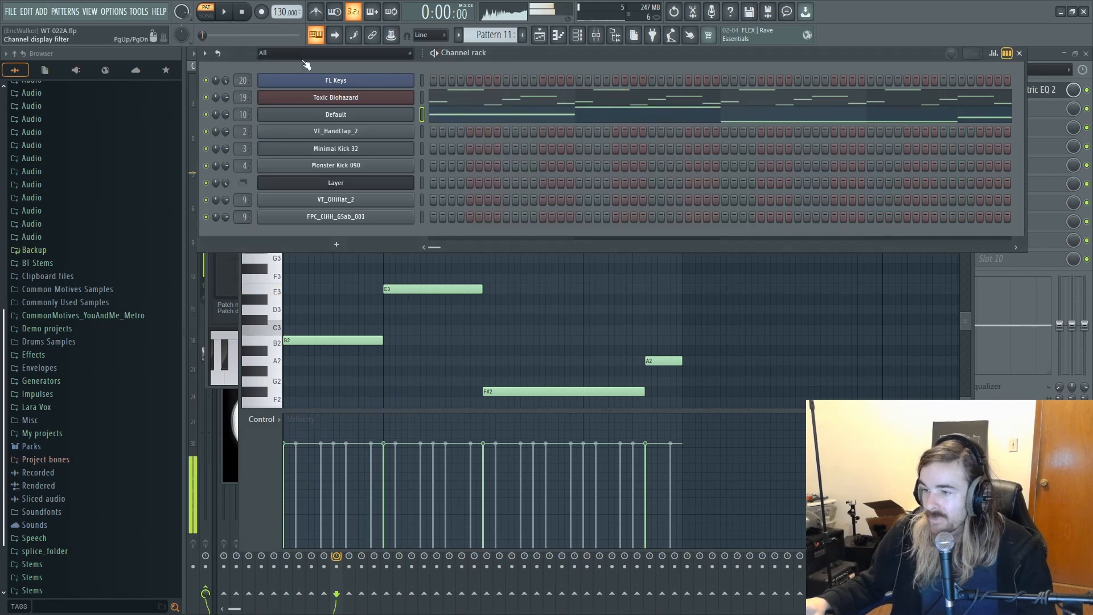
right_click(320, 98)
mouse_move(453, 185)
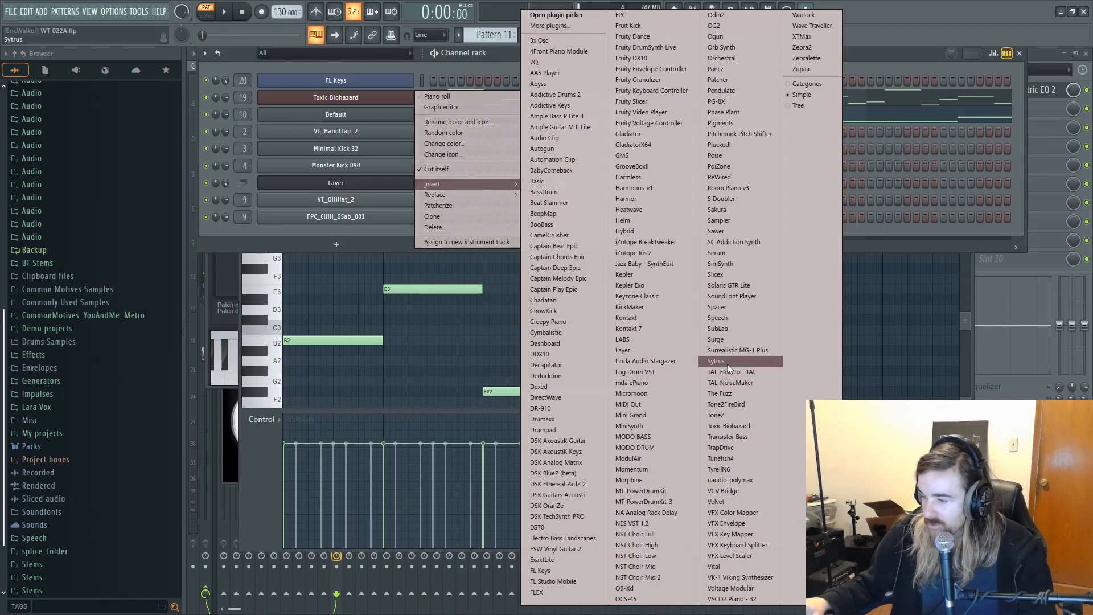
left_click(717, 362)
left_click(512, 64)
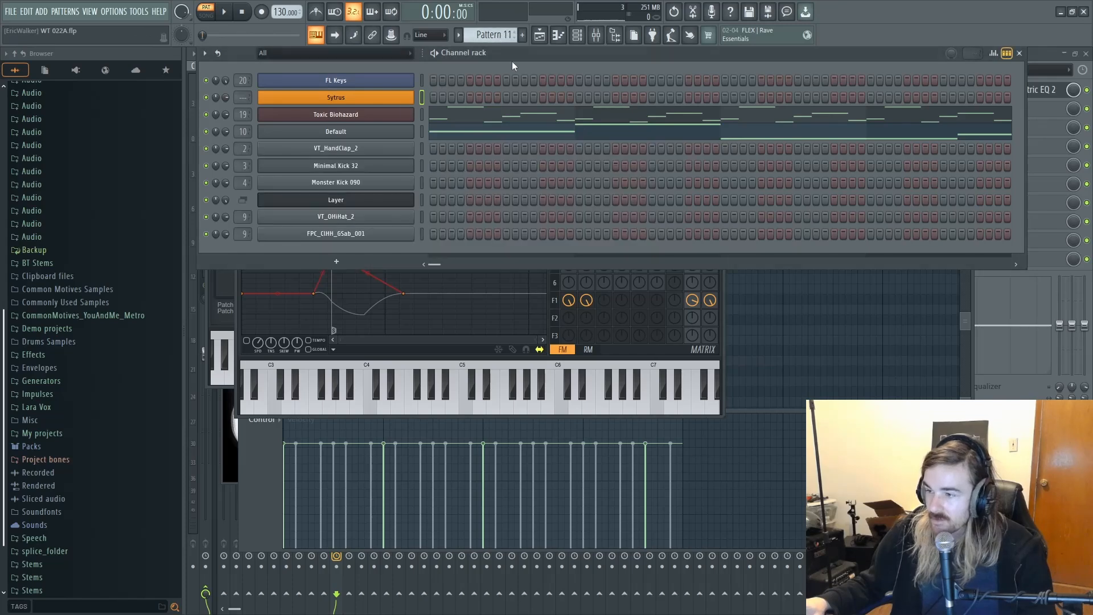
Step: Rename the Default bass channel to SYT Sub
right_click(413, 130)
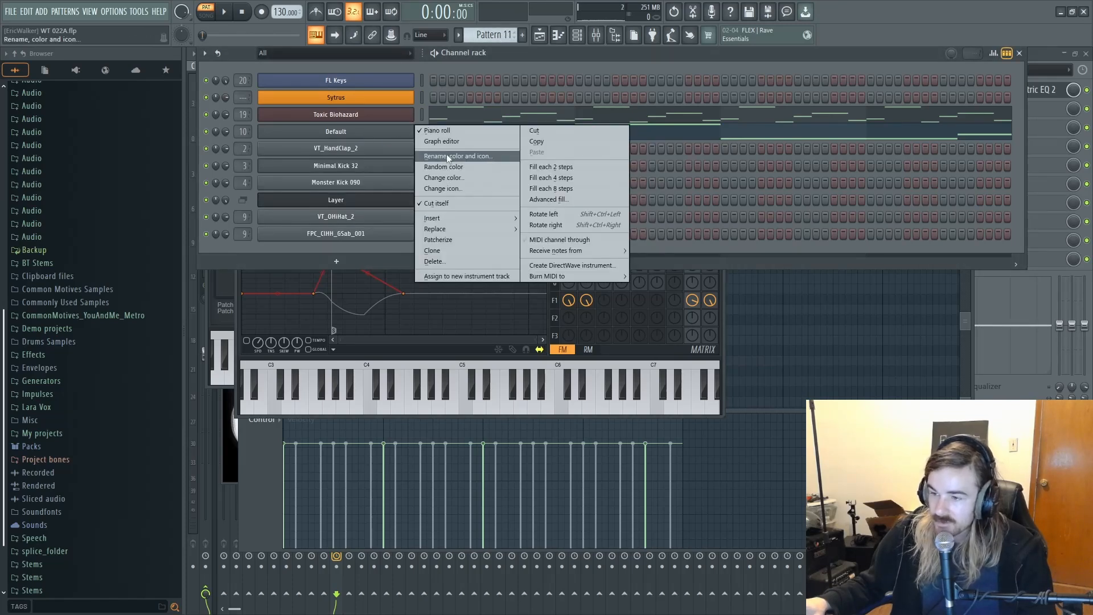
left_click(446, 154)
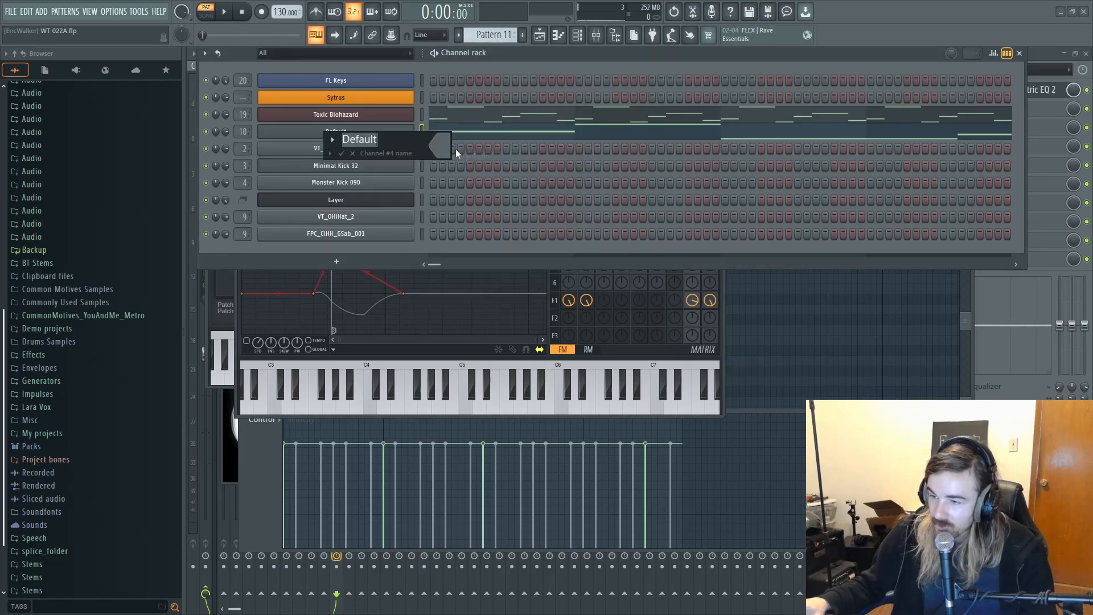
type("SYT ")
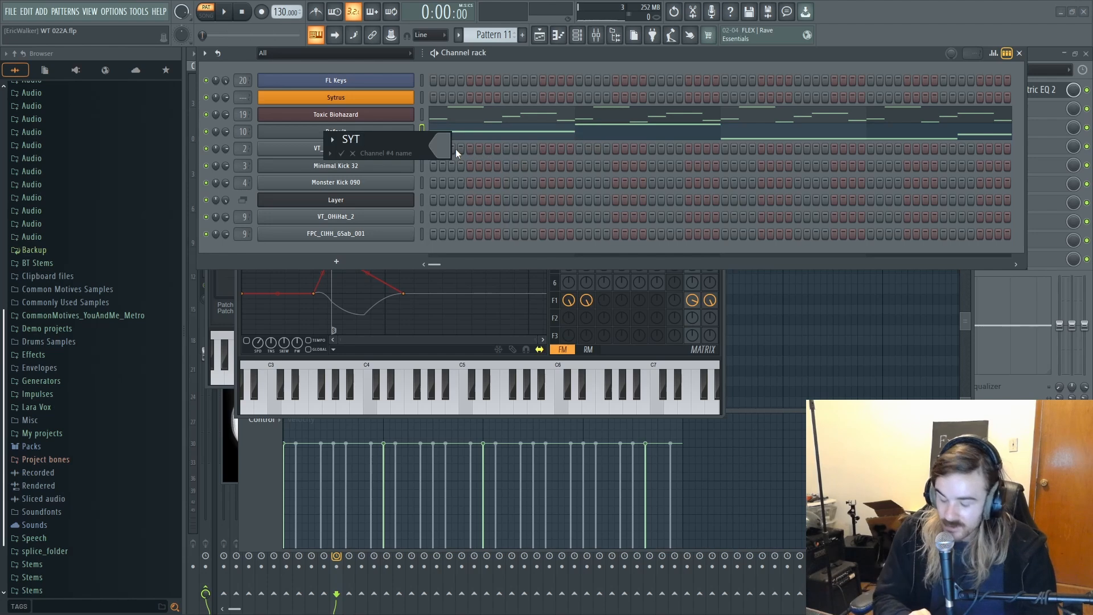
type("Sub")
key("Return")
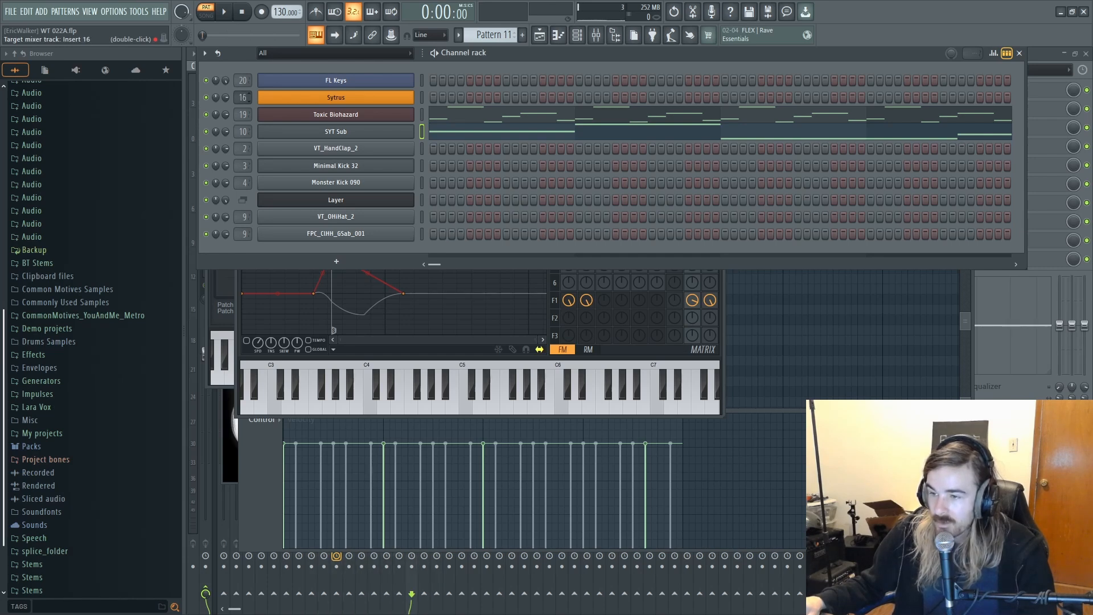
Step: Route the new Sytrus channel to mixer track 14, audition a few notes, and reset it to the Default preset
left_click(293, 98)
left_click(293, 98)
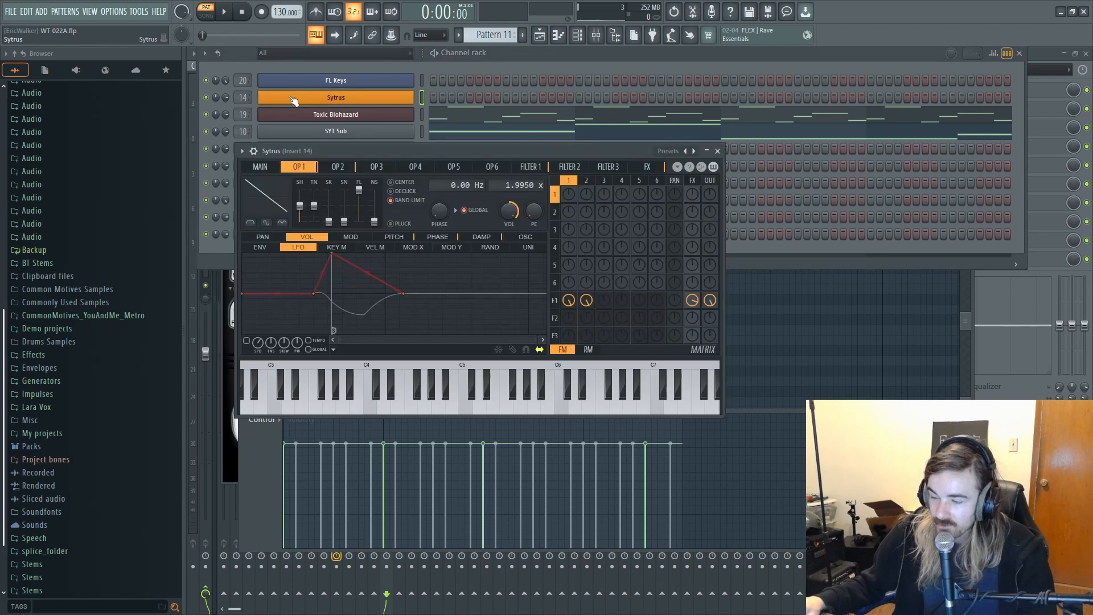
key("c")
key("v")
key("z")
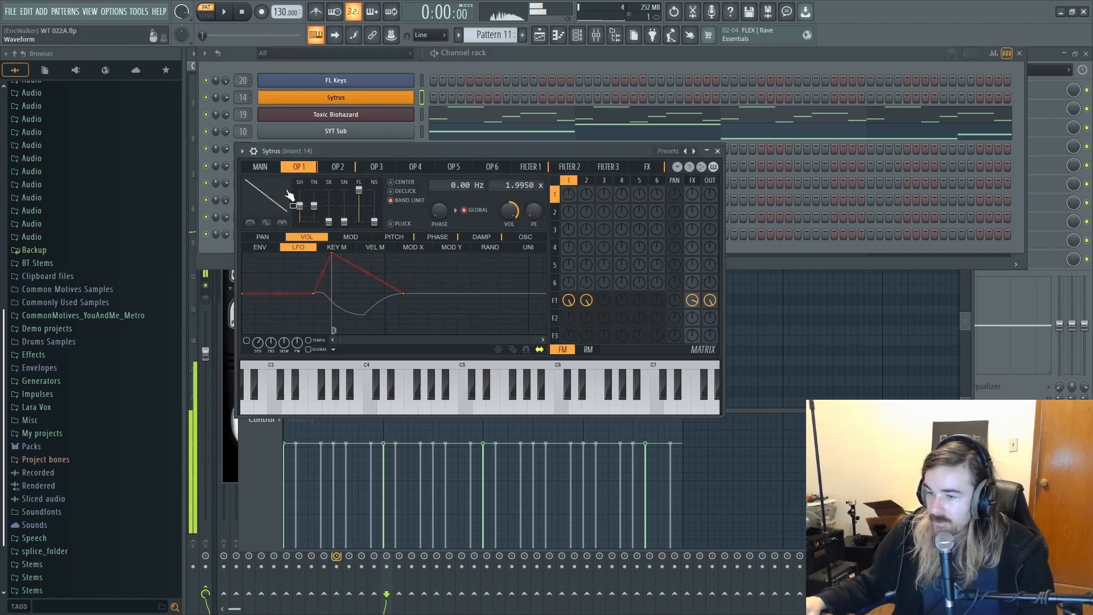
left_click(688, 166)
left_click(228, 19)
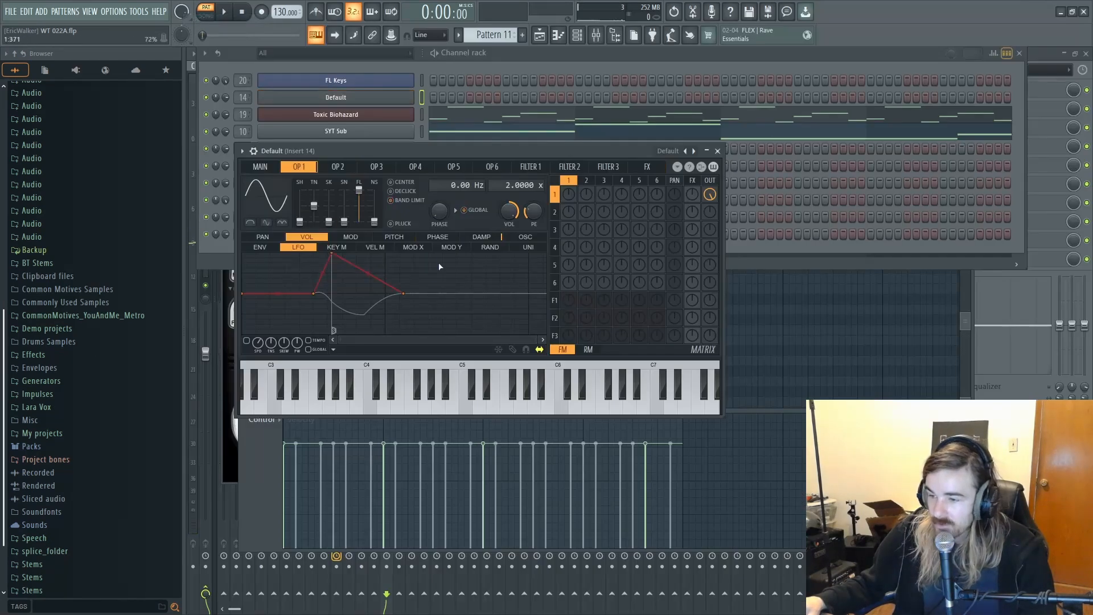
Step: Audition the new Sytrus sound and raise operator 1's tension to reshape its sine into a squarer wave
key("z")
key("z")
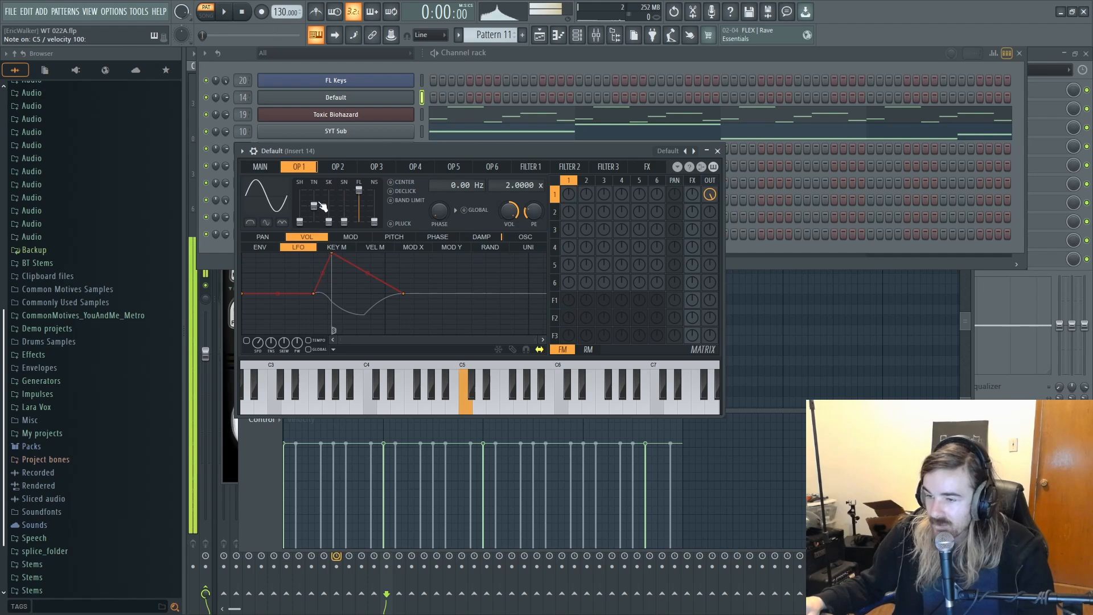
left_click_drag(314, 205, 314, 194)
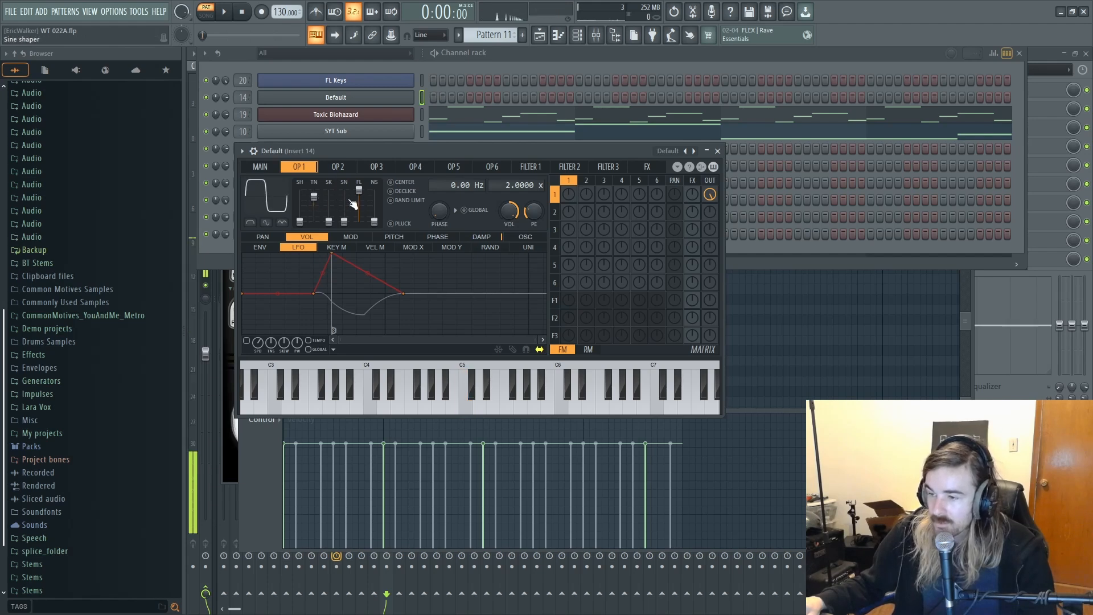
Step: Set the Sytrus unison order to 3 in the main settings and audition several notes
left_click(263, 166)
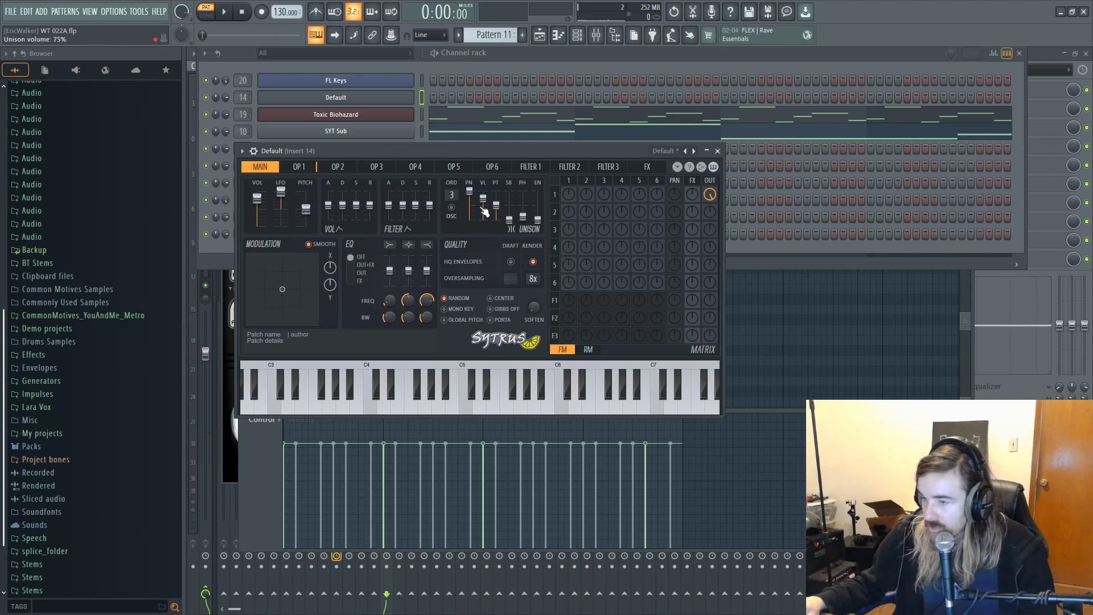
key("q")
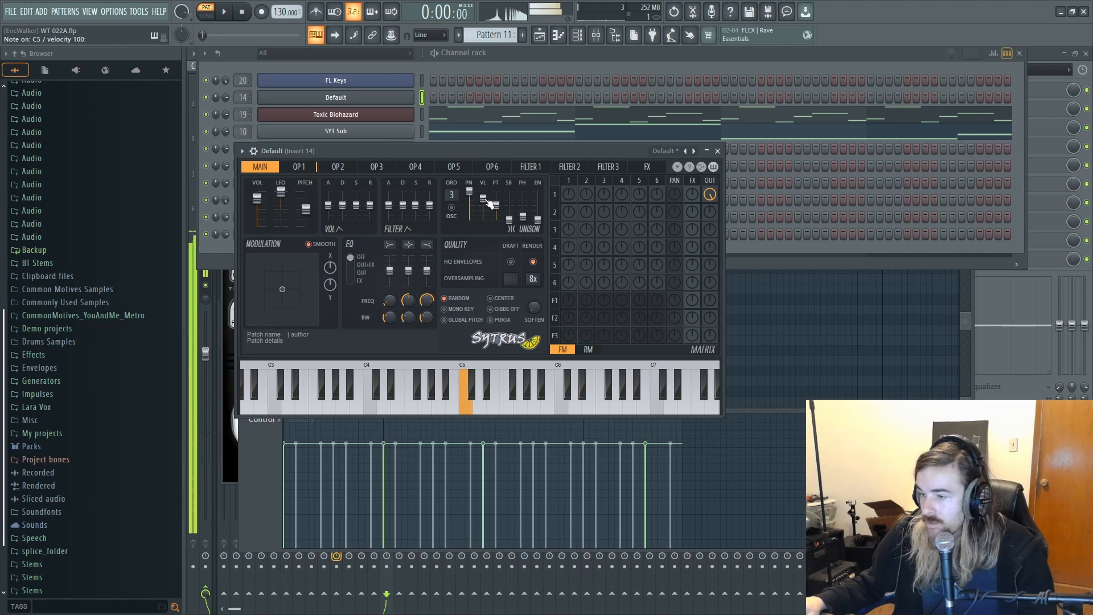
key("z")
key("e")
key("w")
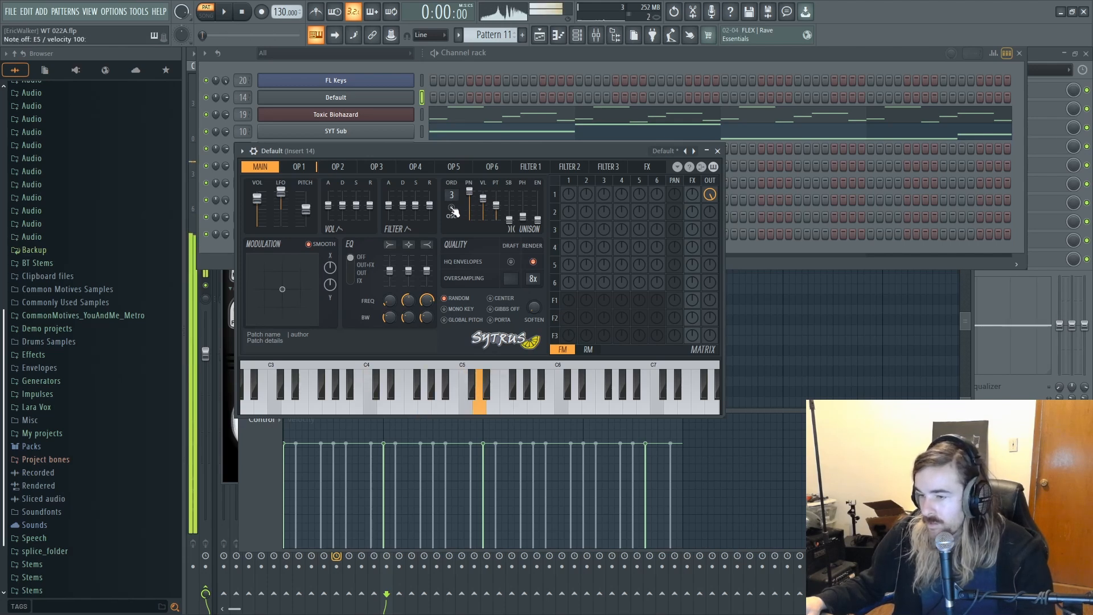
Step: Shape operator 1's volume envelope into a short pluck with a fast decay and a sustain level near zero
left_click(297, 166)
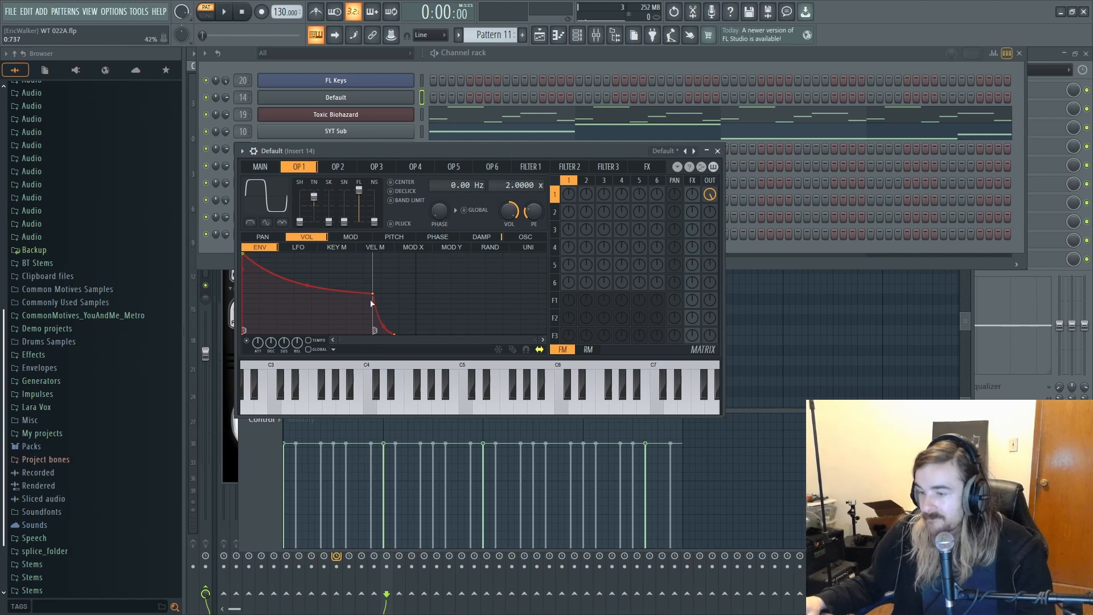
key("c")
key("c")
left_click_drag(366, 293, 285, 332)
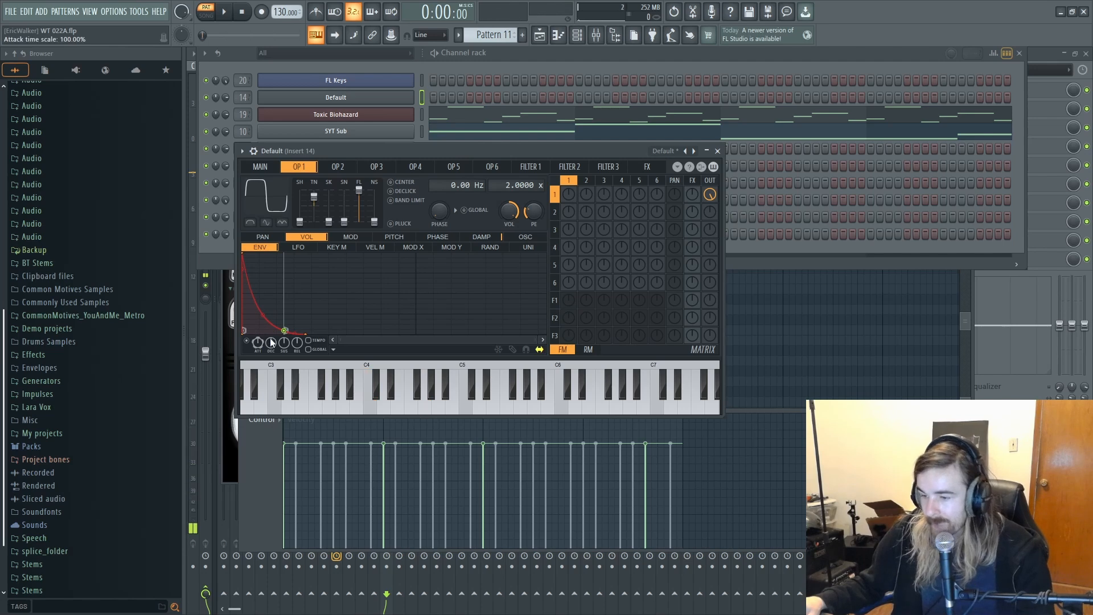
Step: Add operator 1 self-modulation in the FM matrix and audition the plucked sound
key("z")
key("z")
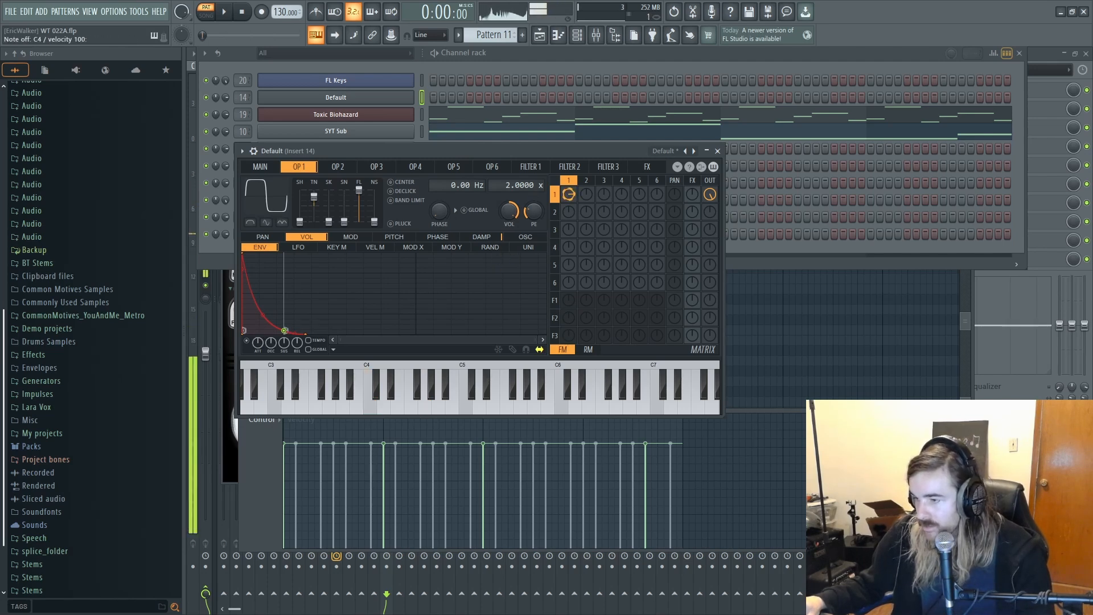
key("z")
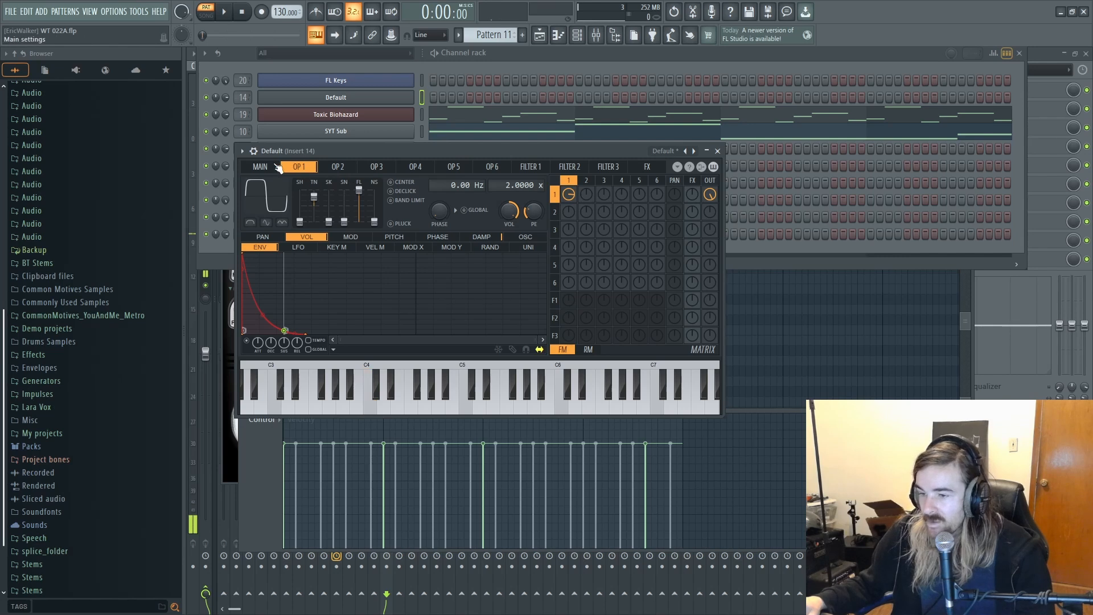
Step: Copy all the SYT Sub notes into the piano roll of the Default Sytrus channel
left_click(500, 137)
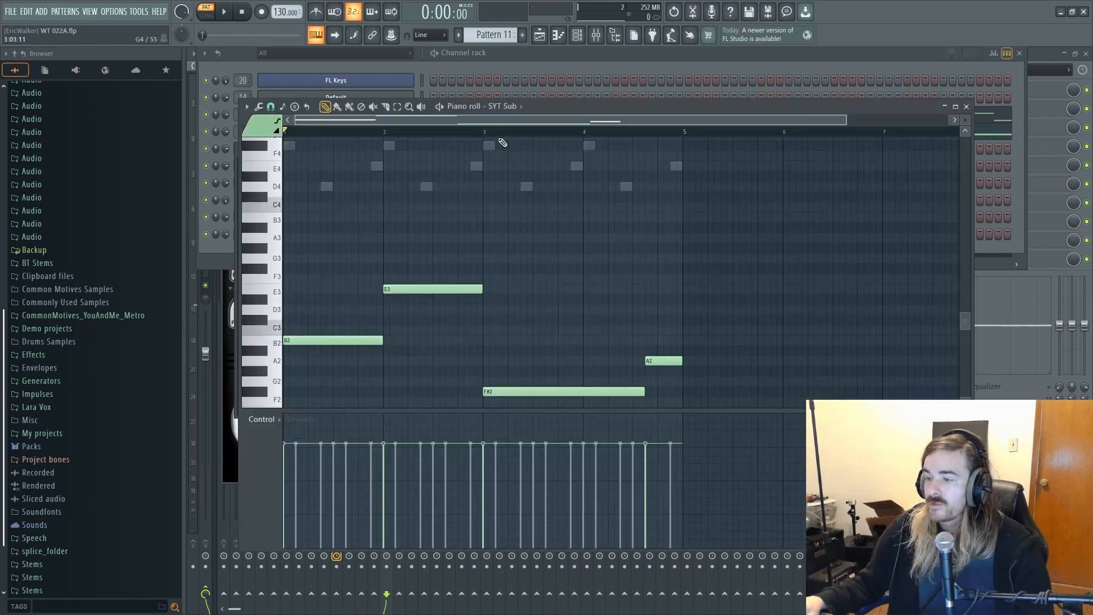
scroll(796, 263, "down", 2)
key("ctrl+a")
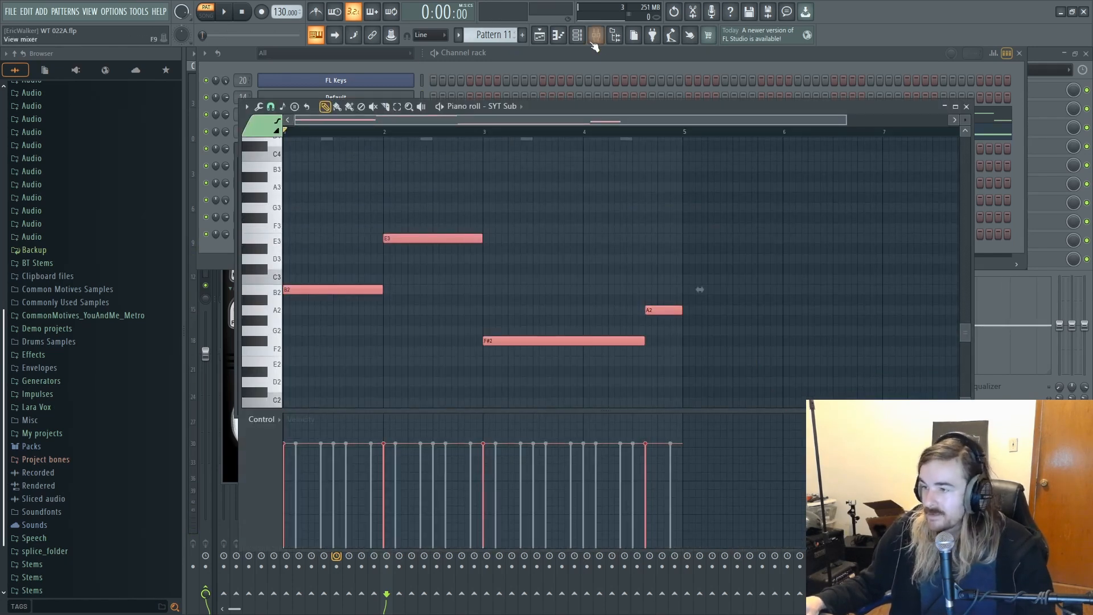
left_click(463, 86)
right_click(412, 91)
left_click(421, 94)
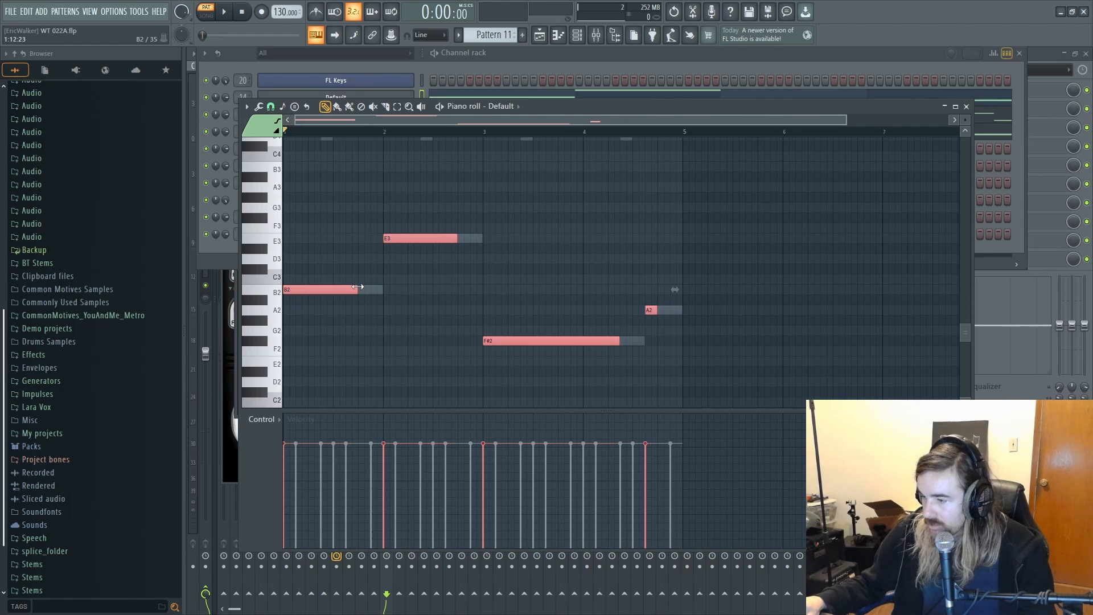
Step: Shorten the copied B2, E3, F#2 and A2 notes to two steps each, keeping their start positions
right_click(564, 269)
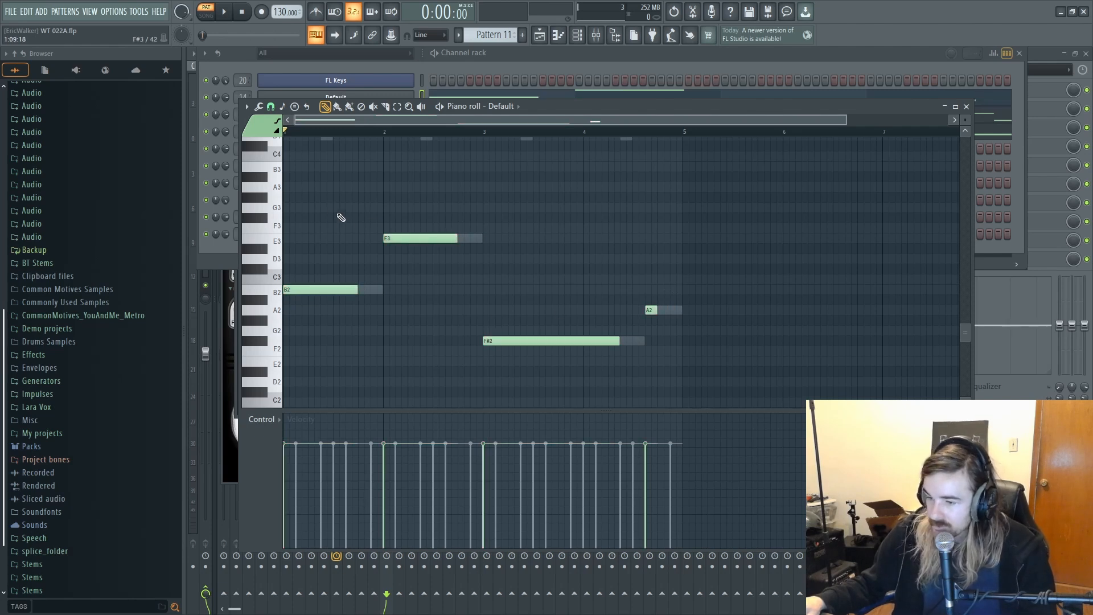
left_click_drag(341, 218, 580, 383)
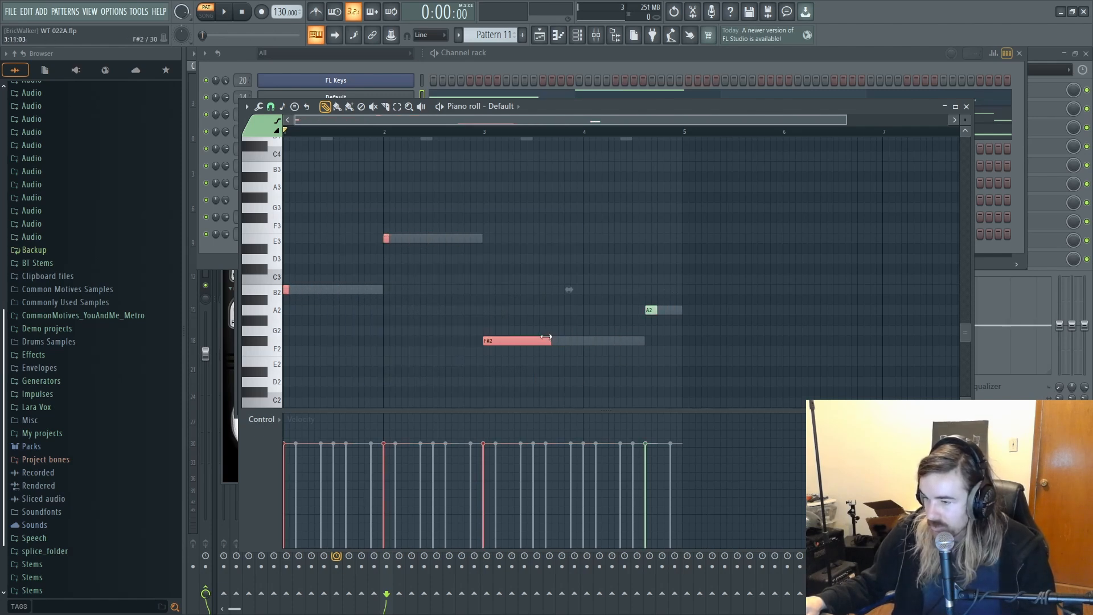
left_click_drag(539, 285, 528, 355)
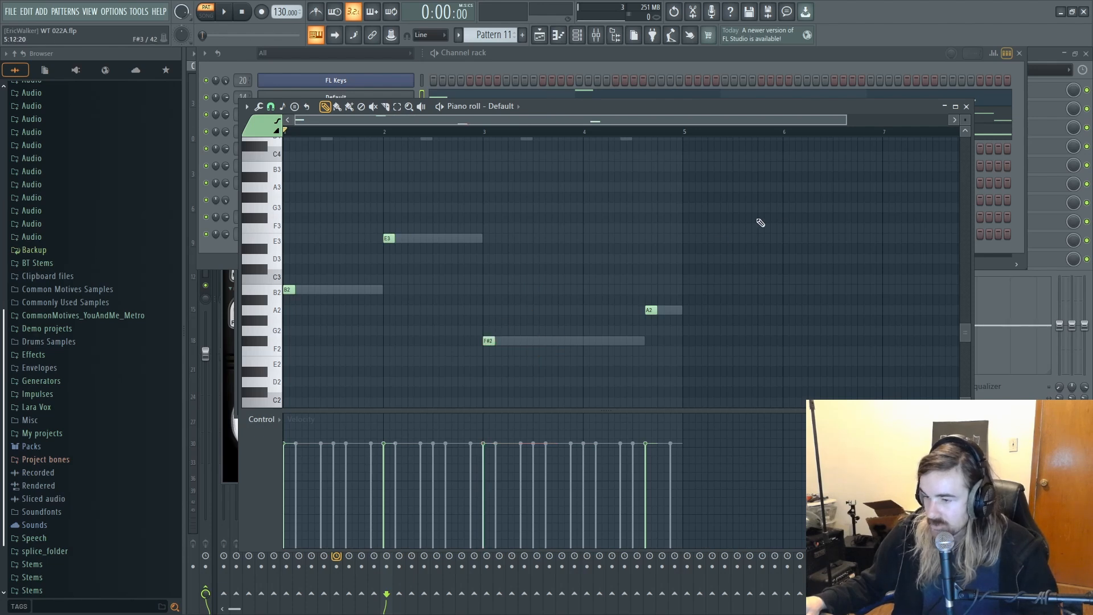
Step: Duplicate the short notes end to end so each of the four pitches has three consecutive hits
left_click_drag(725, 227, 25, 454)
key("ctrl+c")
key("ctrl+v")
key("shift+Right")
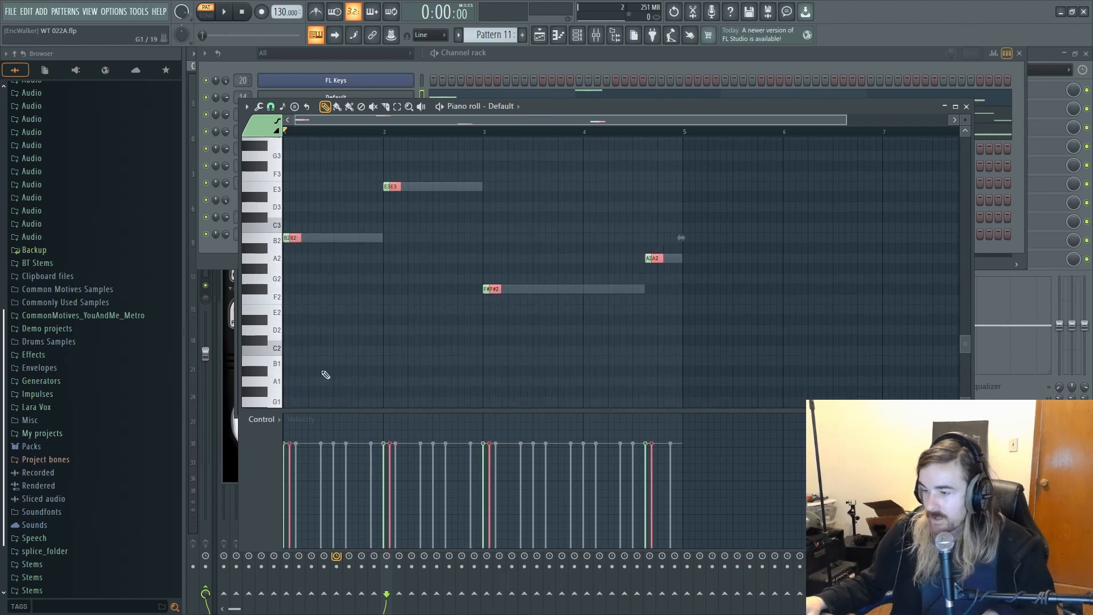
left_click_drag(293, 240, 301, 242)
left_click(303, 245)
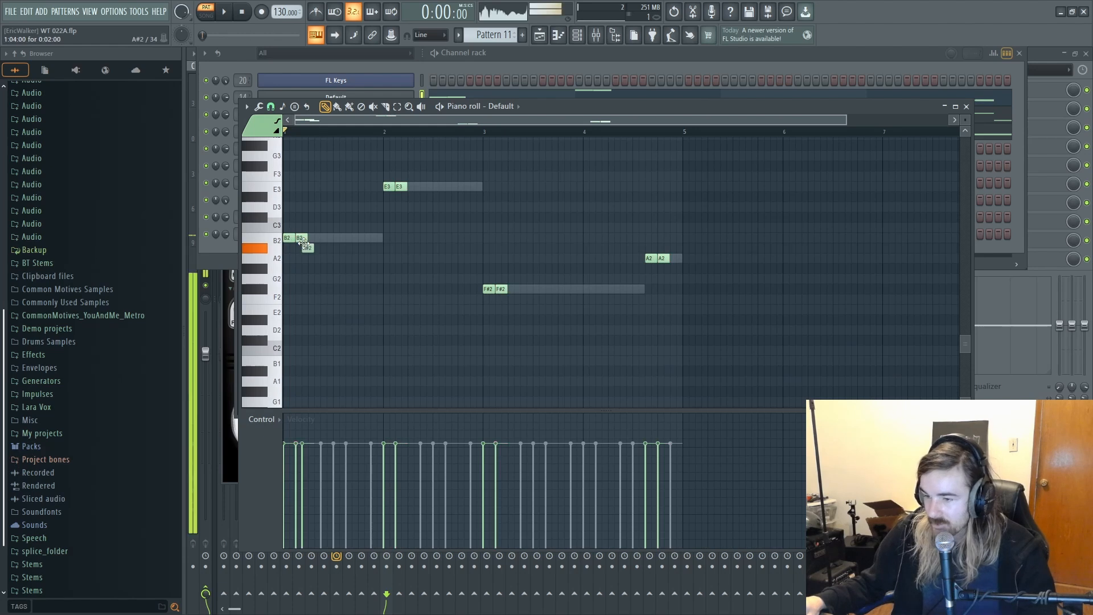
key("ctrl+z")
left_click_drag(302, 239, 314, 239)
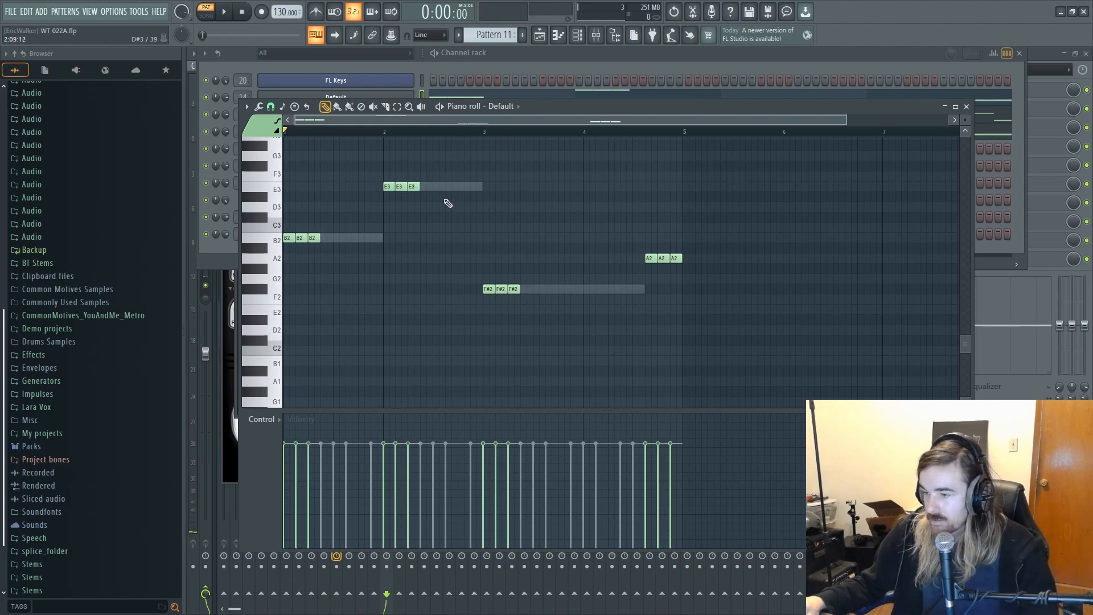
Step: Repeat the B2, E3 and F#2 groups to fill bar 1 with B2 and bar 2 with E3
left_click_drag(584, 162, 39, 399)
key("ctrl+c")
key("ctrl+v")
scroll(309, 258, "up", 3)
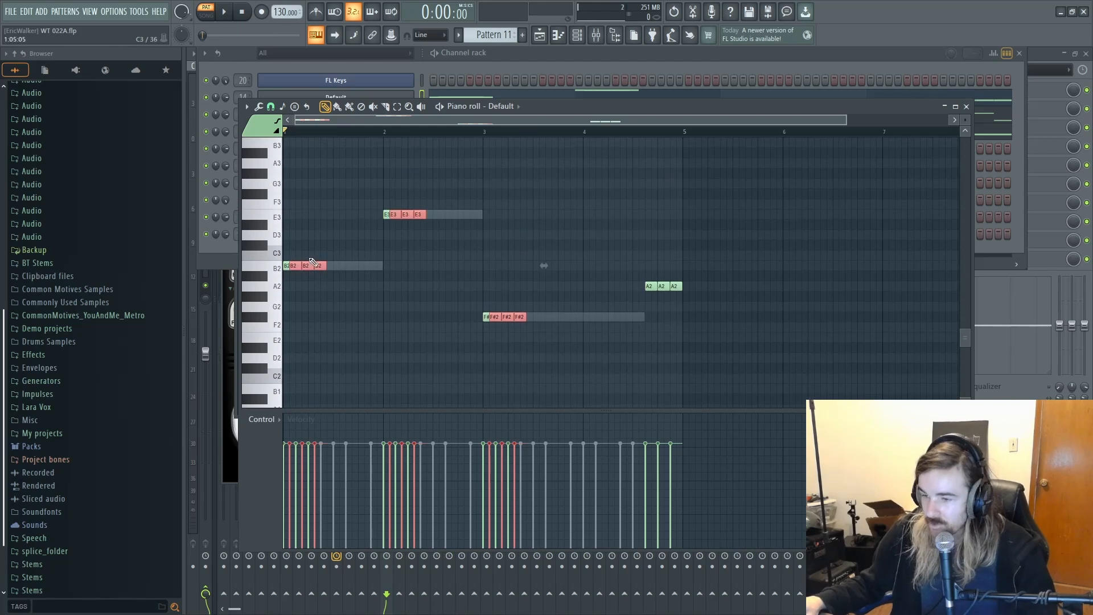
left_click_drag(306, 267, 389, 267)
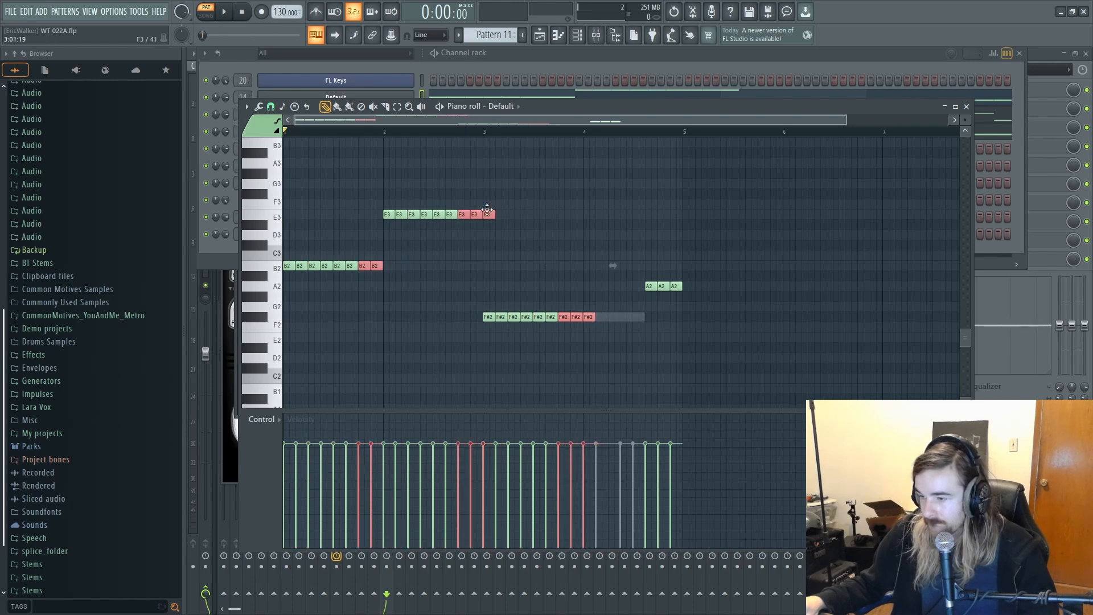
Step: Extend the F#2 run with further copies until it reaches the first A2 note in bar 4
left_click(590, 299)
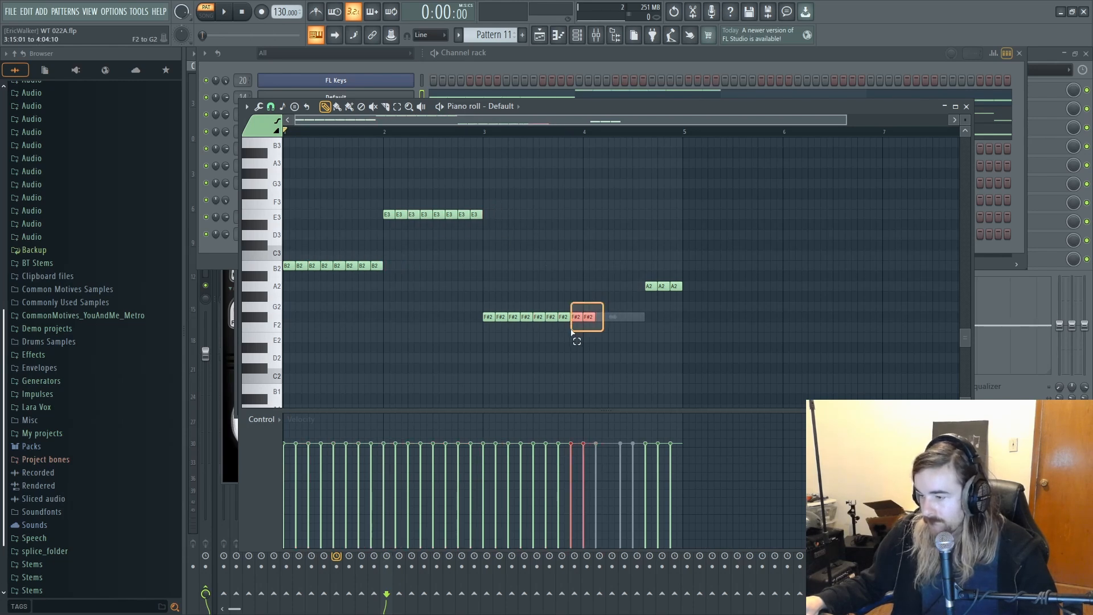
key("ctrl+v")
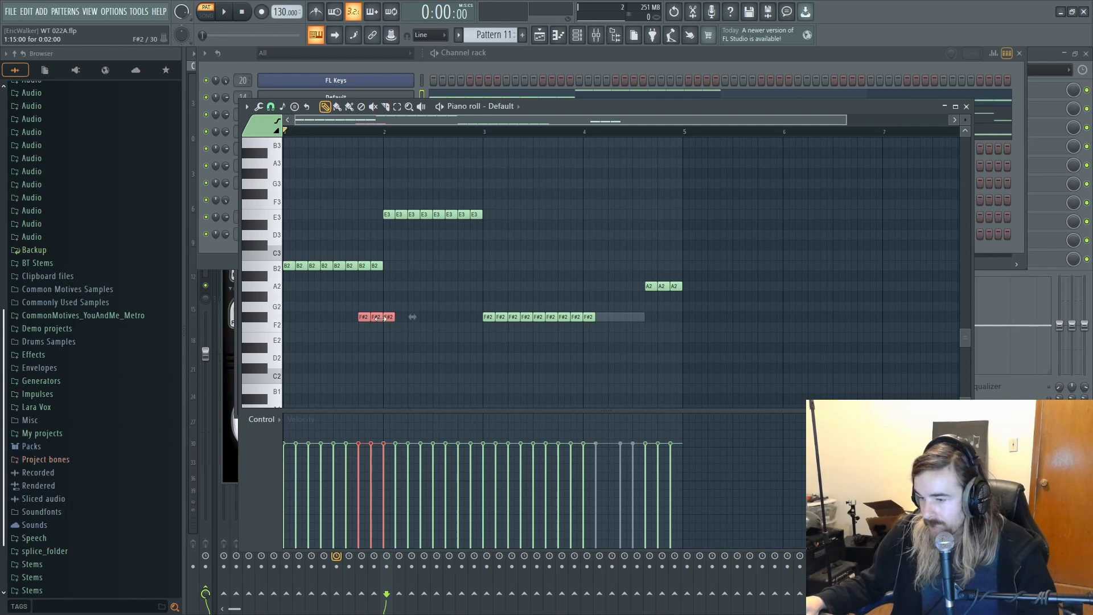
left_click_drag(380, 319, 614, 322)
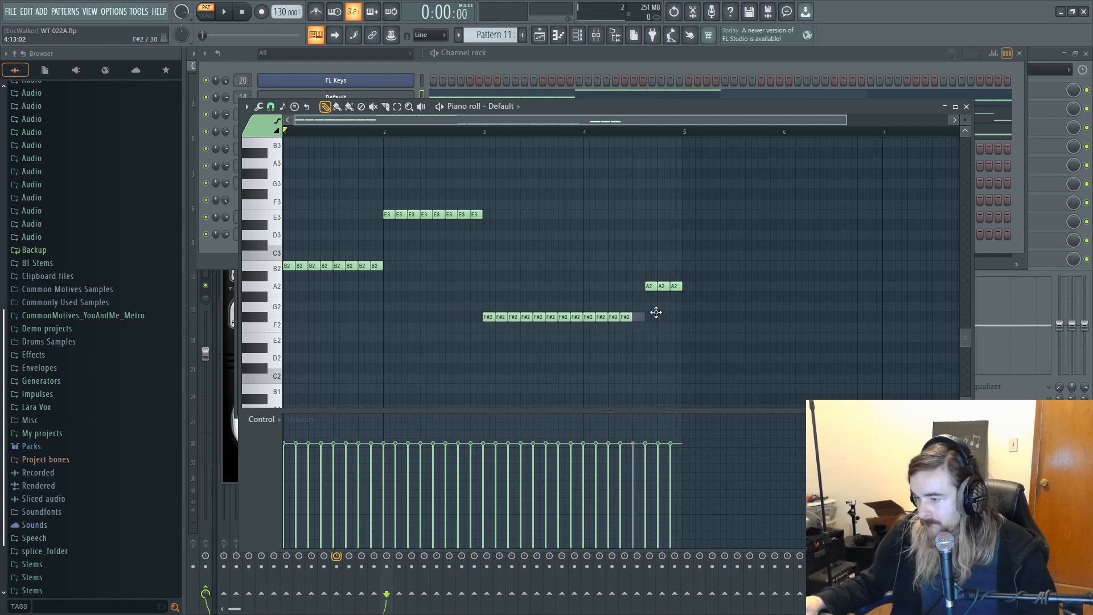
left_click(636, 318)
Step: Play the pattern, mute the SYT Sub channel during playback, return to the Default piano roll and stop
key("space")
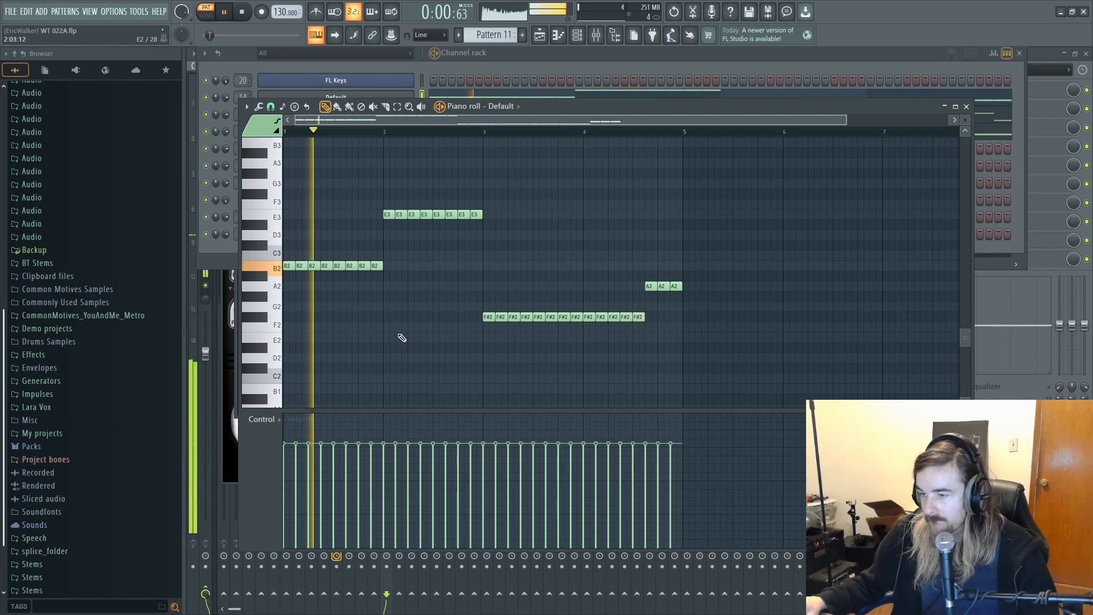
left_click(493, 58)
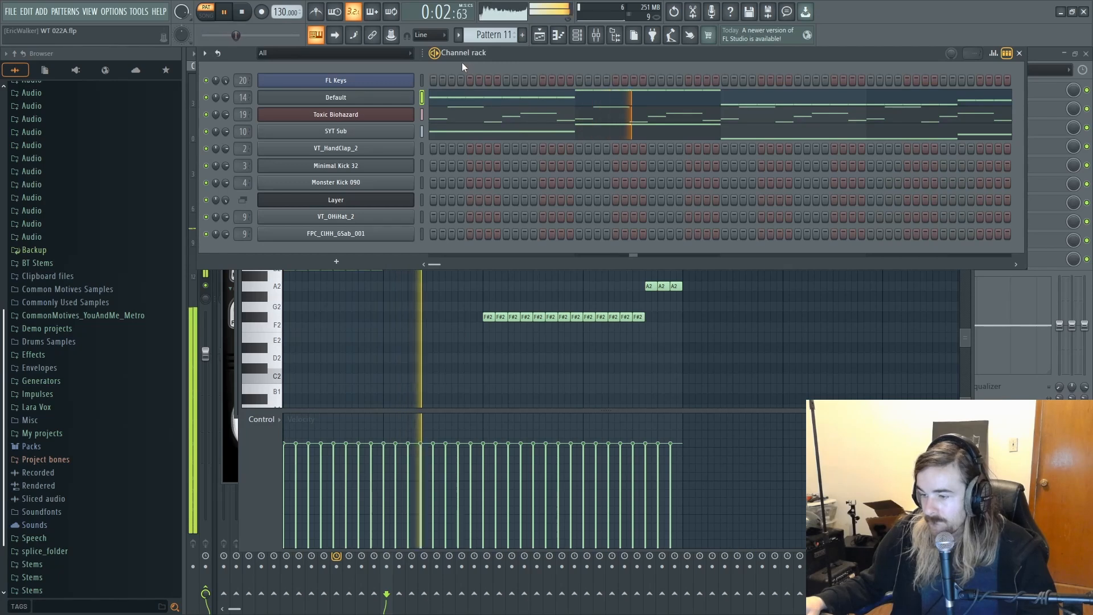
left_click(207, 132)
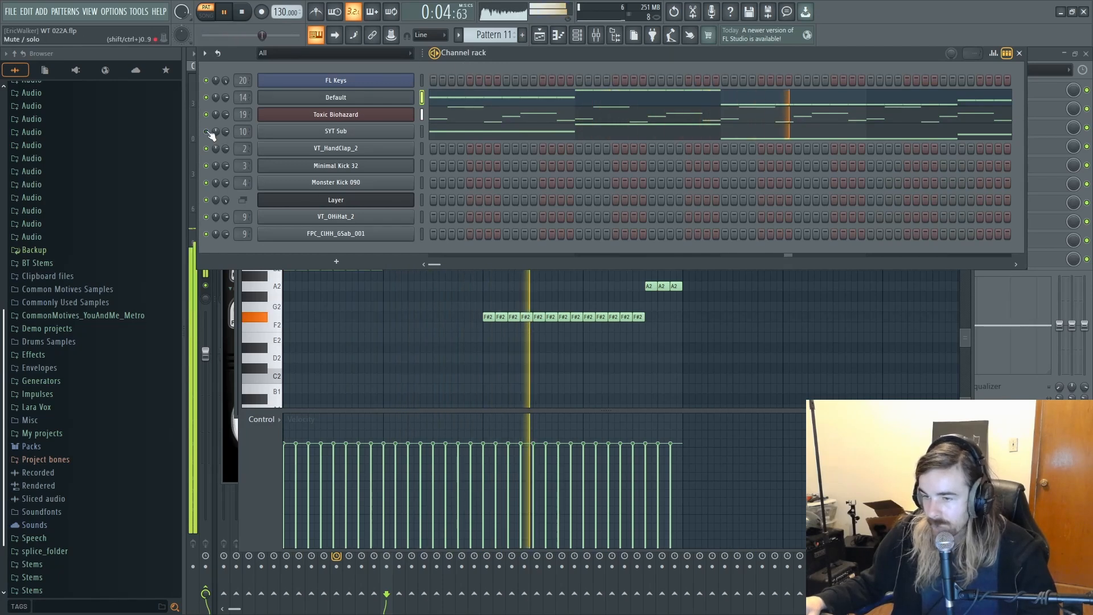
right_click(443, 353)
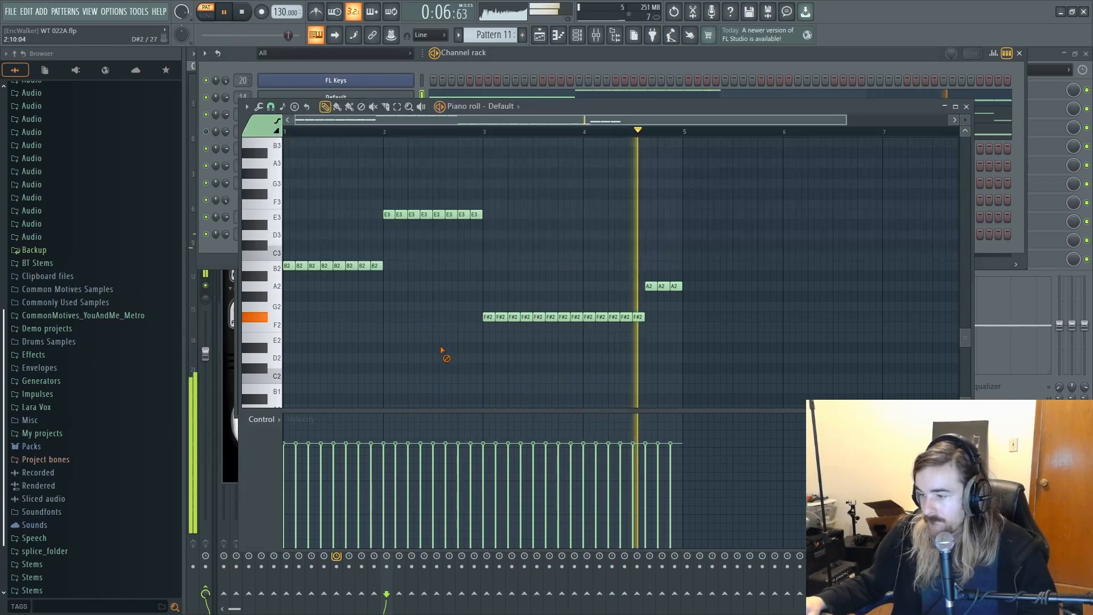
scroll(785, 279, "up", 1)
key("space")
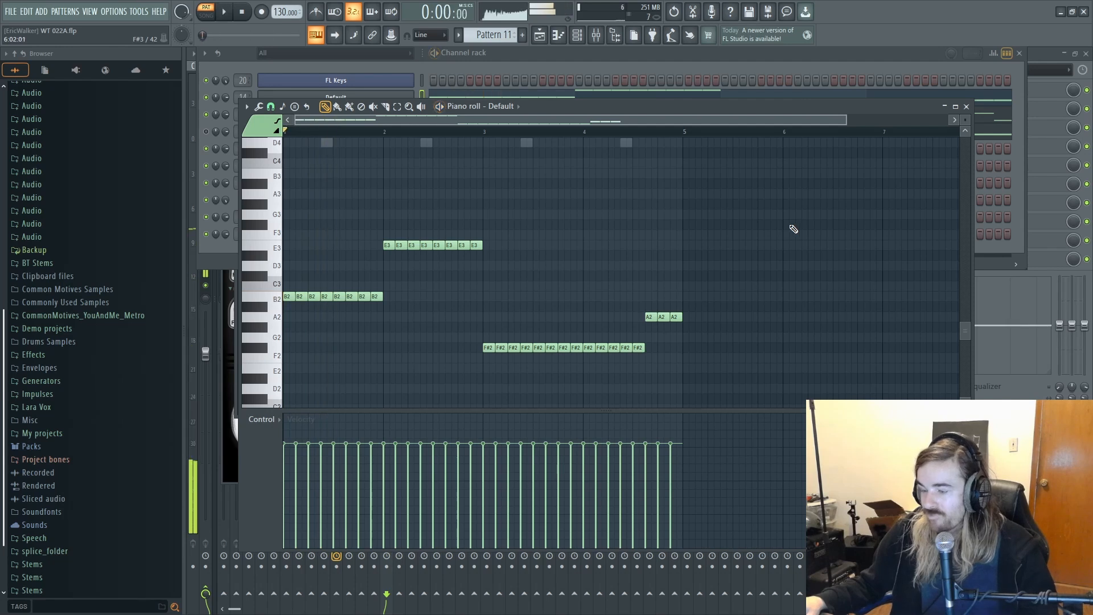
Step: Duplicate all the notes in the Default piano roll, offsetting the copies by one step
left_click_drag(817, 196, 199, 399)
key("ctrl+c")
key("ctrl+v")
key("shift+Right")
scroll(325, 324, "up", 1)
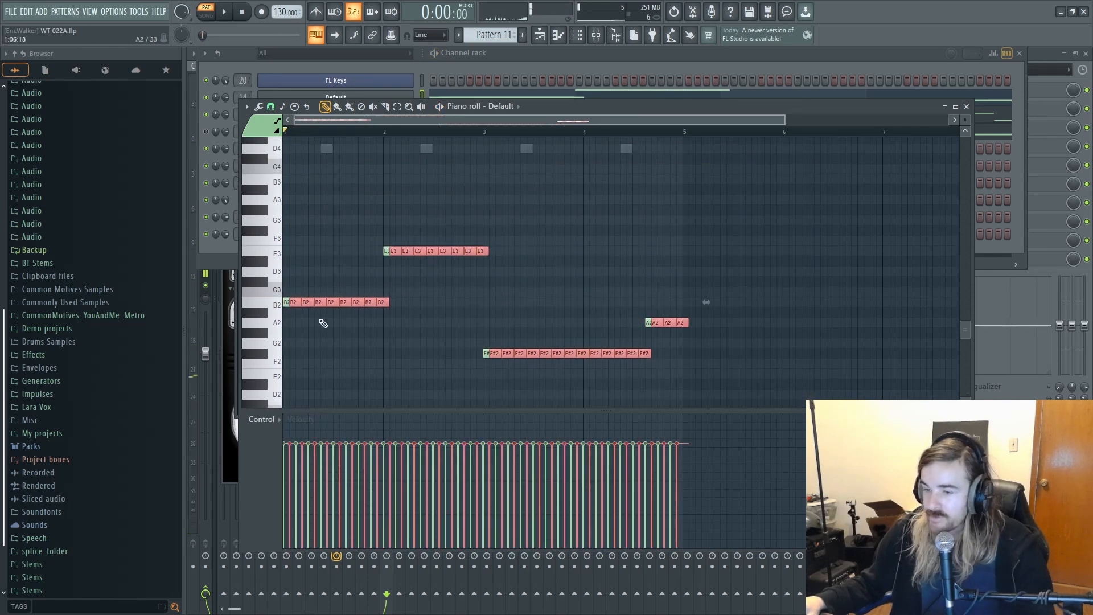
Step: Raise the duplicated bass notes a fifth, to F#3, B3, C#3 and E3, and play the pattern
left_click_drag(293, 303, 268, 231)
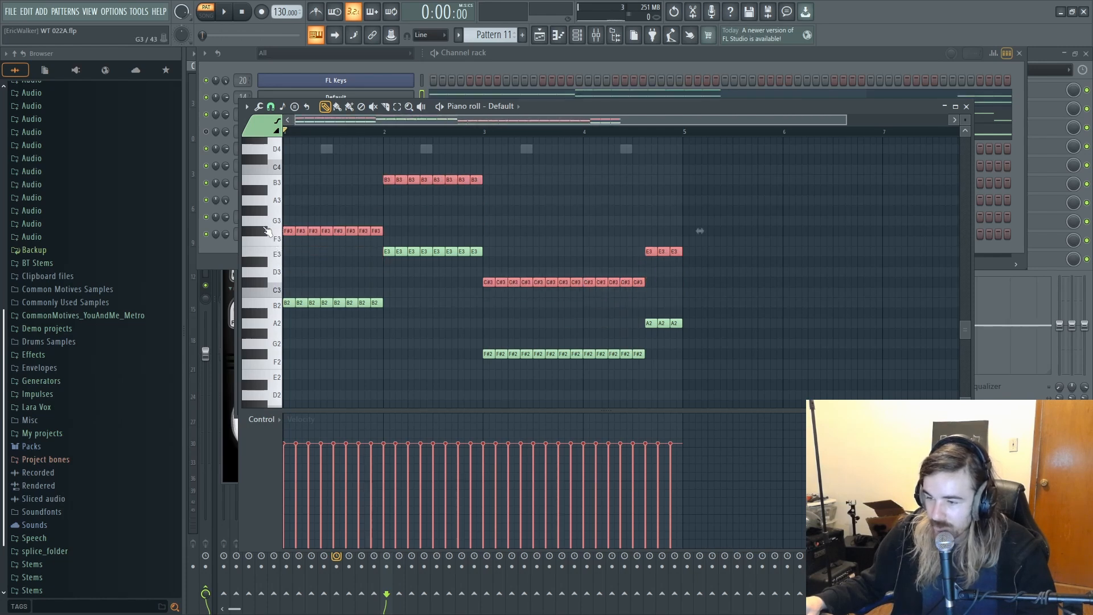
key("space")
scroll(311, 276, "up", 3)
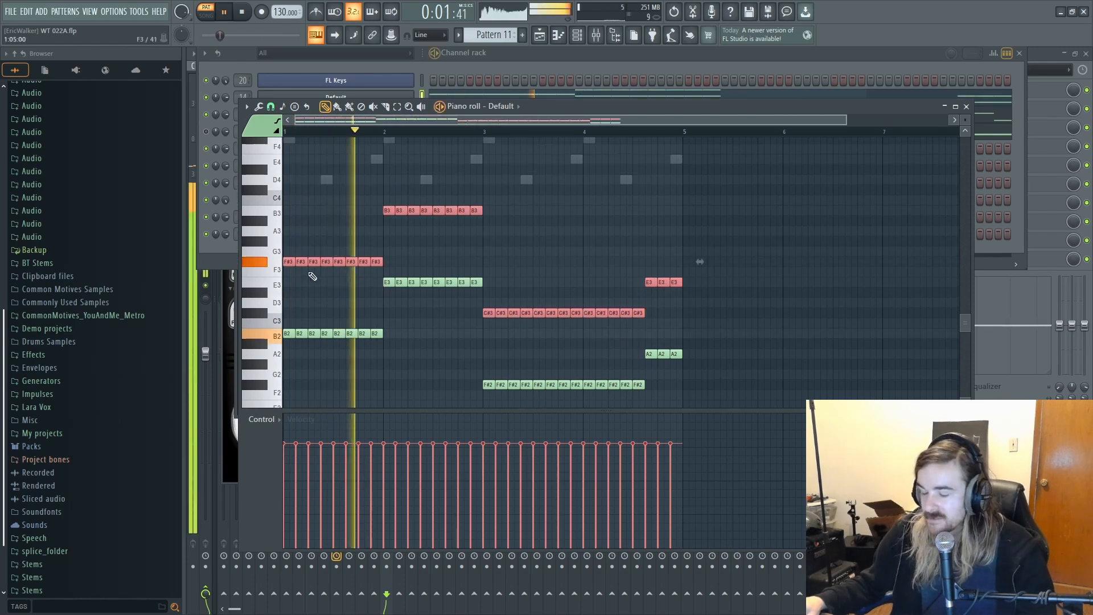
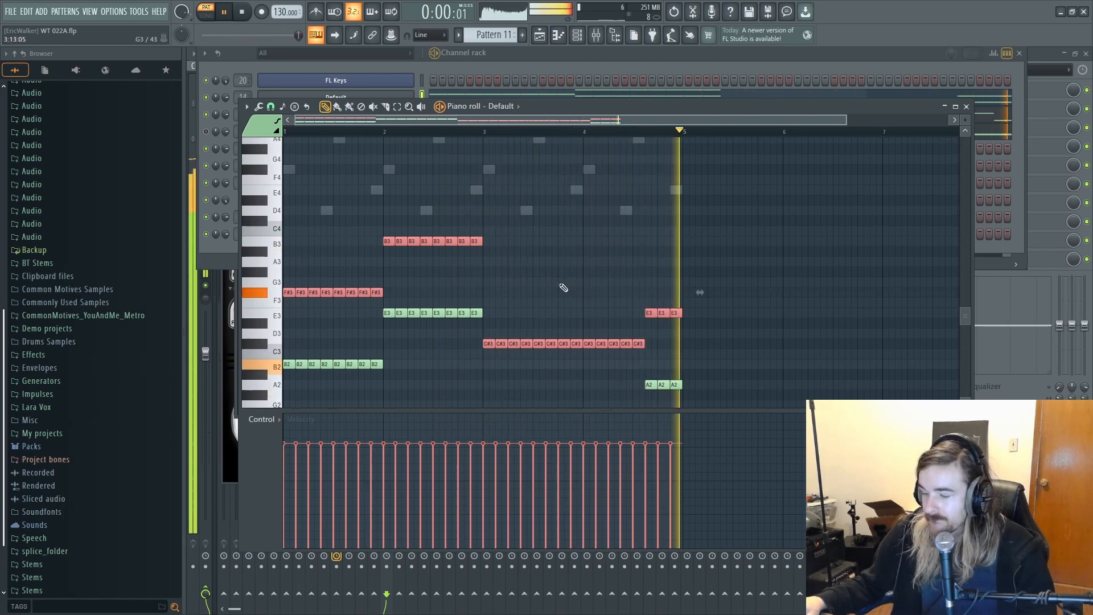
scroll(563, 287, "up", 2)
key("ctrl+d")
key("space")
Step: Copy the F#3 notes of bar 1 up to D4 and repeat the D4 row across bar 2 while auditioning the pattern
left_click_drag(435, 300, 273, 326)
key("shift+Right")
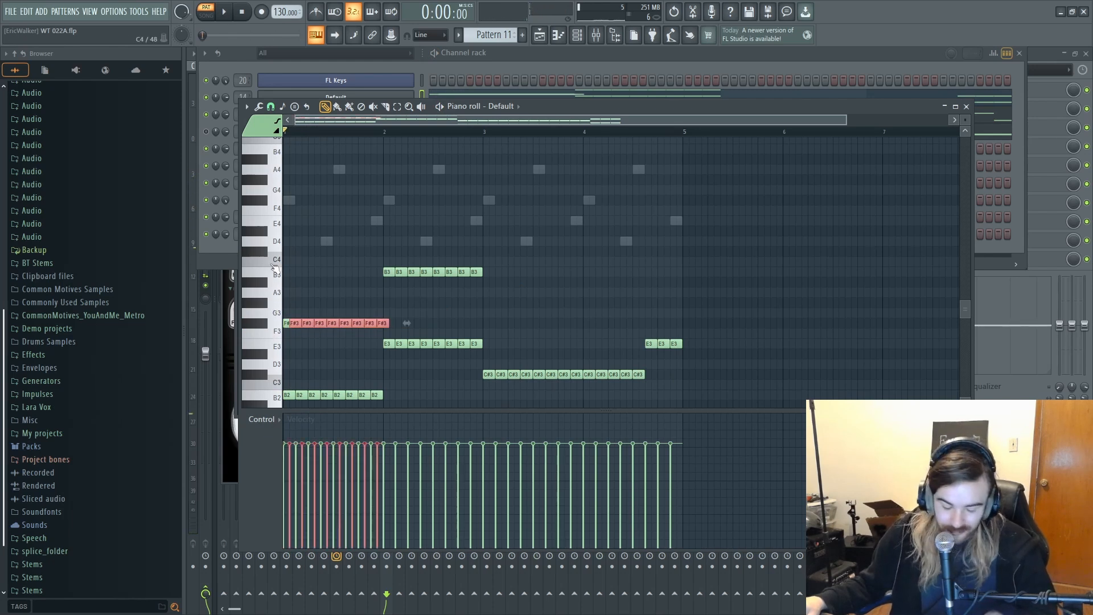
left_click_drag(294, 323, 283, 195)
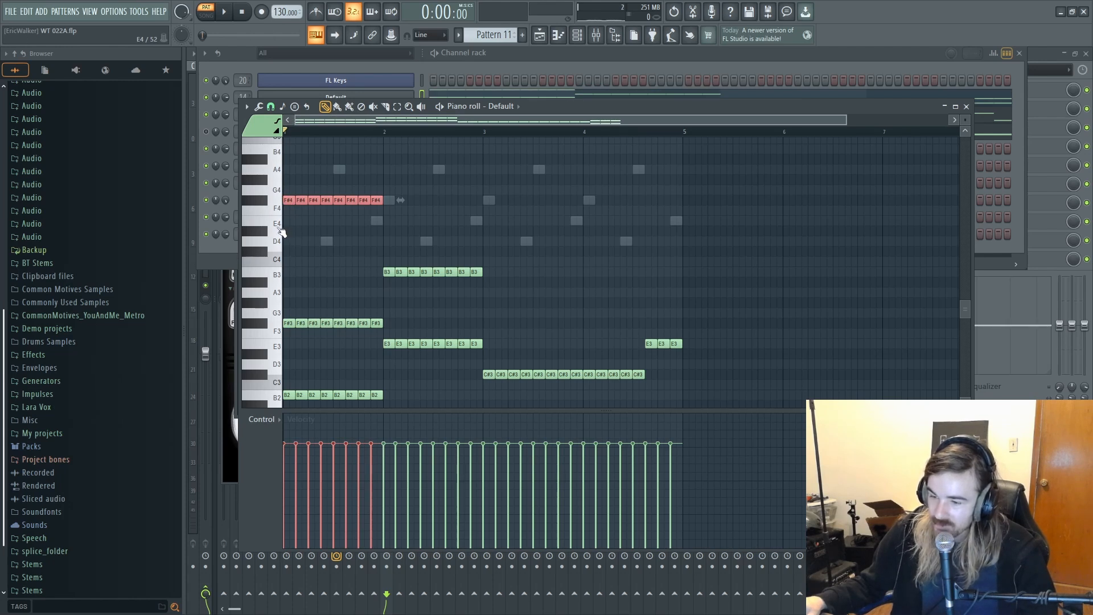
left_click_drag(286, 198, 287, 240)
key("space")
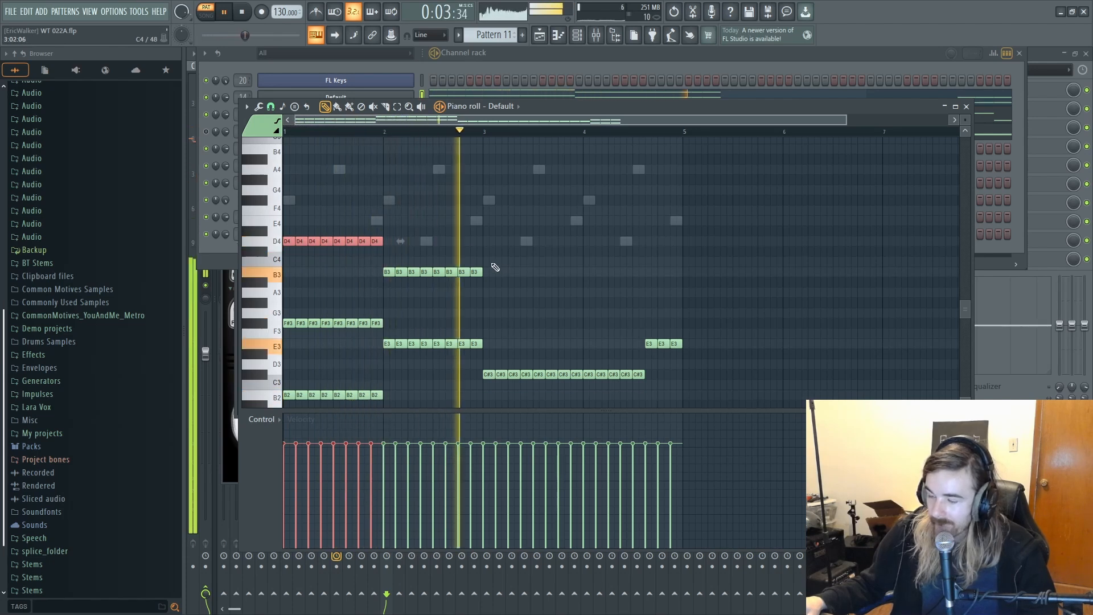
left_click_drag(517, 259, 396, 232)
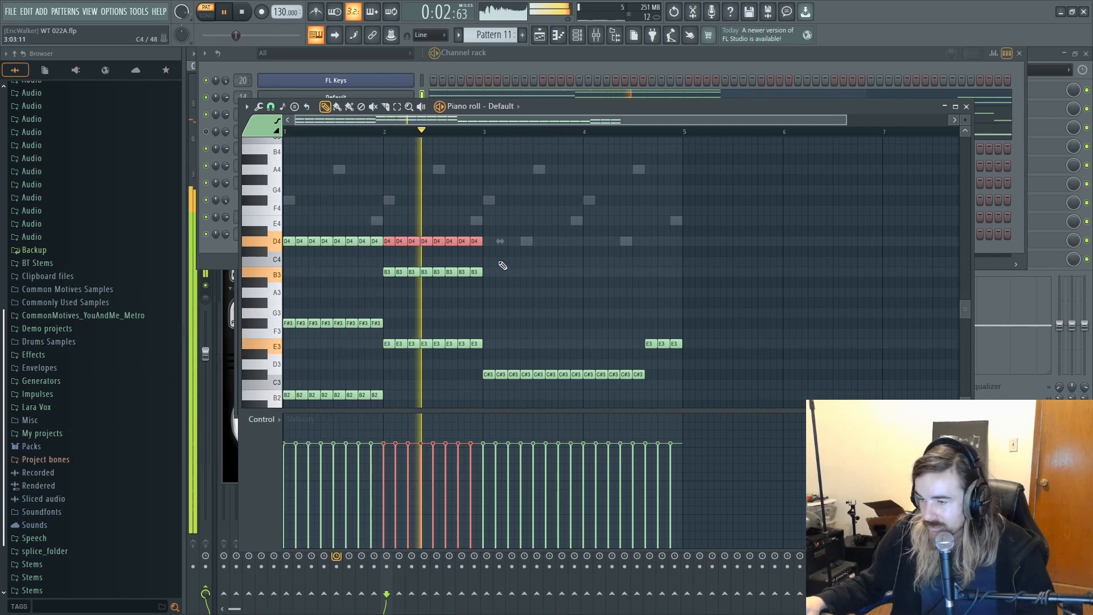
left_click(557, 304, "ctrl")
Step: Copy the C#3 notes of the third chord up to F#3 and play the pattern
scroll(557, 305, "down", 3)
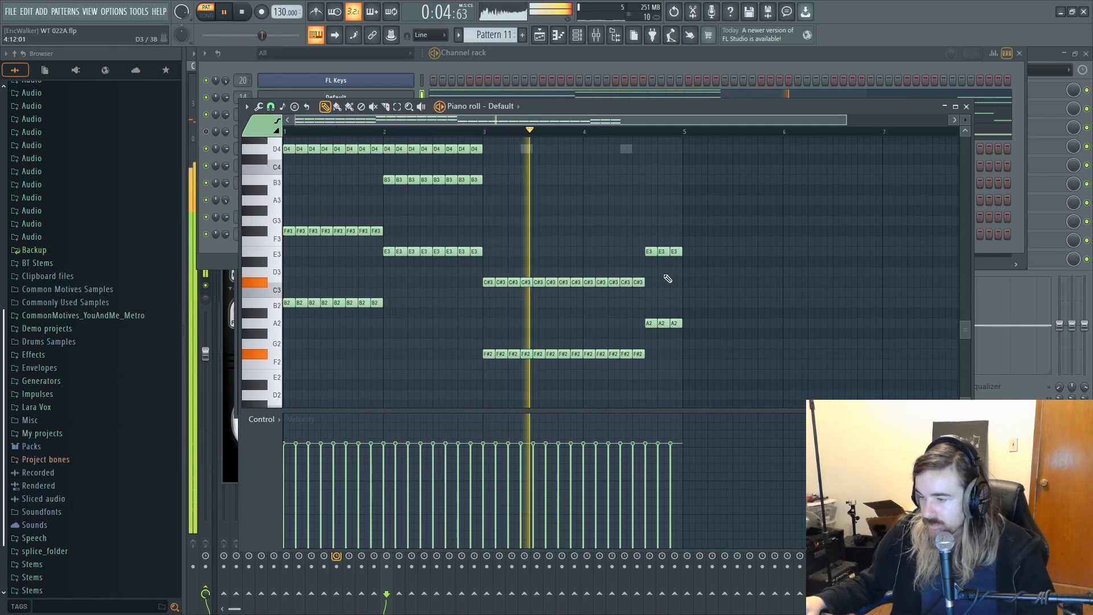
left_click_drag(673, 271, 464, 286)
key("ctrl+c")
key("ctrl+v")
key("space")
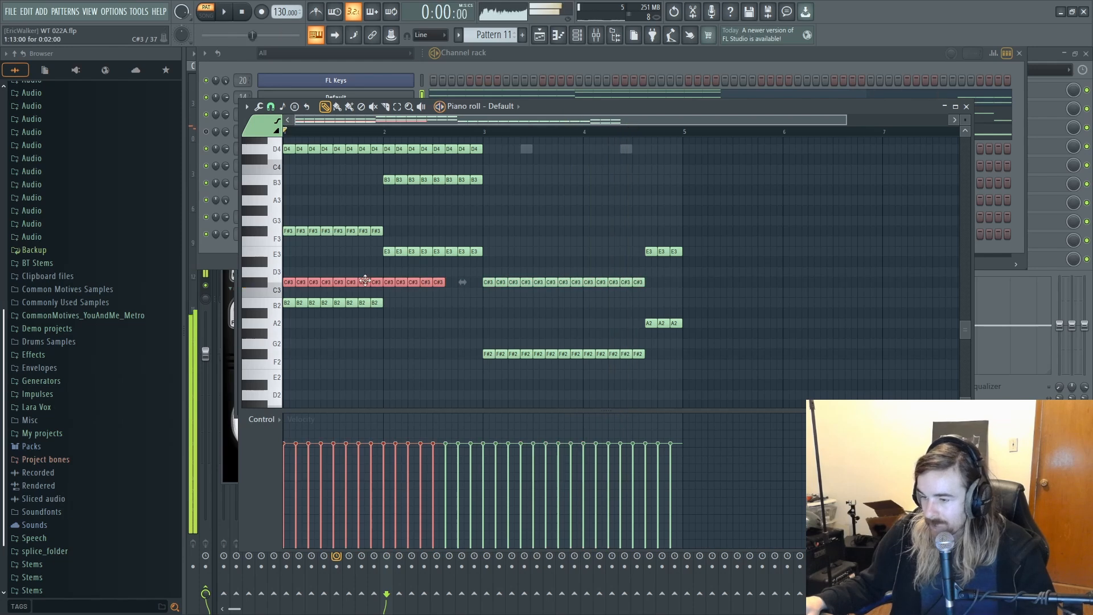
left_click_drag(374, 279, 576, 226)
key("space")
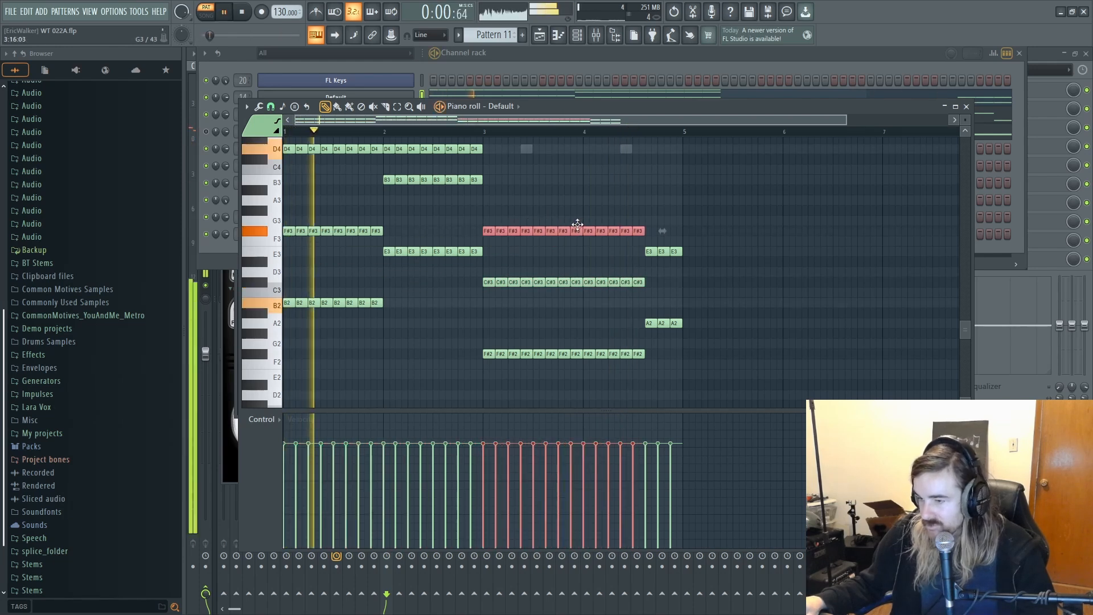
Step: Copy the last three E3 notes up to B3 above the final chord and listen to the progression
left_click(776, 268, "ctrl")
left_click_drag(724, 249, 647, 263)
key("ctrl+c")
key("ctrl+v")
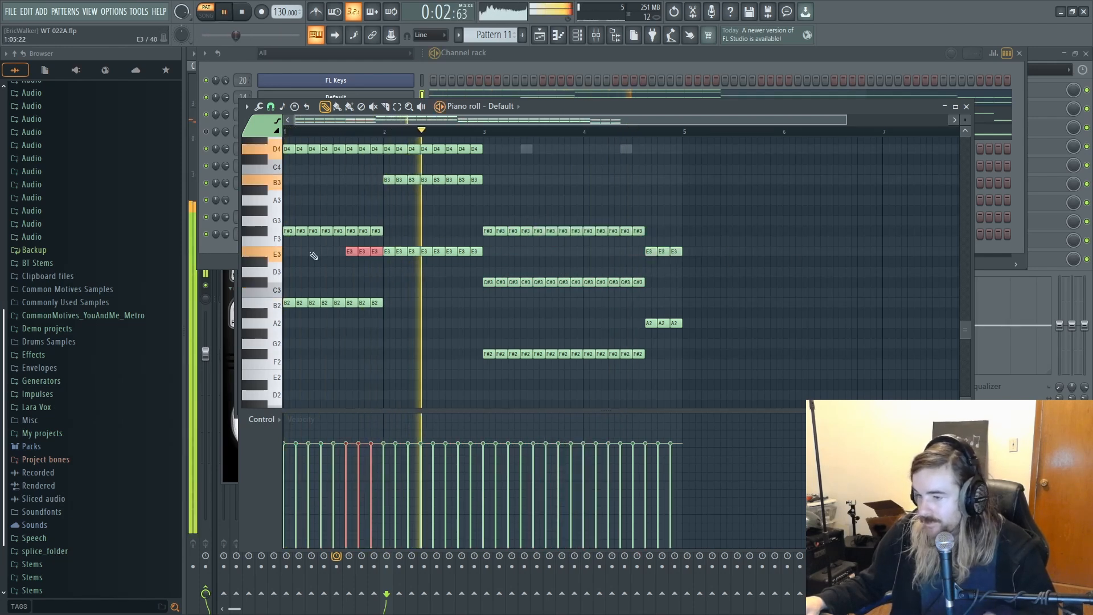
mouse_move(367, 249)
left_mouse_down()
mouse_move(663, 189)
mouse_move(664, 168)
left_mouse_up()
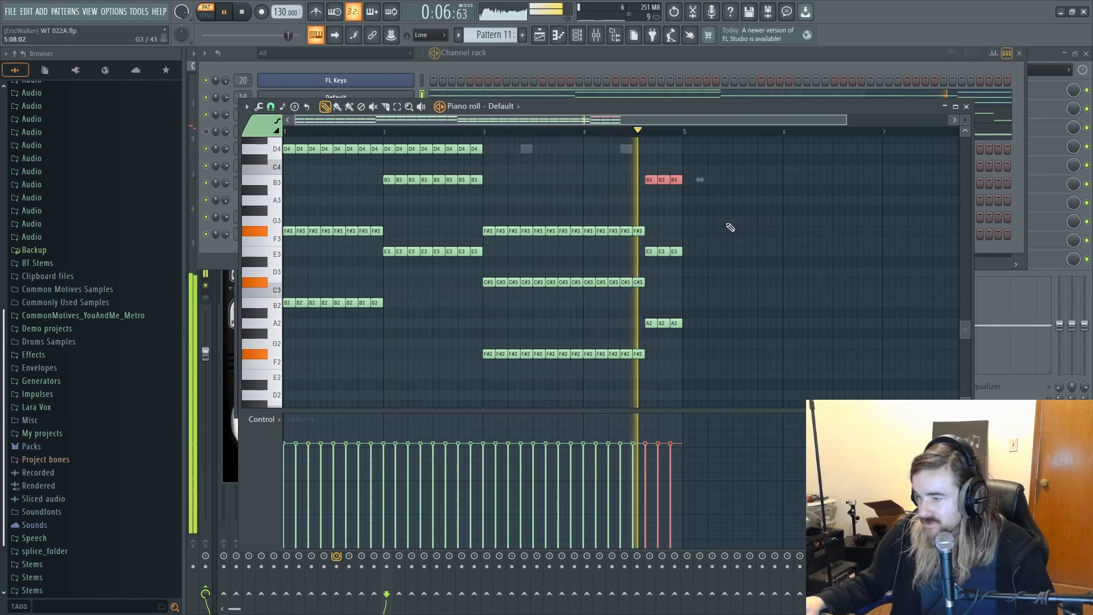
scroll(727, 311, "up", 2)
scroll(727, 311, "up", 3)
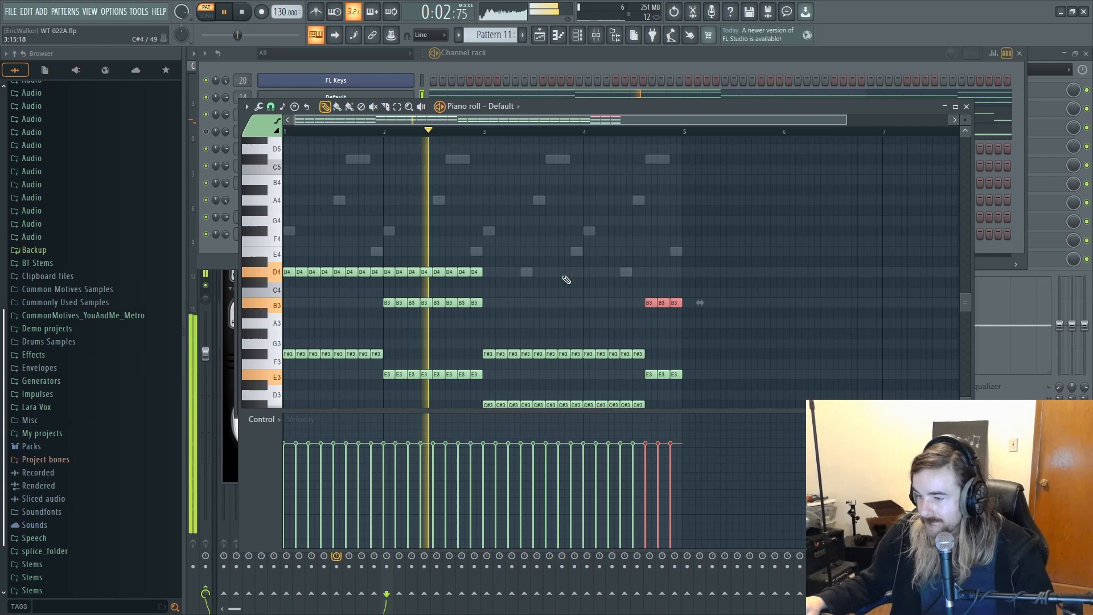
left_click(603, 230, "ctrl")
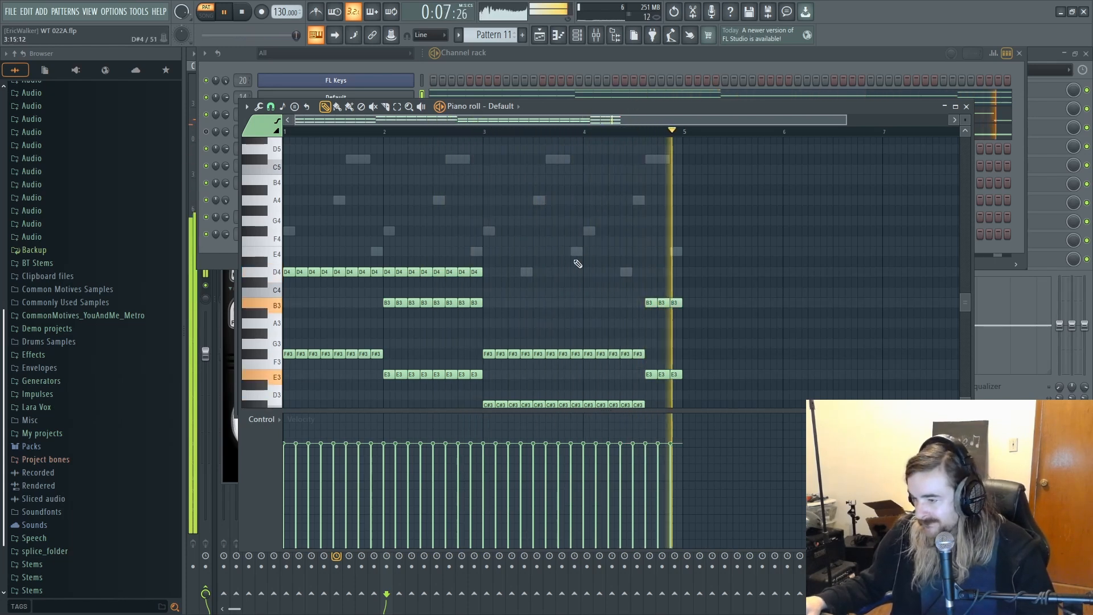
Step: Try a row of F#4 notes above bar 2, copied from its D4 notes, and play the pattern
left_click_drag(505, 257, 388, 276)
key("ctrl+c")
key("ctrl+v")
key("space")
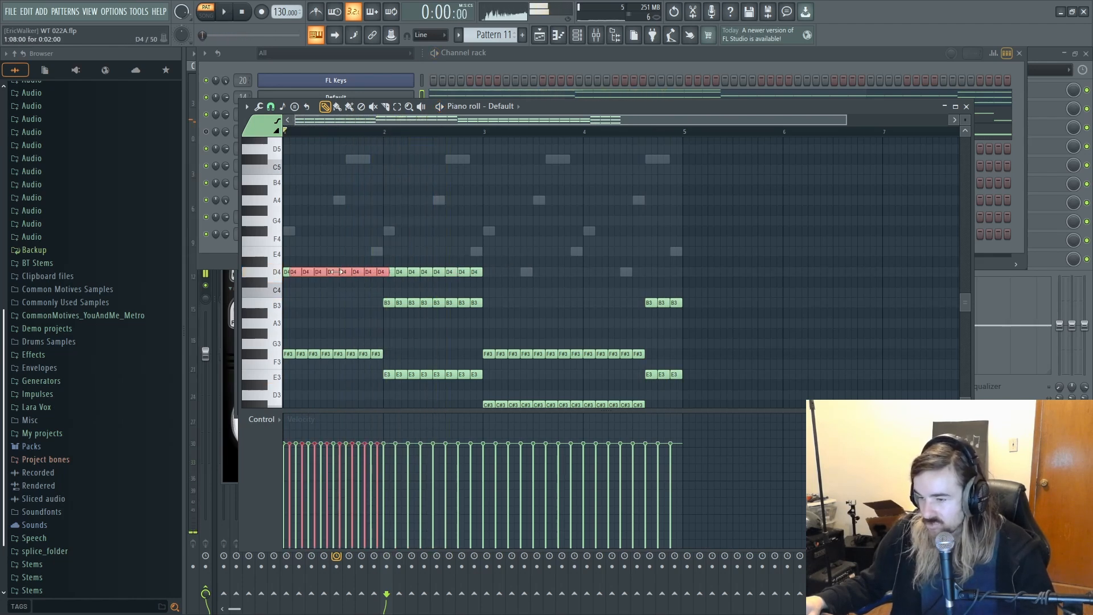
key("z")
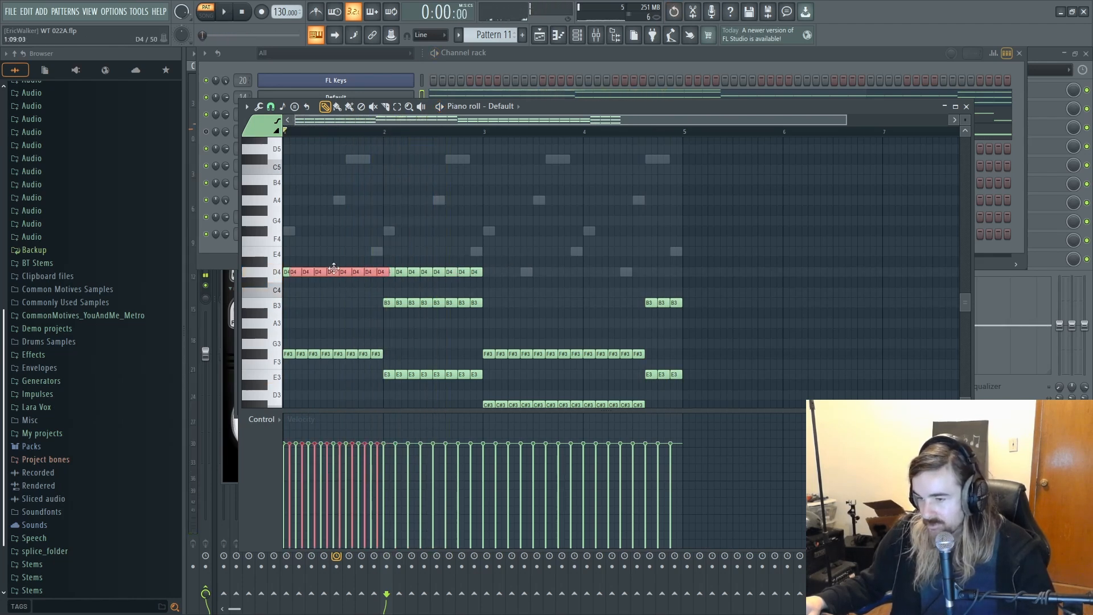
left_click_drag(334, 267, 433, 227)
key("space")
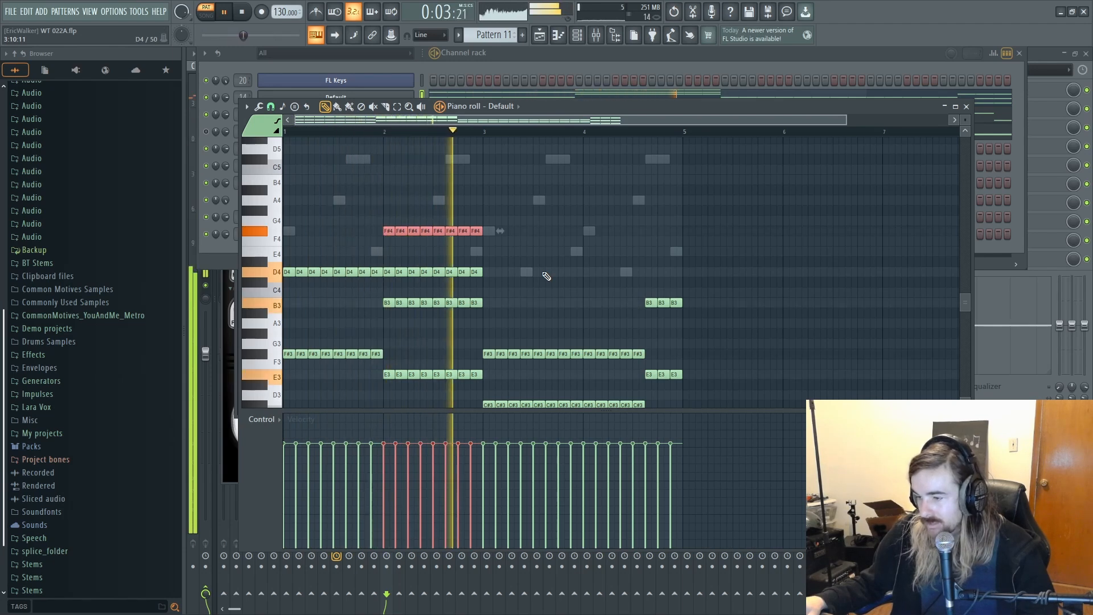
key("ctrl+d")
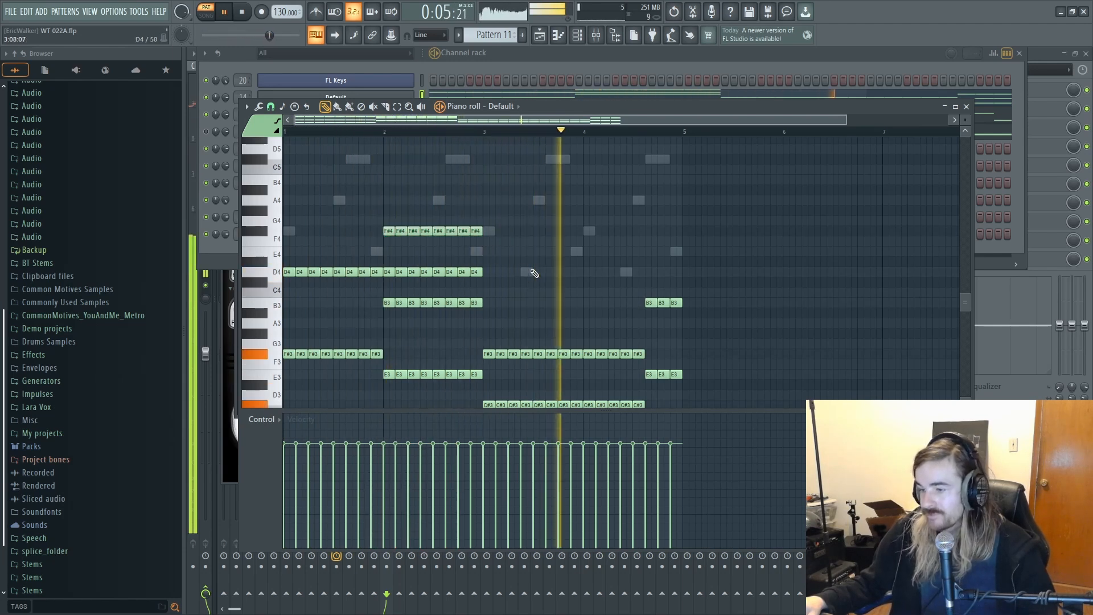
Step: Try a row of D4 notes above the third chord, copied from its F#3 notes, and play the pattern
left_click_drag(675, 326, 282, 354)
key("space")
left_click_drag(387, 354, 587, 273)
key("space")
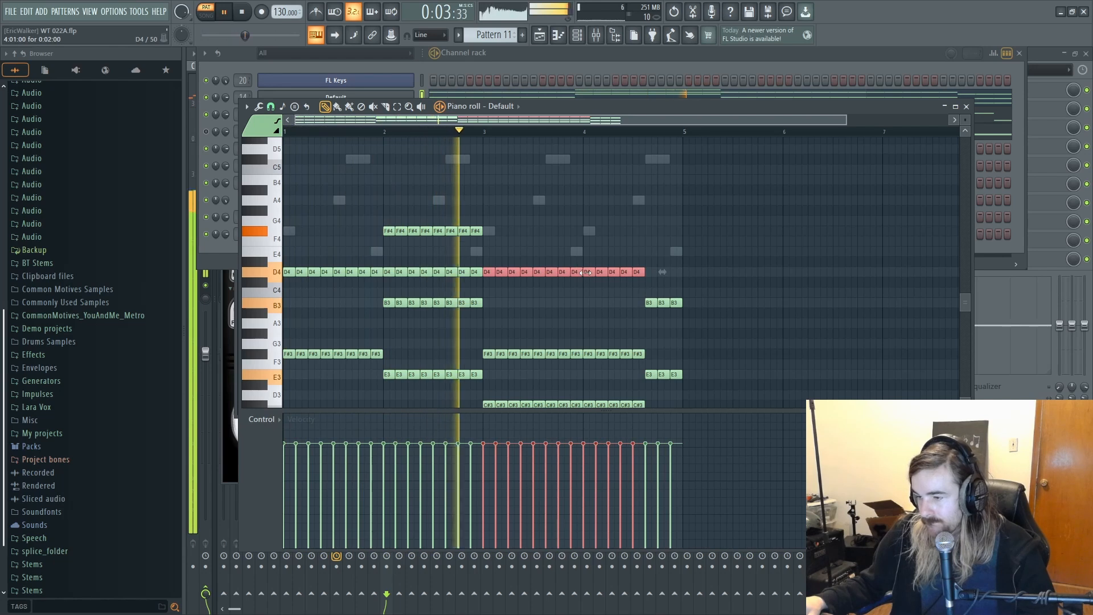
Step: Undo the D4 row above the third chord, remove its leftover pasted F#3 copies and stop playback
key("ctrl+z")
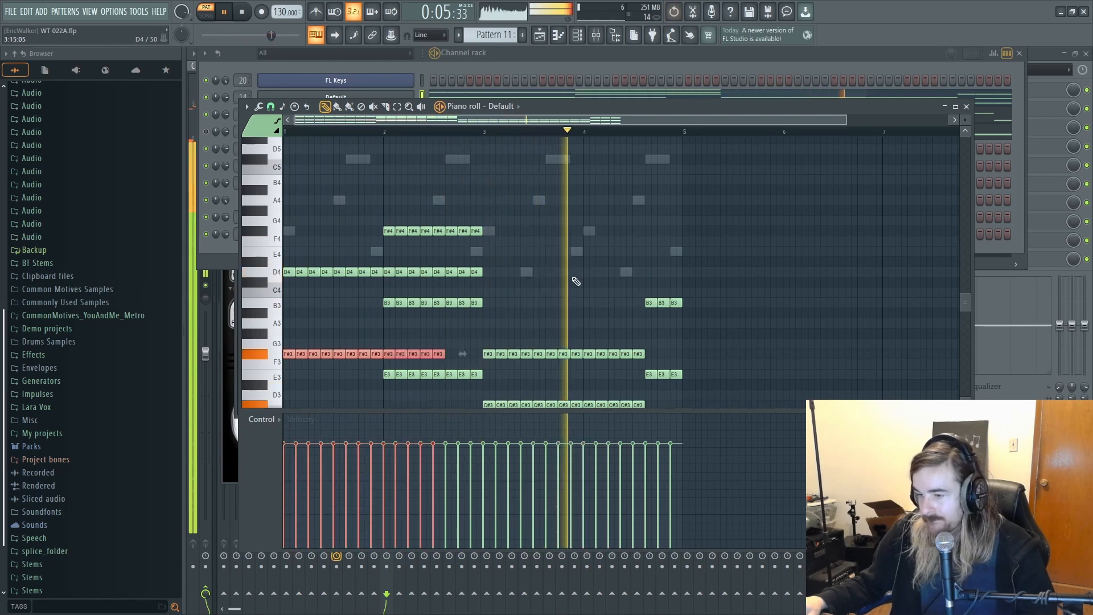
key("ctrl+z")
key("Delete")
key("space")
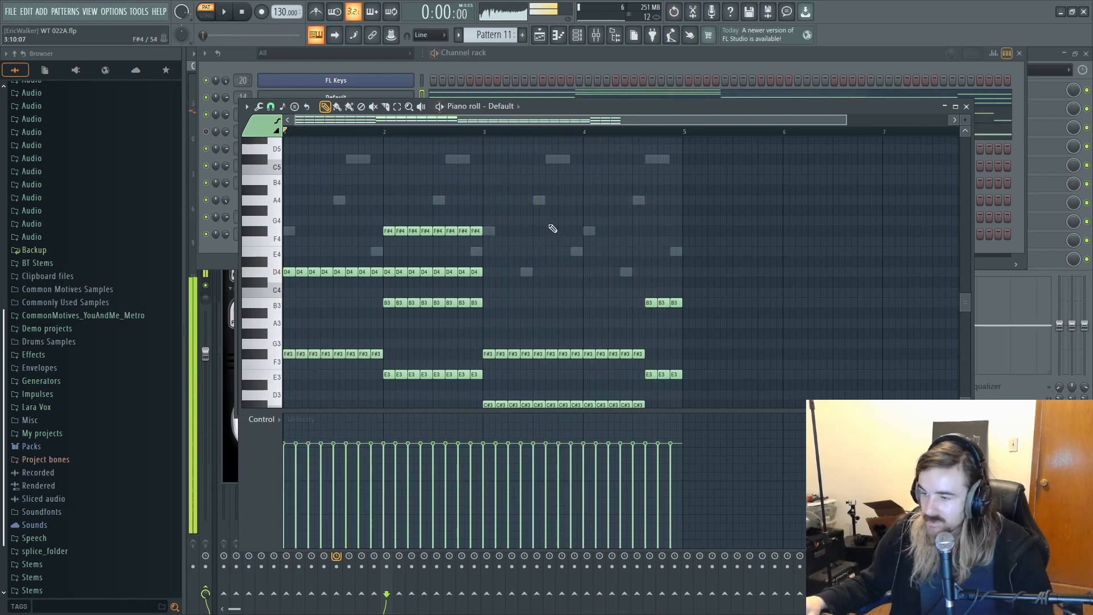
Step: Delete the F#4 notes above bar 2 and listen to the chord progression
left_click_drag(573, 196, 383, 253)
key("Delete")
key("space")
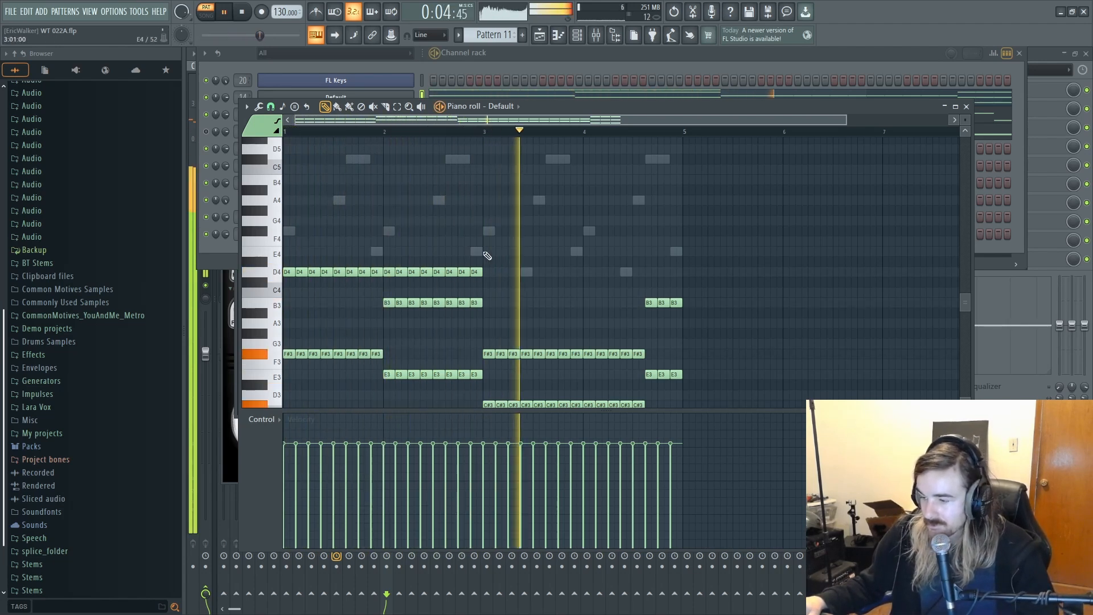
scroll(705, 295, "down", 1)
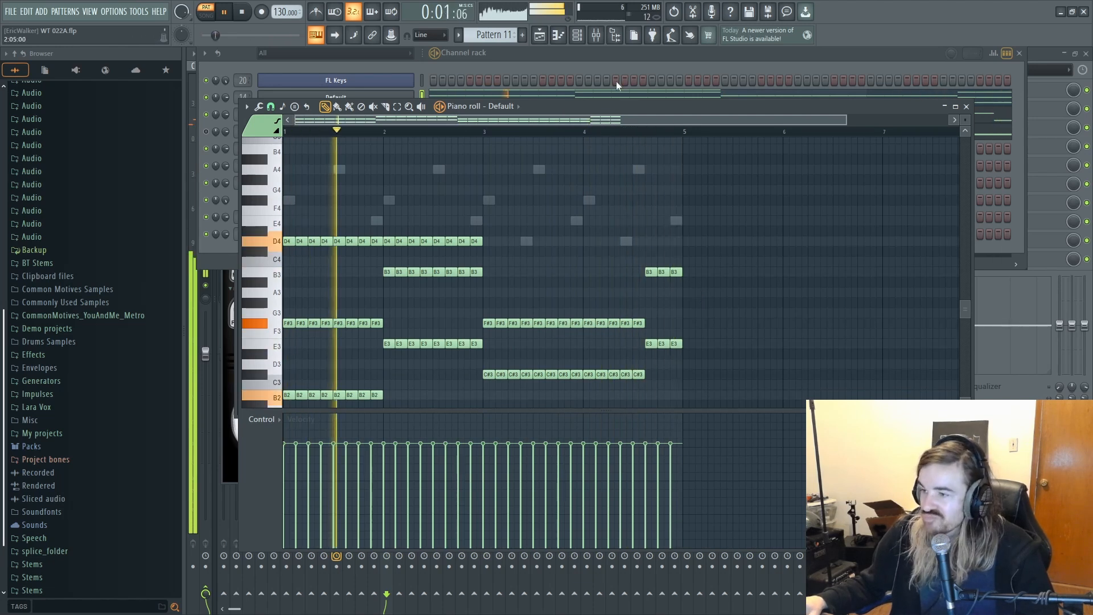
key("space")
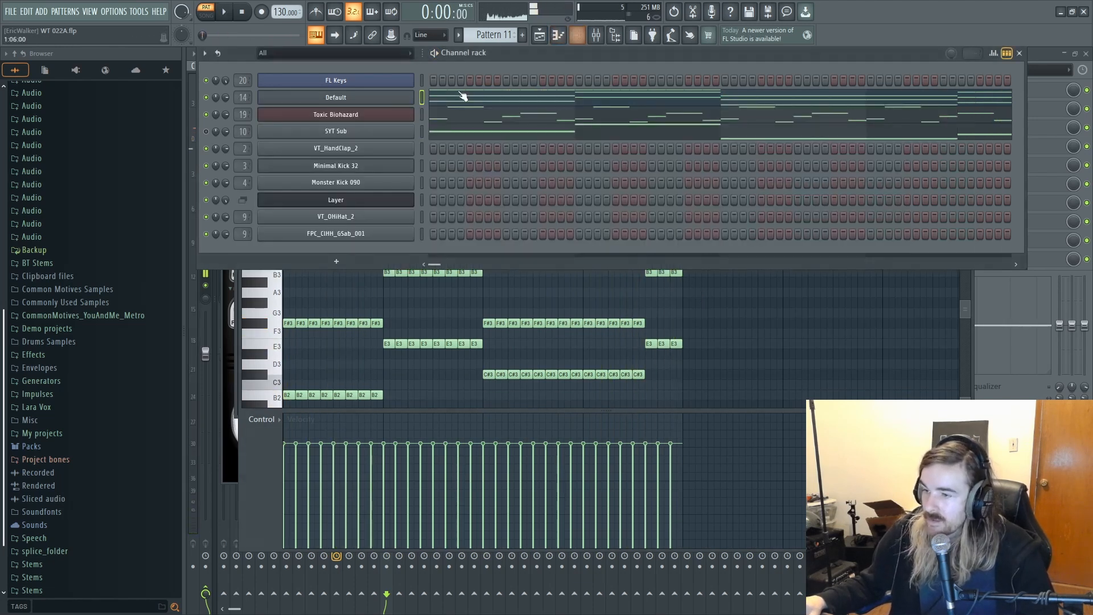
Step: Load Fruity parametric EQ 2 on mixer Insert 14 and apply its 20Hz + 18kHz cut preset
left_click(576, 35)
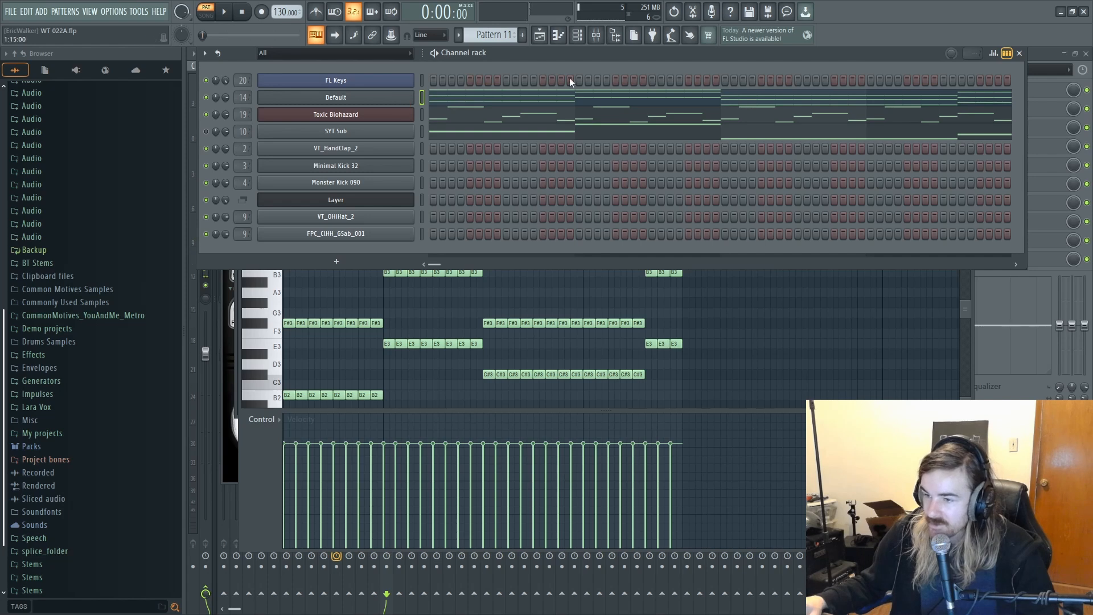
left_click(596, 36)
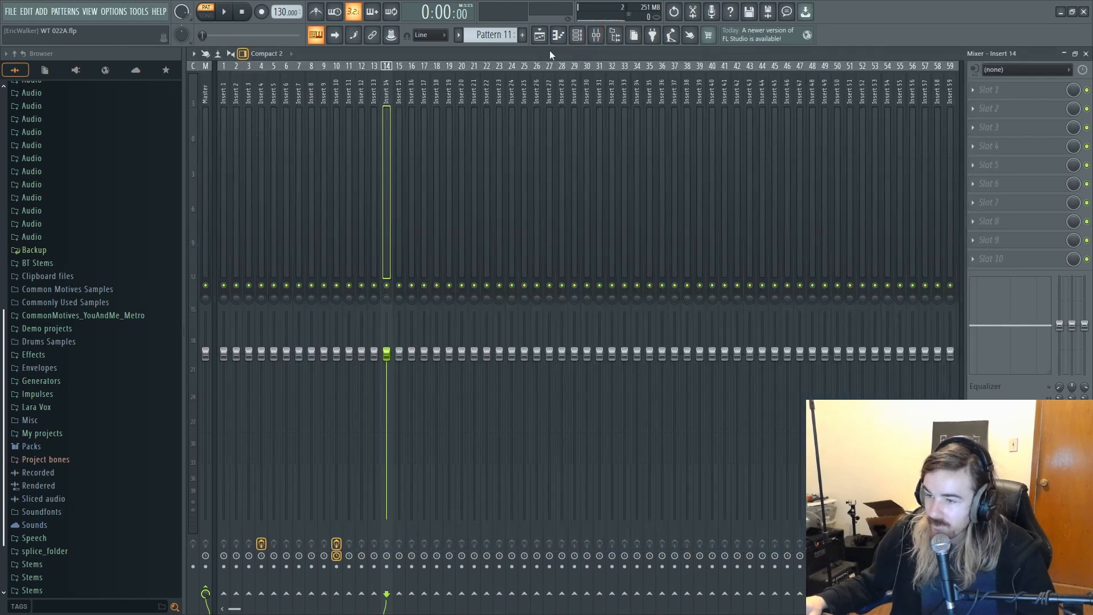
left_click(999, 90)
left_click(286, 499)
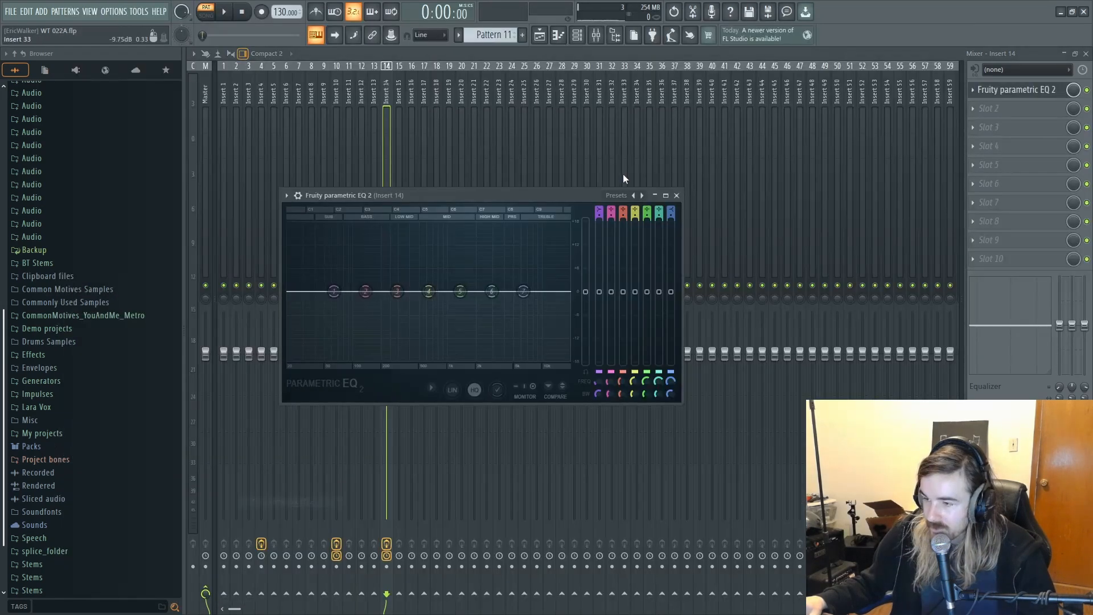
left_click(642, 196)
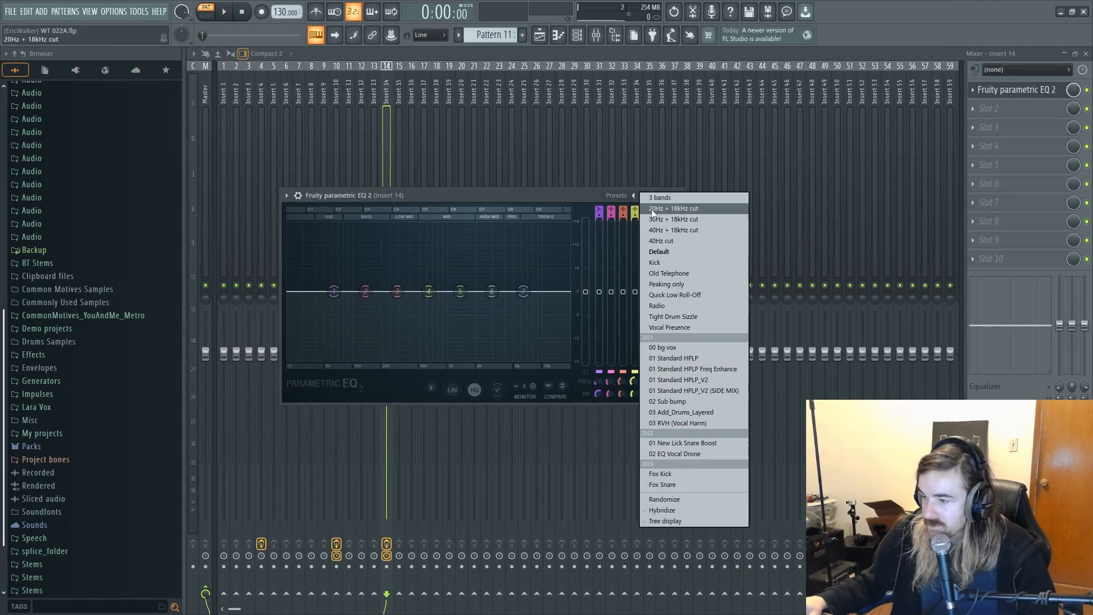
left_click(651, 210)
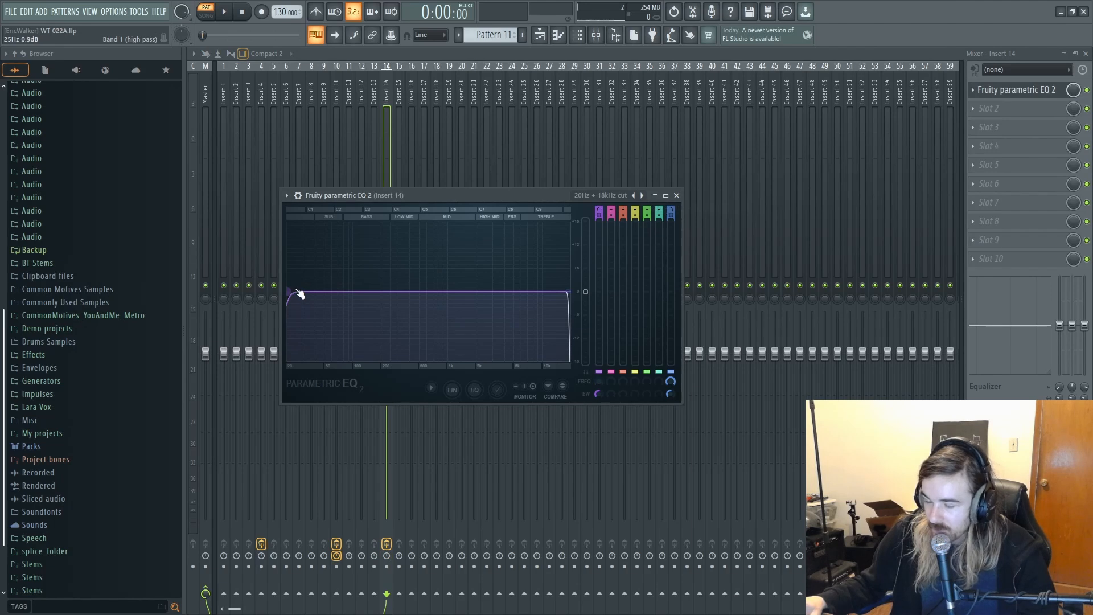
Step: During playback, raise the EQ's high pass to about 139 Hz and lower its low pass to about 15.6 kHz
key("space")
left_click_drag(299, 293, 364, 292)
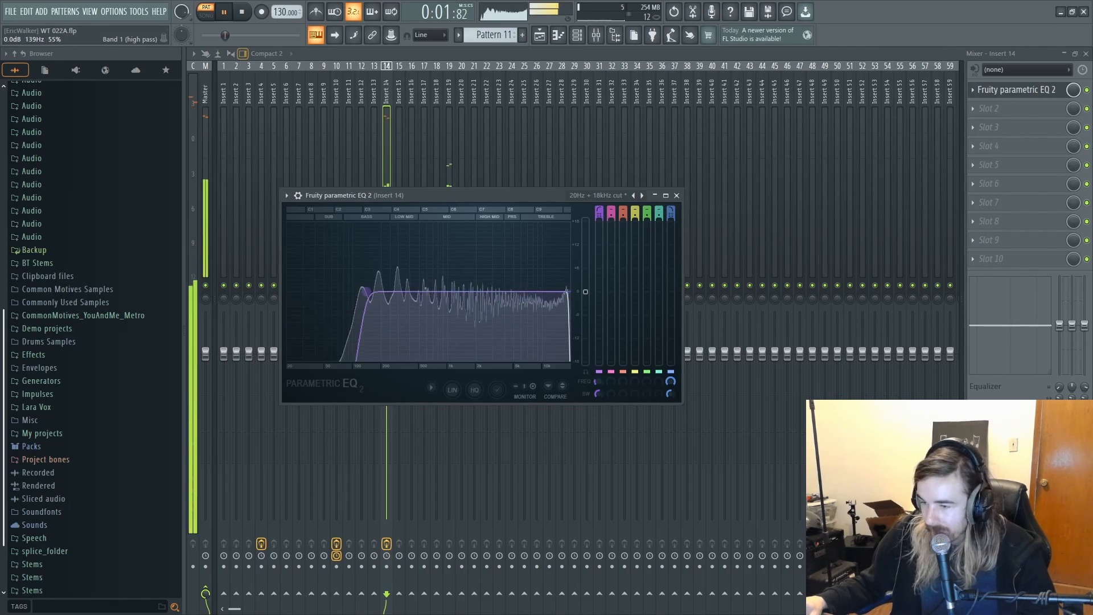
left_click_drag(568, 292, 560, 292)
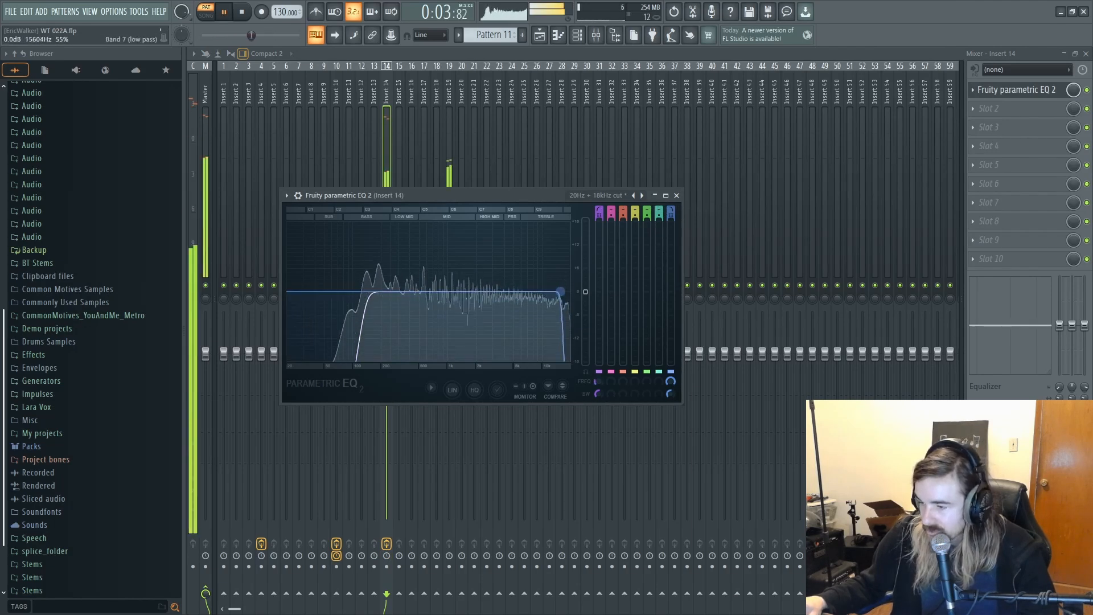
key("space")
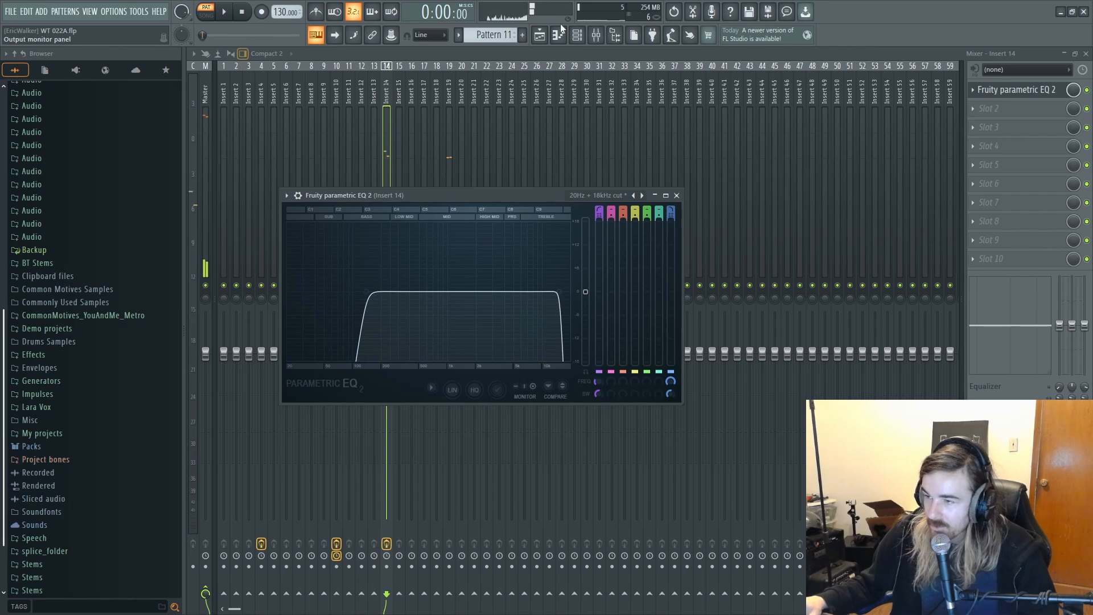
Step: In the Default channel's notes, select the root rows of the four chords (B2, E3, F#2 and A2) and copy them
left_click(576, 35)
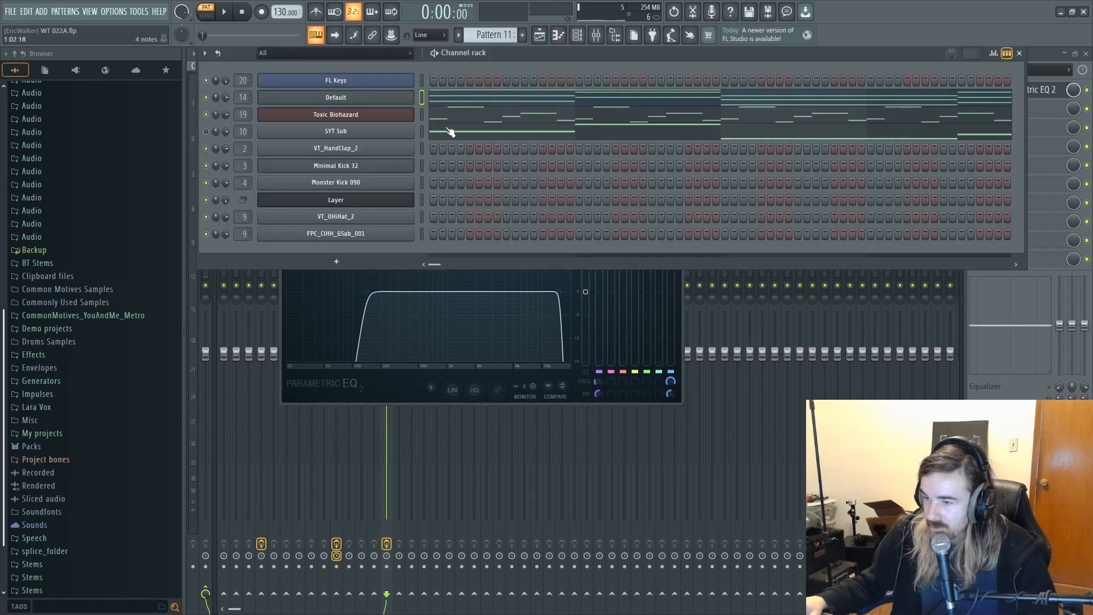
left_click(511, 103)
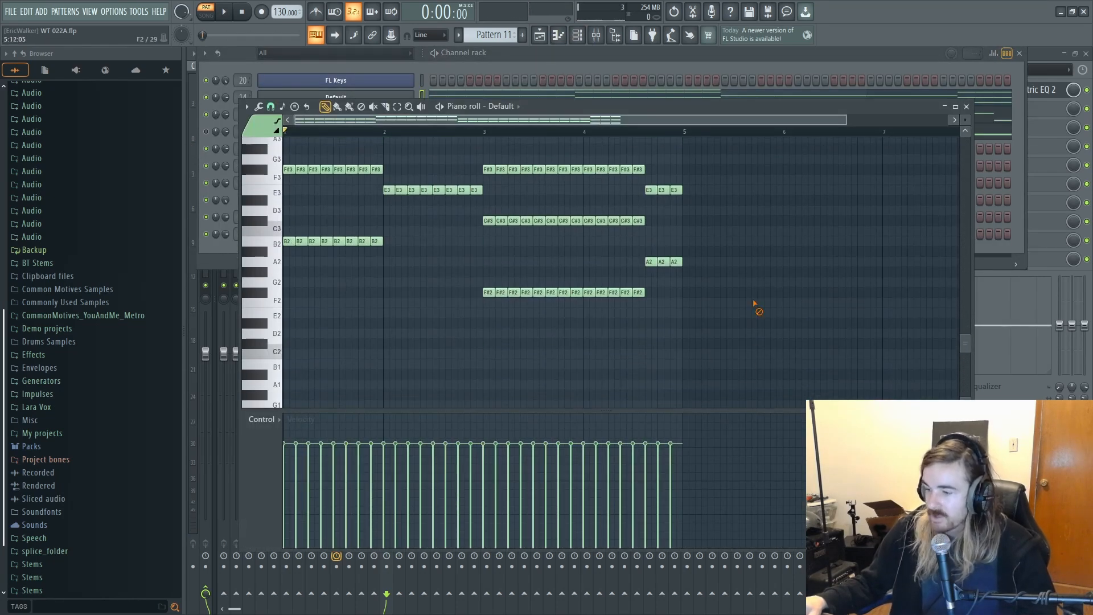
left_click_drag(727, 256, 429, 349)
left_click_drag(489, 185, 379, 207)
left_click_drag(401, 237, 276, 255)
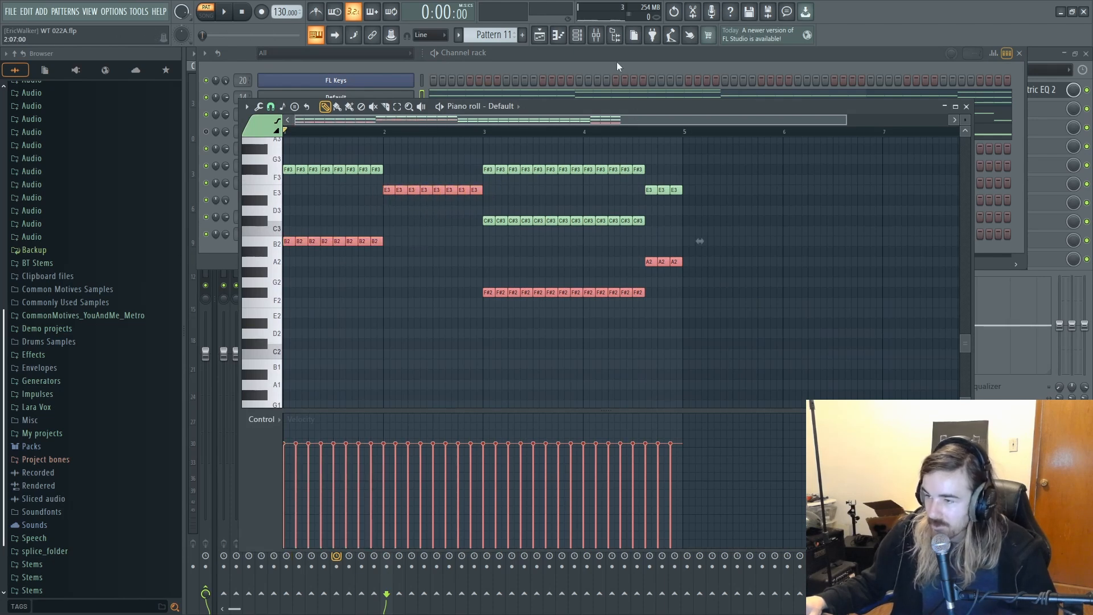
Step: Replace the long notes in the SYT Sub channel with the copied B2, E3, F#2 and A2 root notes
left_click(617, 62)
left_click(519, 131)
right_click(333, 241)
right_click(433, 190)
right_click(603, 309)
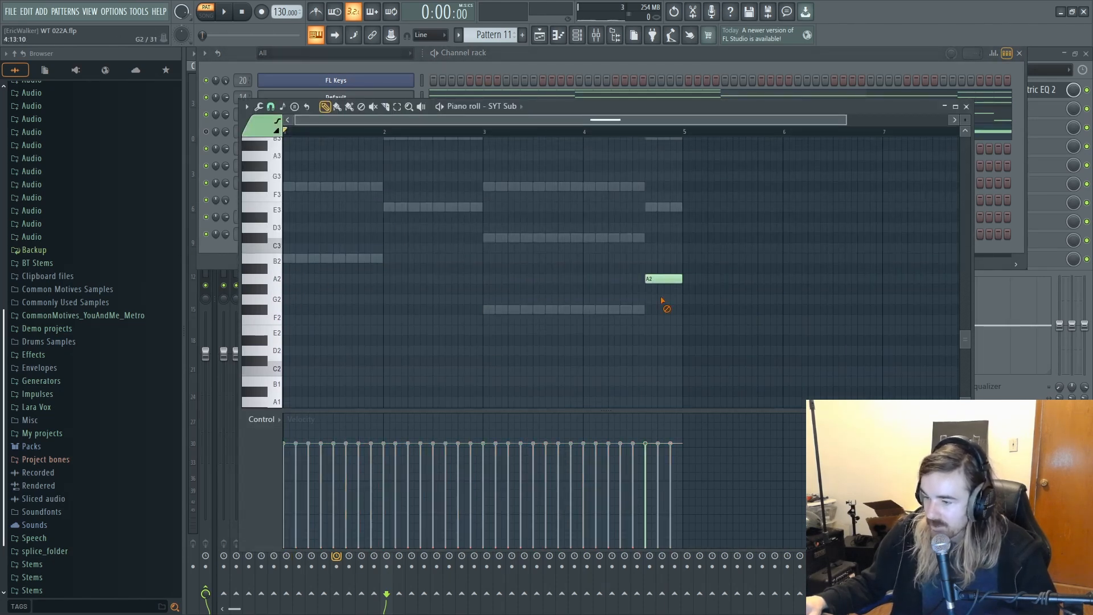
right_click(661, 279)
key("ctrl+v")
Step: Play the pattern to hear the repeated root notes on SYT Sub with the other channels
key("space")
key("space")
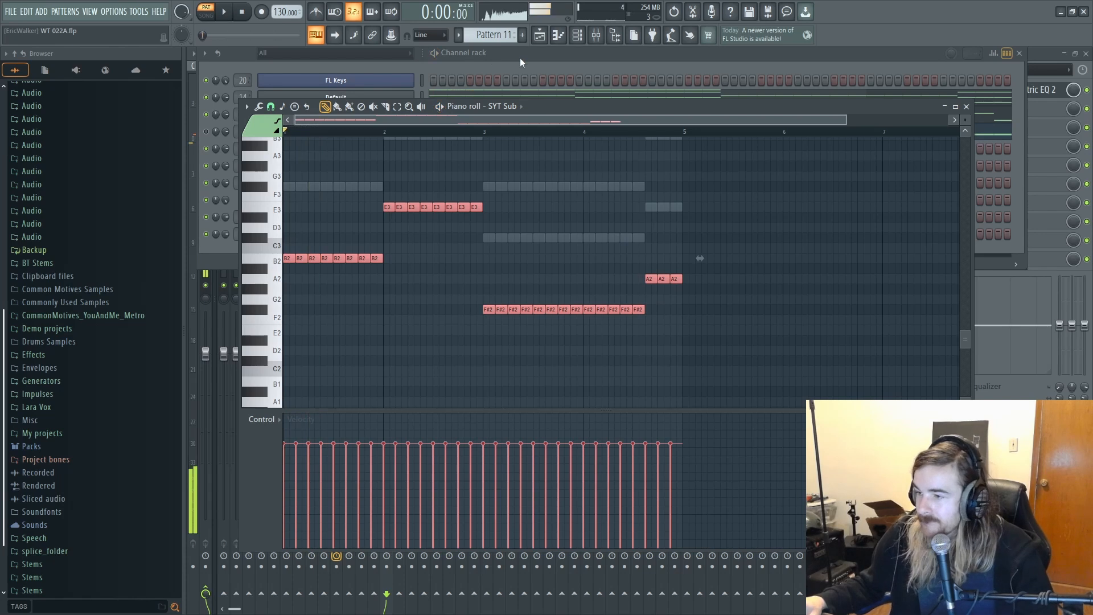
double_click(596, 36)
left_click(494, 71)
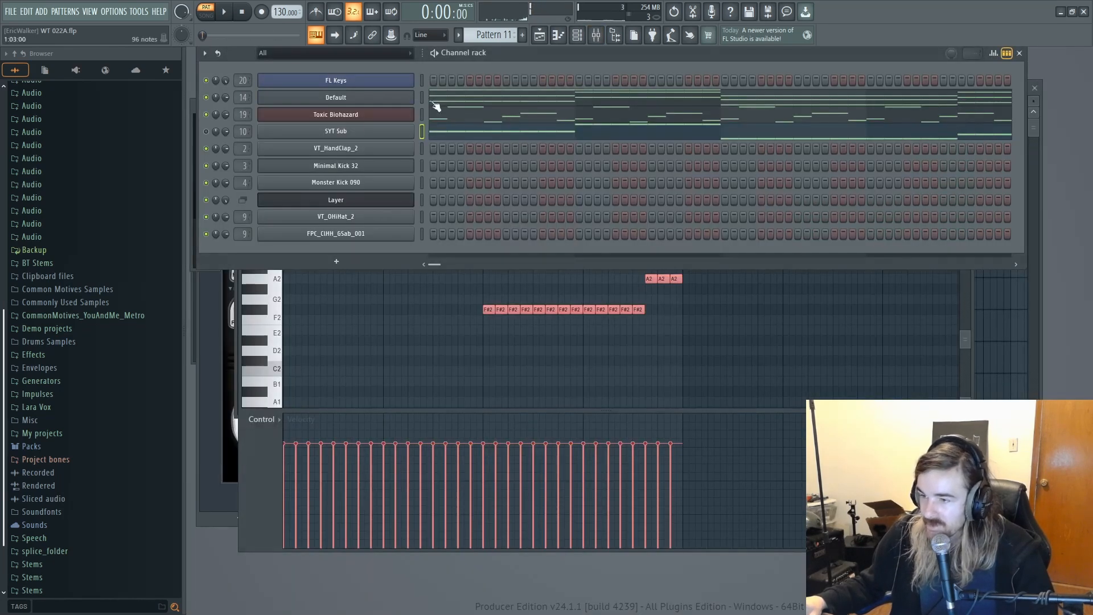
key("space")
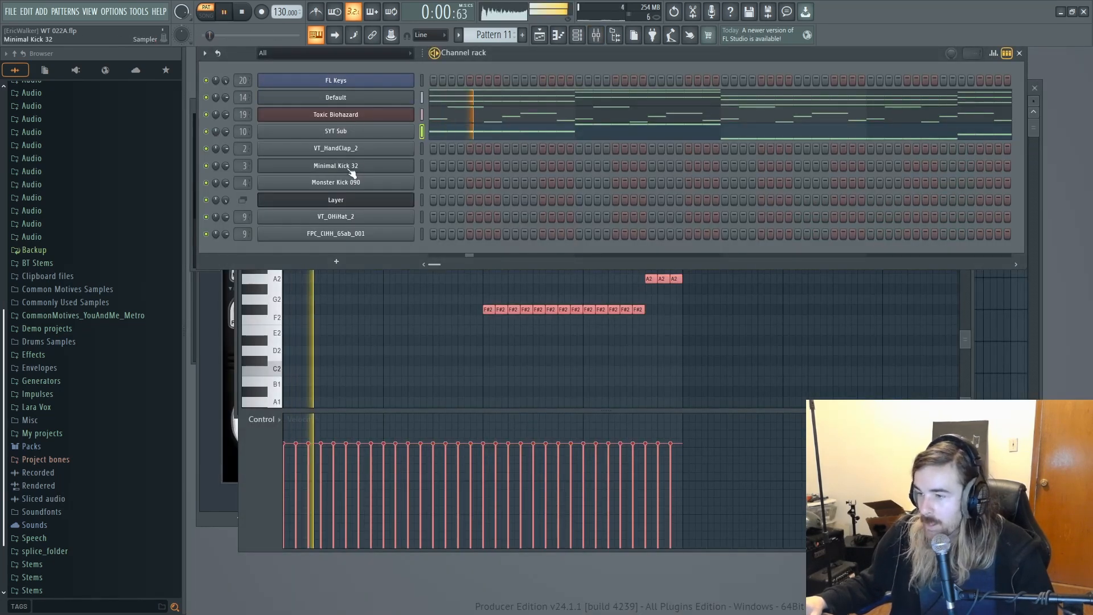
key("space")
Step: Copy the state of the Default synth's operator 1 volume envelope
left_click(378, 138)
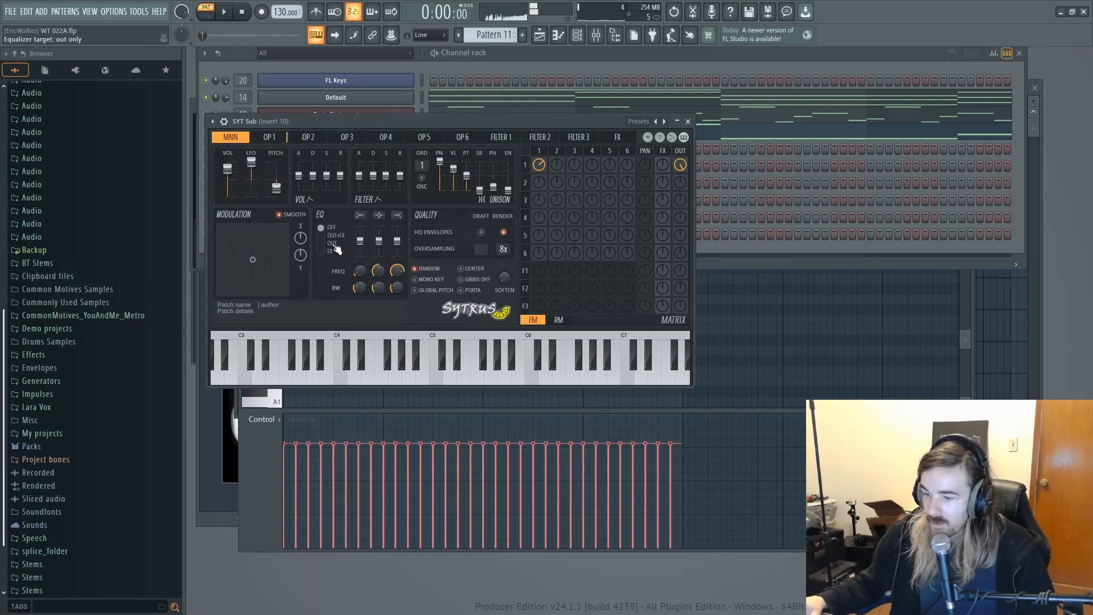
left_click(268, 137)
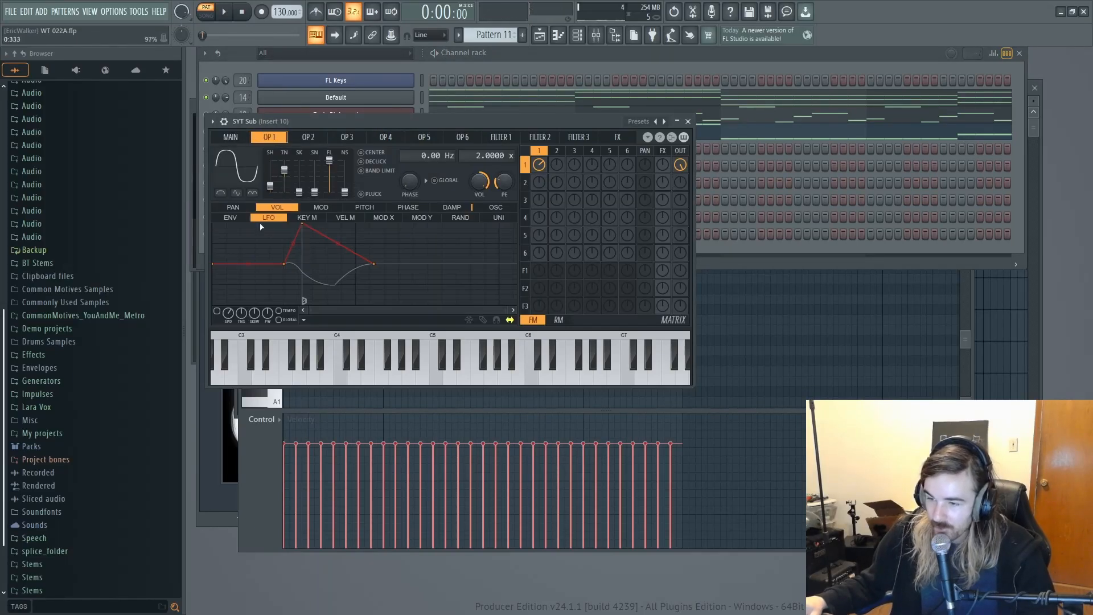
left_click(464, 73)
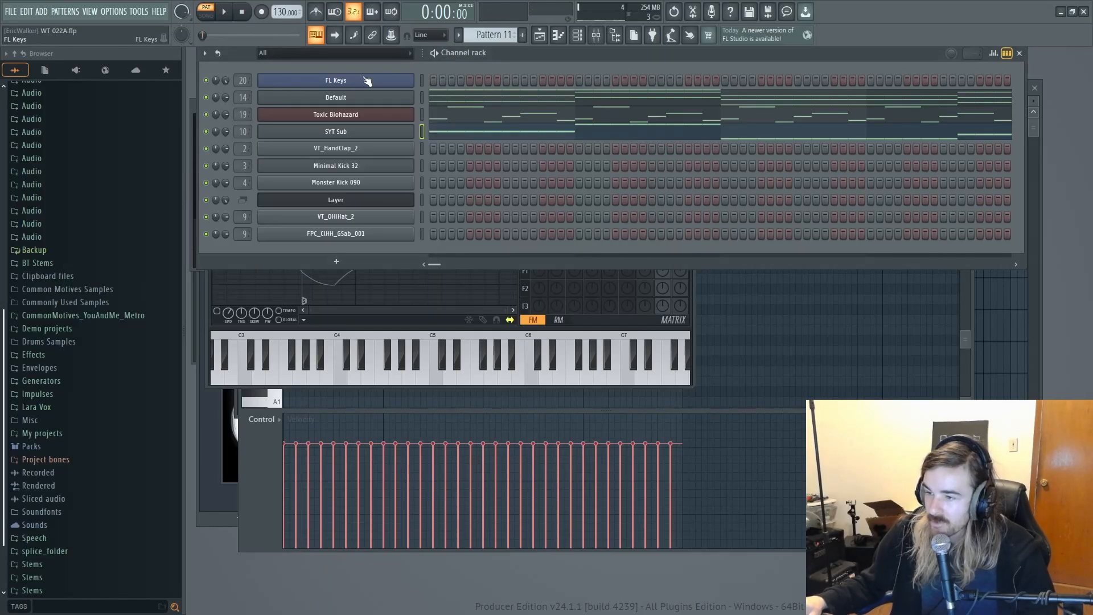
left_click(326, 99)
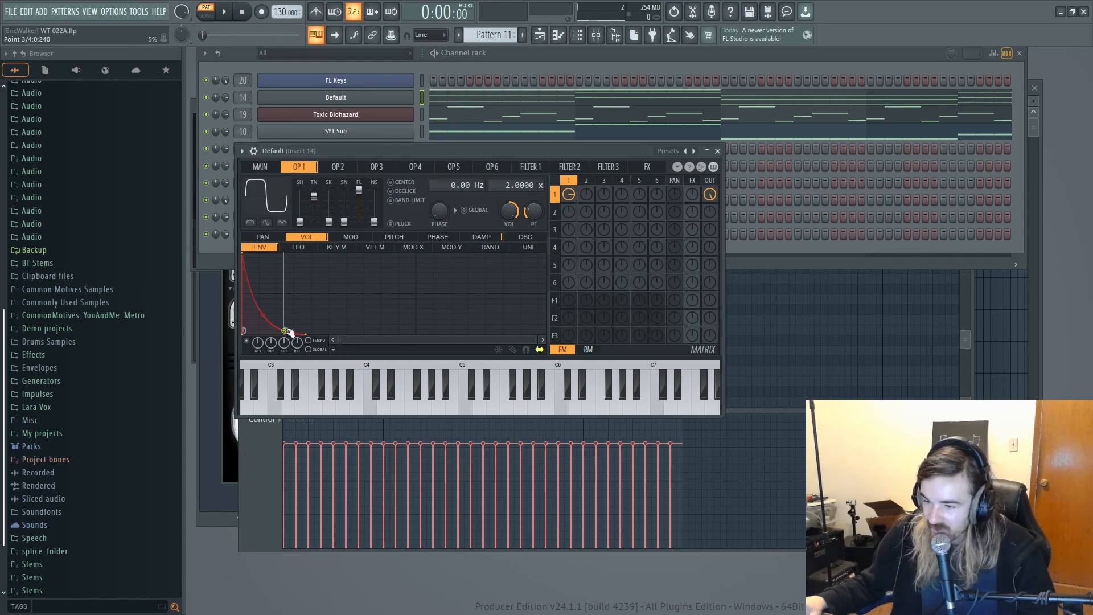
left_click(334, 351)
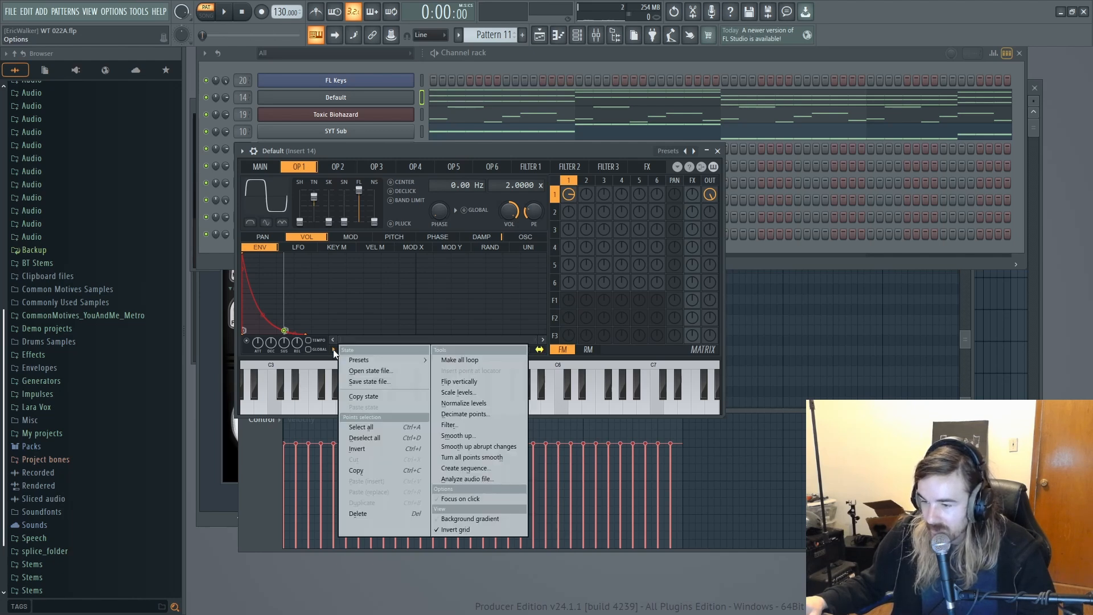
left_click(353, 395)
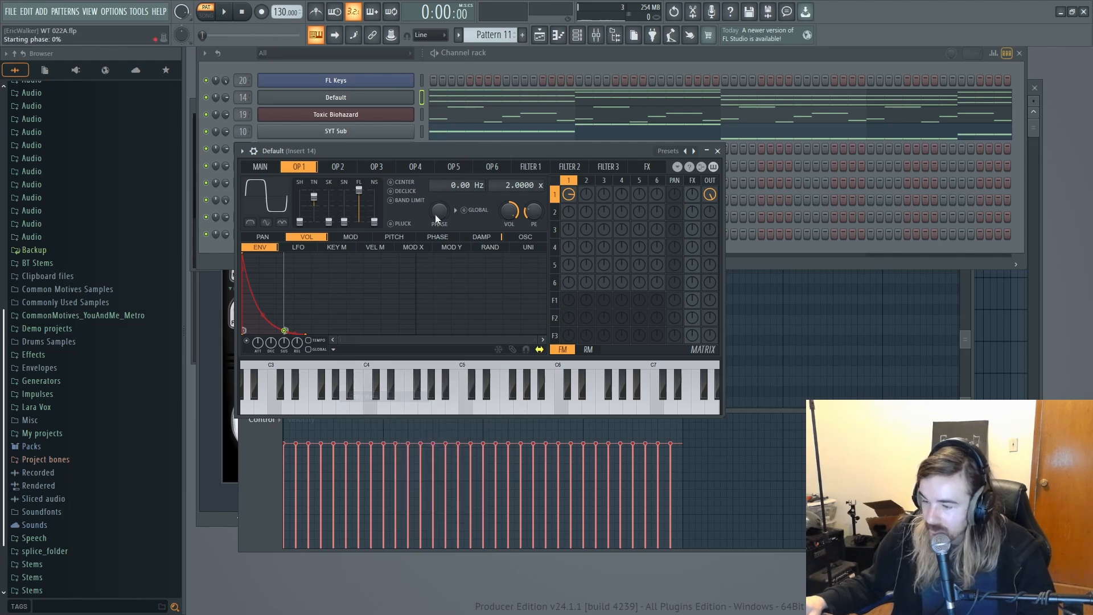
left_click(521, 51)
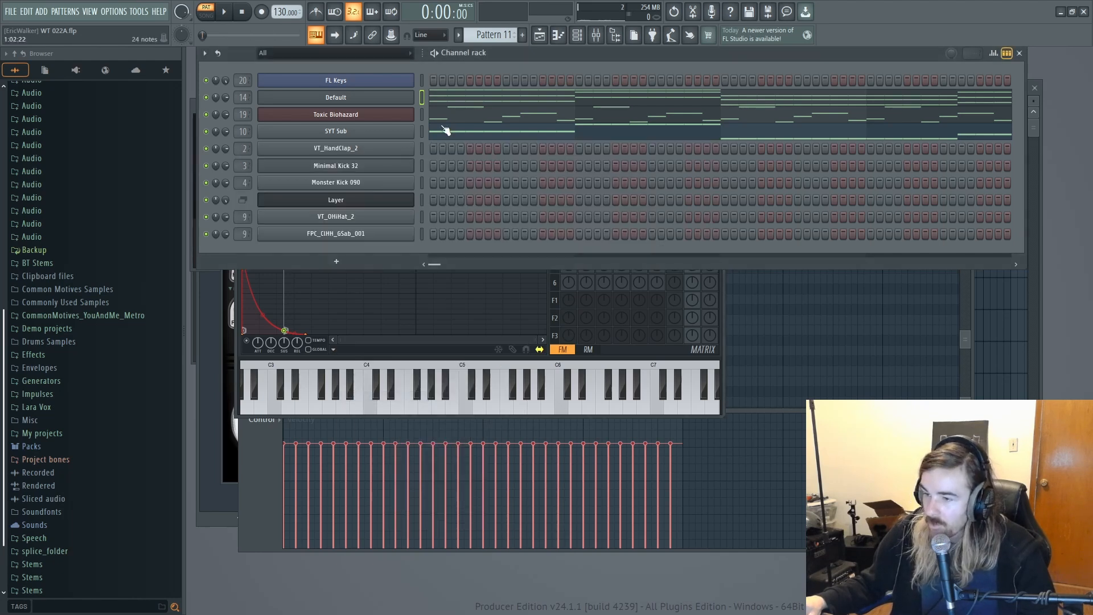
Step: Paste the copied envelope state into SYT Sub's operator 1 volume envelope and listen to the pattern
left_click(337, 132)
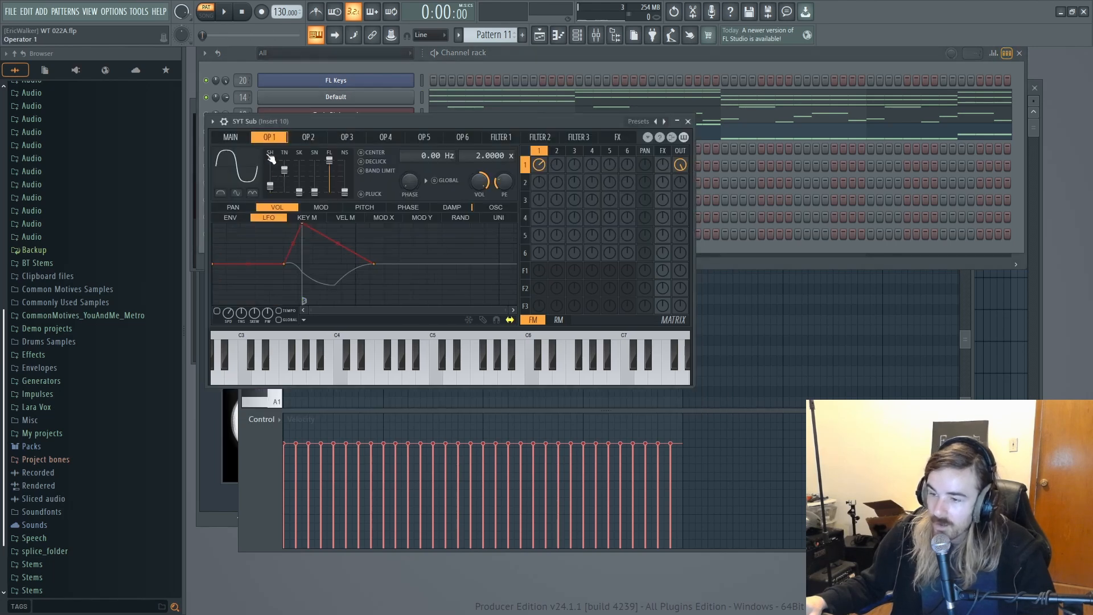
left_click(230, 218)
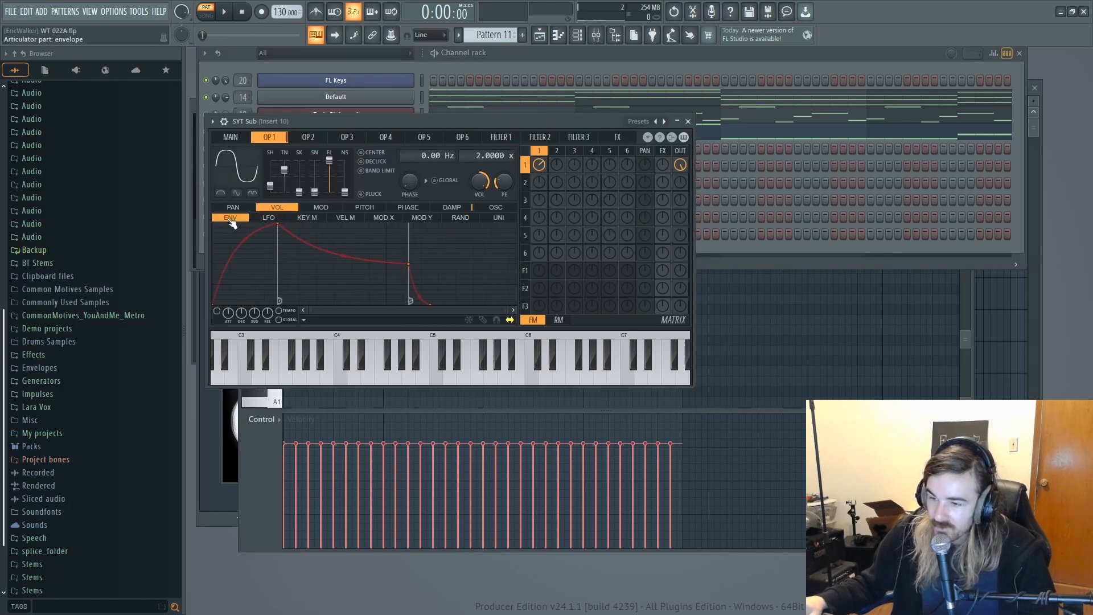
left_click(305, 320)
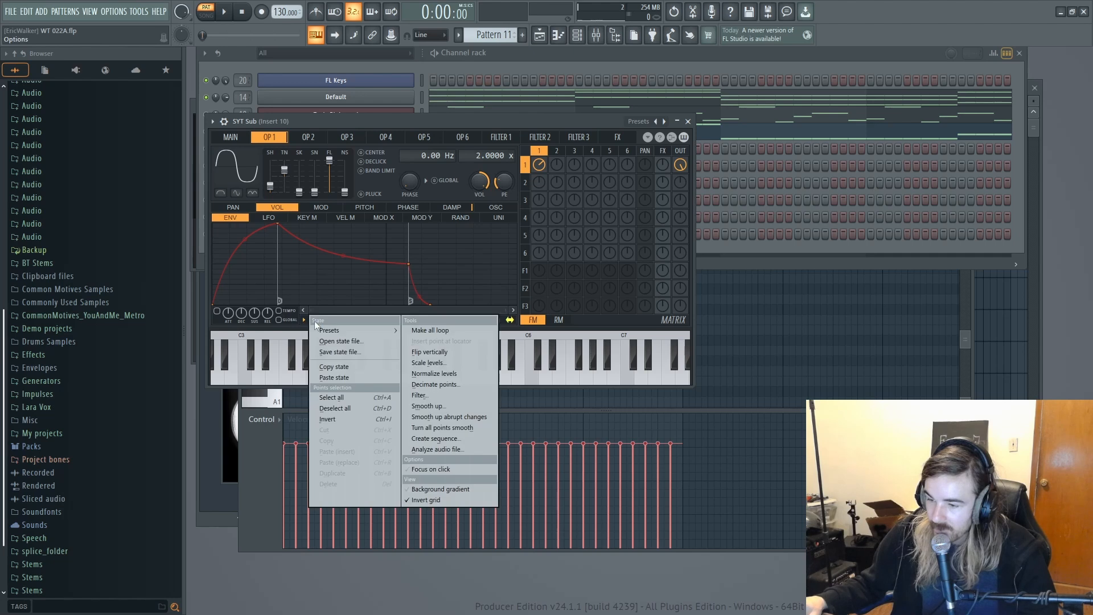
left_click(336, 379)
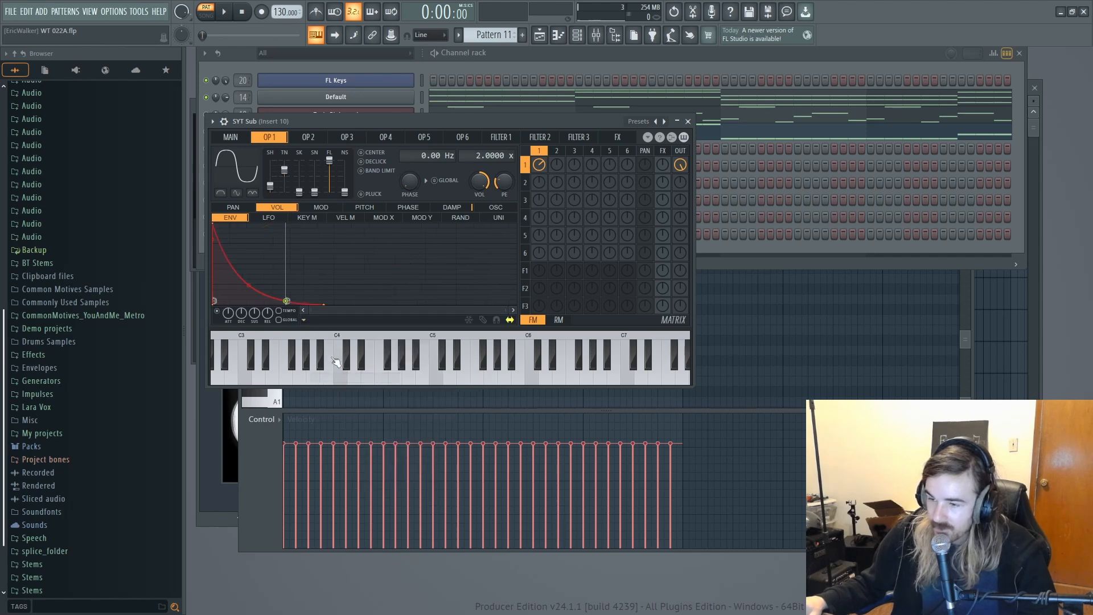
key("space")
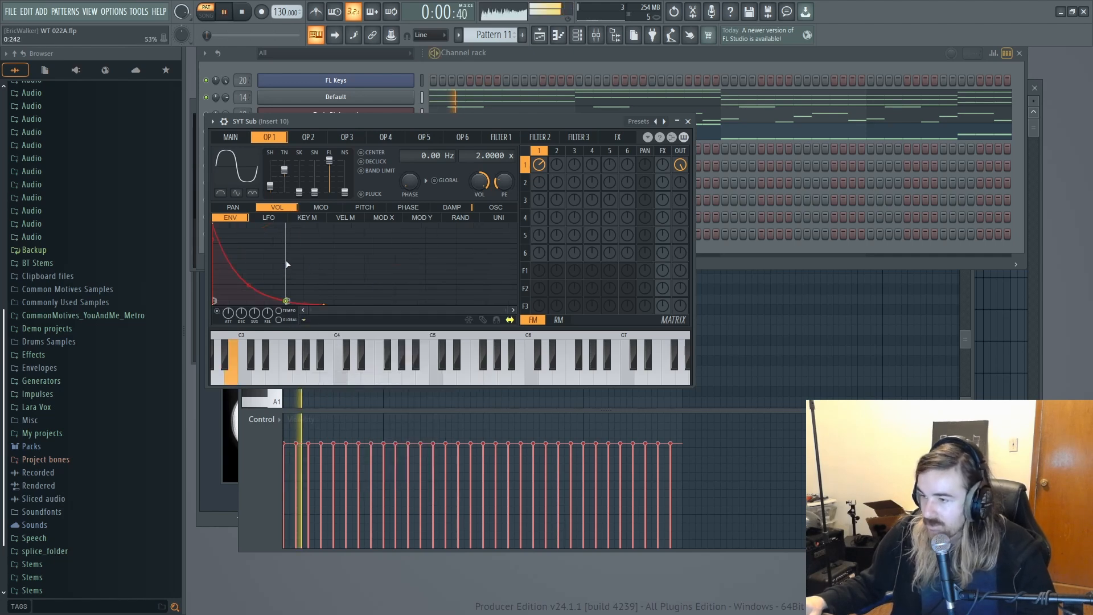
left_click(568, 68)
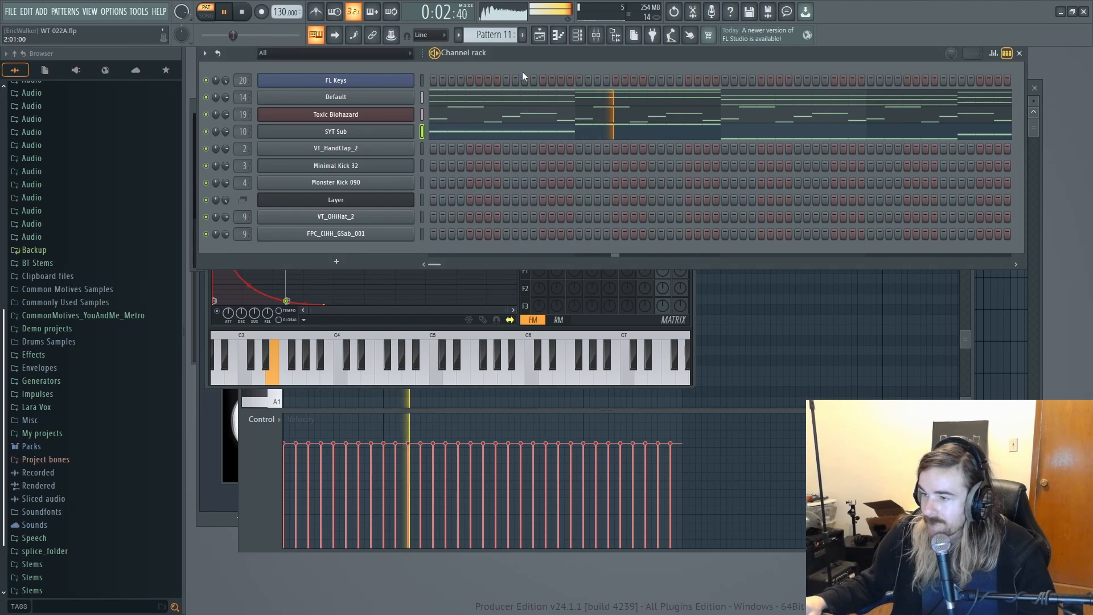
key("space")
Step: Apply the 20Hz + 18kHz cut preset to Insert 10's Fruity parametric EQ 2 and raise its high-pass cutoff slightly during playback
left_click(597, 36)
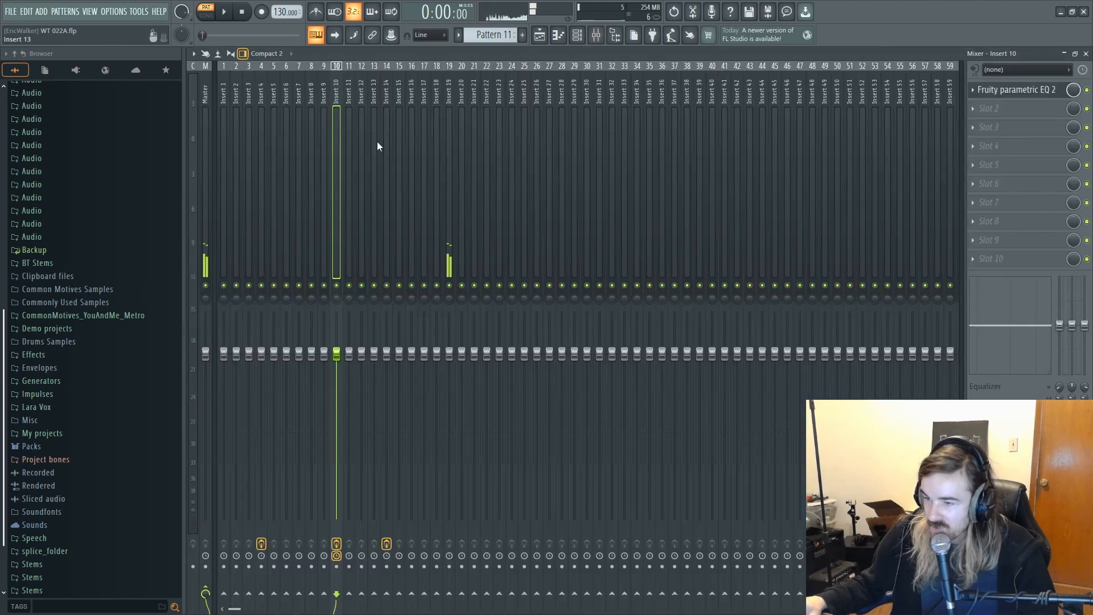
left_click(987, 91)
key("space")
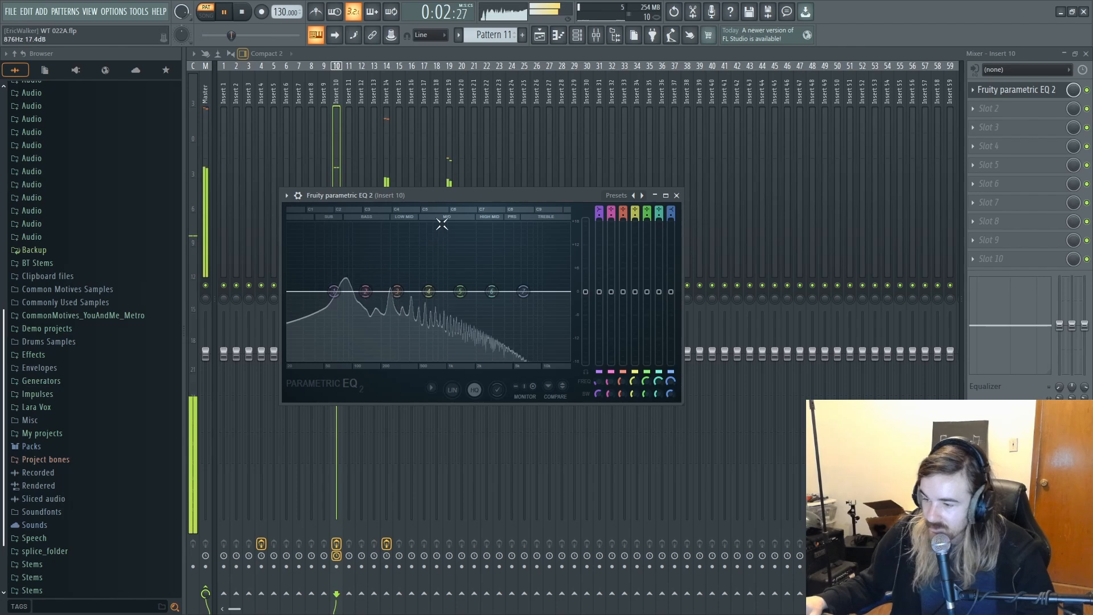
key("space")
right_click(644, 196)
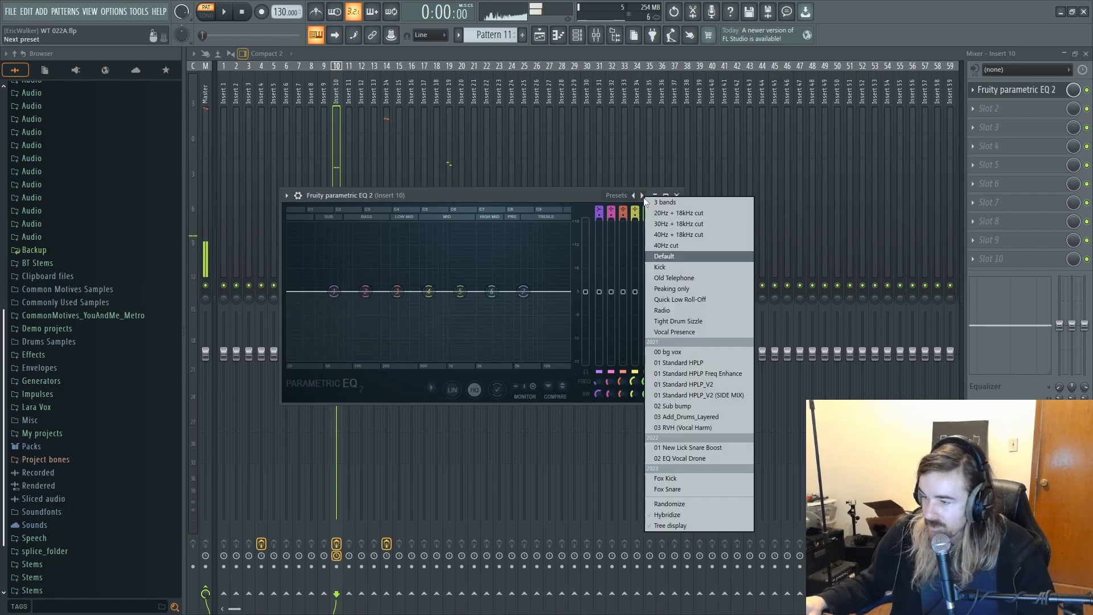
left_click(667, 213)
key("space")
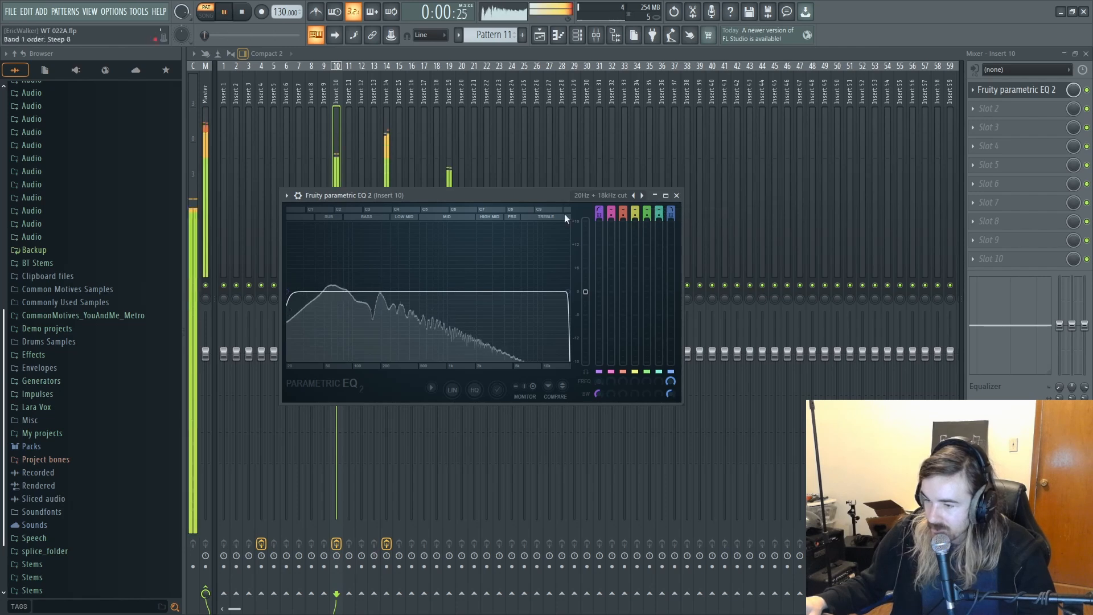
left_click_drag(289, 292, 298, 292)
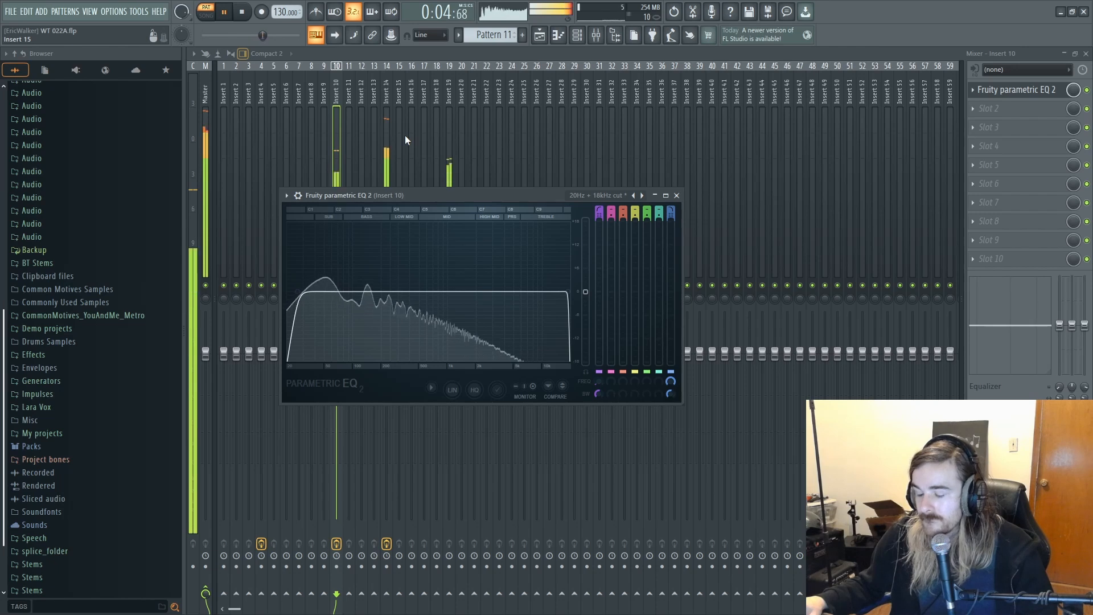
Step: Solo mixer Insert 14 and load Fruity Multiband Compressor in its third effect slot with the Mastering 2.4dB preset
left_click(386, 153)
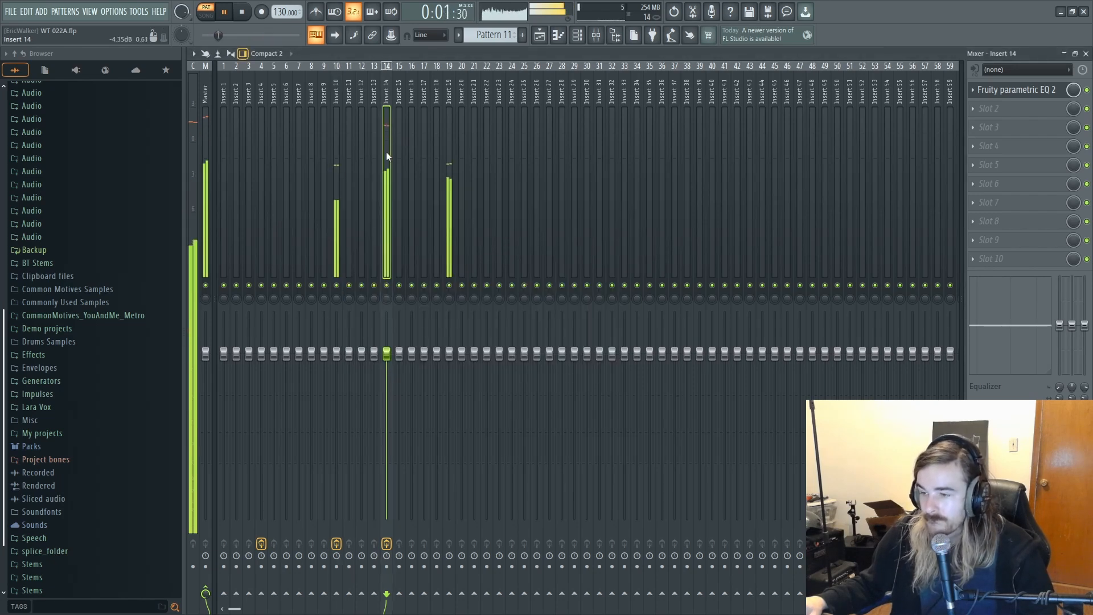
right_click(387, 285)
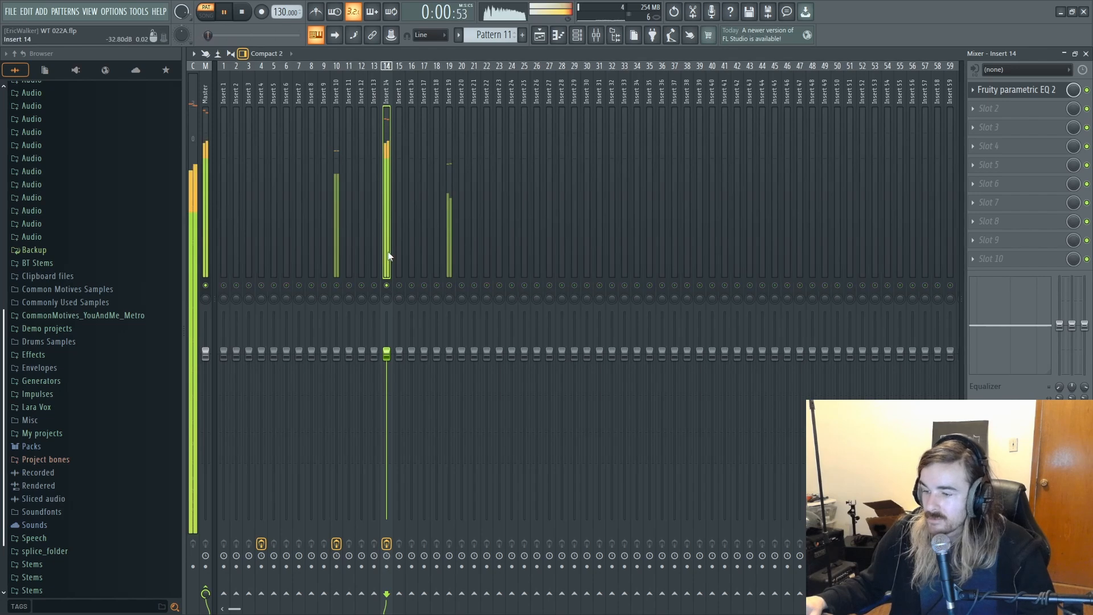
left_click(1008, 127)
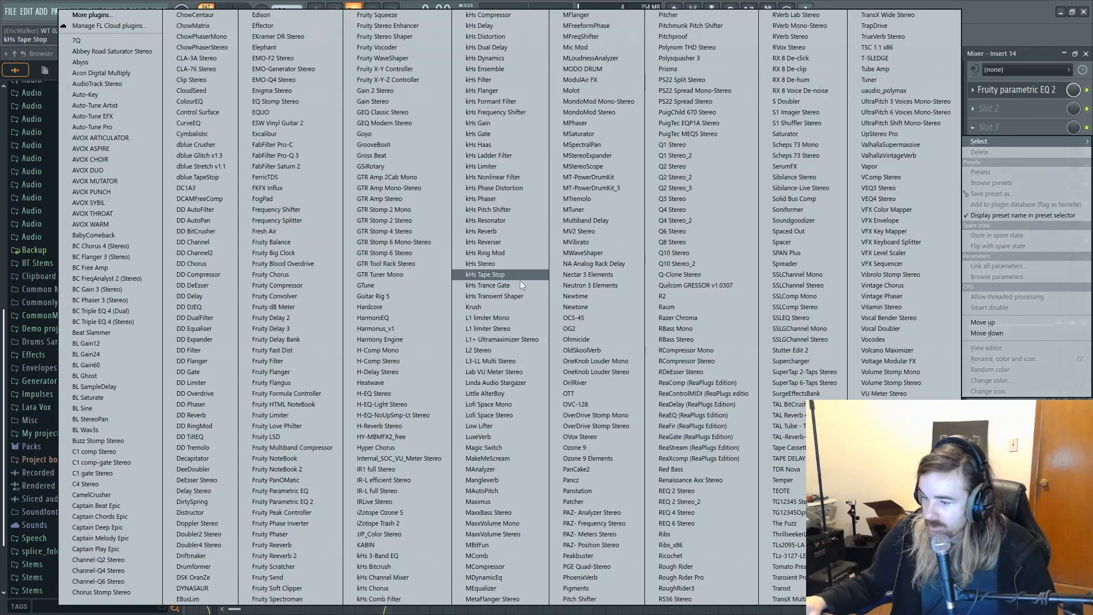
left_click(296, 448)
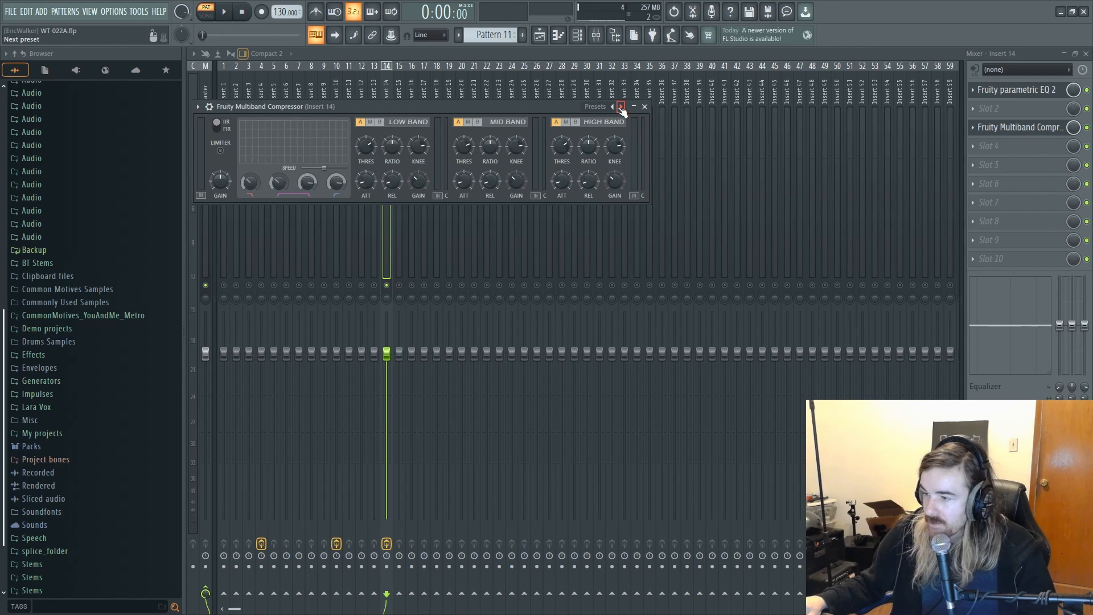
left_click(621, 107)
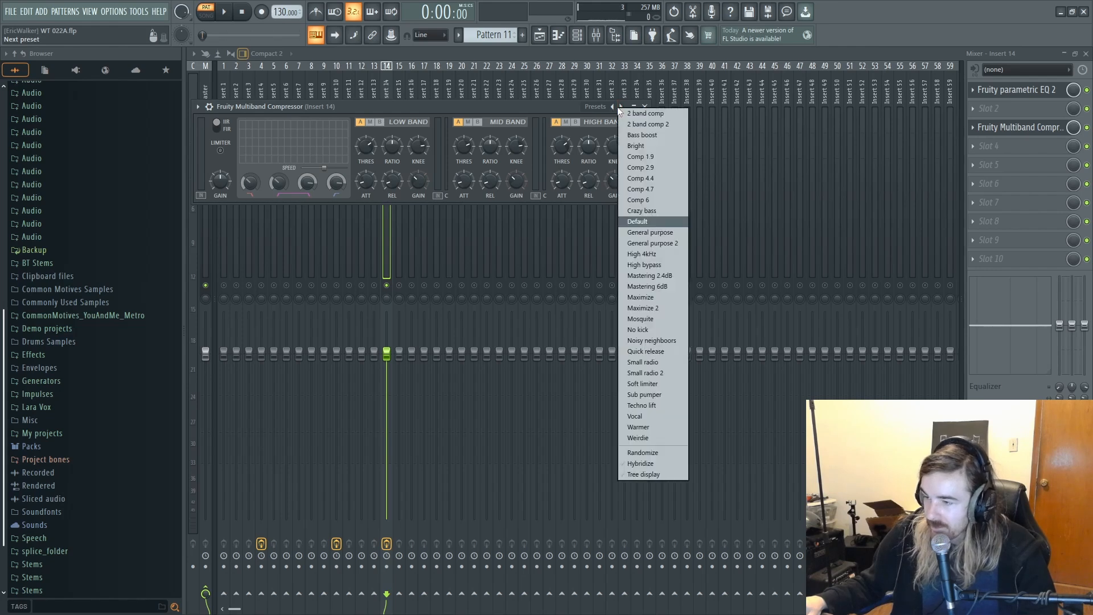
left_click(636, 277)
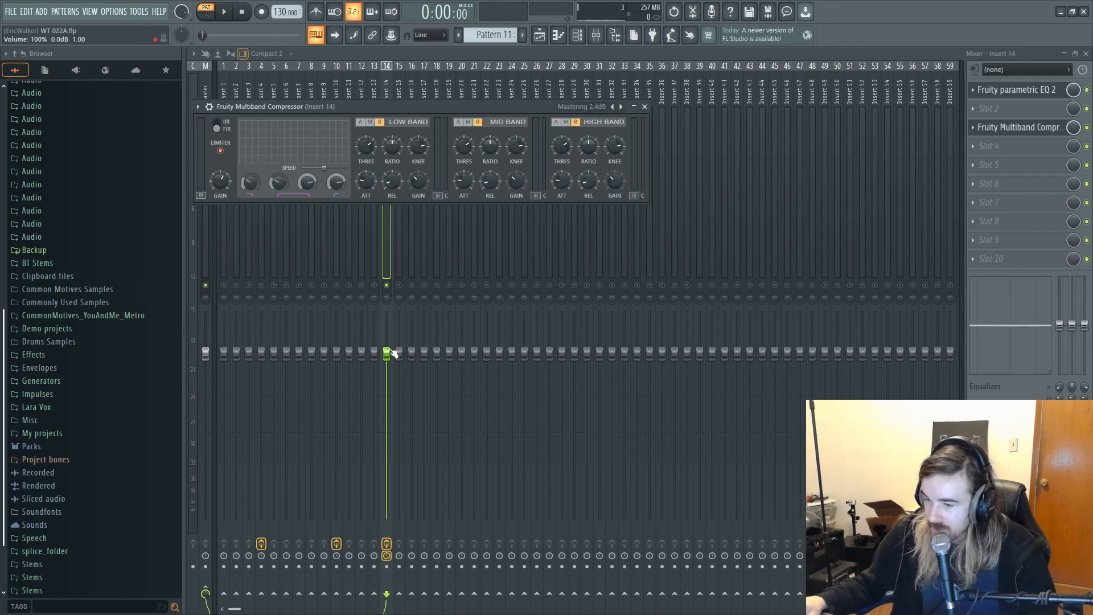
Step: Lower Insert 14's volume to 78% (-5.3 dB), check it soloed during playback, and unsolo the track
key("space")
key("space")
left_click_drag(390, 352, 387, 391)
key("space")
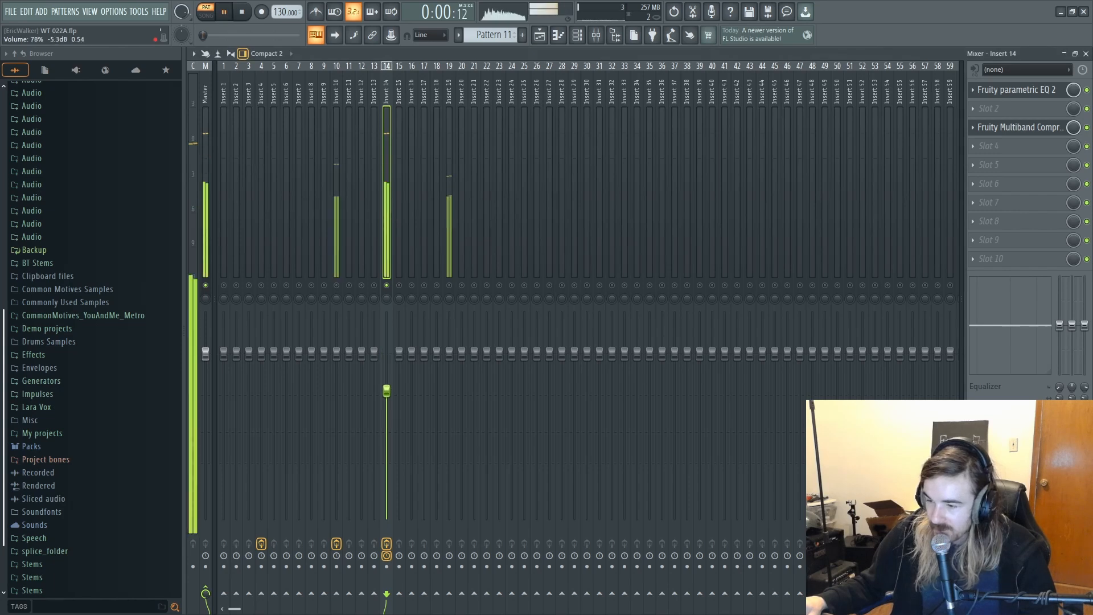
right_click(387, 286)
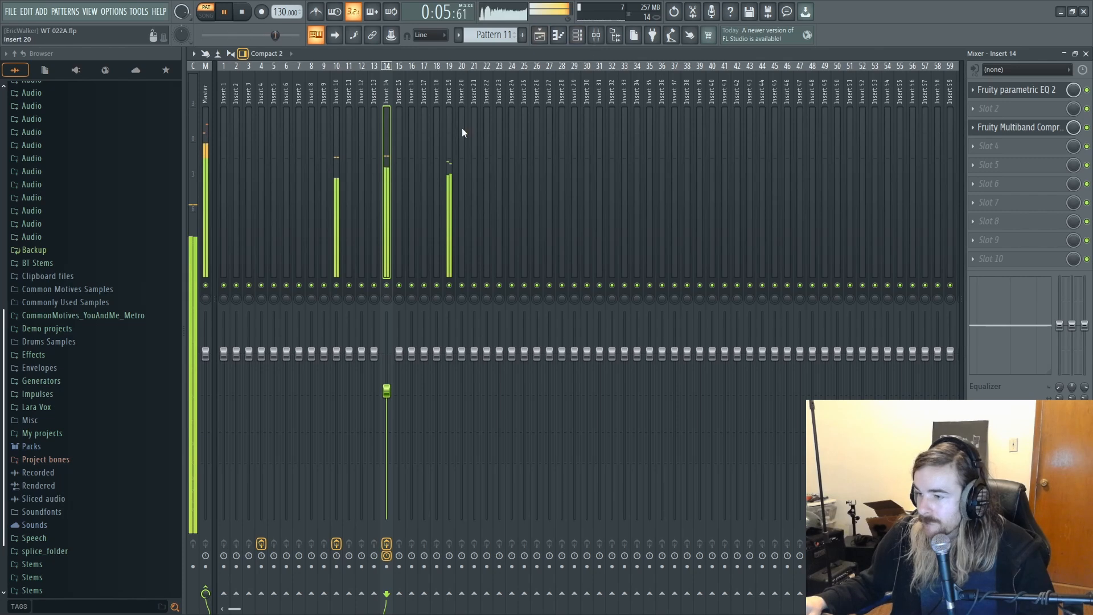
Step: Load Fruity parametric EQ 2 on Insert 19 with the 20Hz + 18kHz cut preset and raise its high-pass cutoff during playback
left_click(452, 163)
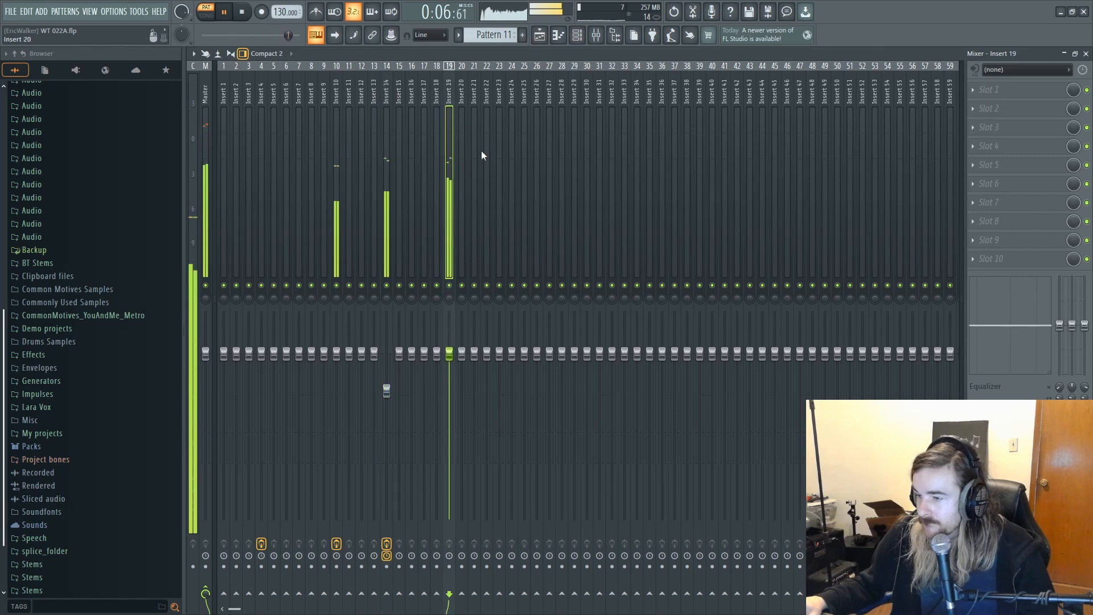
left_click(992, 95)
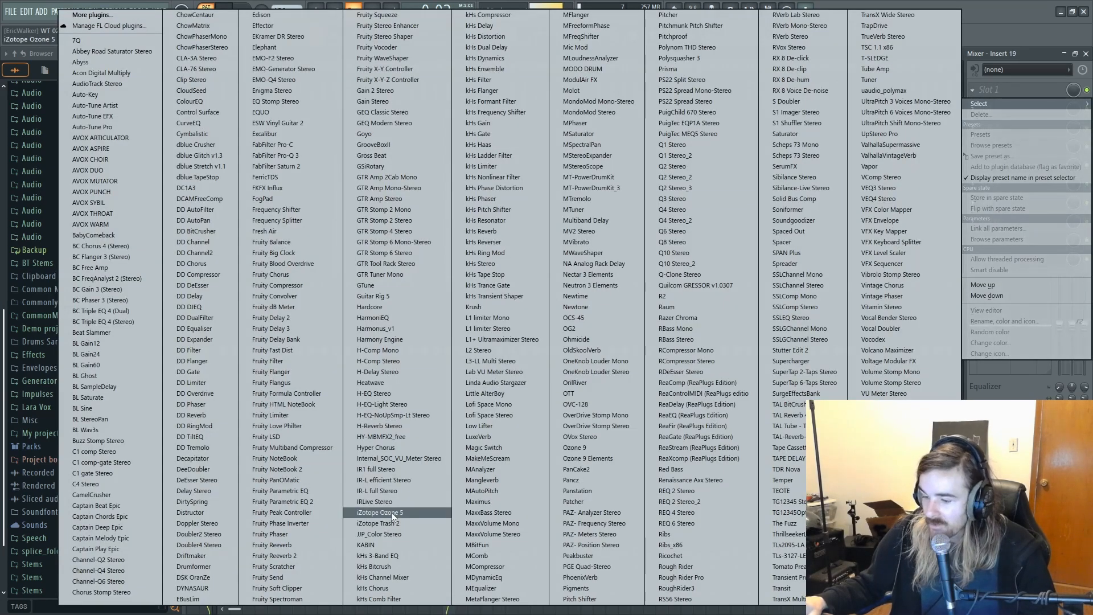
left_click(282, 501)
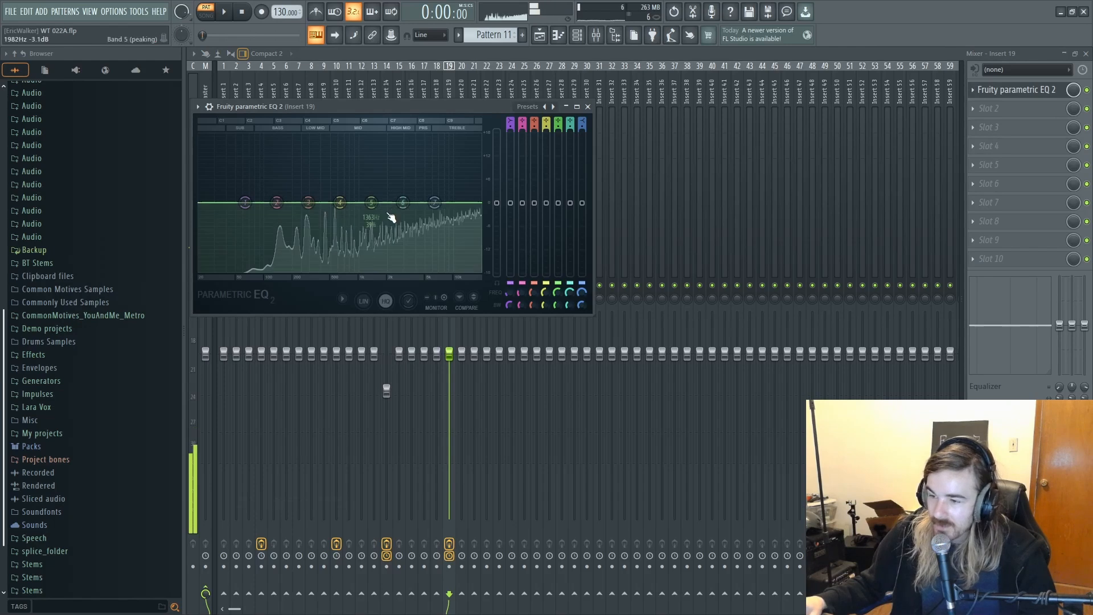
left_click(548, 109)
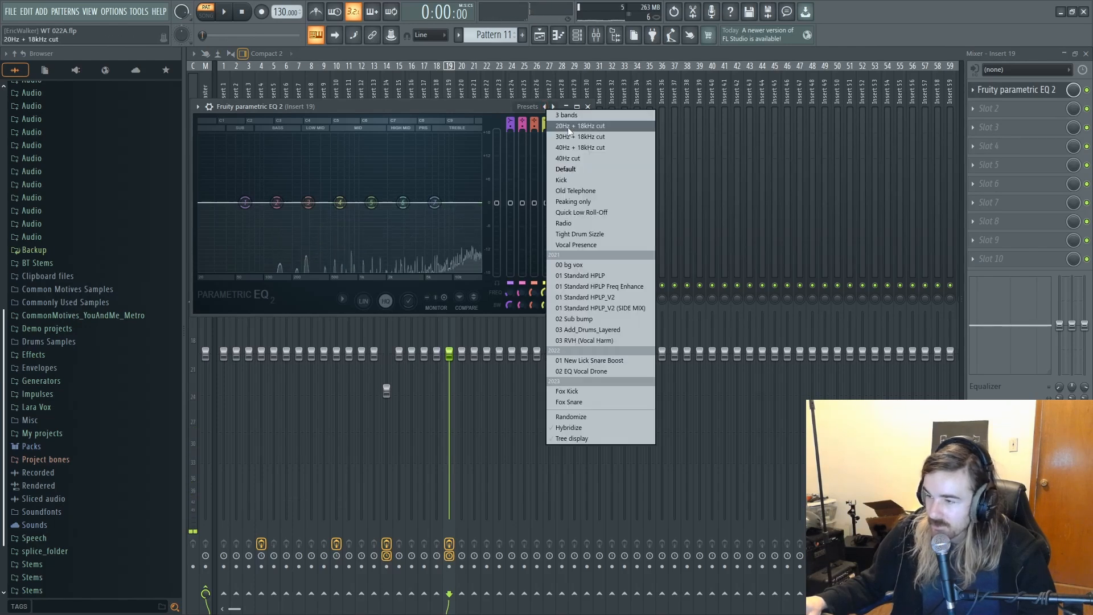
left_click(569, 128)
key("space")
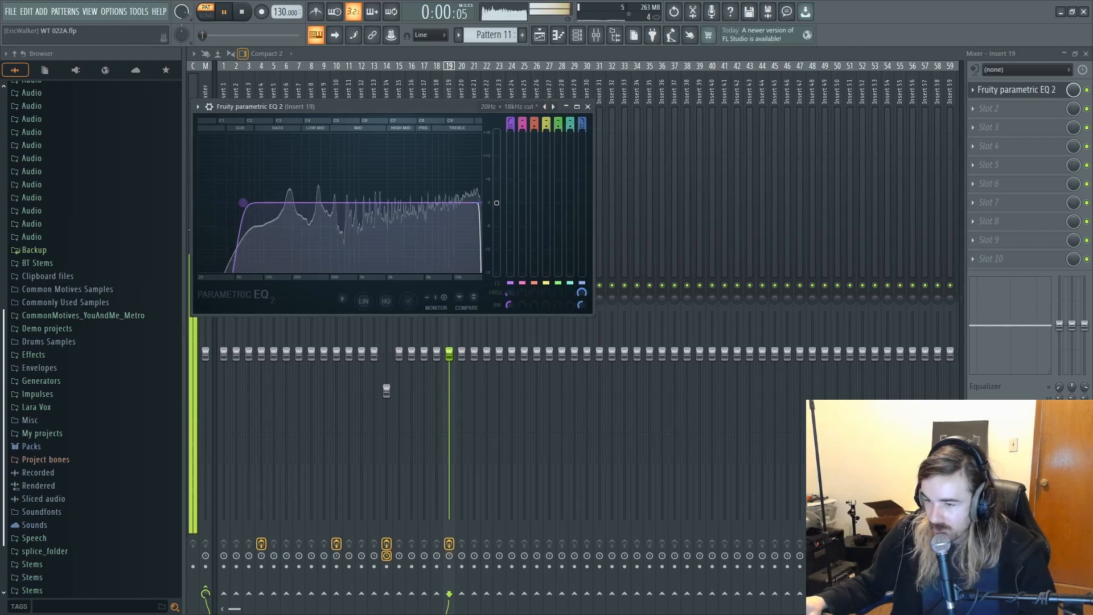
left_click_drag(243, 202, 276, 208)
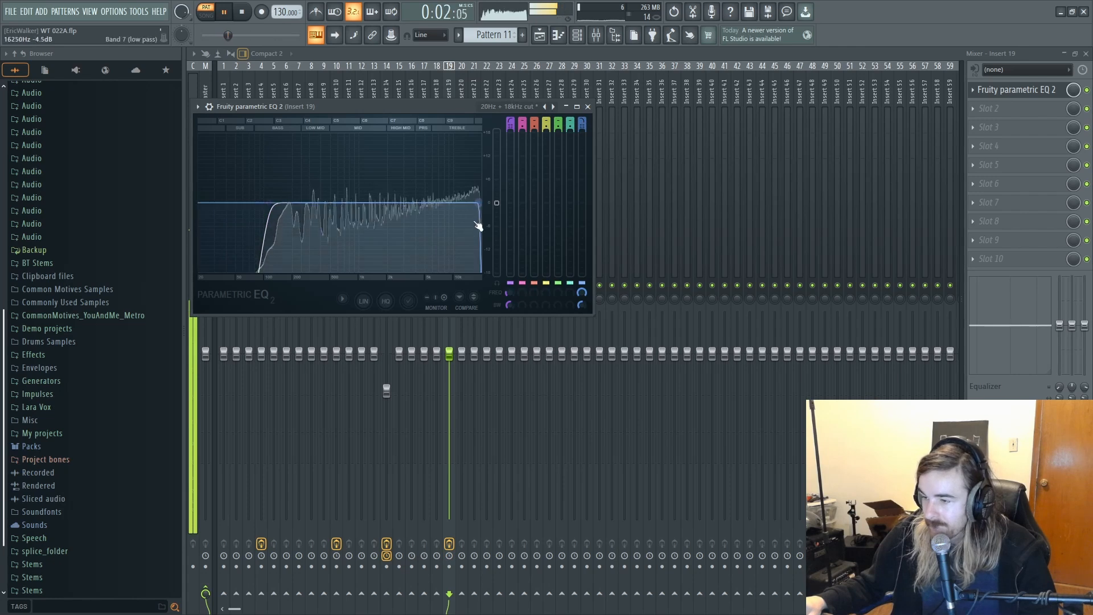
Step: Add a second Fruity parametric EQ 2 to Insert 19, boosting band 5 about 11.2 dB at 1571Hz and band 6 about 7.5 dB at 9665Hz
left_click(989, 109)
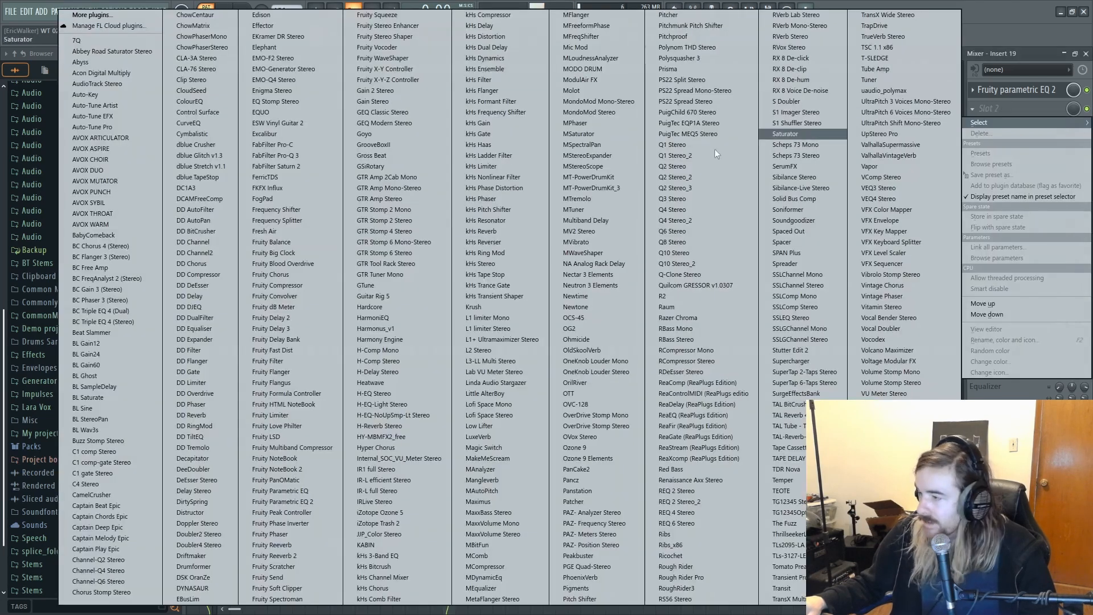
left_click(283, 501)
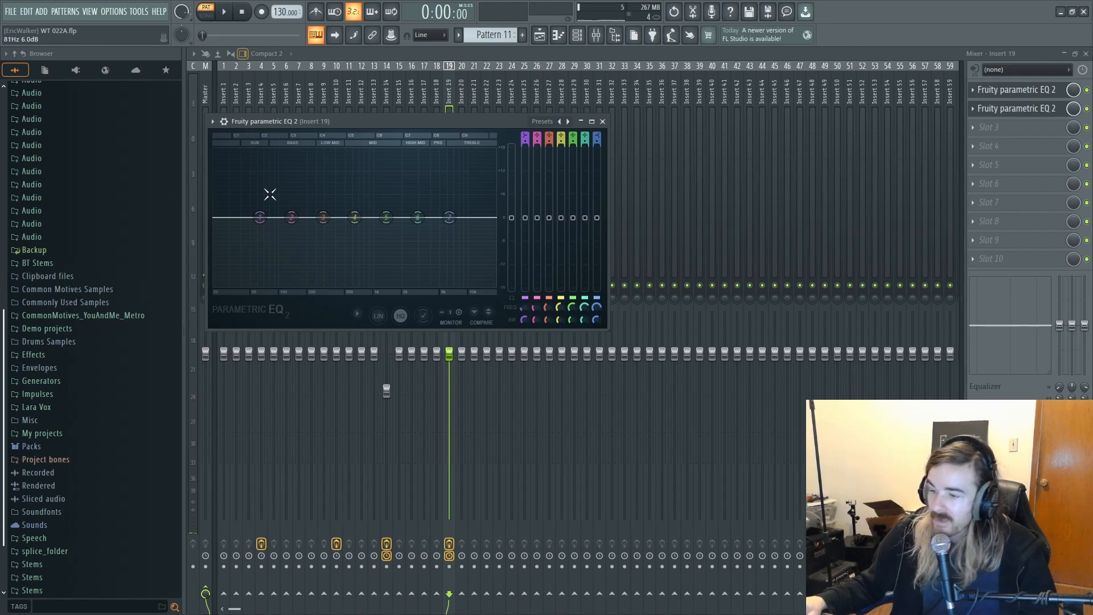
key("space")
left_click_drag(386, 217, 392, 173)
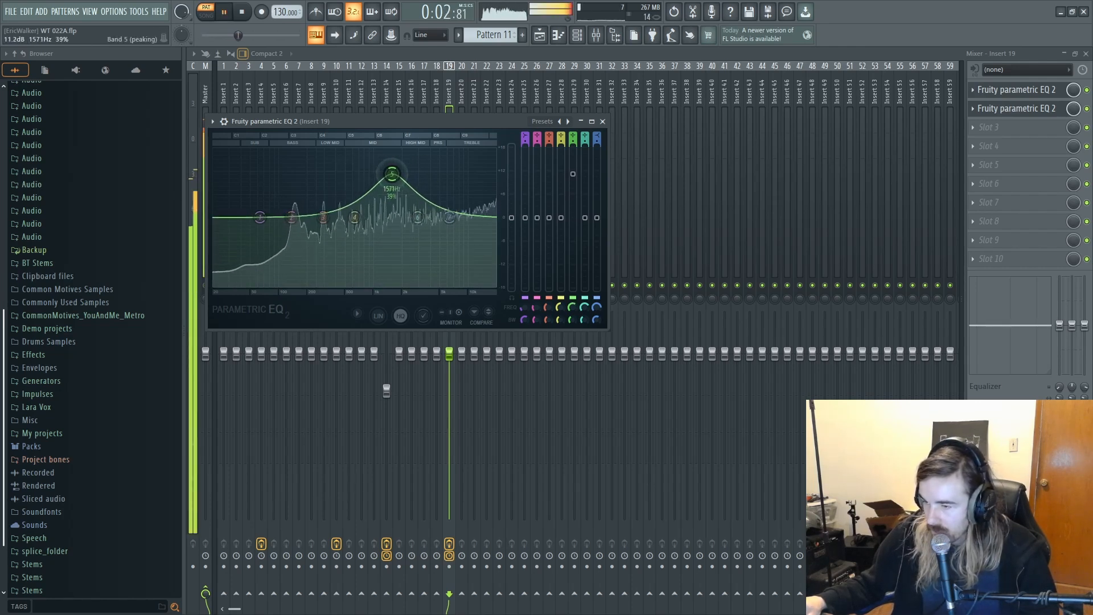
left_click_drag(422, 221, 469, 190)
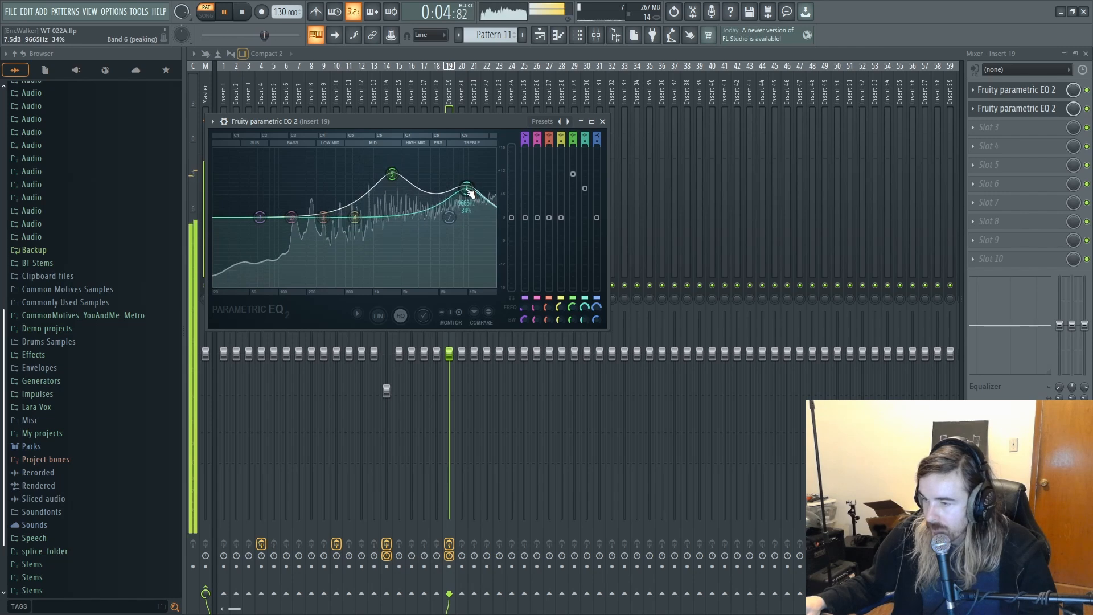
left_click(463, 53)
Step: Lower Insert 19's volume fader to about the height of Insert 14's fader and listen to the pattern
key("space")
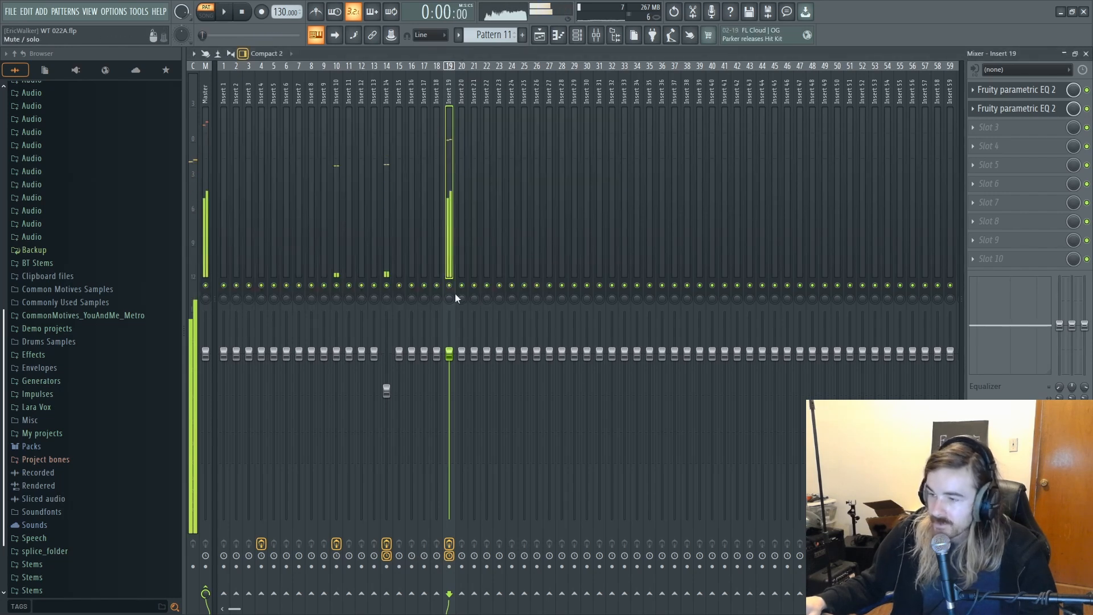
left_click_drag(449, 355, 450, 393)
key("space")
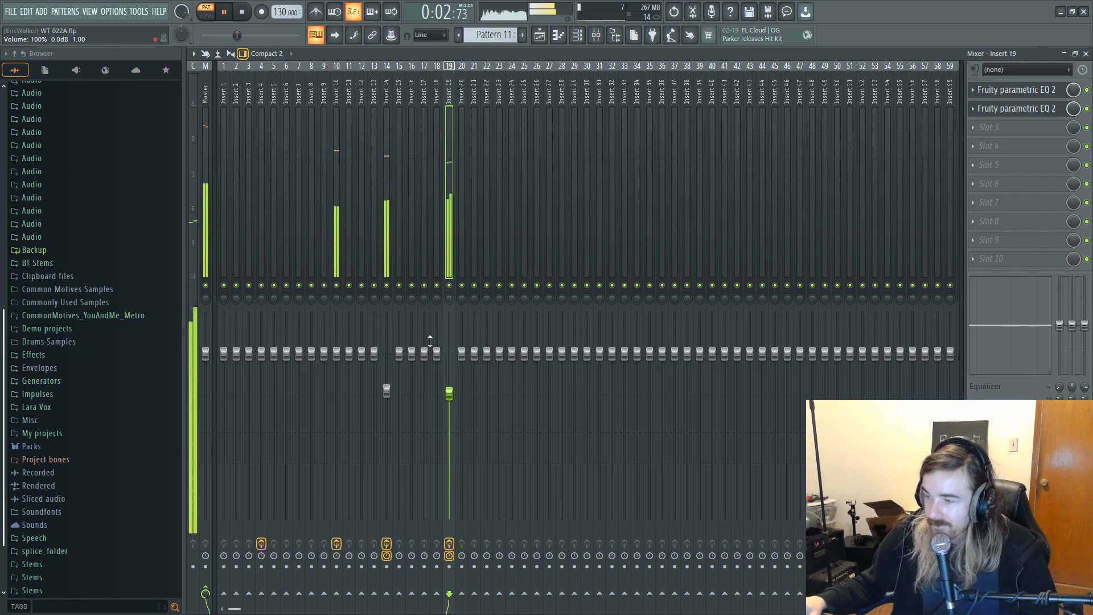
Step: Fill bars 1 to 16 of Track 8 in the playlist with four consecutive Pattern 11 clips
left_click(539, 35)
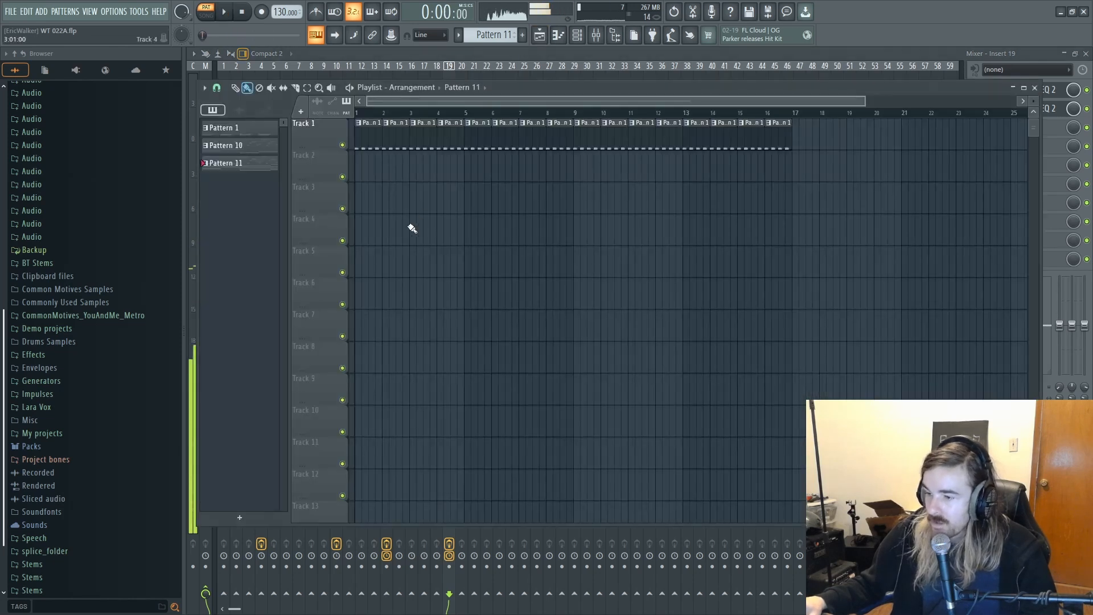
key("space")
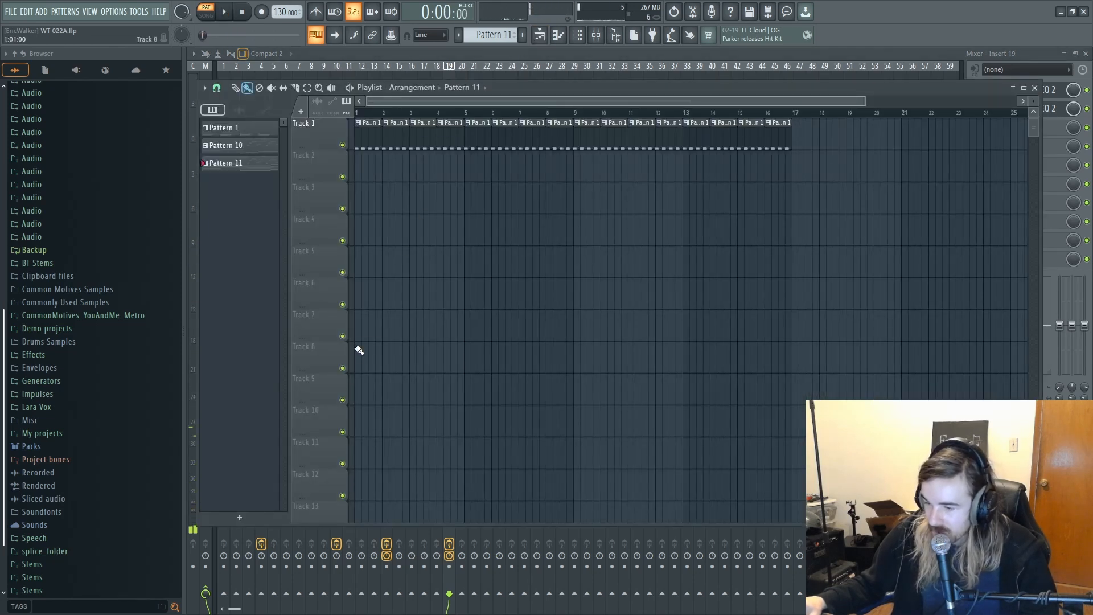
left_click_drag(356, 349, 824, 369)
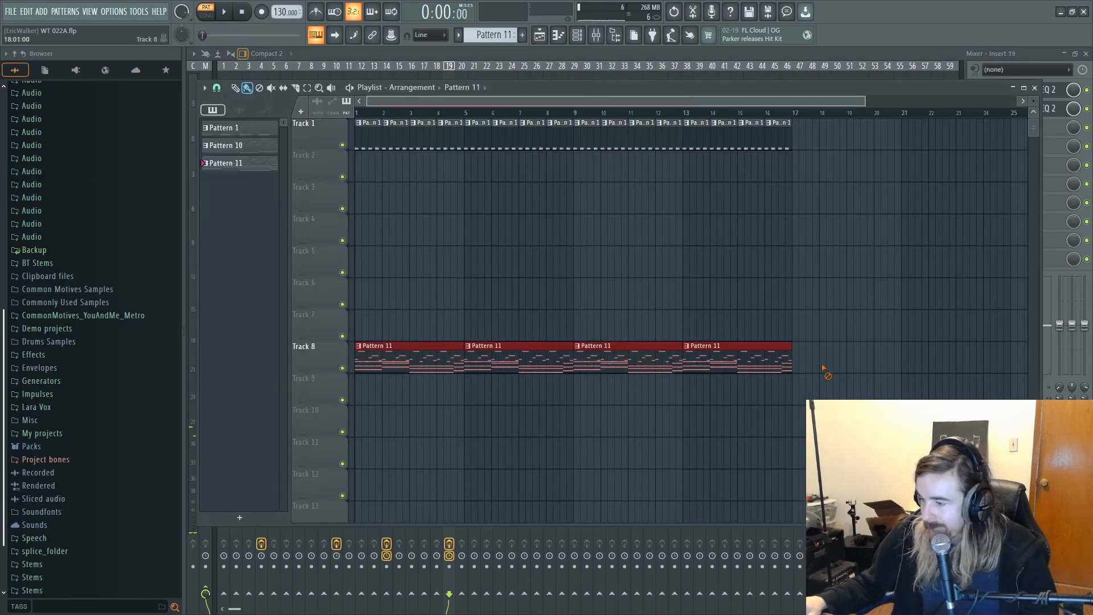
Step: Play the arrangement in song mode from the start and check the track levels in the mixer
left_click(203, 17)
key("space")
left_click(557, 246)
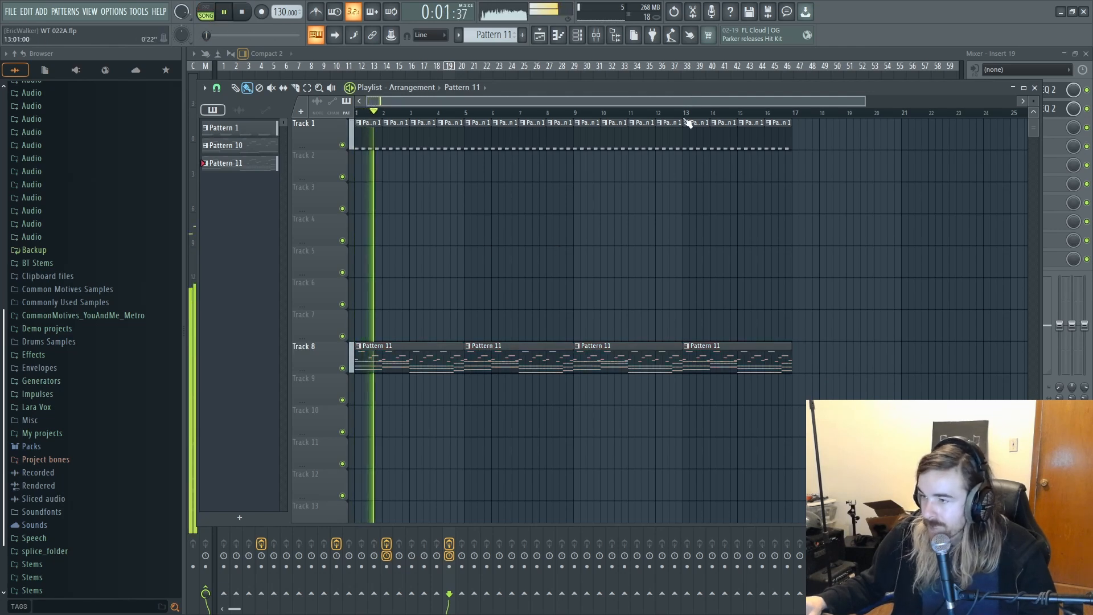
key("space")
left_click(596, 40)
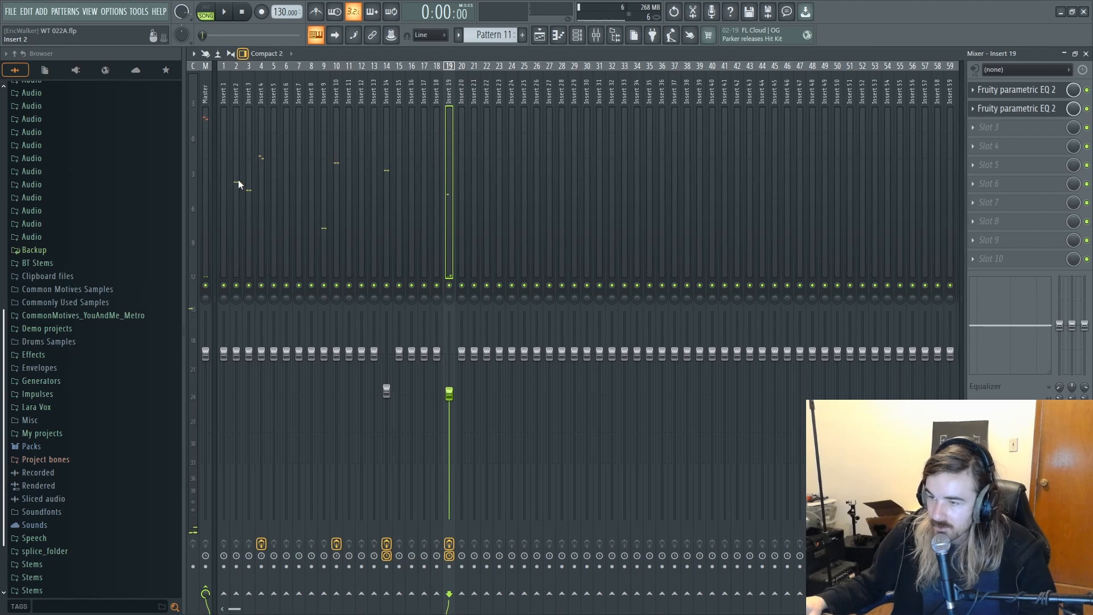
Step: Return to pattern mode, make Pattern 1 active, and play it to identify the drum tracks in the mixer
left_click(206, 8)
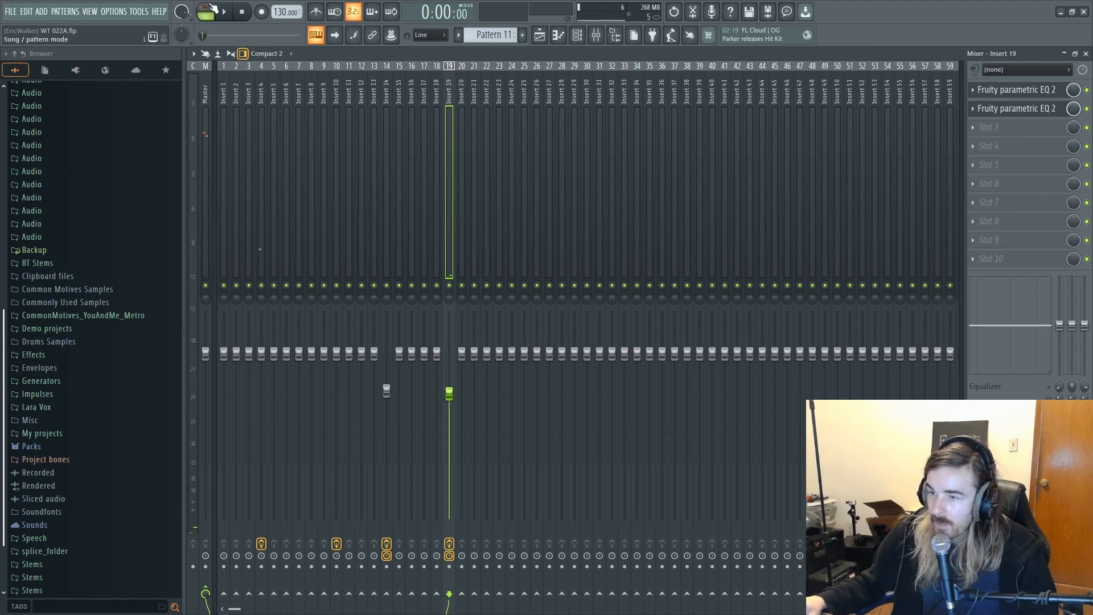
left_click(539, 35)
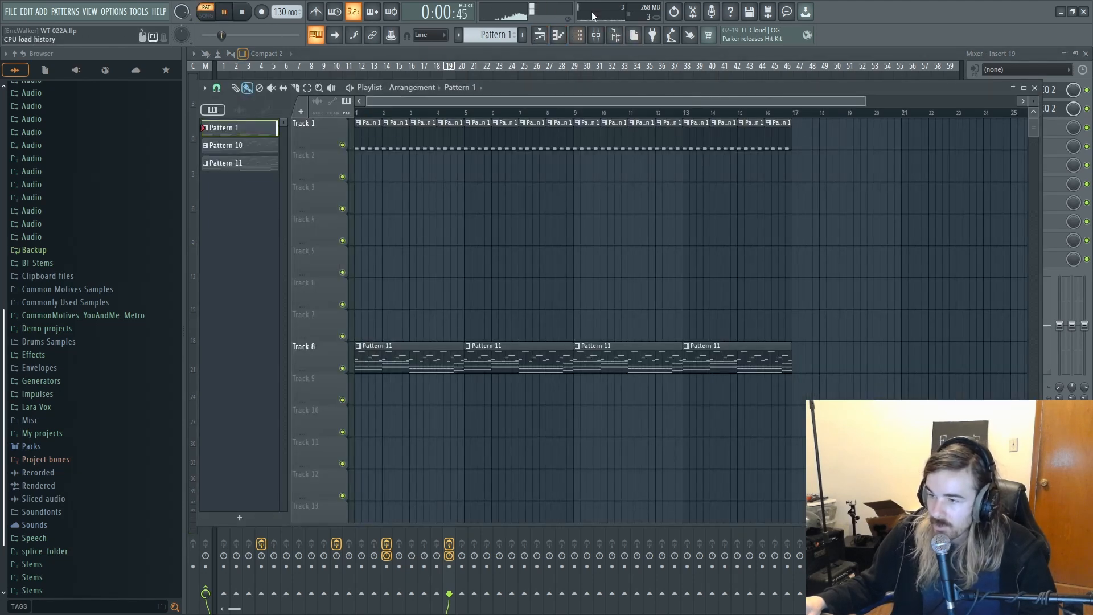
left_click(576, 36)
left_click(596, 36)
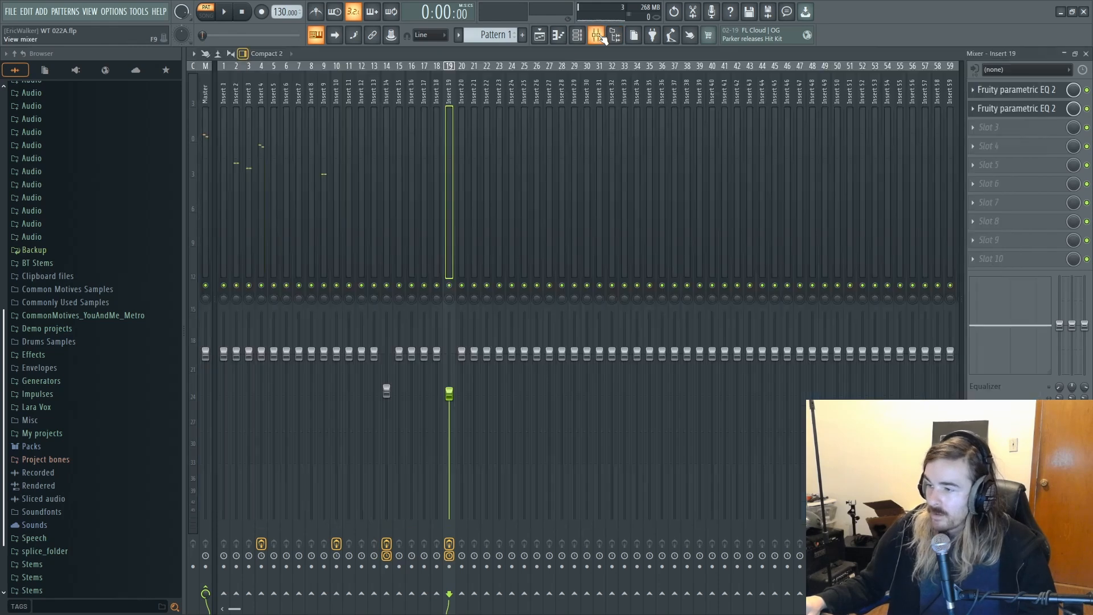
key("space")
left_click(234, 169)
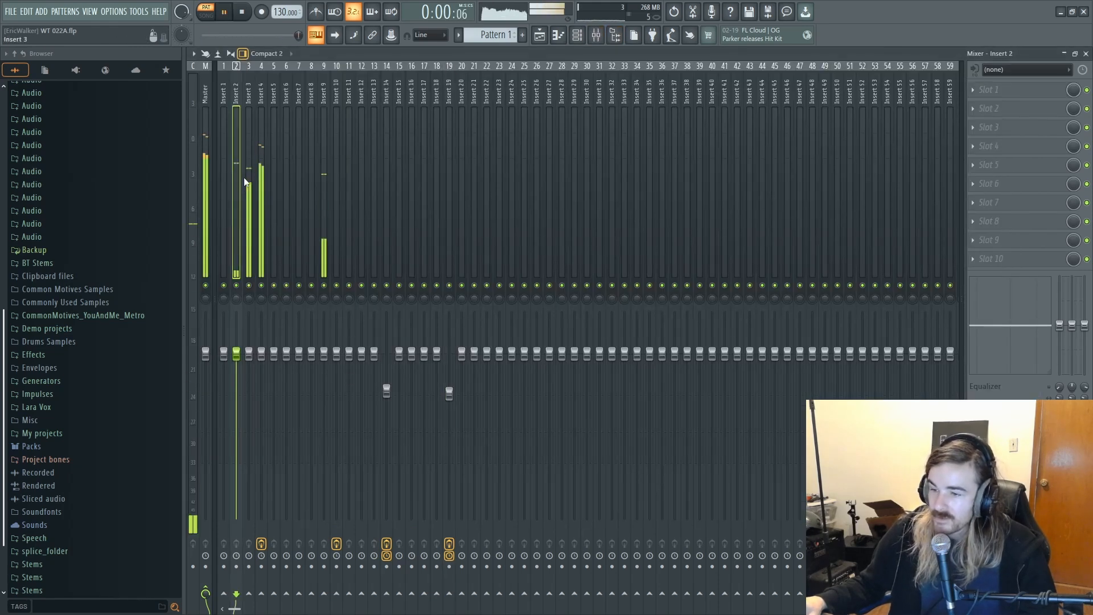
key("space")
Step: Name mixer Inserts 3 and 4 "Kick" and give both a random yellow colour
left_click(244, 177)
left_click(258, 197, "ctrl")
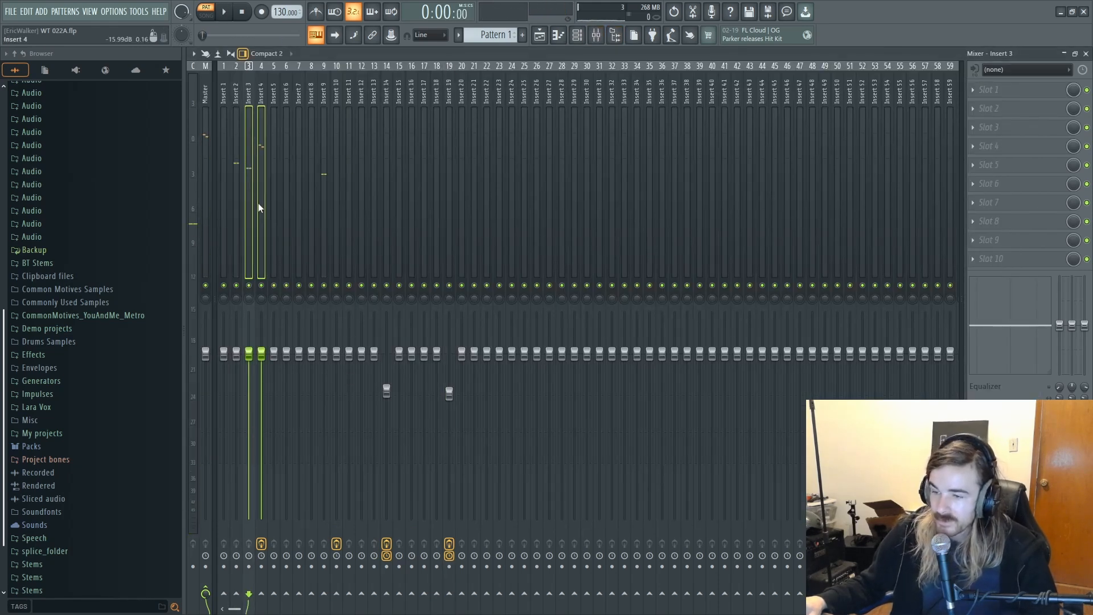
key("F2")
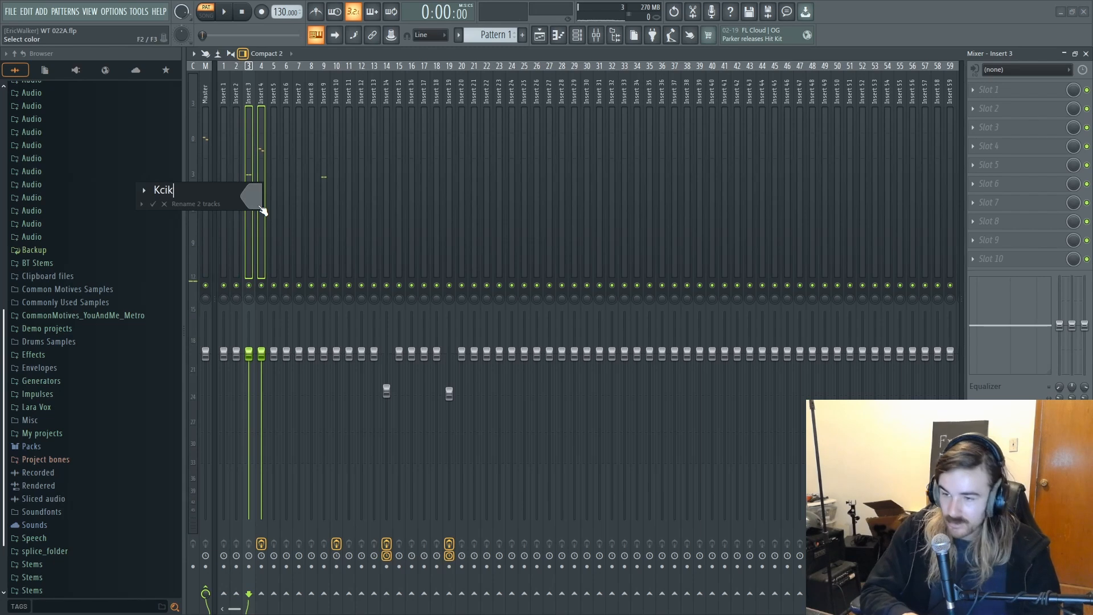
key("F2")
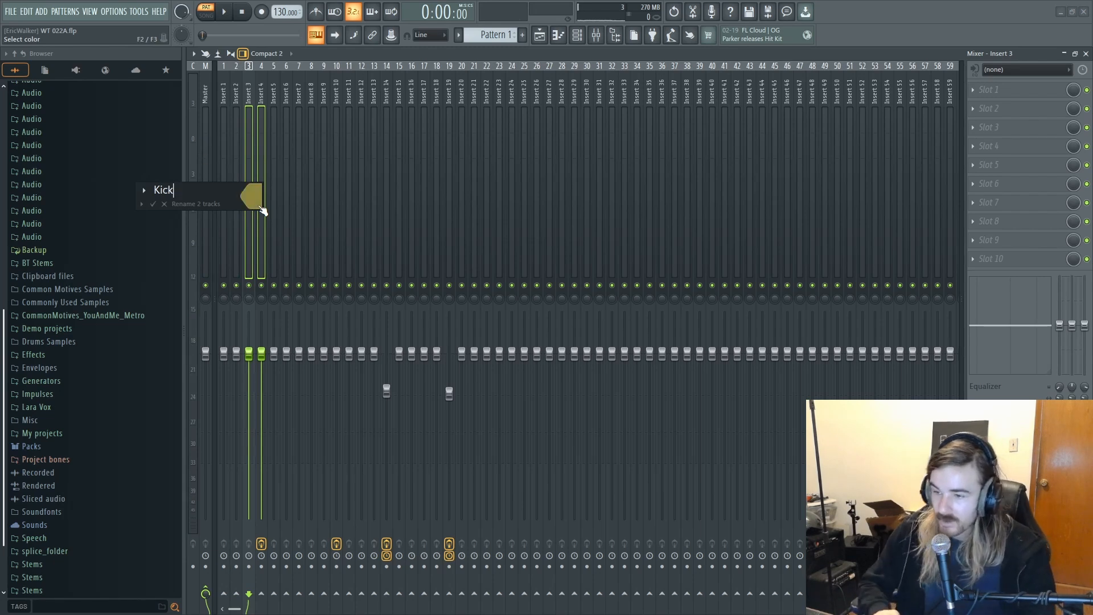
key("Return")
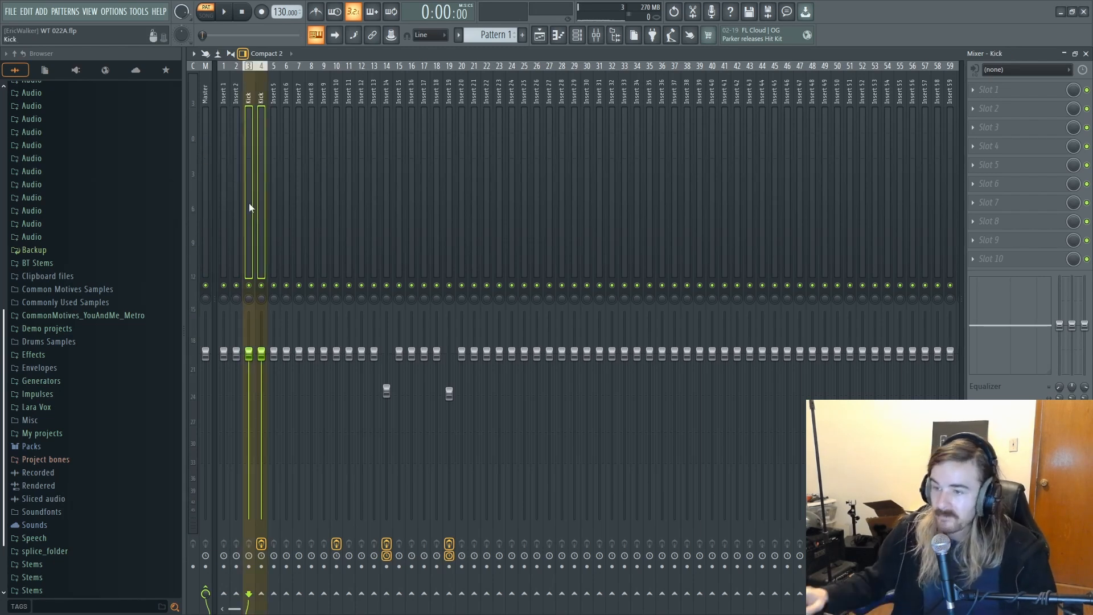
Step: Name mixer Insert 2 "Clap" and give it the same yellow colour as the Kick tracks
left_click(234, 216)
key("F2")
type("Sna")
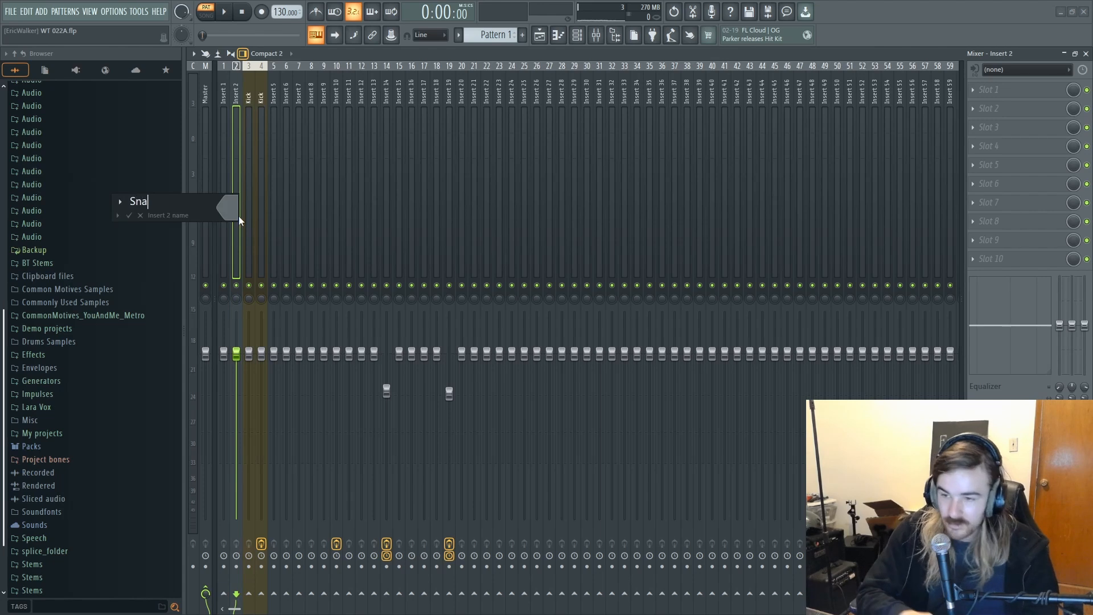
key("BackSpace")
key("BackSpace")
key("BackSpace")
type("Clap")
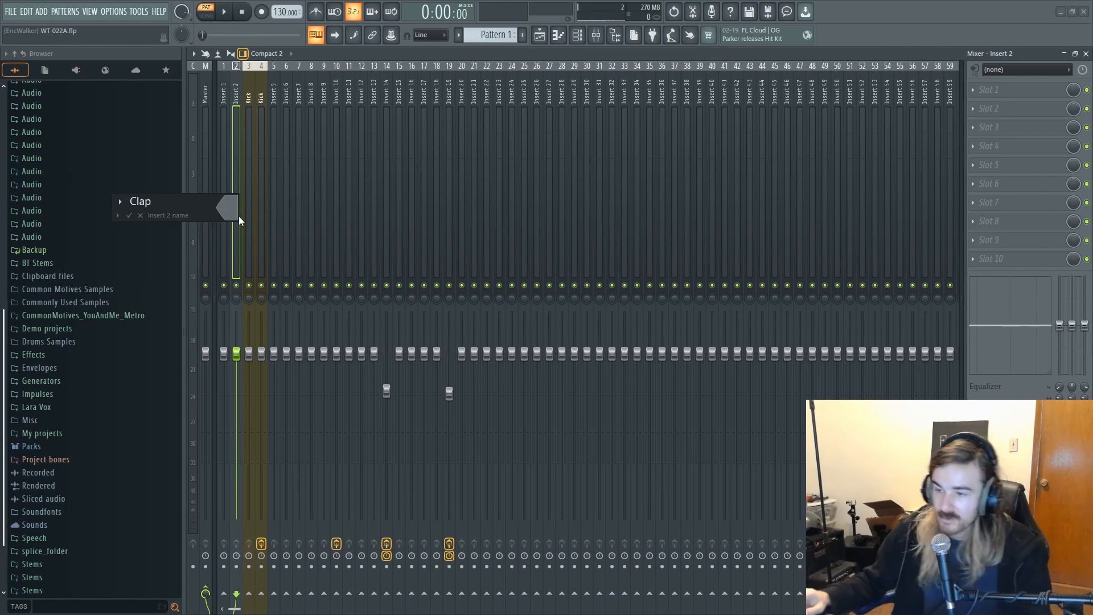
key("Return")
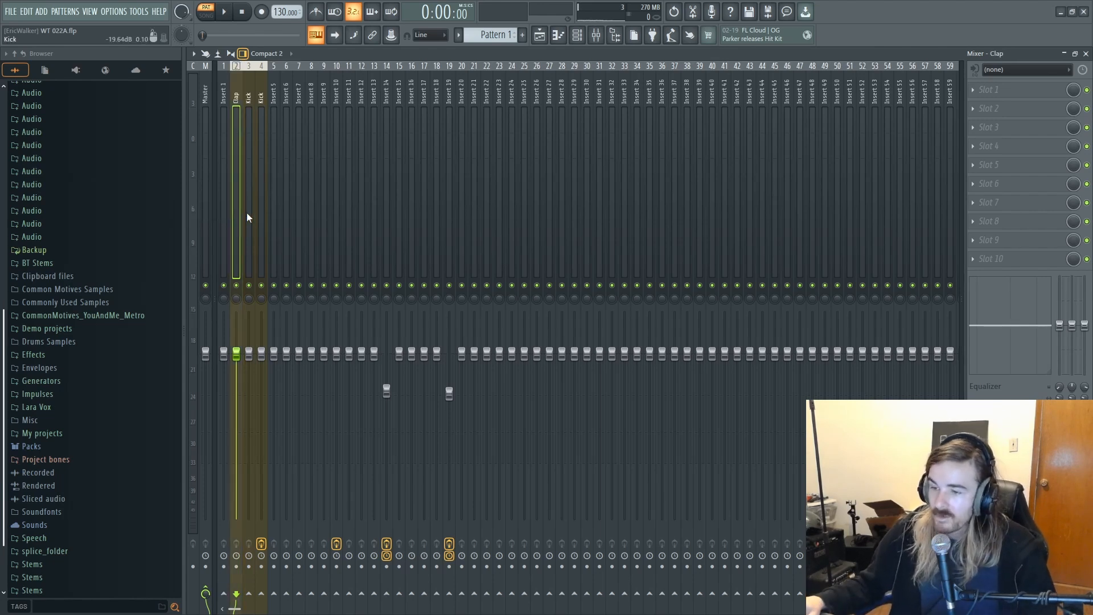
Step: Route the Clap track and both Kick tracks to Insert 5 only
left_click(248, 213, "ctrl")
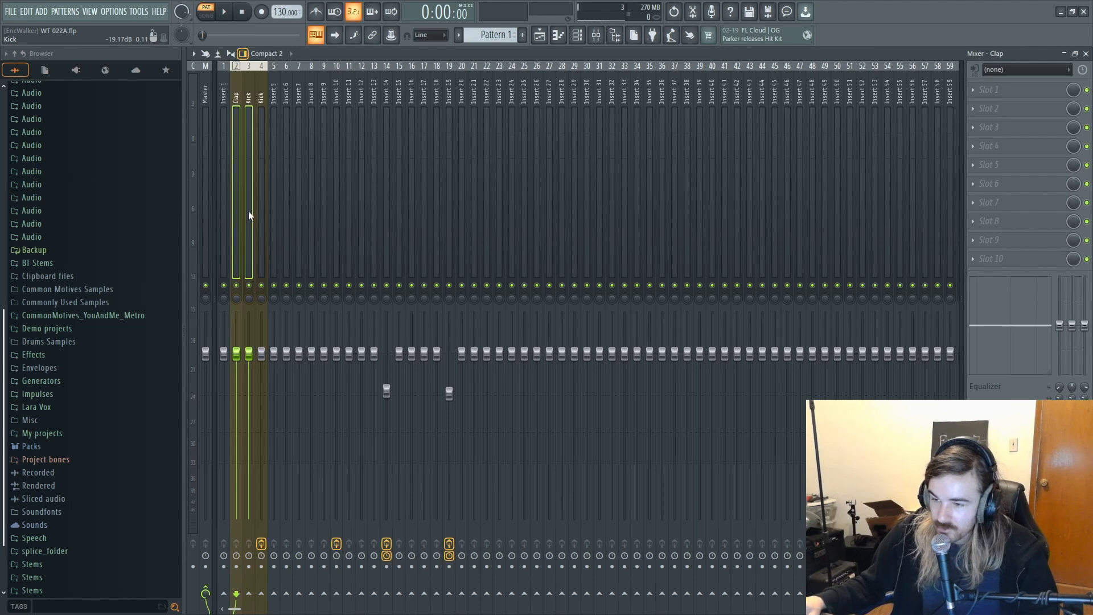
left_click(262, 215, "ctrl")
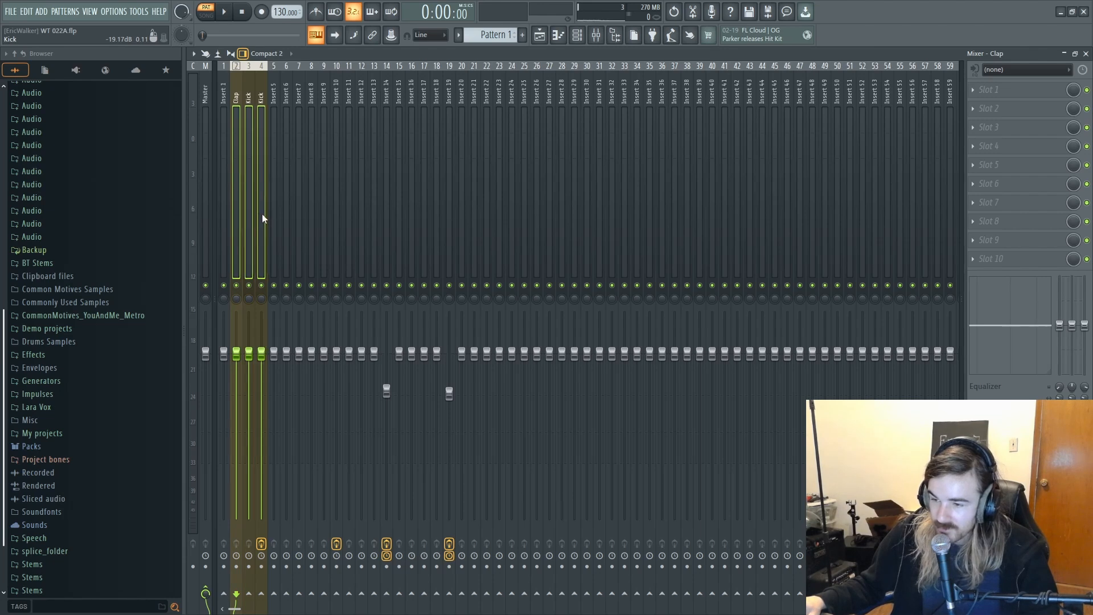
right_click(274, 595)
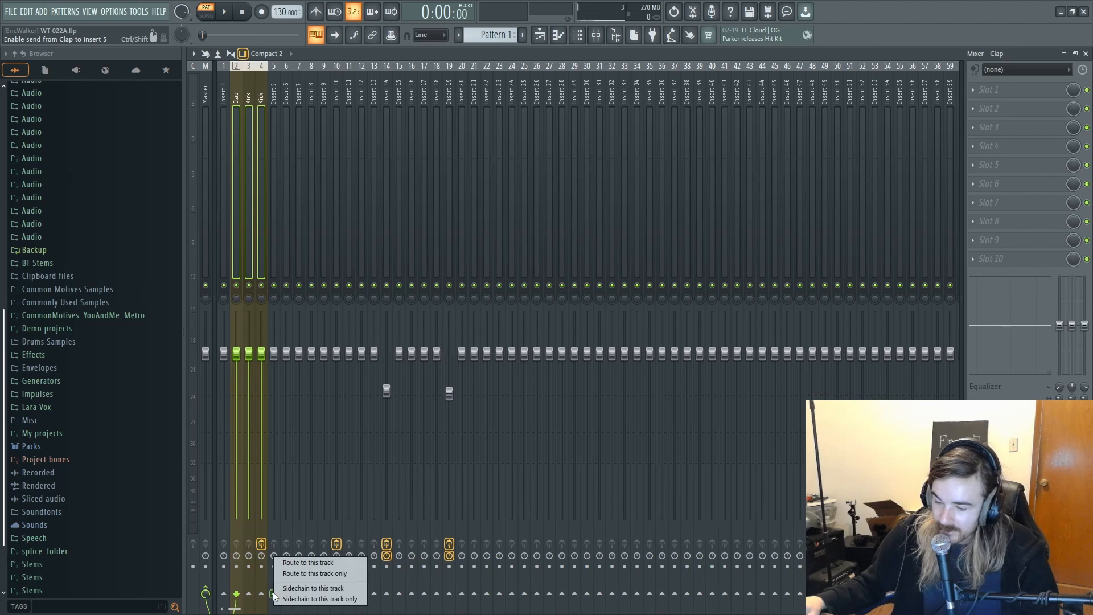
left_click(288, 573)
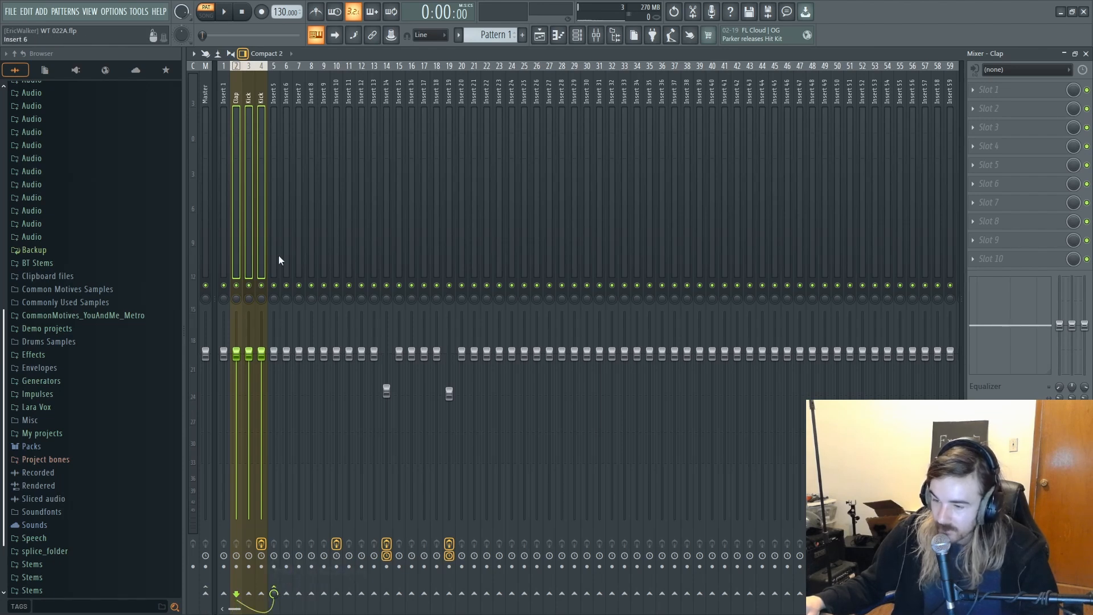
Step: Name mixer Insert 5 "Drums Mix" and colour it with the dark swatch 3
left_click(276, 235)
key("F2")
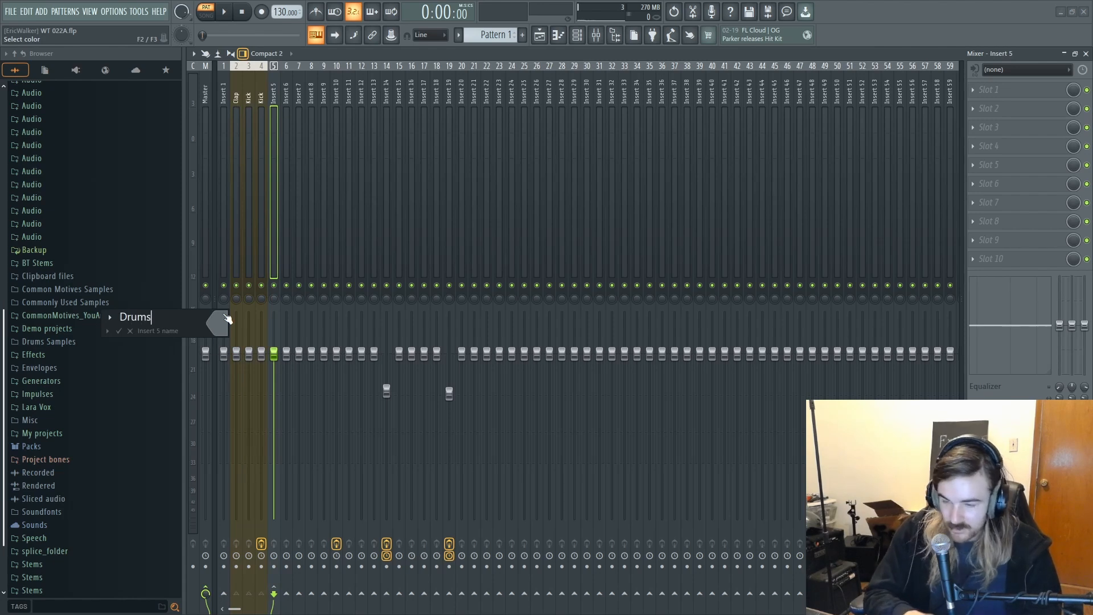
type("Drums Mix")
left_click(218, 320)
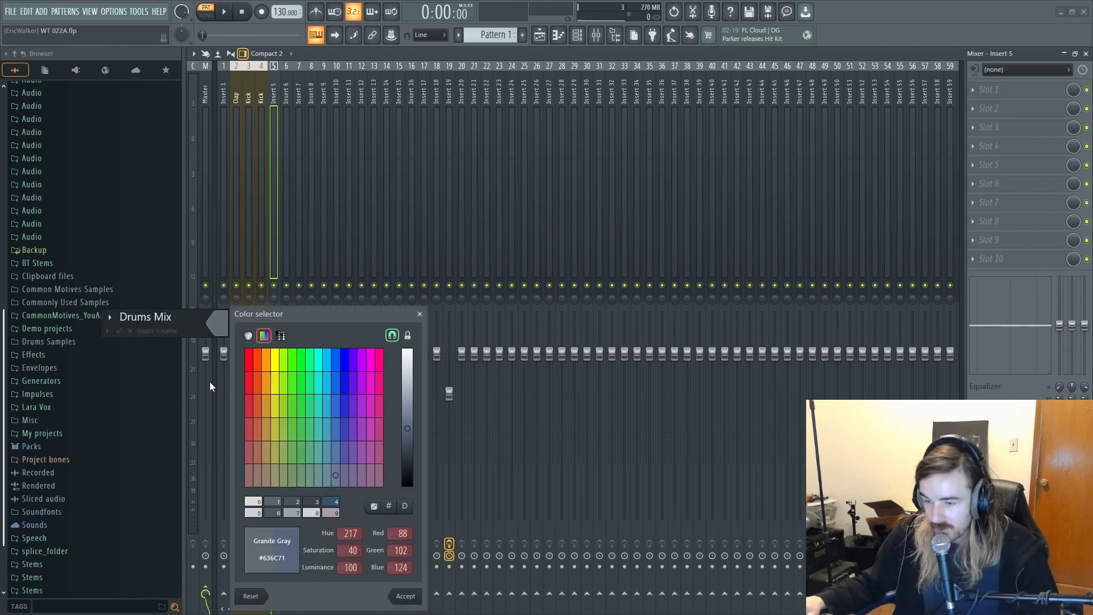
double_click(312, 500)
key("Return")
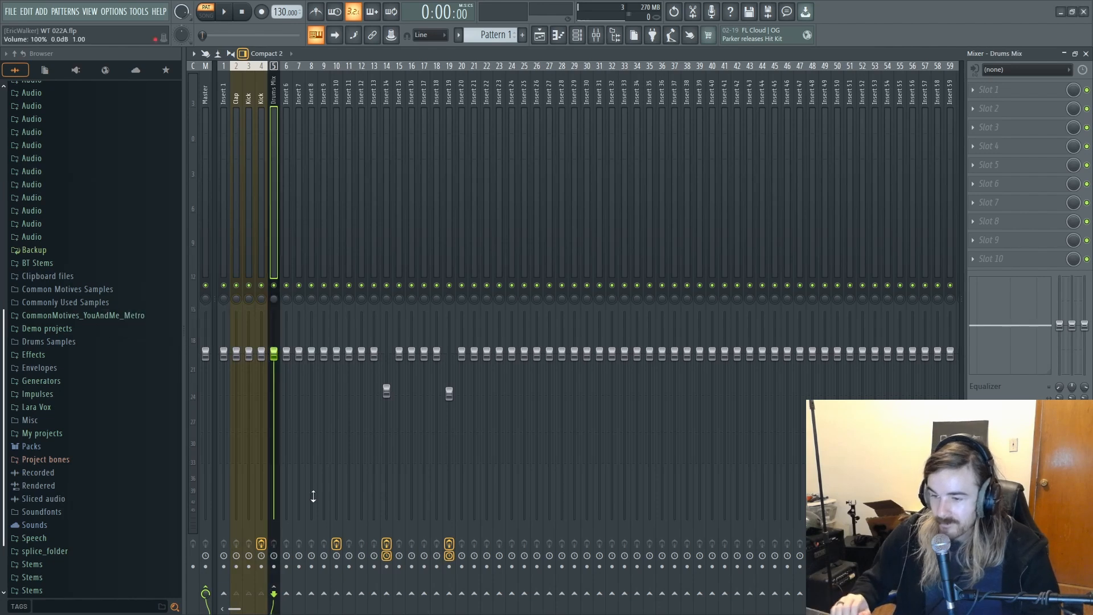
Step: Send Drums Mix to mixer Insert 6, and label that insert "Drums Double" in the same yellow as the Kick tracks
key("Return")
key("Return")
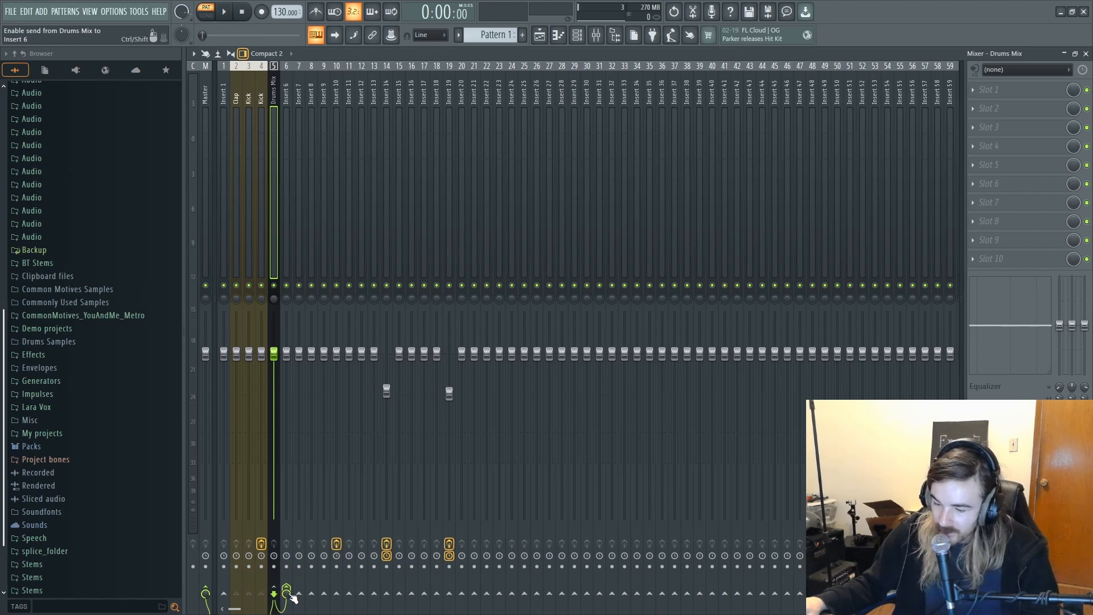
left_click(284, 191)
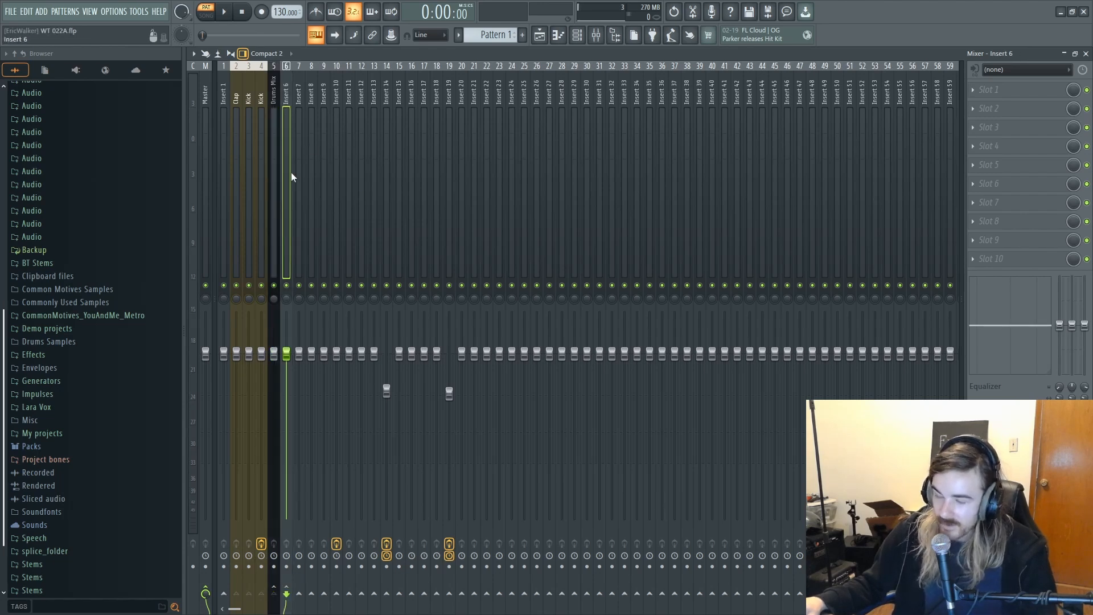
key("F2")
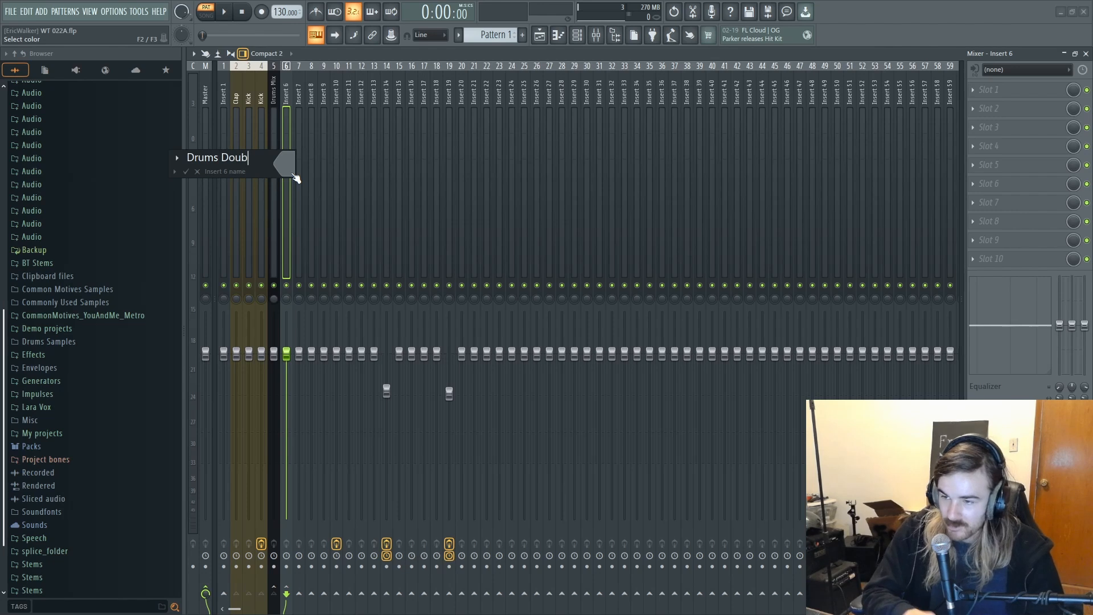
left_click(290, 169)
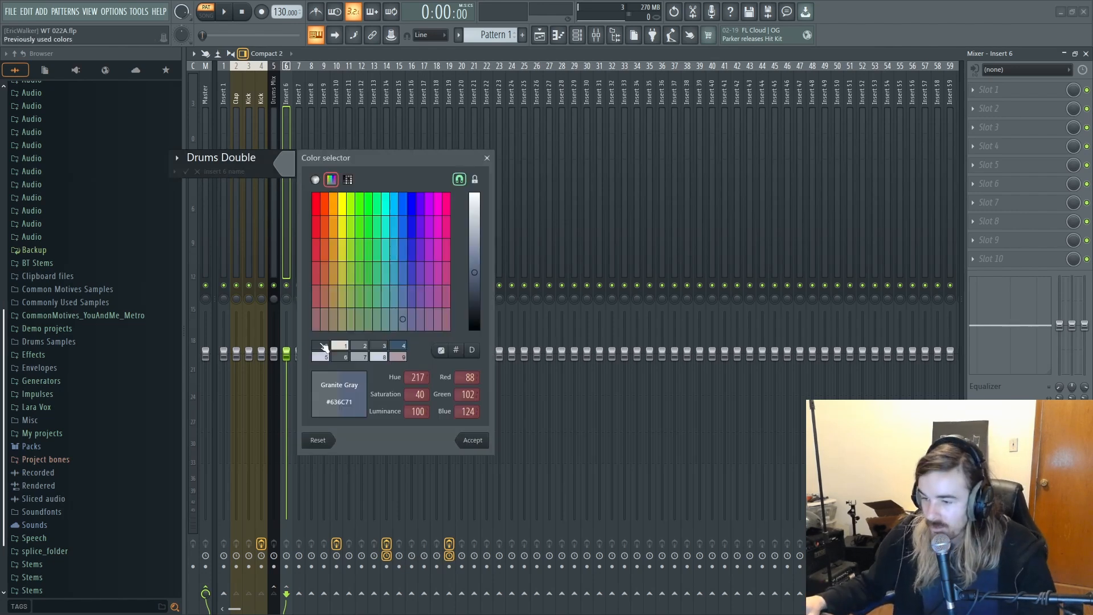
left_click(349, 346)
key("Return")
key("Return")
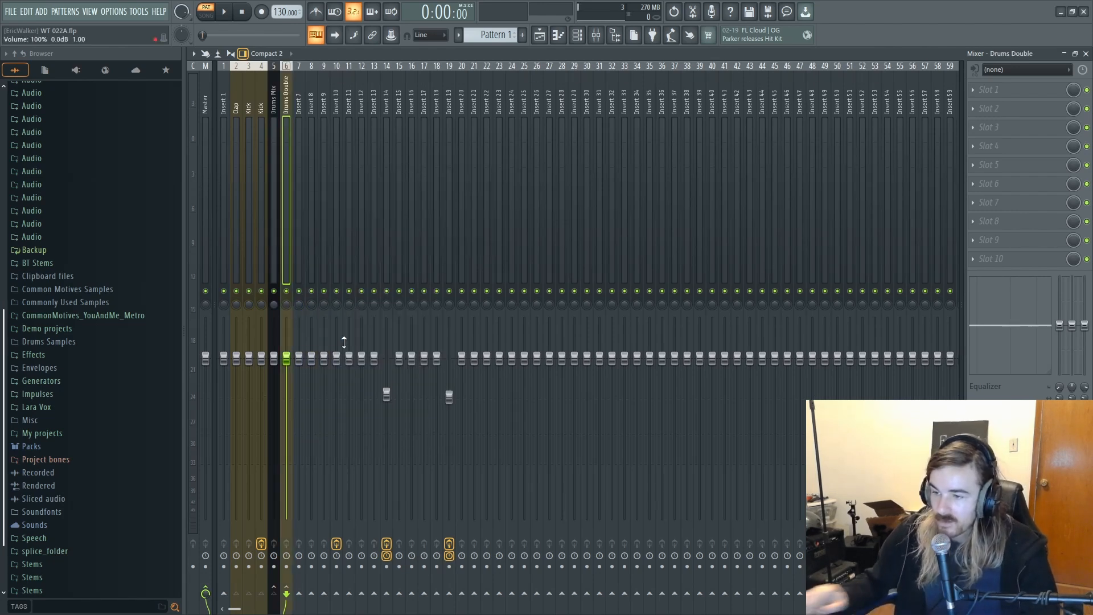
Step: Load Soundgoodizer into the first effect slot of the Drums Mix track
key("space")
key("space")
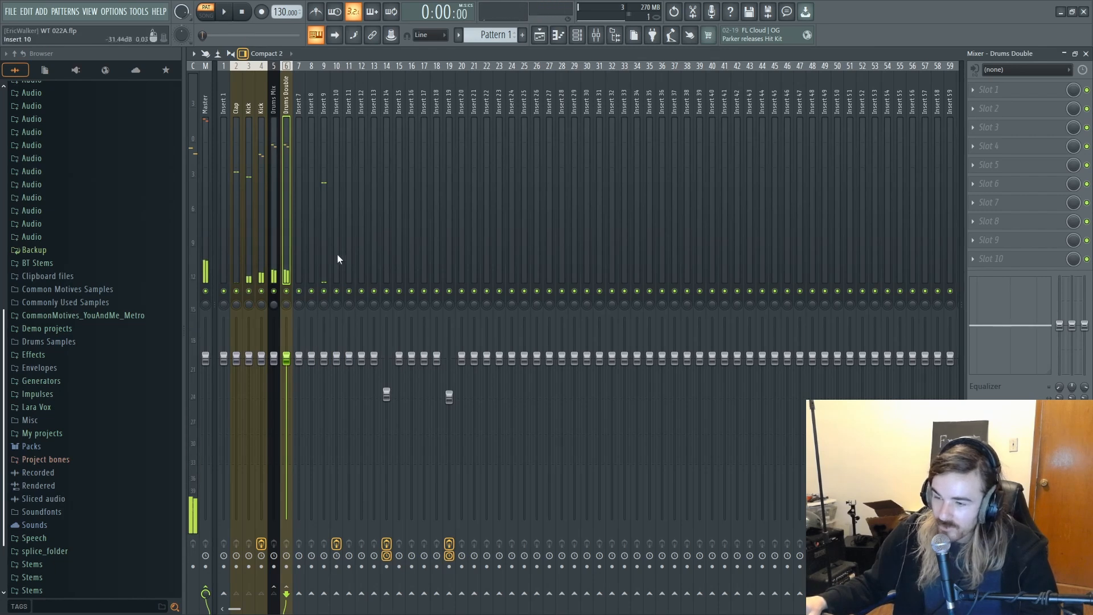
left_click(274, 216)
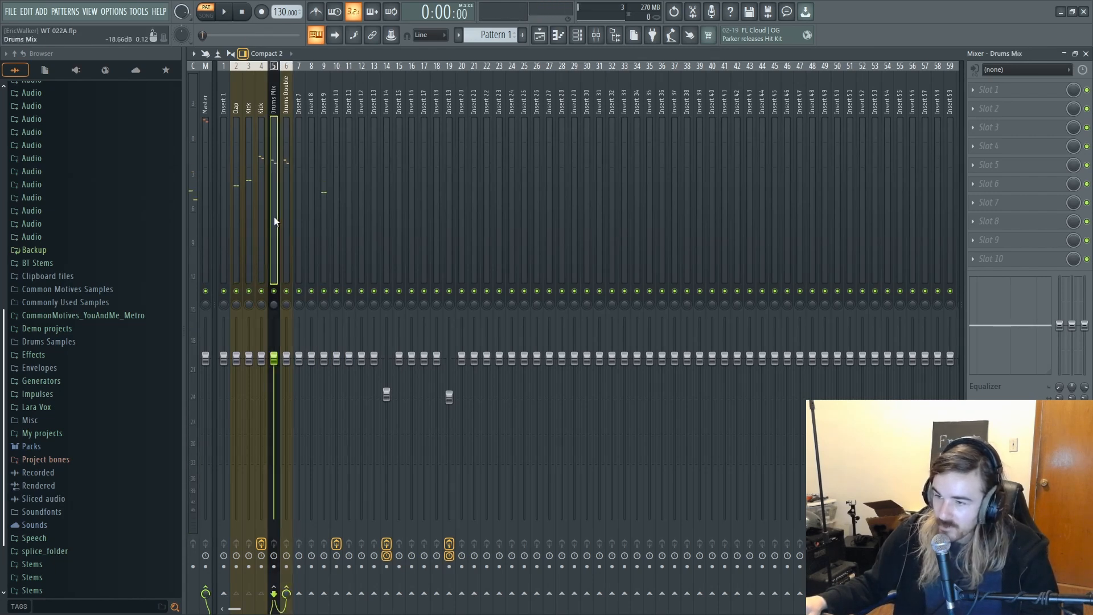
left_click(1023, 89)
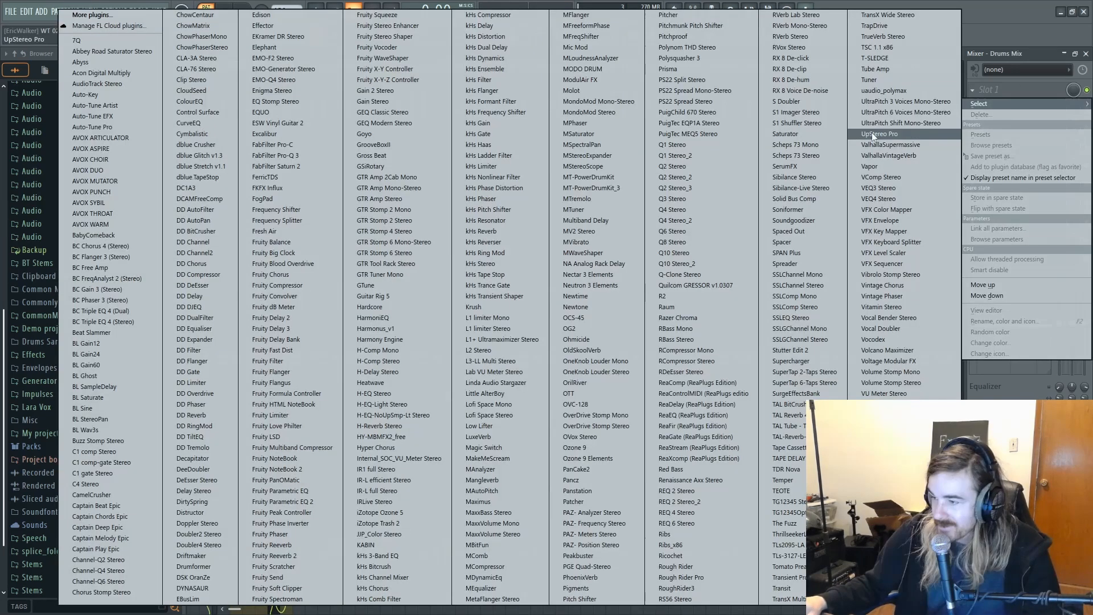
left_click(796, 221)
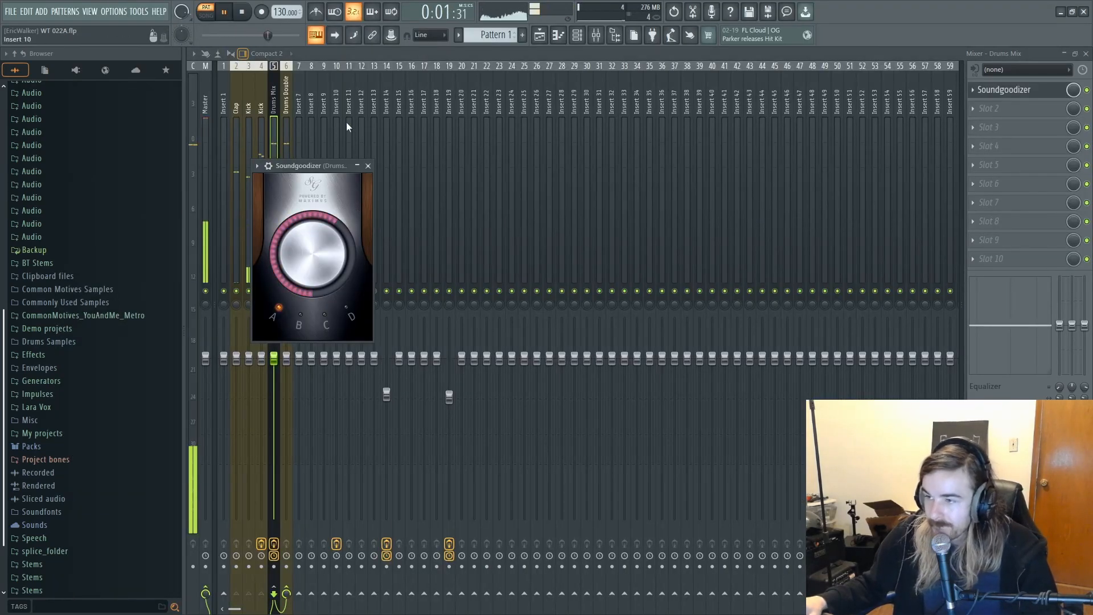
key("space")
left_click(290, 116)
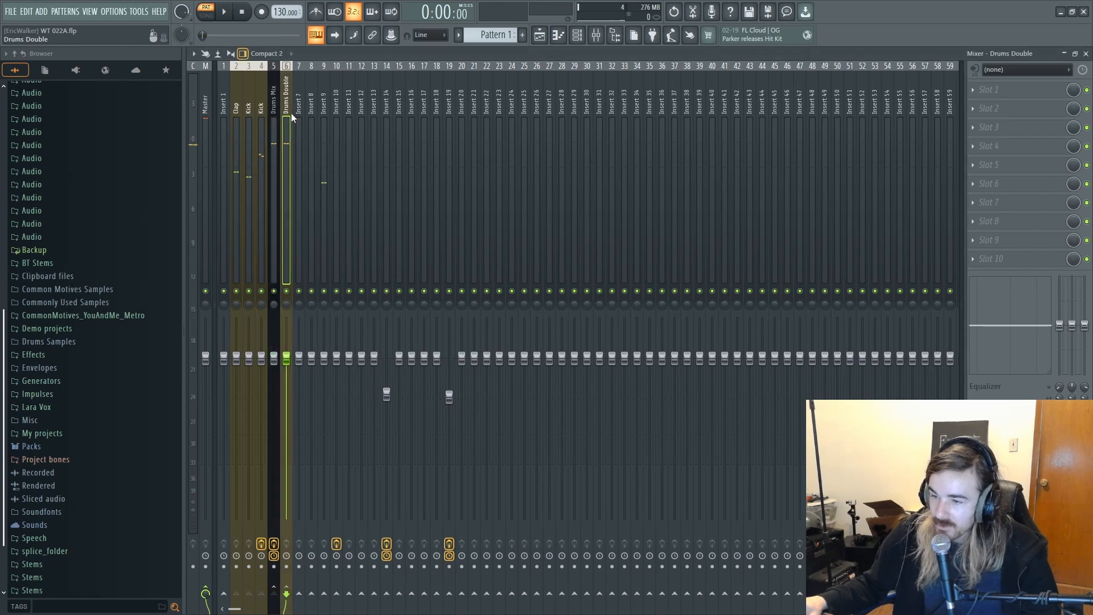
Step: Load Fruity parametric EQ 2 in the first slot of mixer Insert 9 and apply its "20Hz + 18kHz cut" preset
key("space")
left_click(324, 256)
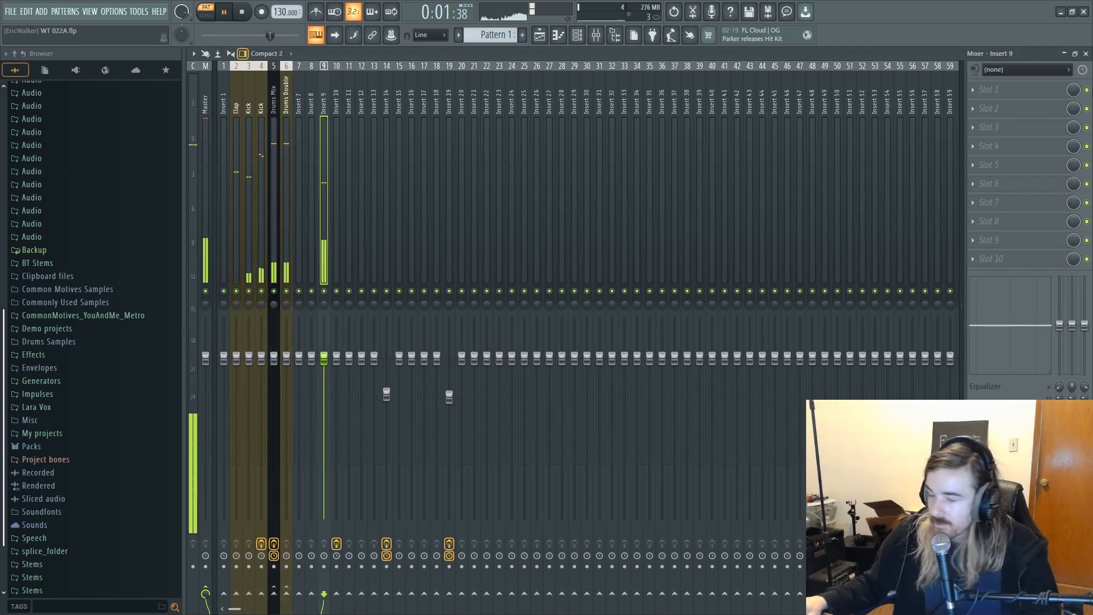
left_click(1017, 87)
left_click(328, 501)
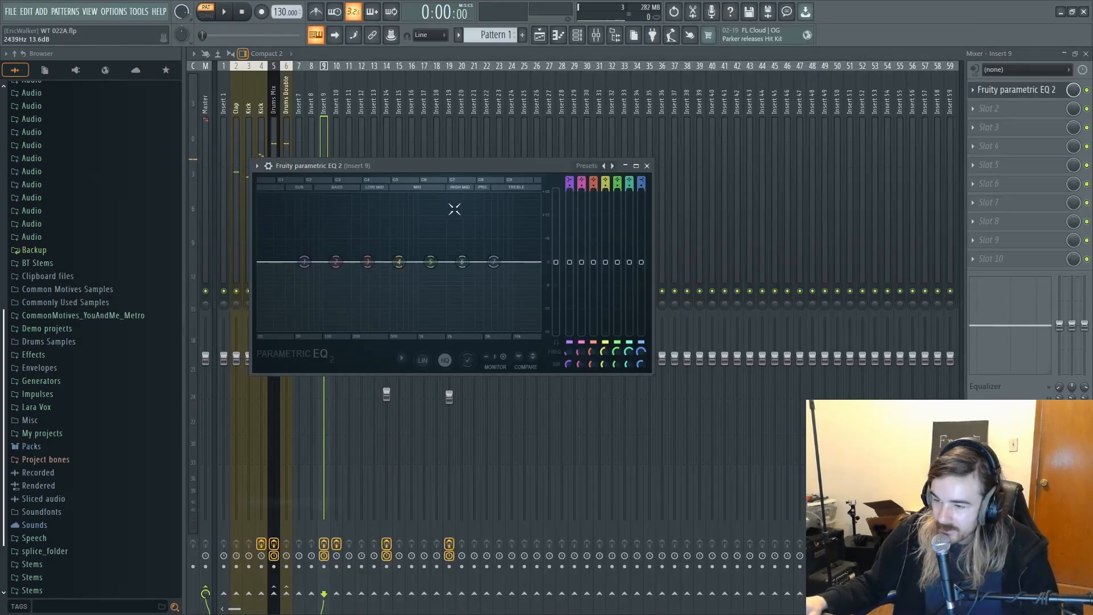
left_click_drag(430, 262, 466, 224)
right_click(606, 165)
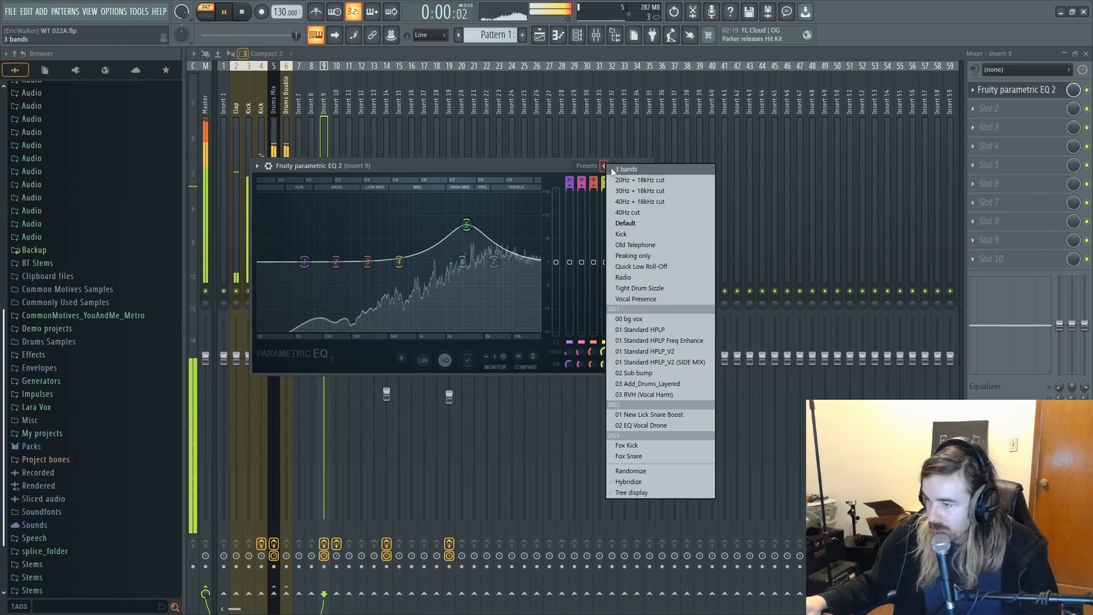
left_click(619, 180)
Step: Raise the low-cut frequency in Insert 9's EQ and add a broad high-frequency boost with band 5
left_click_drag(271, 263, 337, 262)
key("space")
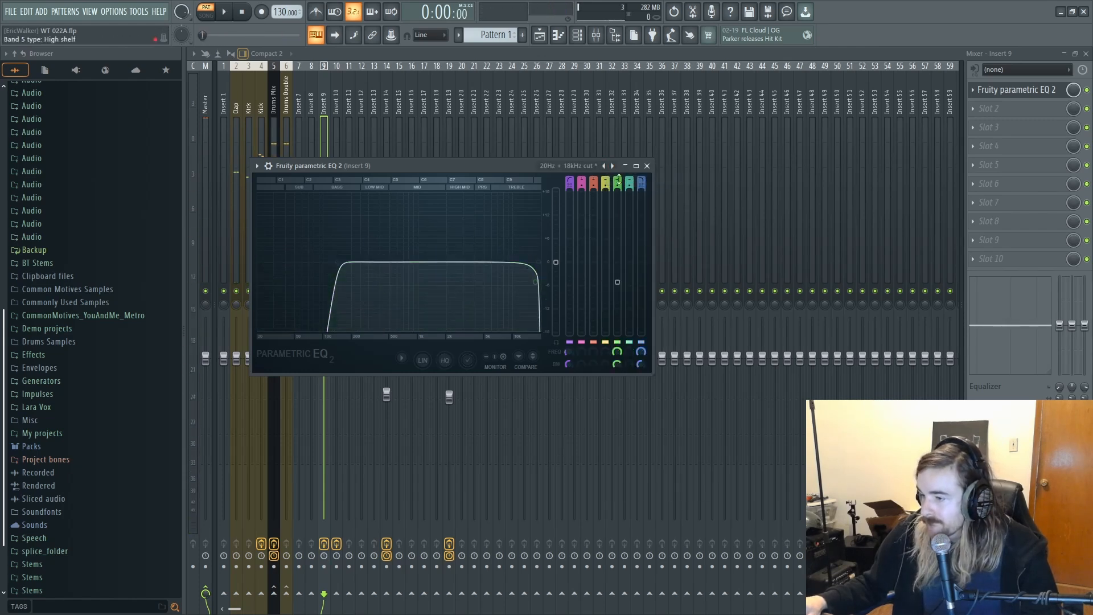
left_click_drag(539, 262, 536, 309)
key("space")
left_click_drag(433, 261, 505, 229)
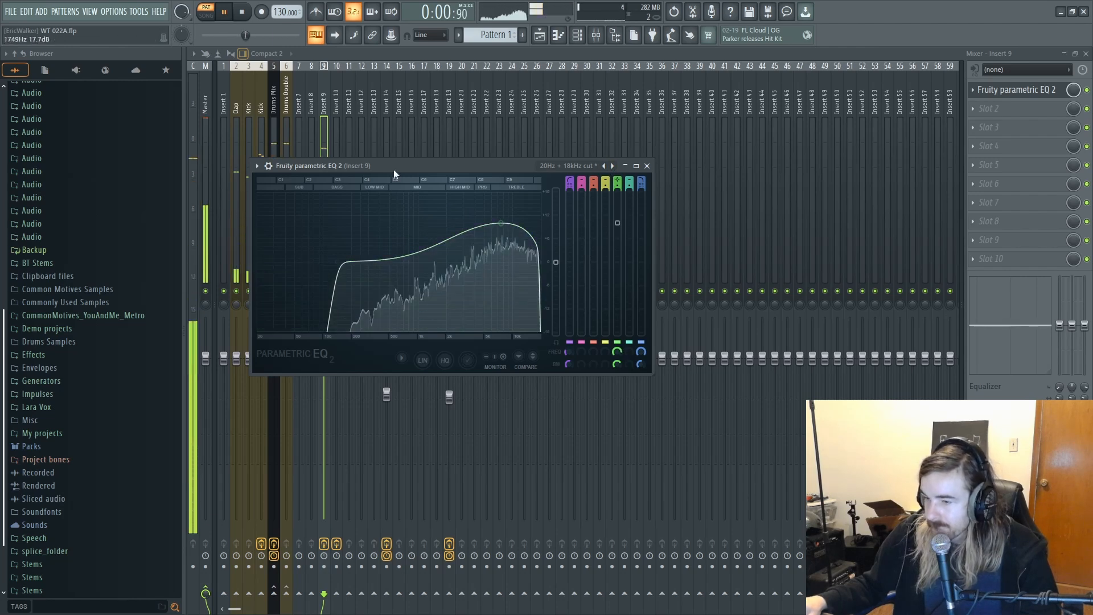
left_click(327, 144)
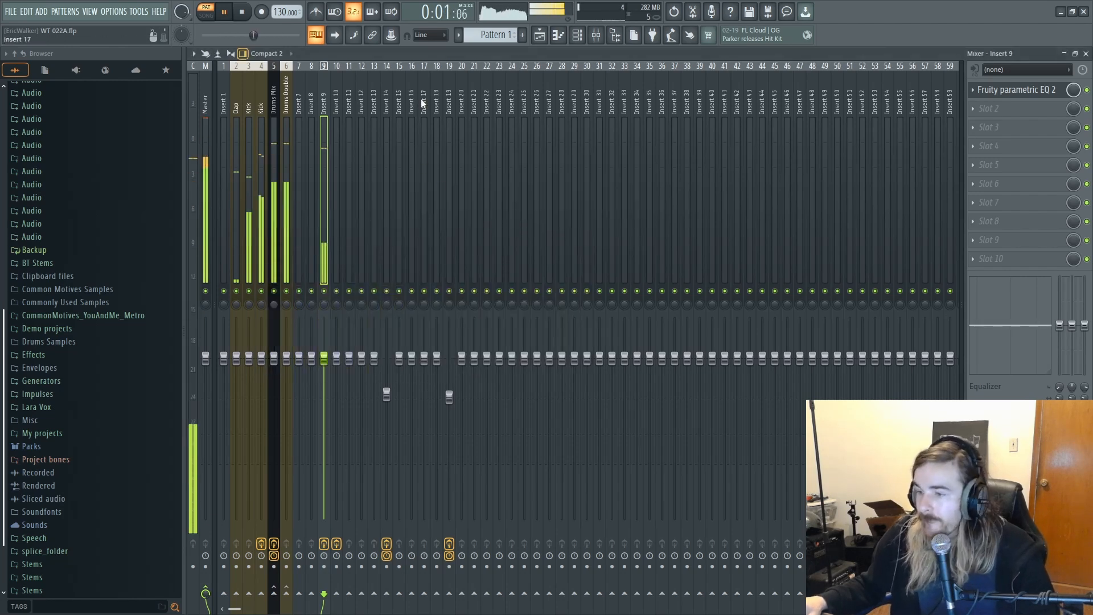
key("space")
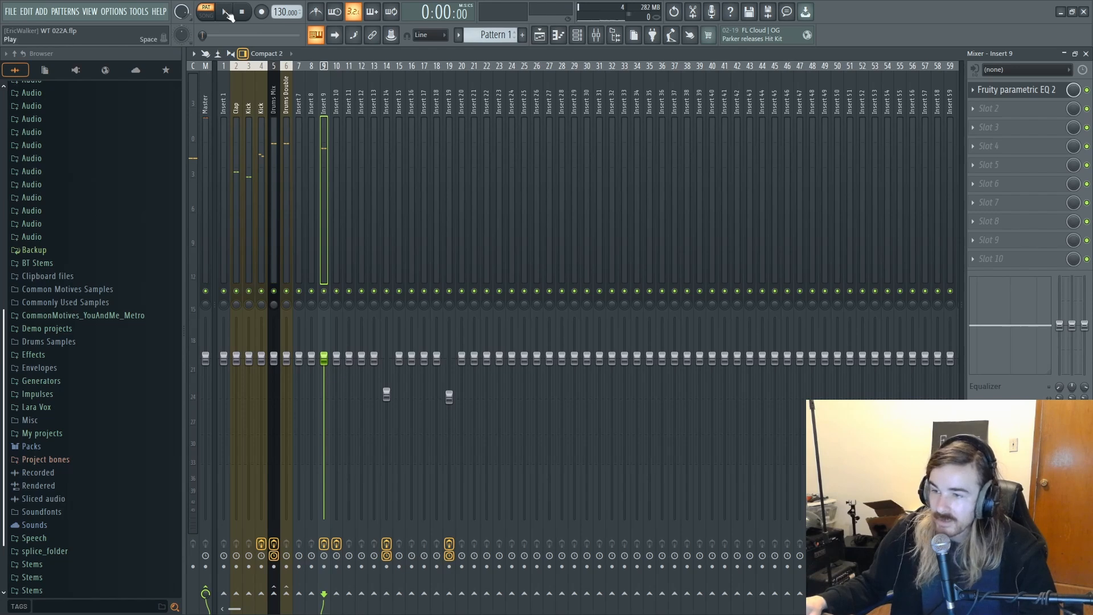
Step: Play the arrangement in song mode and check it in the playlist against the mixer balance
key("space")
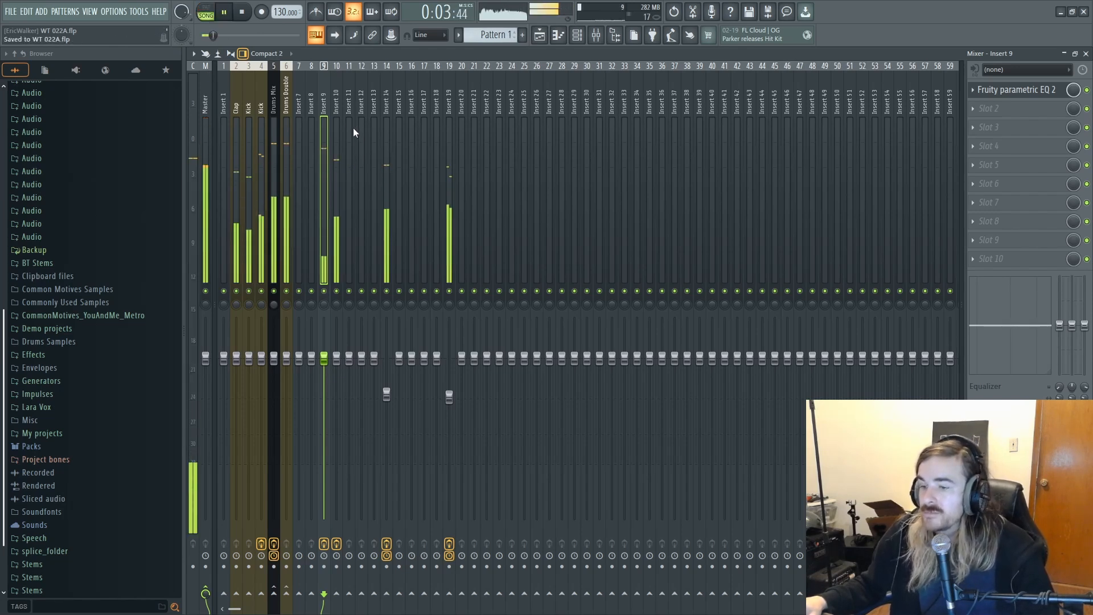
left_click(539, 34)
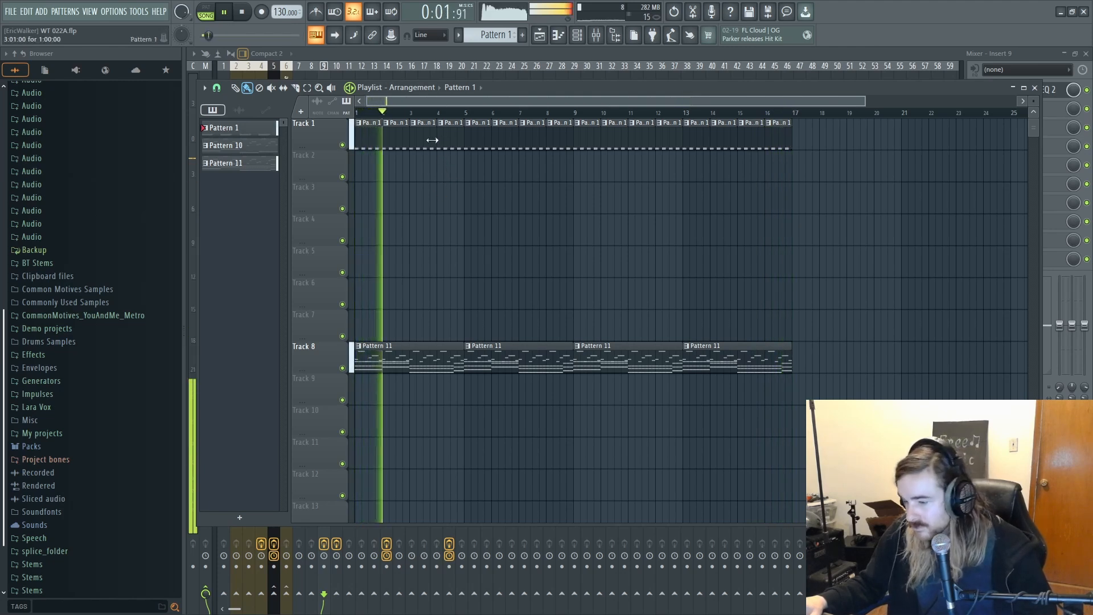
key("space")
key("space")
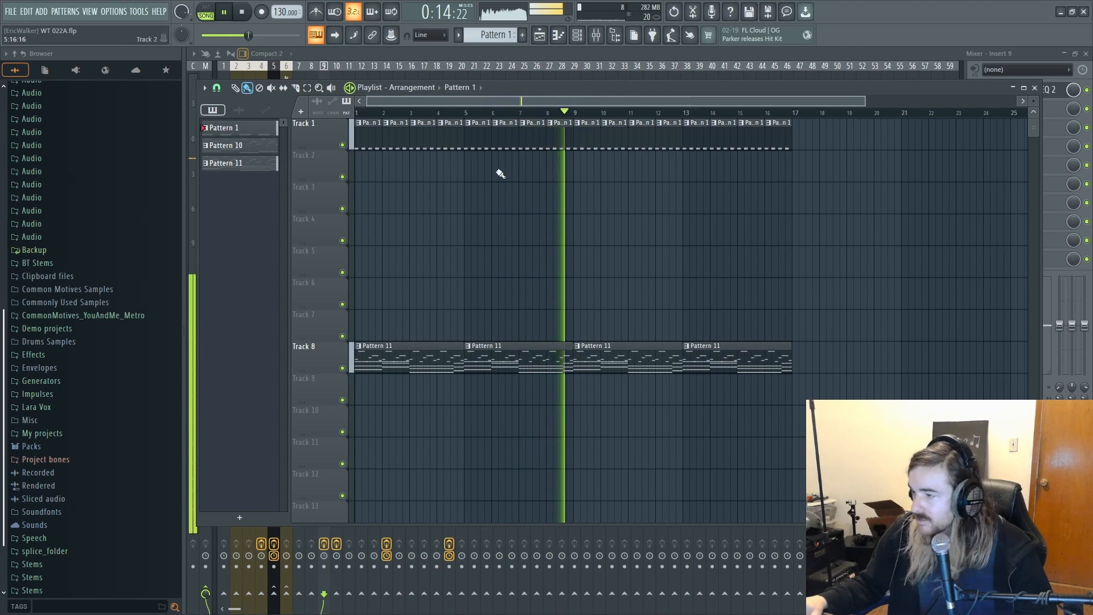
key("space")
key("F9")
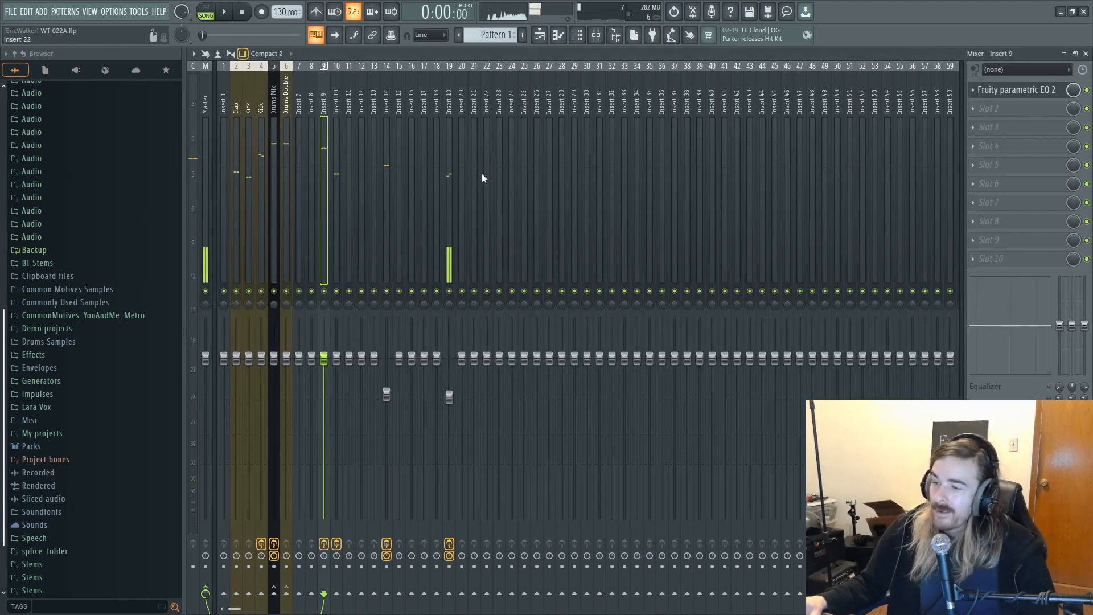
Step: Name mixer Insert 19 "Melody" and give it the same yellow colour as the drum tracks
left_click(449, 133)
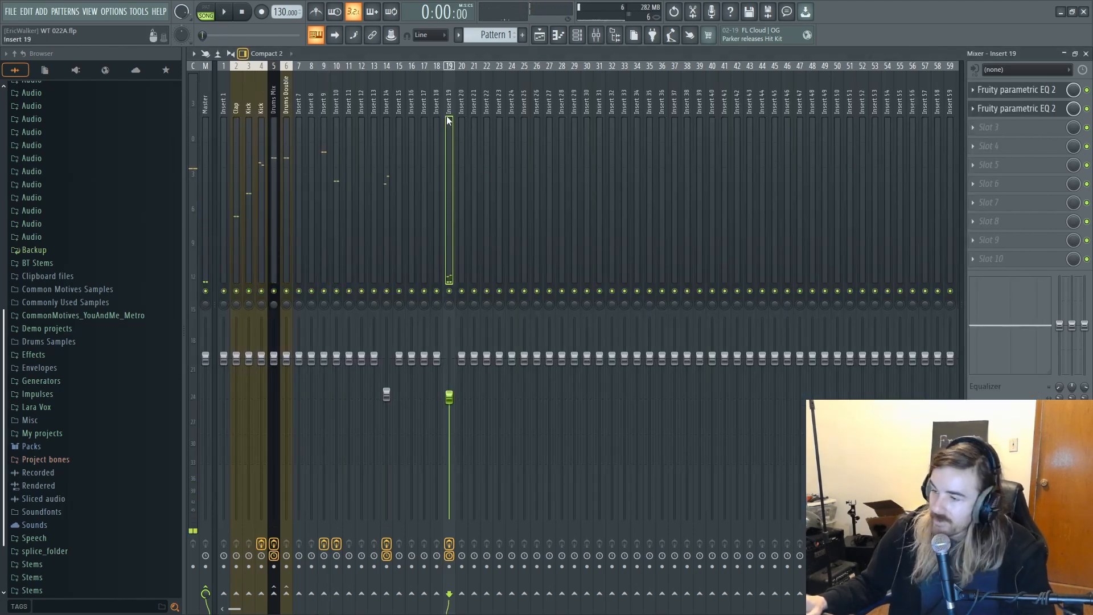
double_click(448, 120)
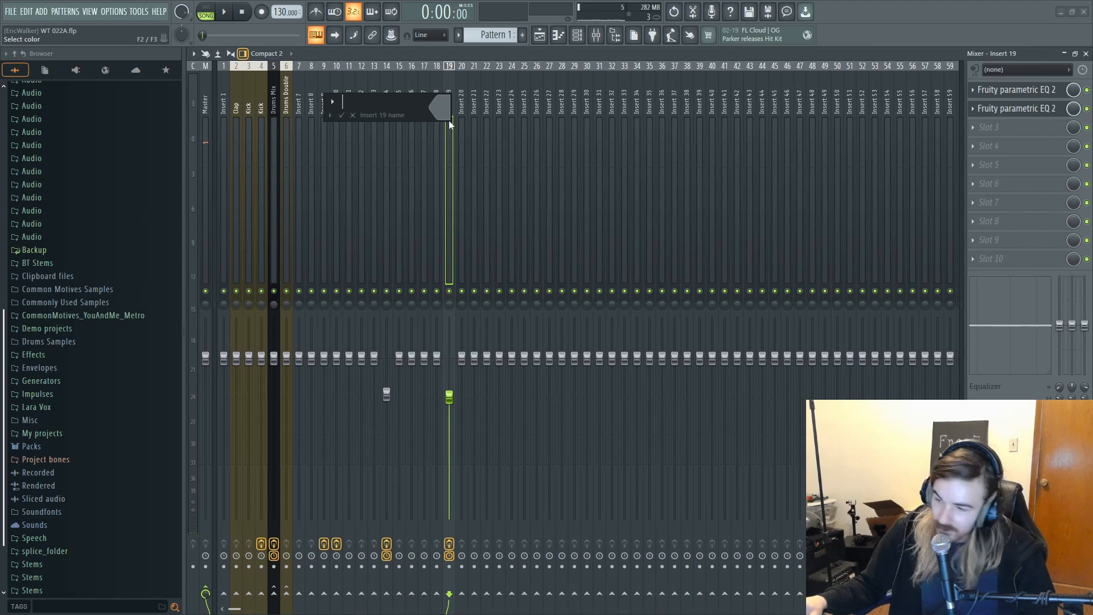
left_click(356, 114)
key("space")
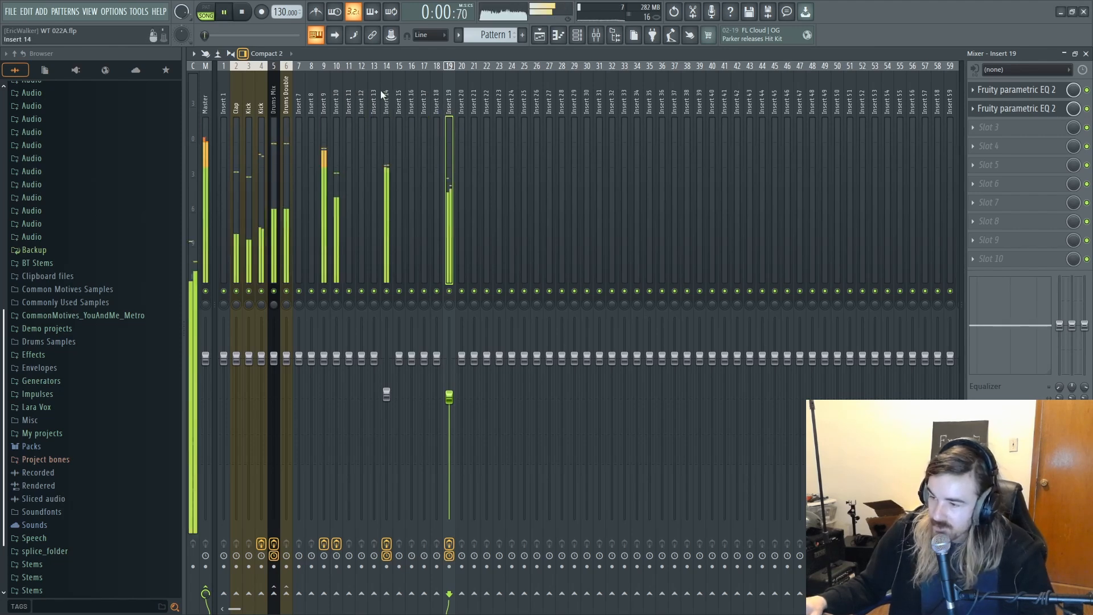
key("F2")
type("Melody")
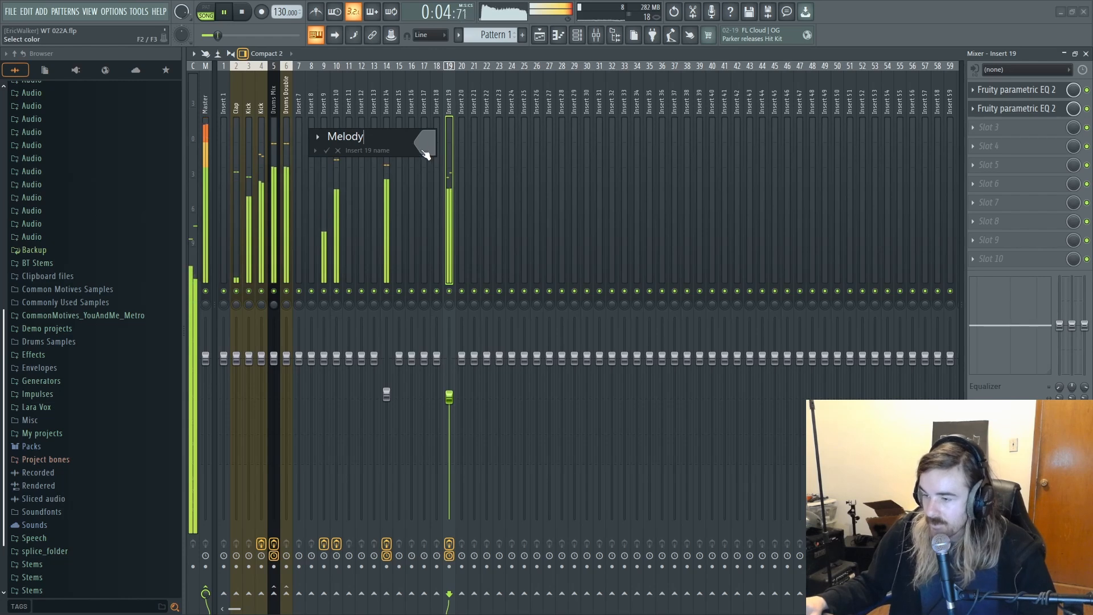
left_click(421, 146)
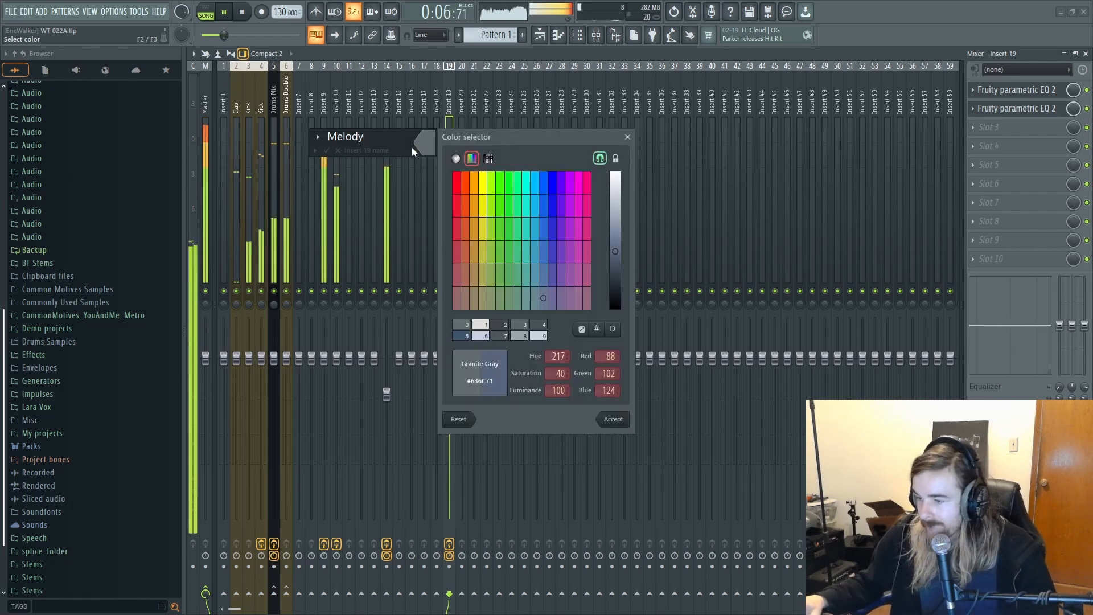
left_click(480, 324)
key("Return")
key("Return")
key("space")
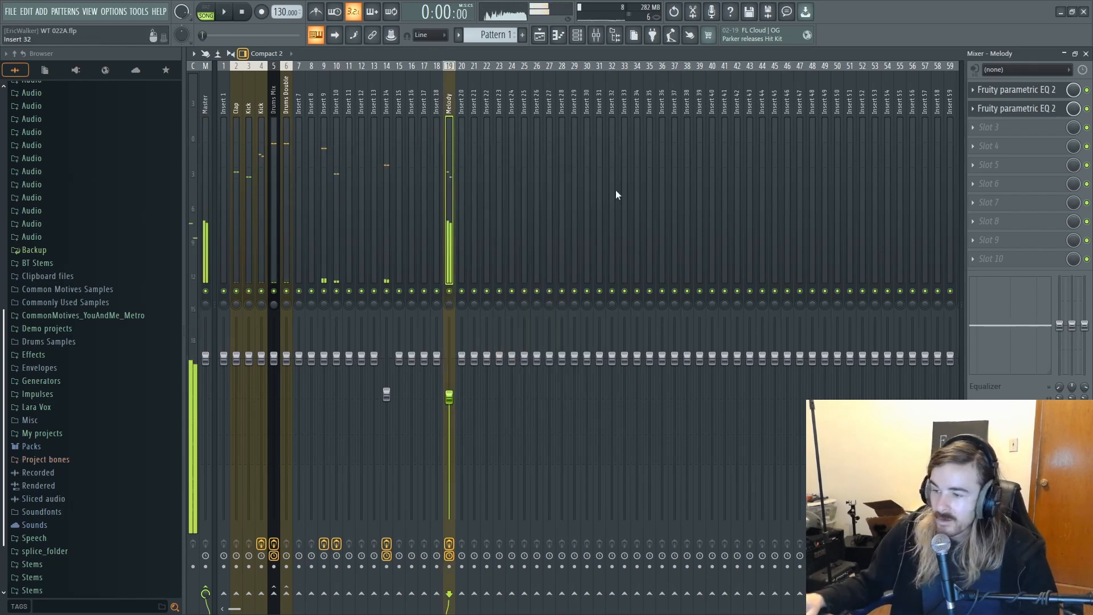
Step: Name mixer Insert 14 "Plucks" and give it the same yellow colour as the Melody track
left_click(387, 145)
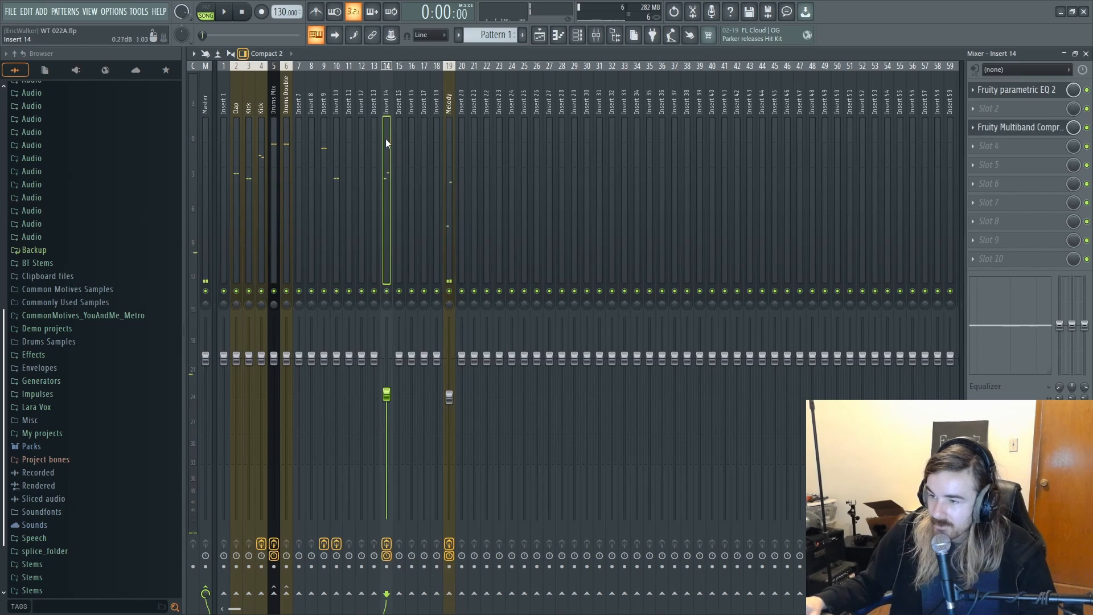
double_click(386, 121)
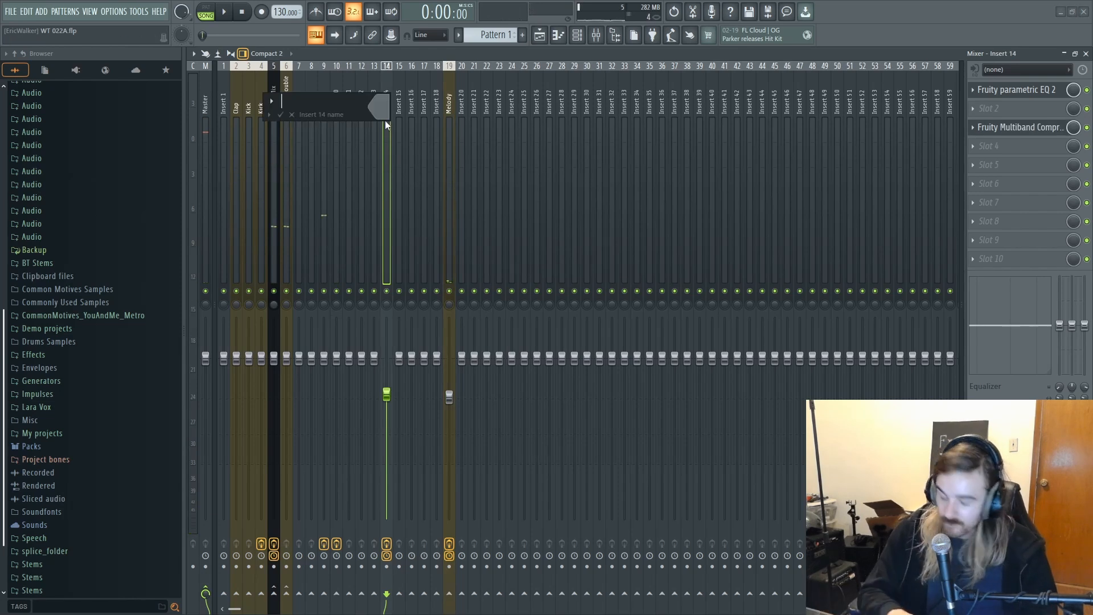
type("Plucks")
key("Return")
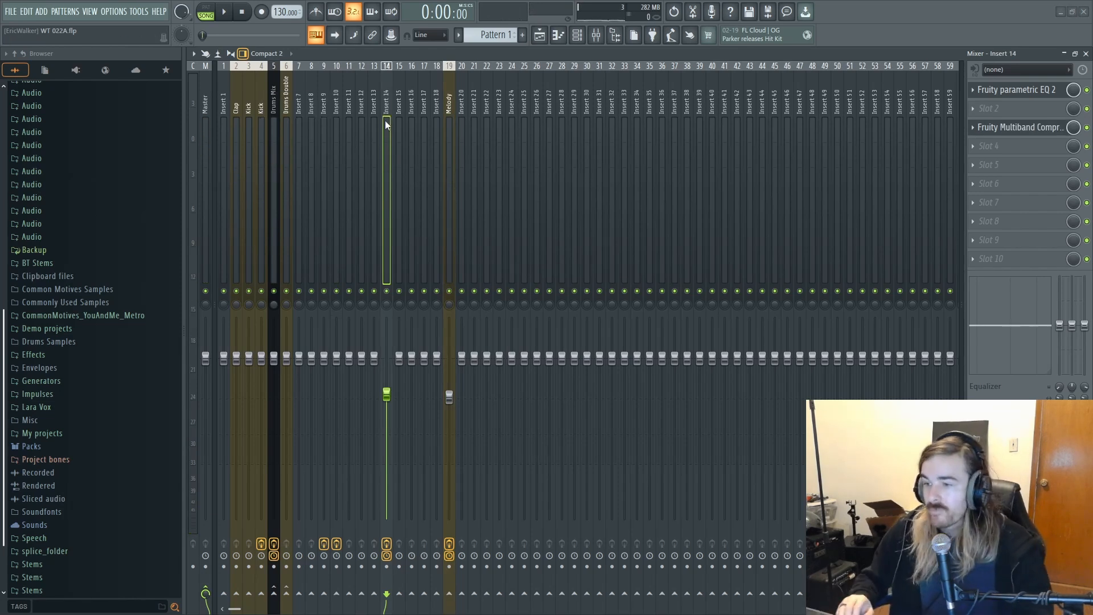
Step: Solo mixer Insert 10 during playback, name it "Sub" and give it the same yellow colour
key("space")
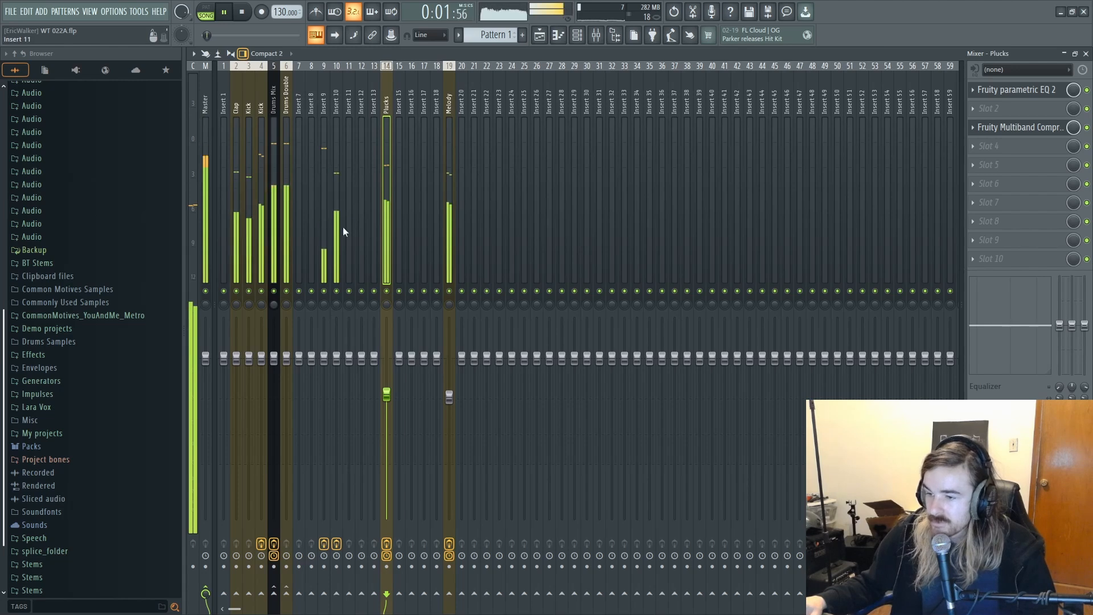
left_click(333, 275)
key("F2")
type("Sub")
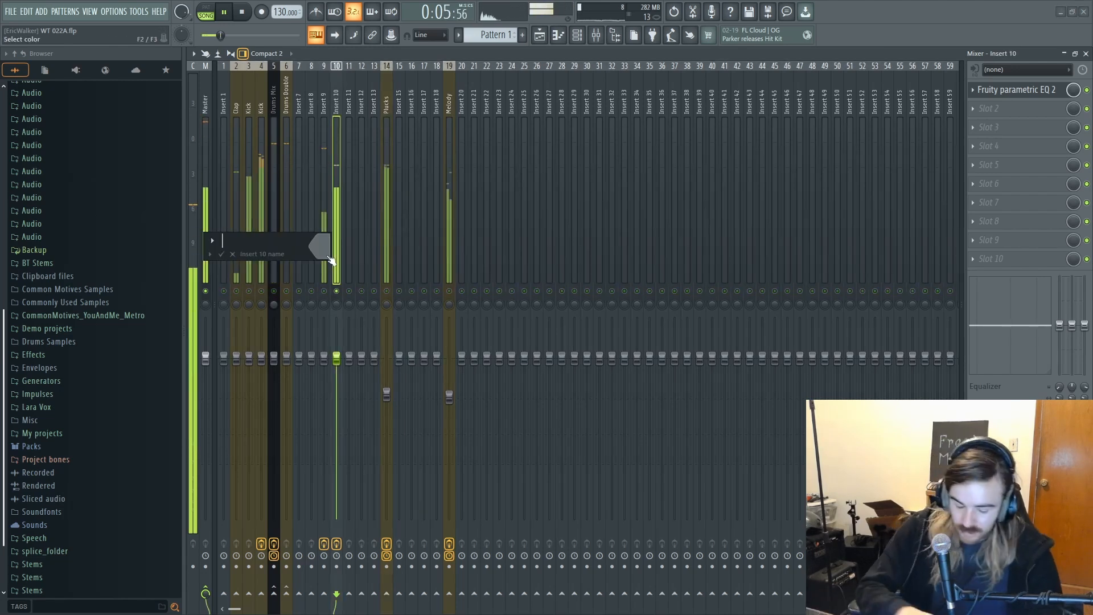
key("Return")
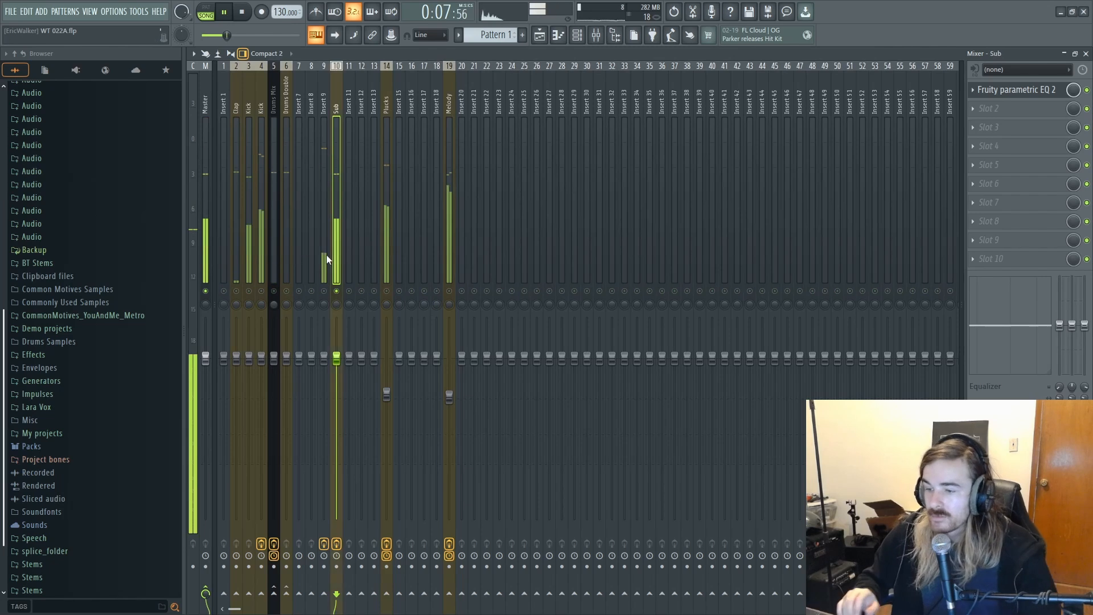
Step: Name mixer Insert 9 "Hat" and give it the same yellow colour as the Sub track
left_click(326, 255)
key("F2")
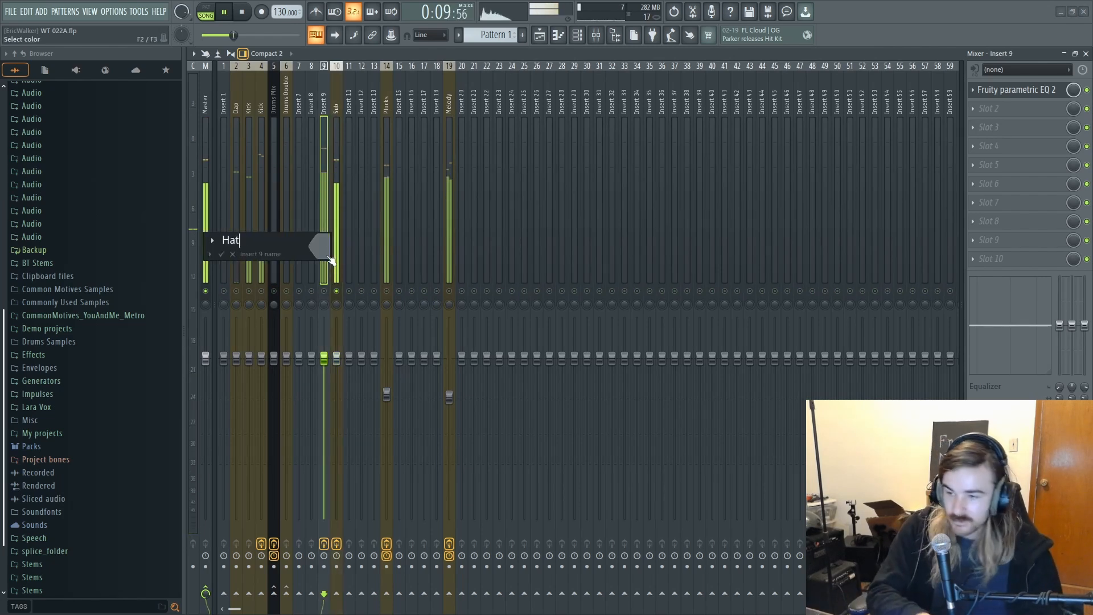
type("Hat")
key("Return")
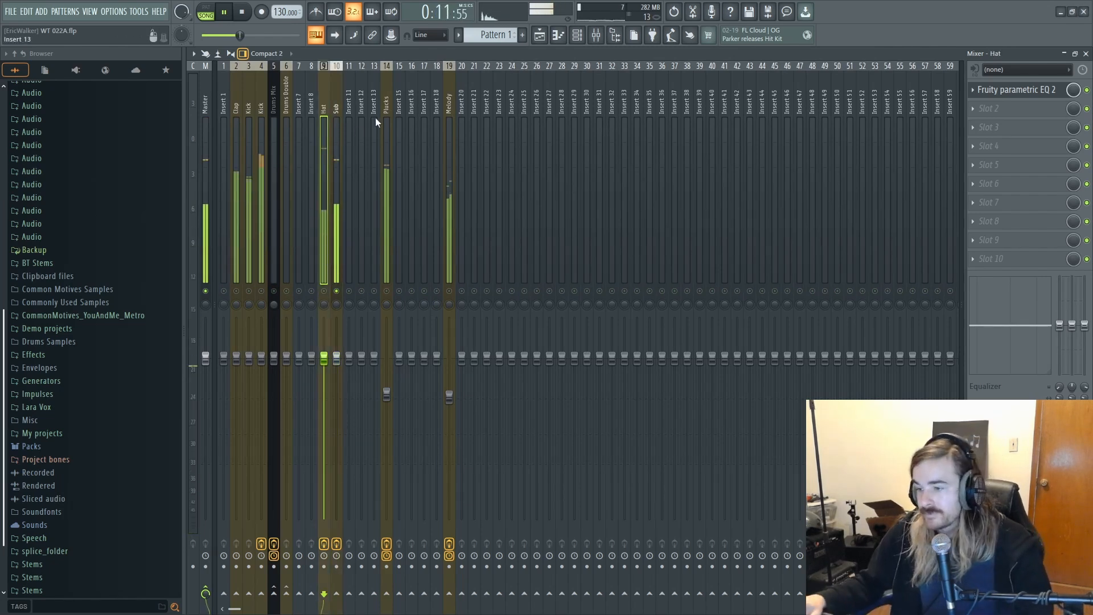
Step: Stop playback and load the "00 VOX 2024" mixer track state onto Insert 30
key("space")
right_click(458, 292)
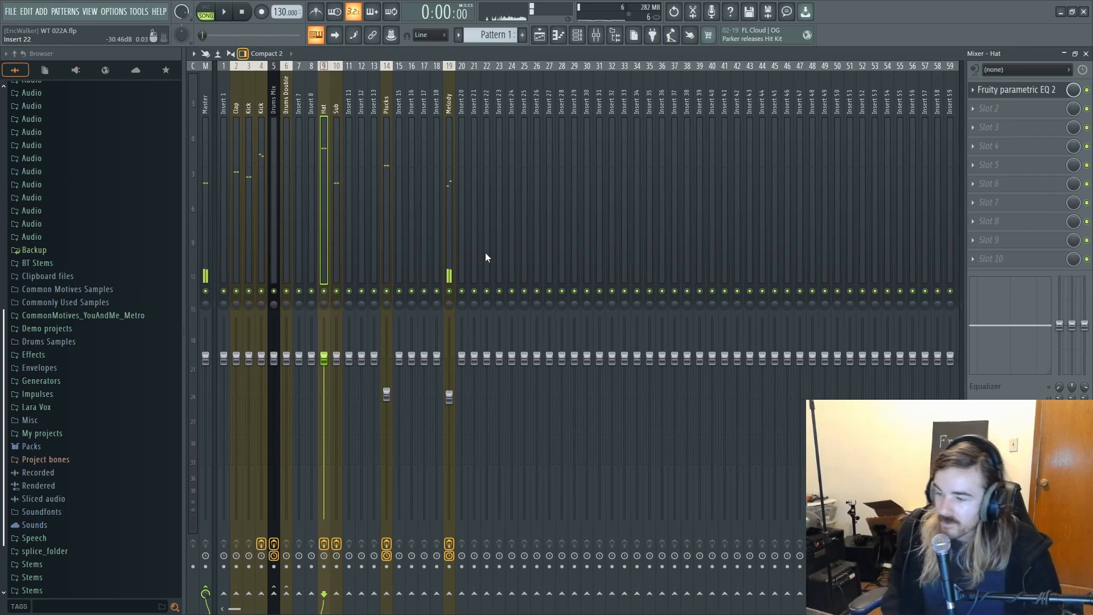
left_click(590, 125)
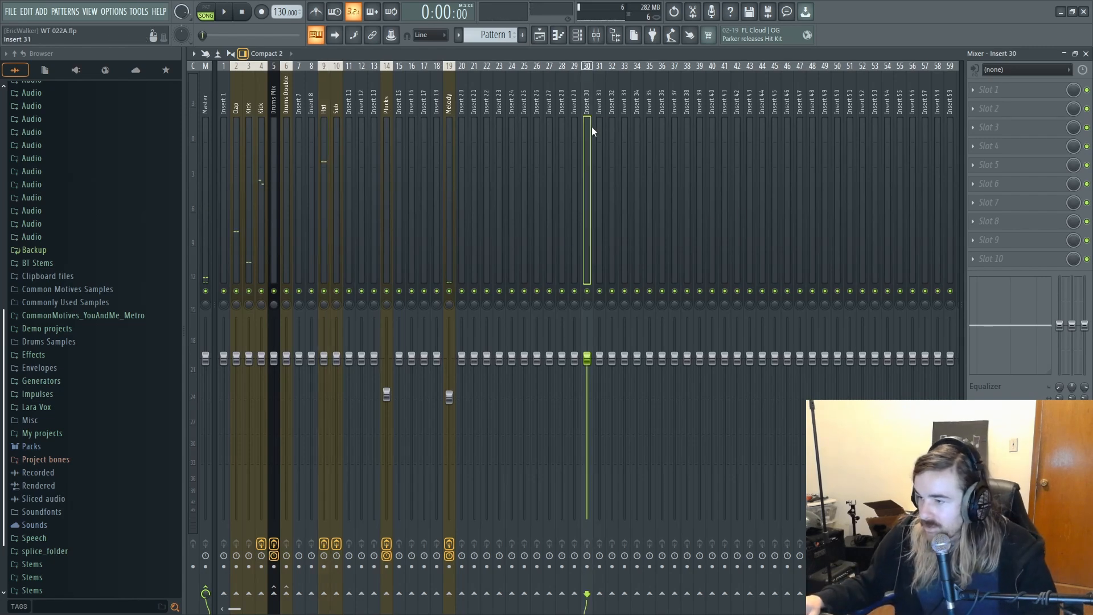
right_click(586, 132)
left_click(630, 146)
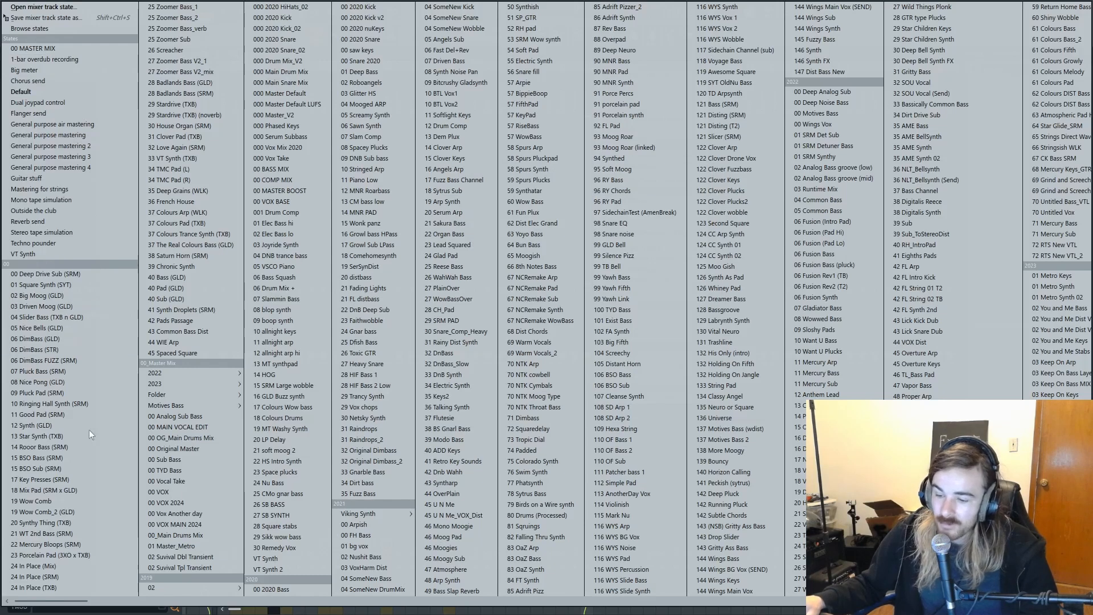
left_click(186, 503)
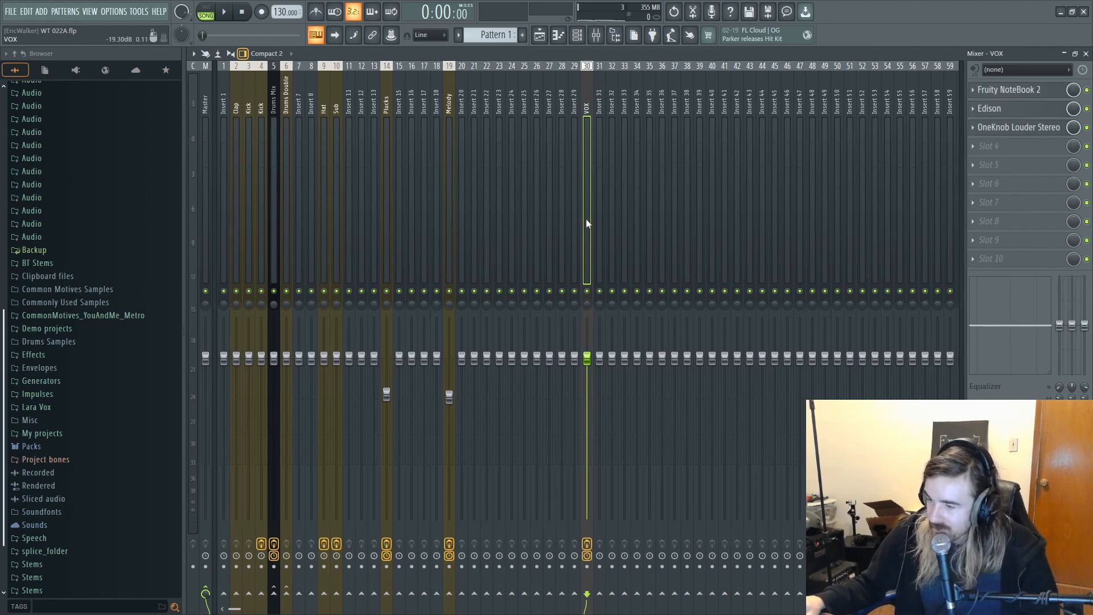
Step: Load the "00 VOX MAIN 2024" mixer track state onto Insert 31
left_click(600, 220)
right_click(599, 220)
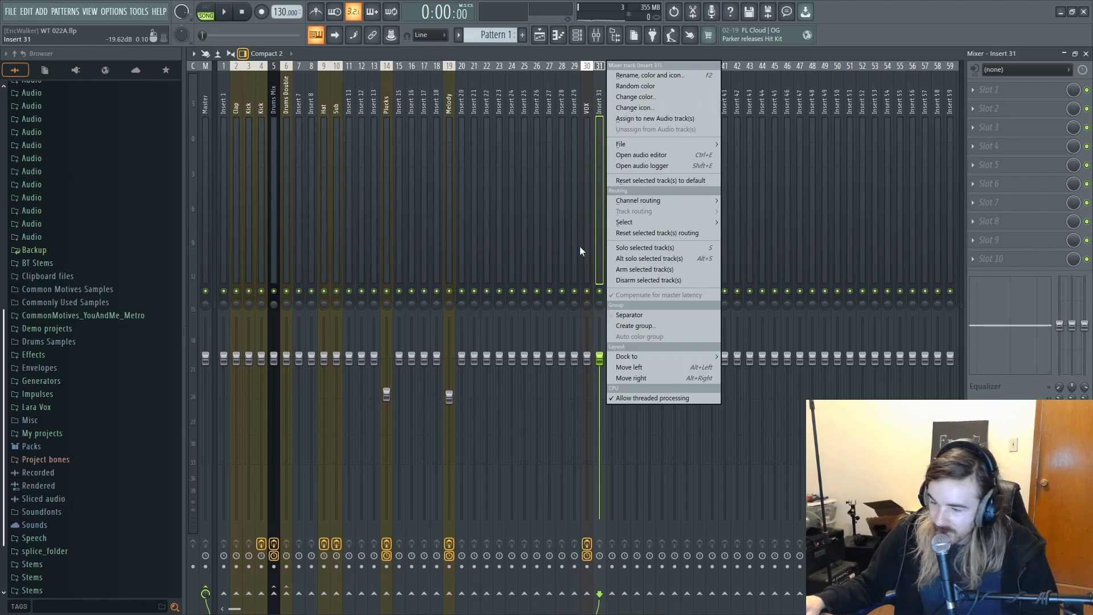
mouse_move(632, 142)
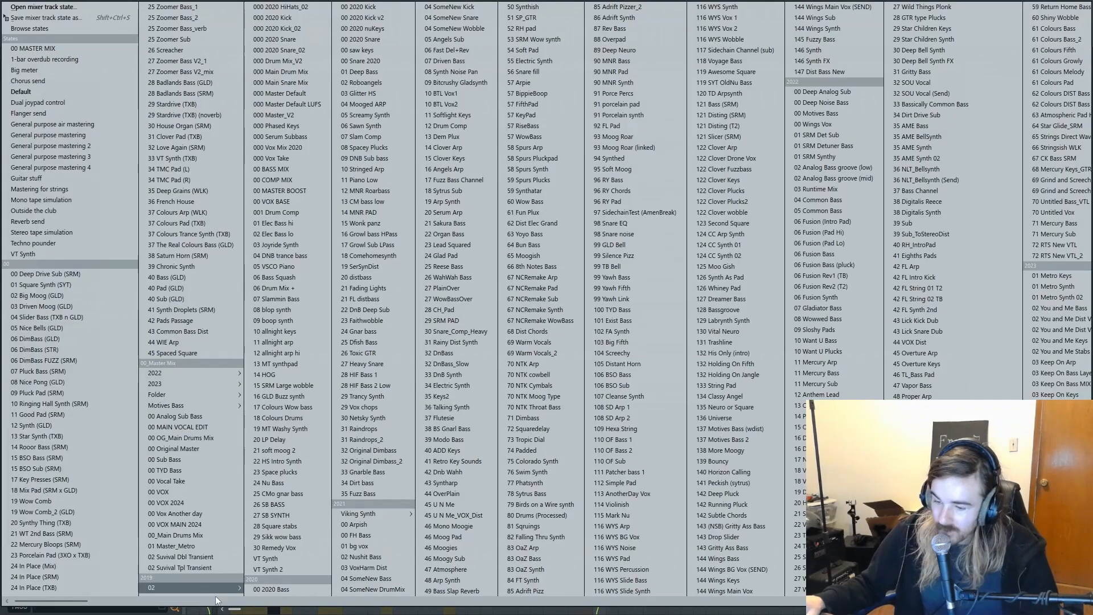
left_click(227, 525)
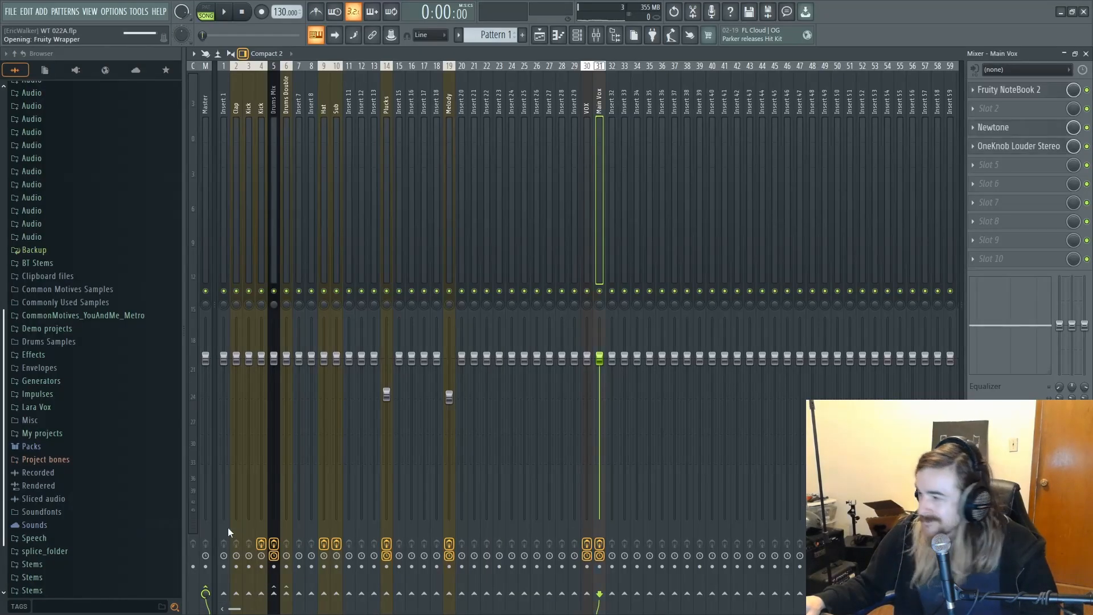
Step: Replace the Main Vox track's Fruity NoteBook 2 text with "blah bblah blah", and view its Newtone plugin before closing it
left_click(991, 94)
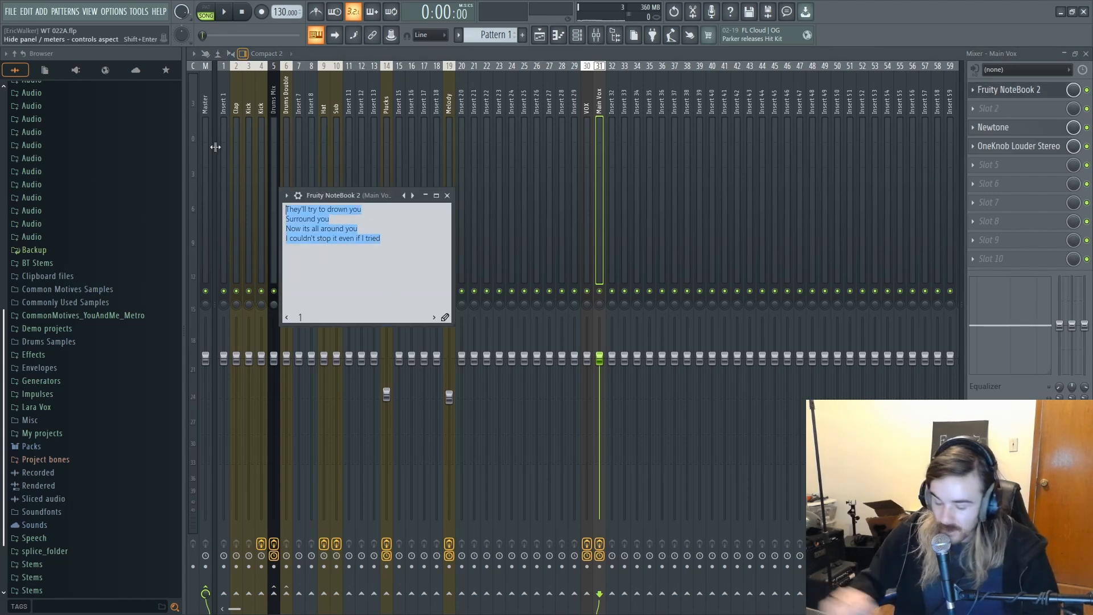
key("BackSpace")
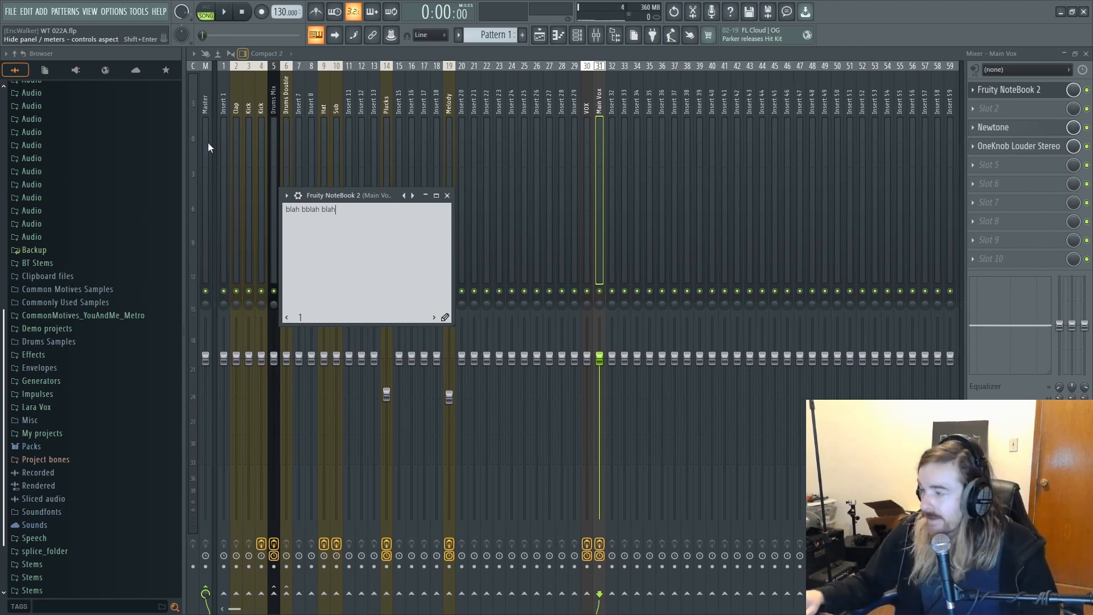
left_click(987, 130)
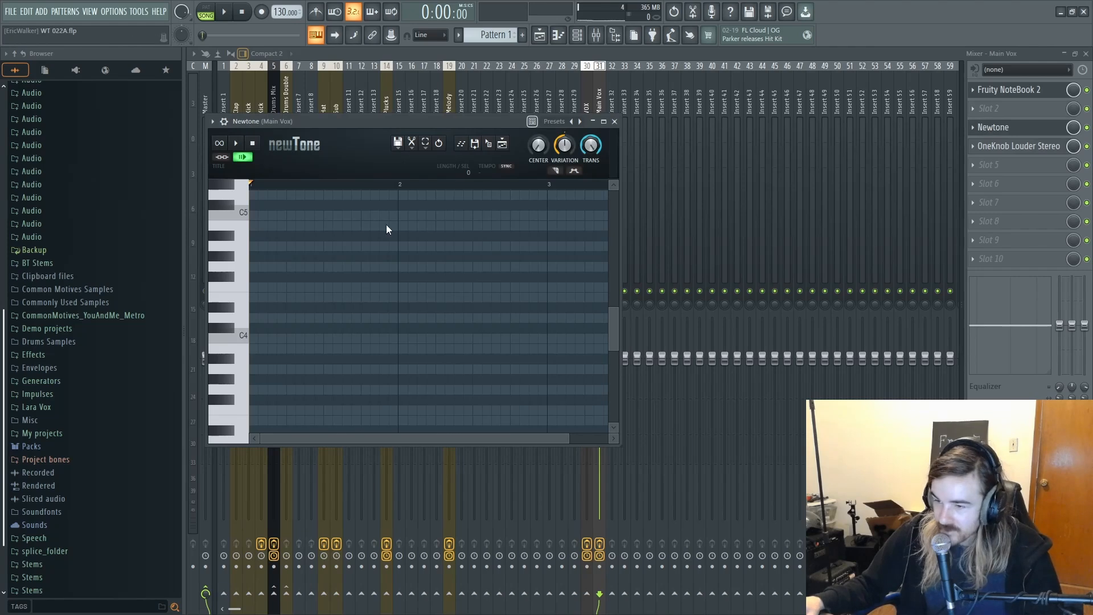
left_click_drag(349, 117, 378, 209)
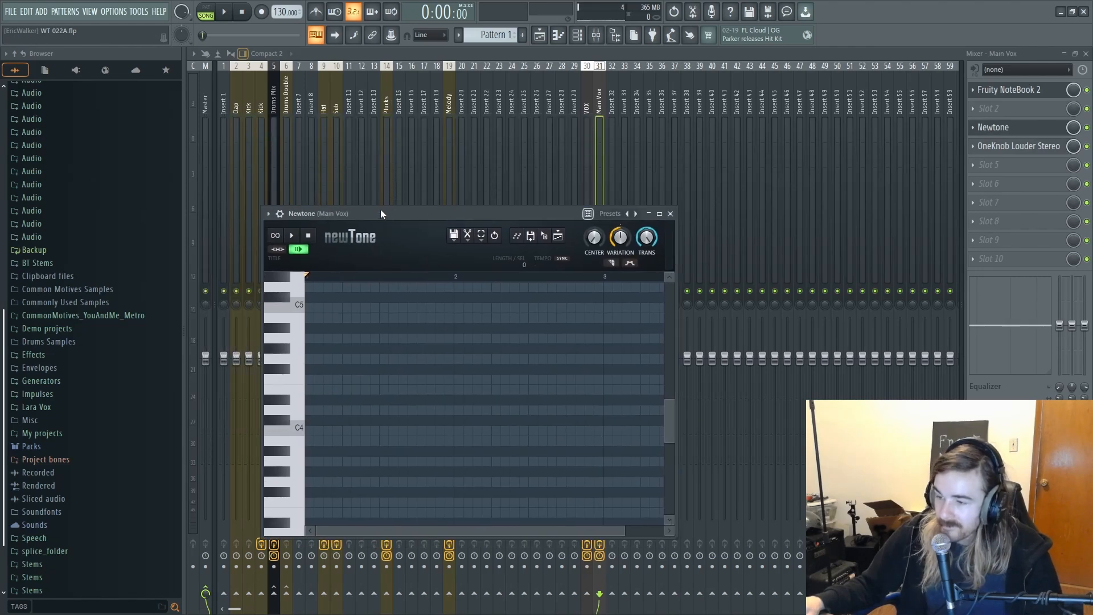
key("Escape")
Step: Set the VOX track's audio input to In 2, declining the switch to external input only
left_click(582, 150)
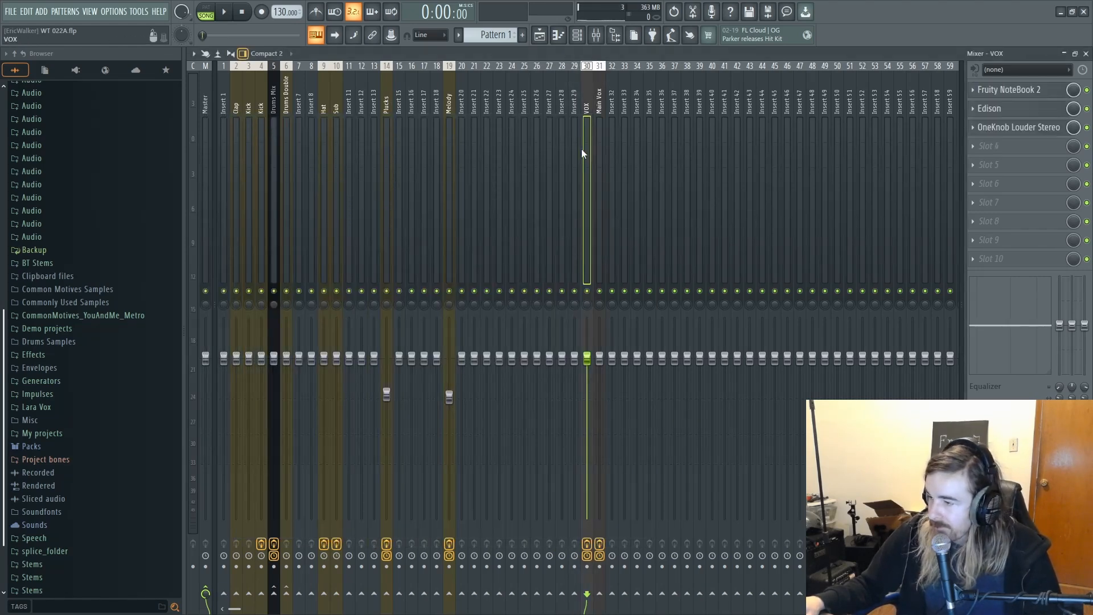
left_click(1037, 70)
left_click(998, 121)
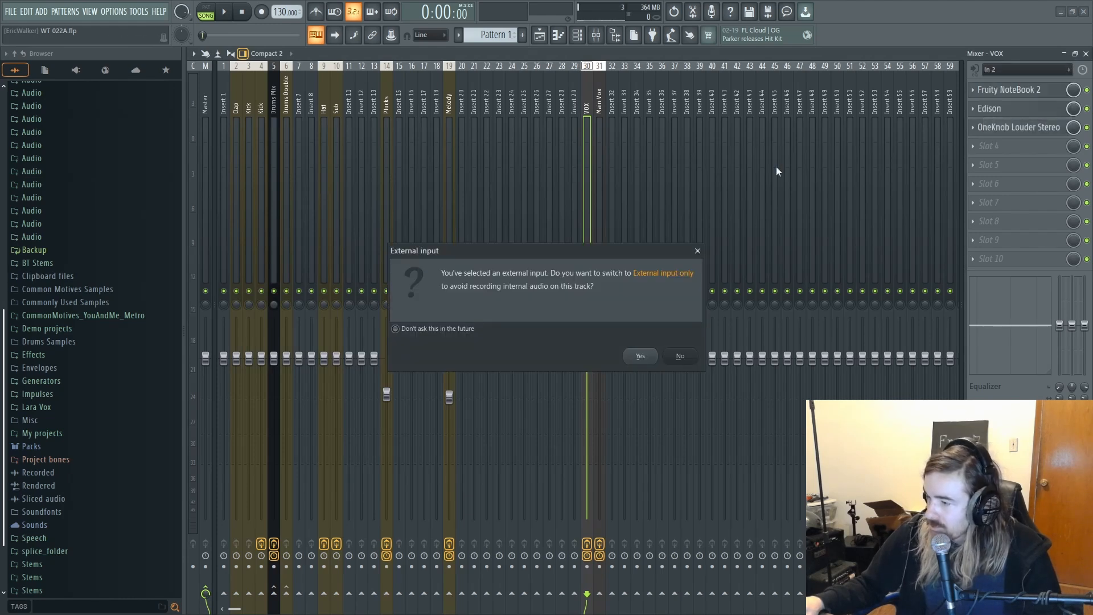
left_click(682, 356)
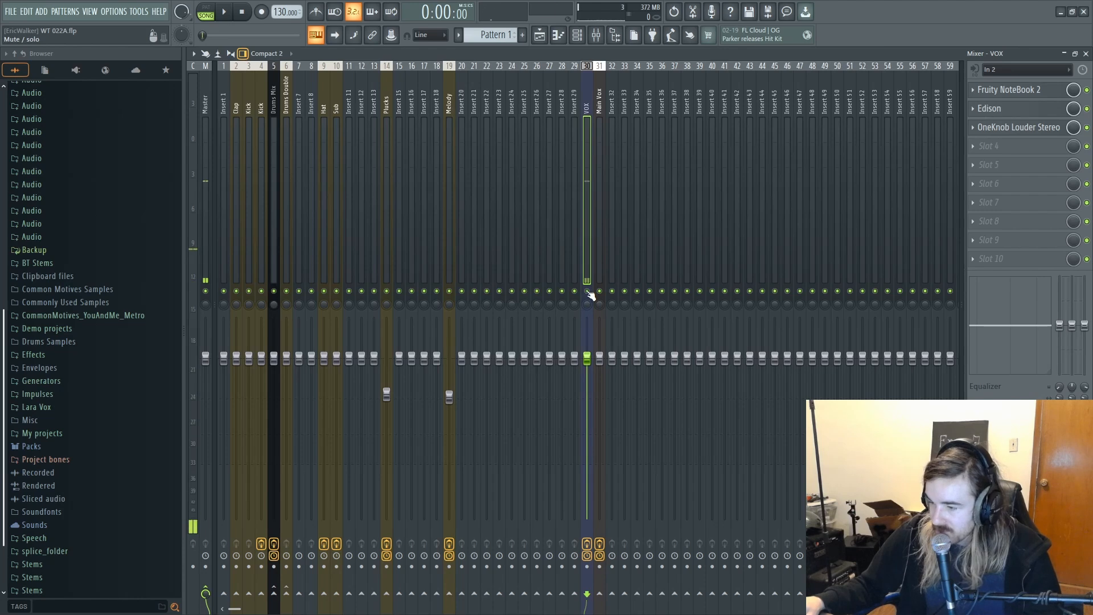
Step: Clear the entire old recording from Edison on the VOX track and move its window to the lower part of the mixer
left_click(225, 18)
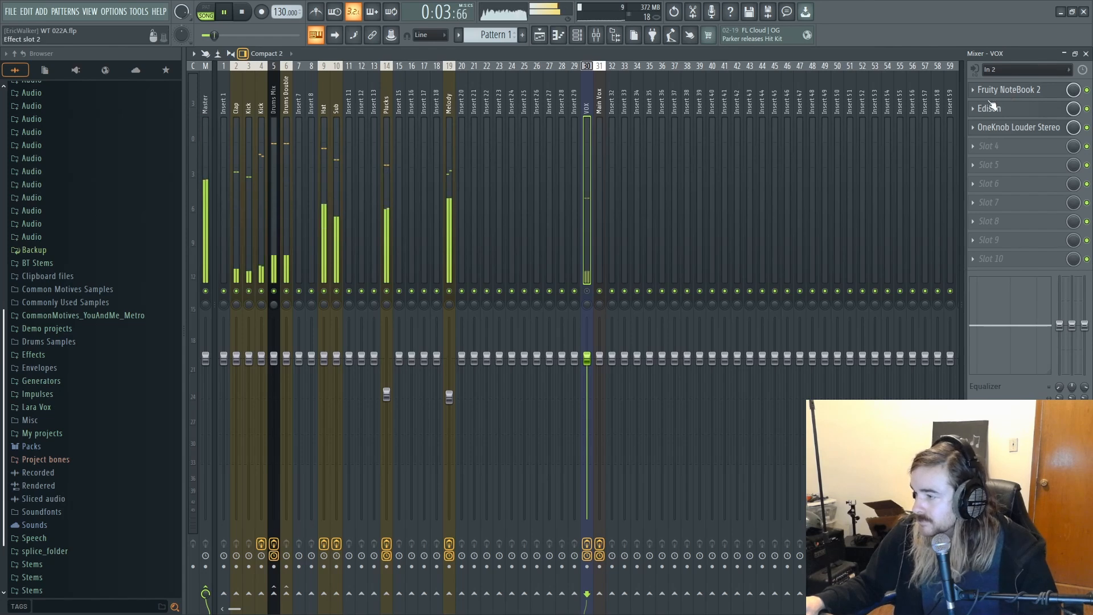
left_click(990, 107)
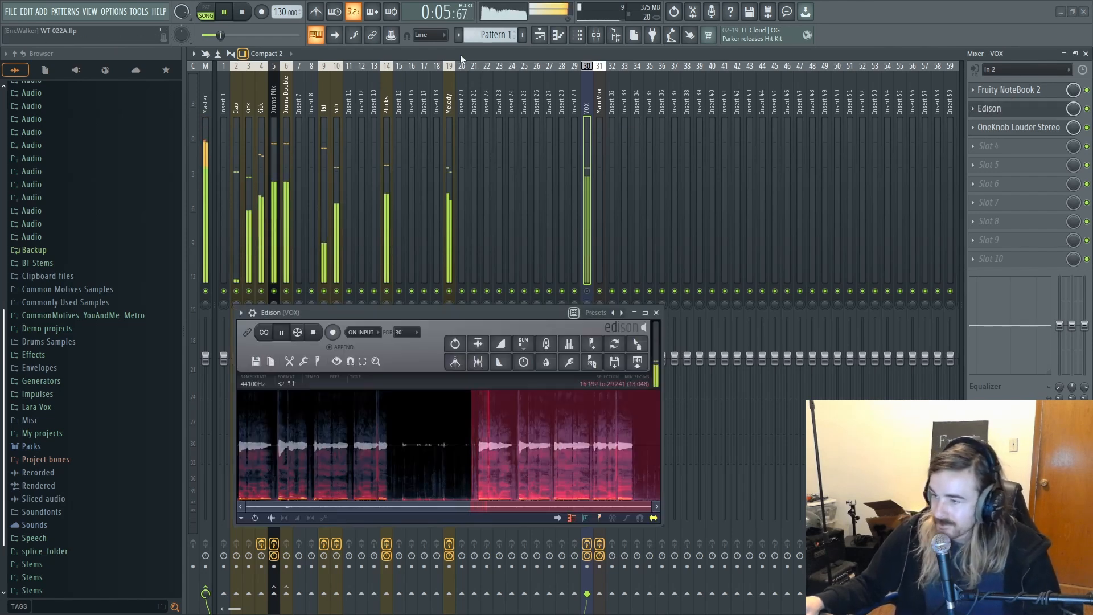
key("space")
left_click_drag(471, 420, 440, 419)
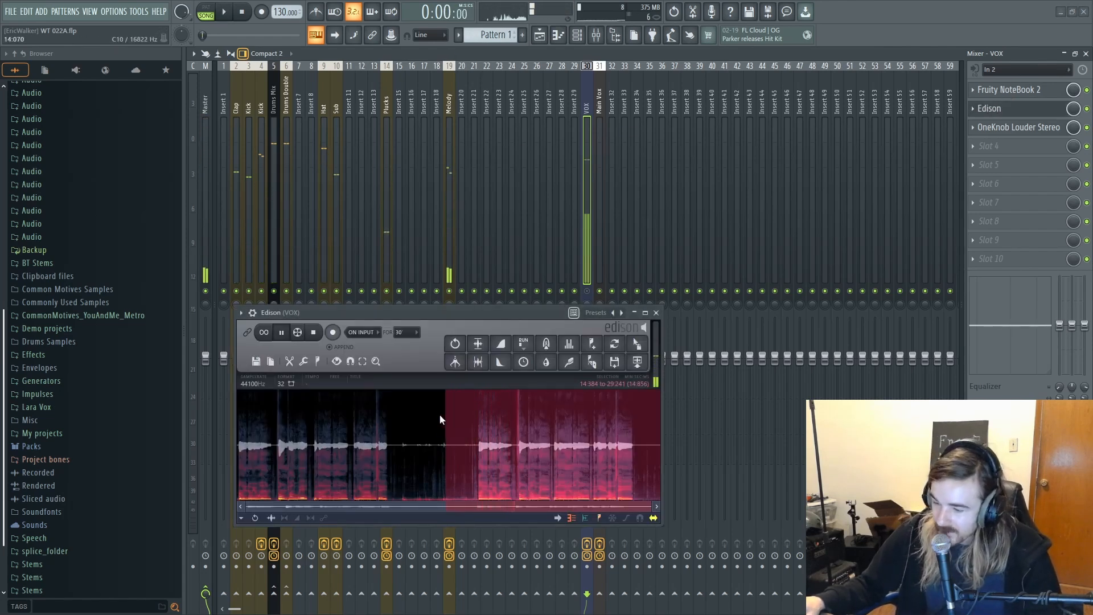
left_click_drag(491, 449, 213, 442)
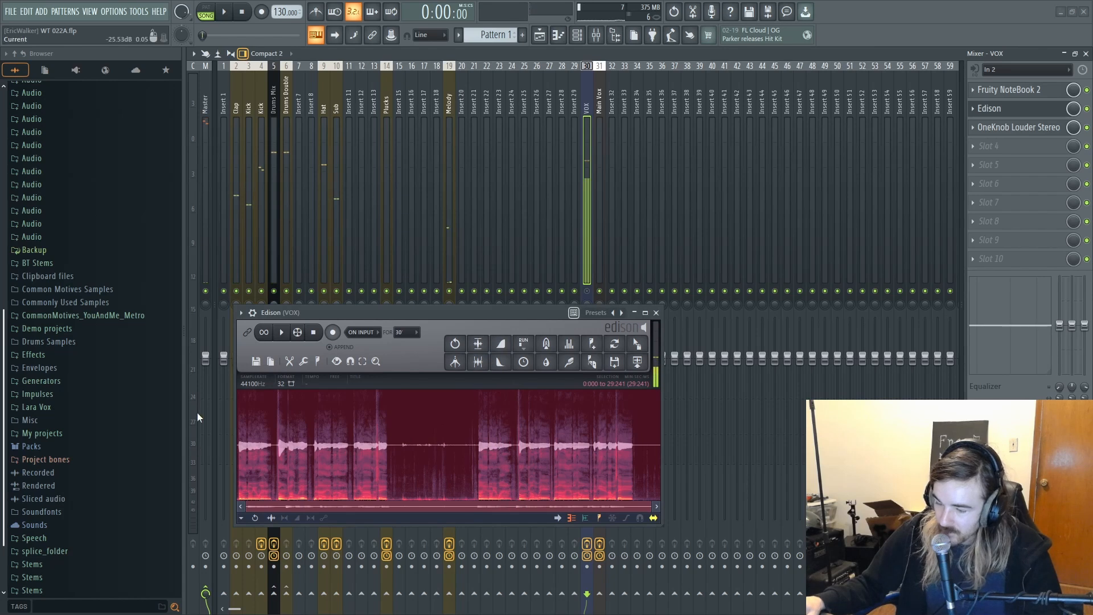
key("Delete")
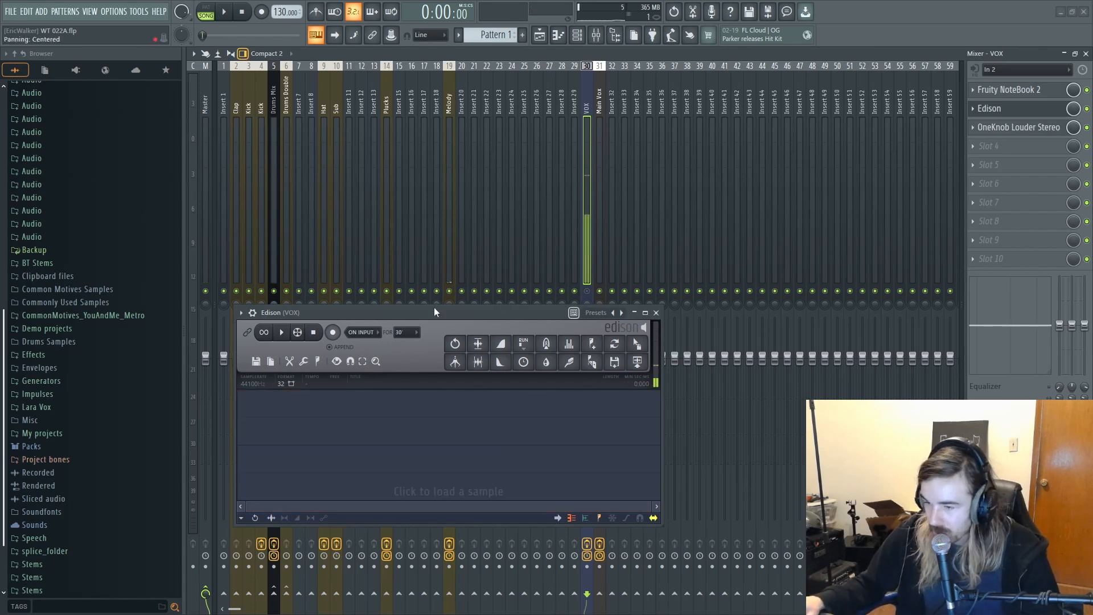
left_click_drag(434, 309, 389, 451)
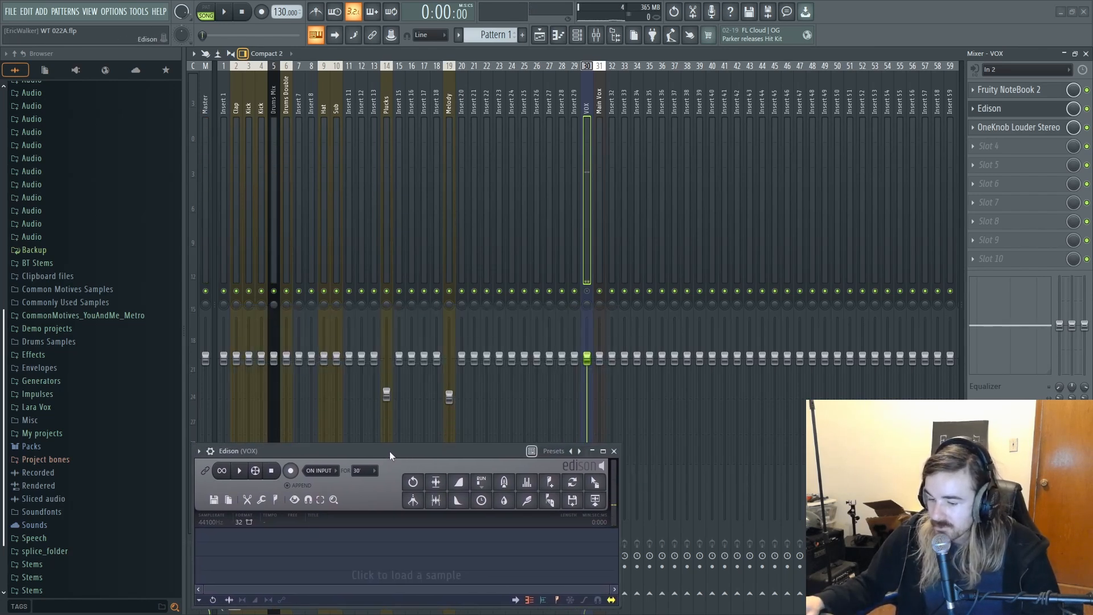
Step: Record a vocal take of about 9.4 seconds into the VOX track's Edison while the song plays, and stop playback
left_click(221, 13)
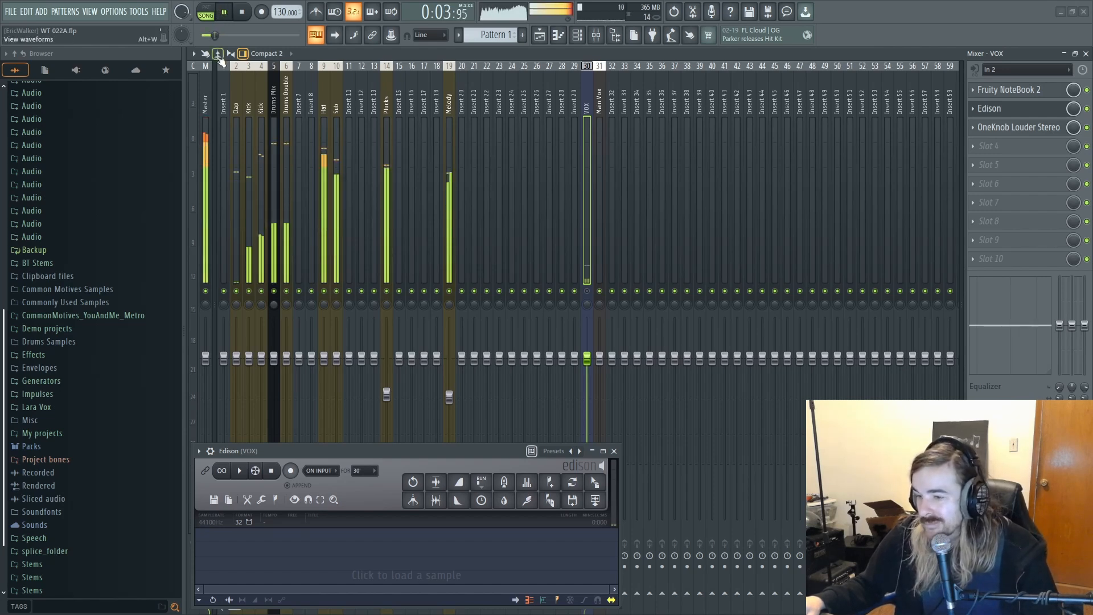
left_click(262, 151)
left_click(251, 156)
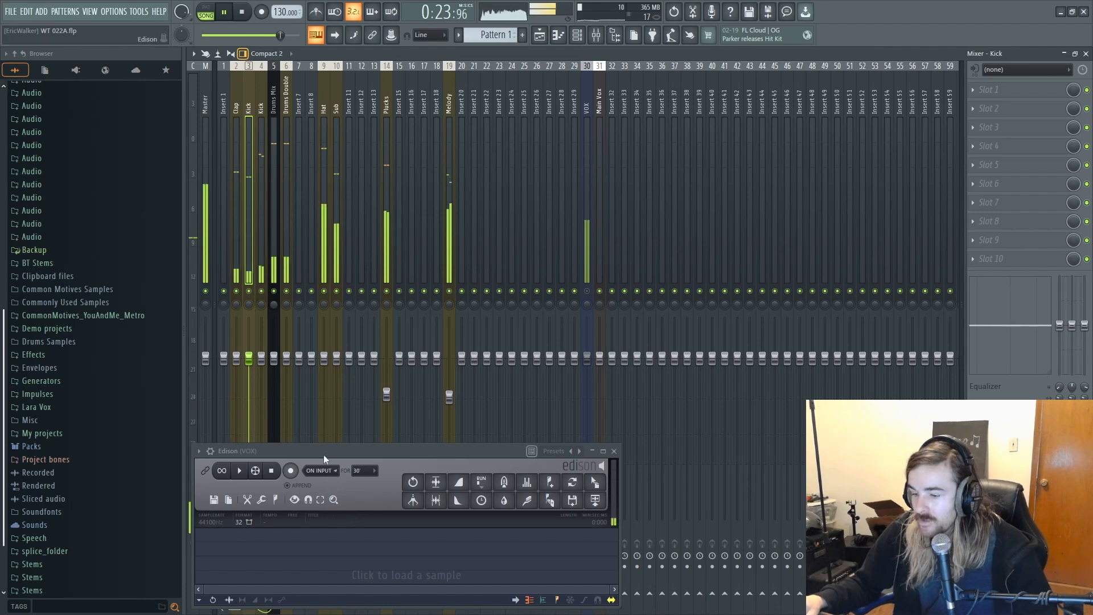
left_click(290, 471)
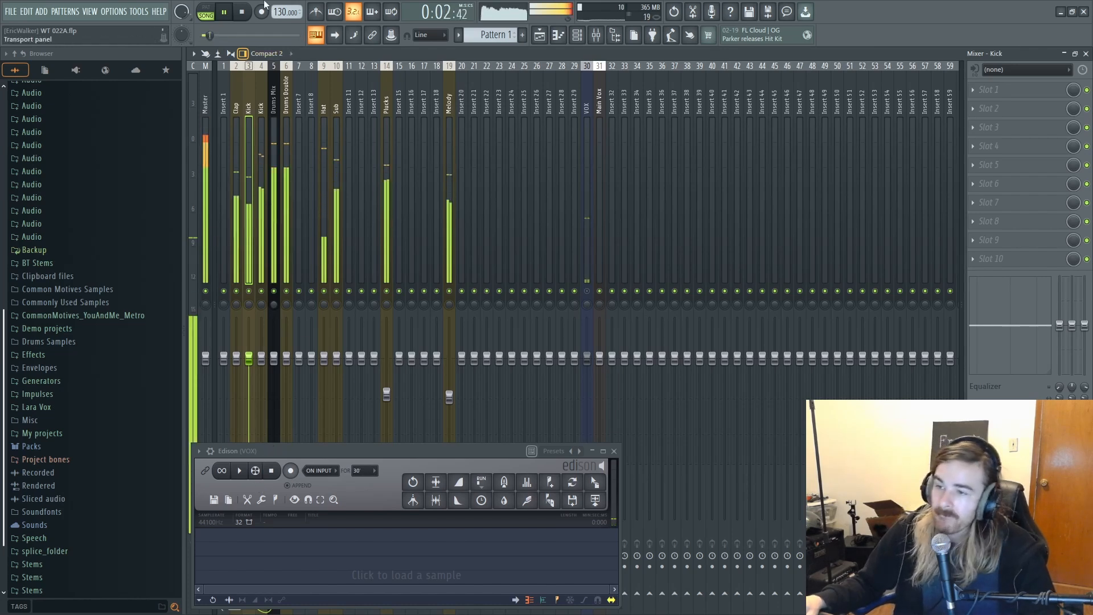
left_click(290, 470)
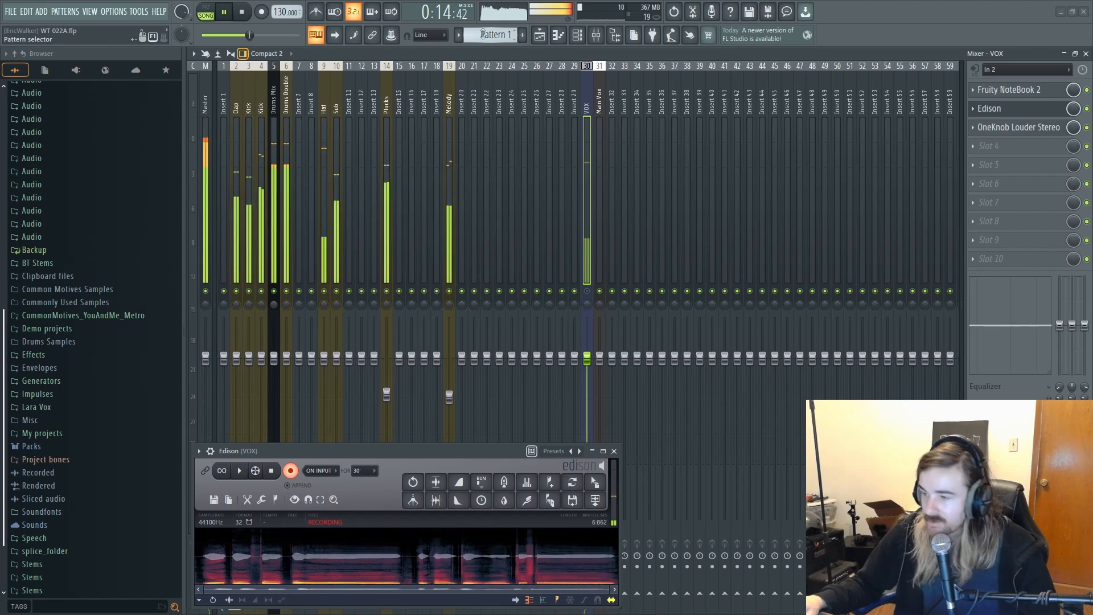
left_click(290, 471)
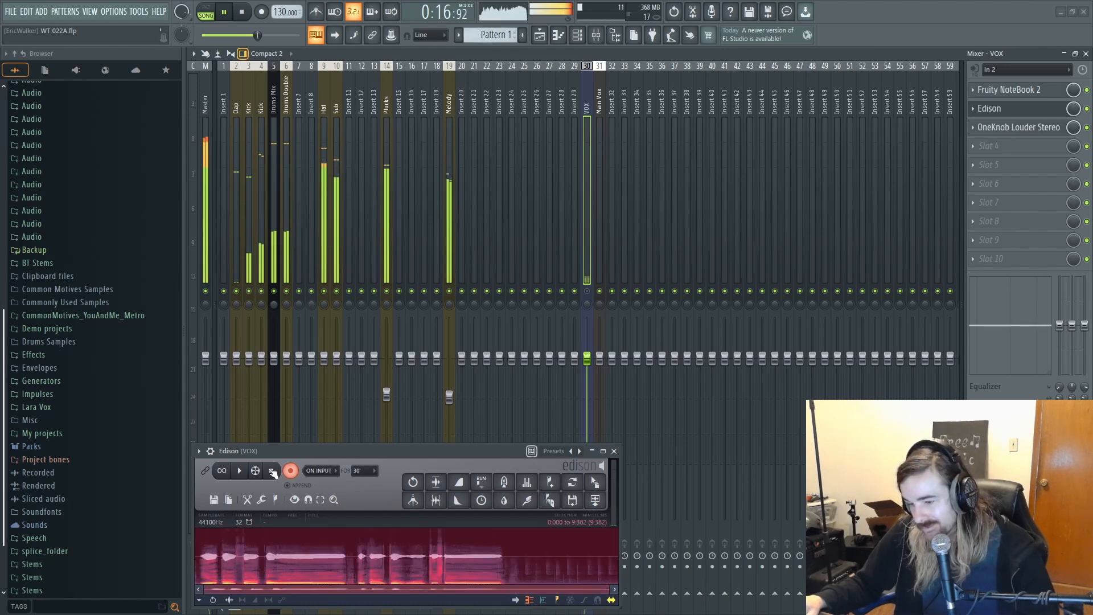
left_click(231, 11)
left_click(253, 11)
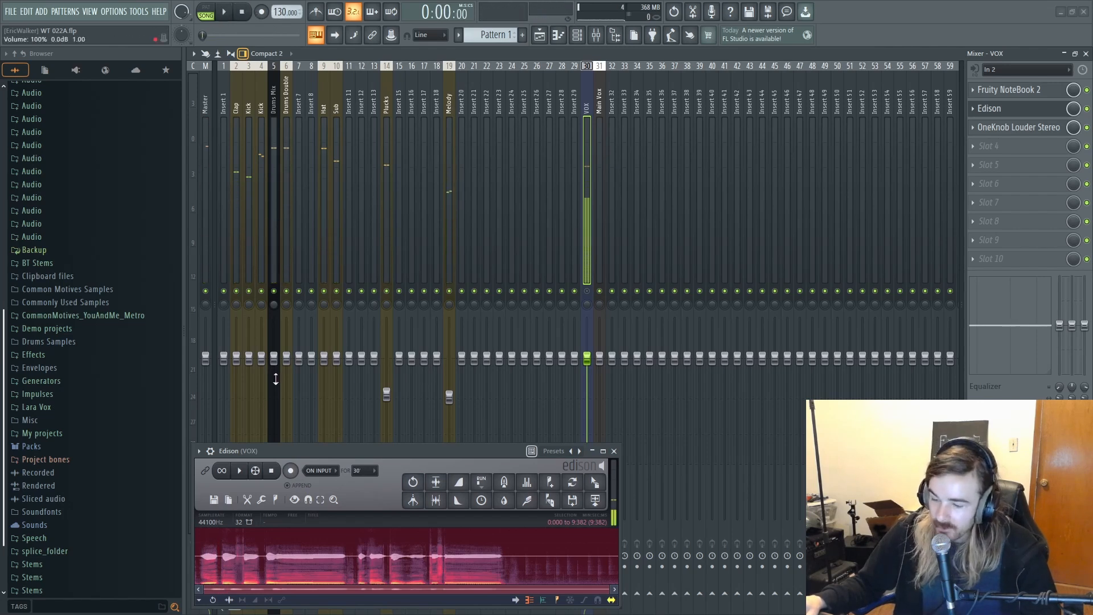
Step: Select about the first 7.3 seconds of the Edison take and place it as an audio clip at the start of playlist Track 7
right_click(520, 577)
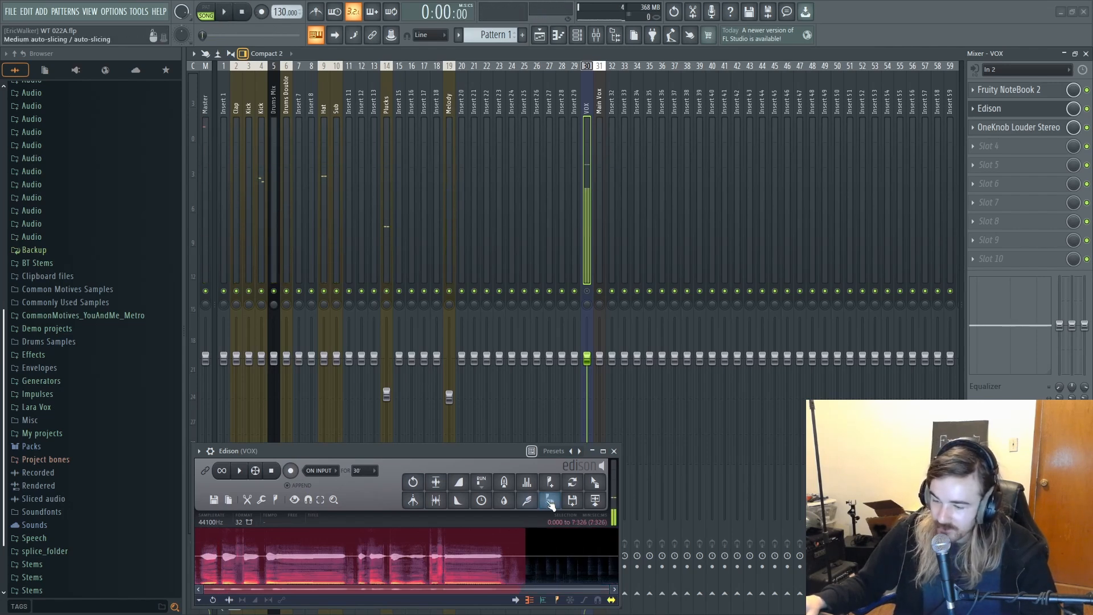
left_click_drag(595, 499, 524, 5)
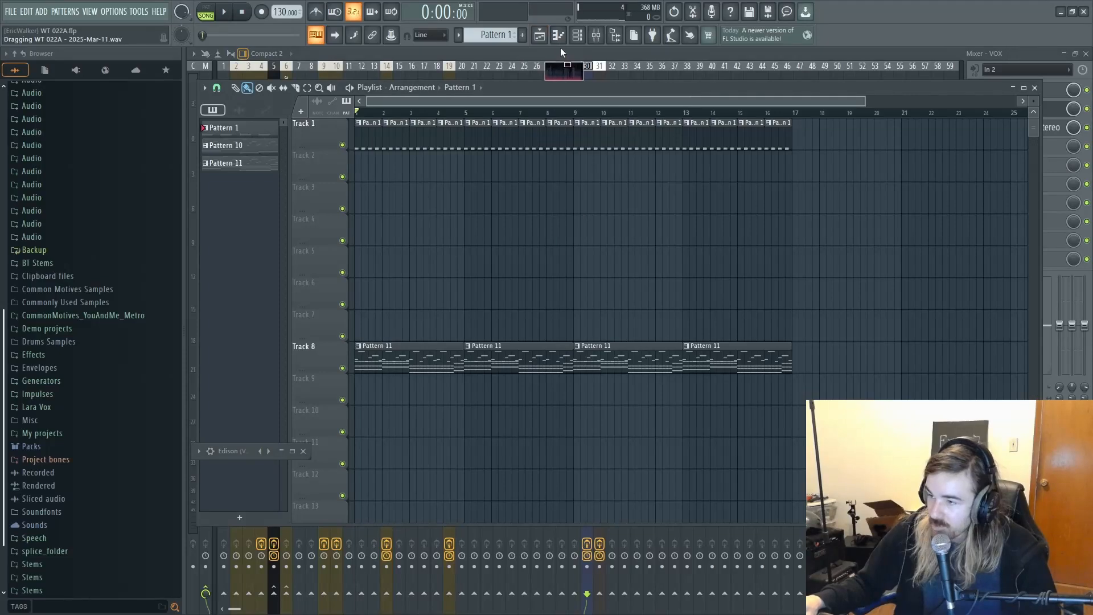
left_click_drag(394, 336, 393, 336)
left_click_drag(459, 336, 414, 332)
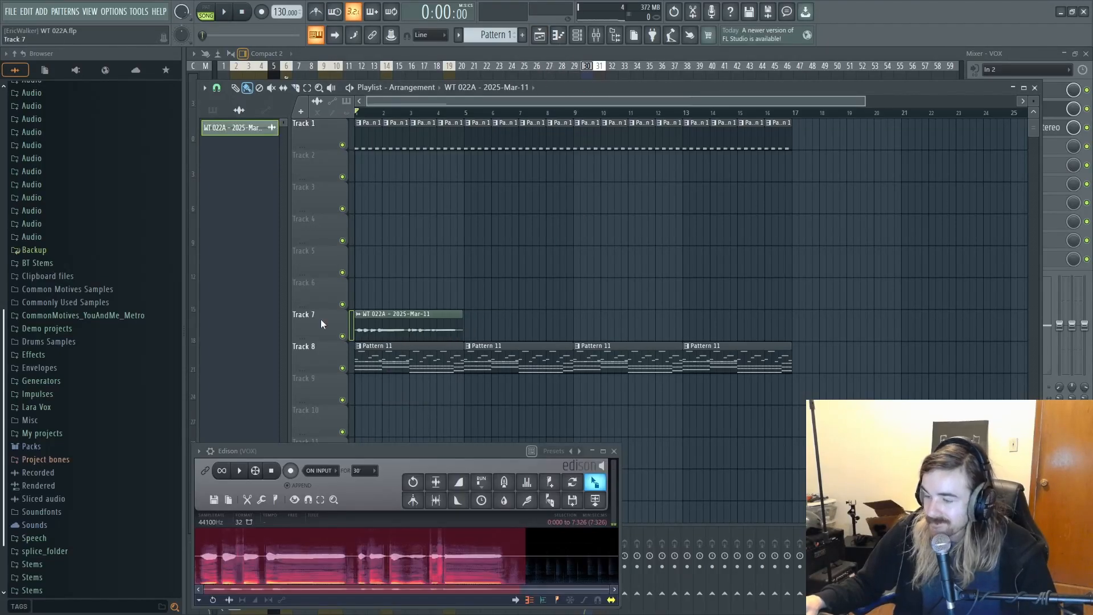
Step: Load the Track 7 vocal clip into Newtone for pitch correction, with Center at maximum and Variation at 0%
right_click(360, 317)
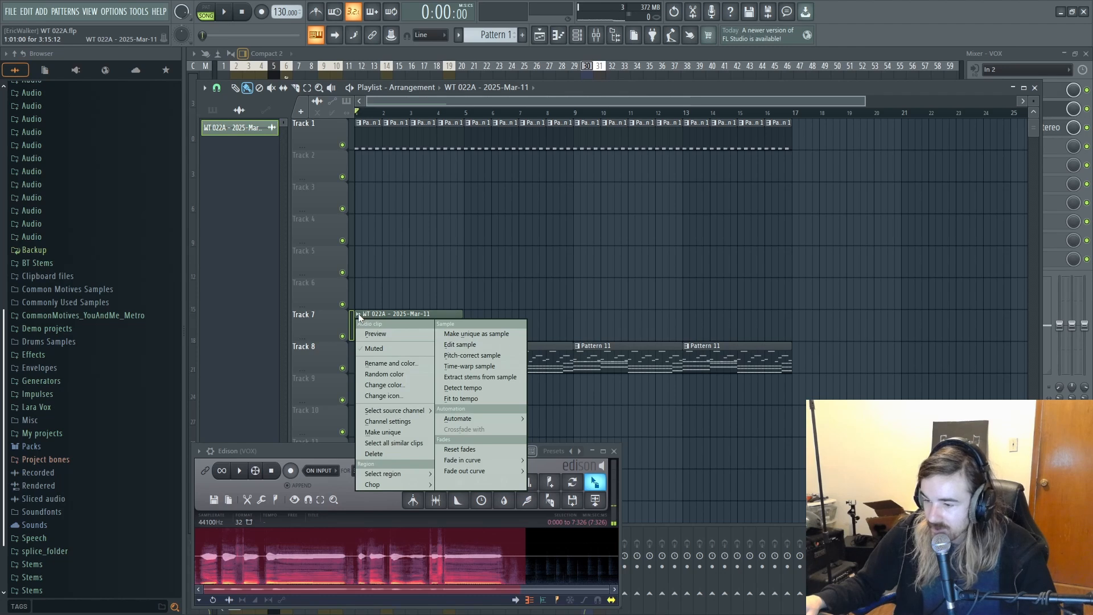
left_click(487, 359)
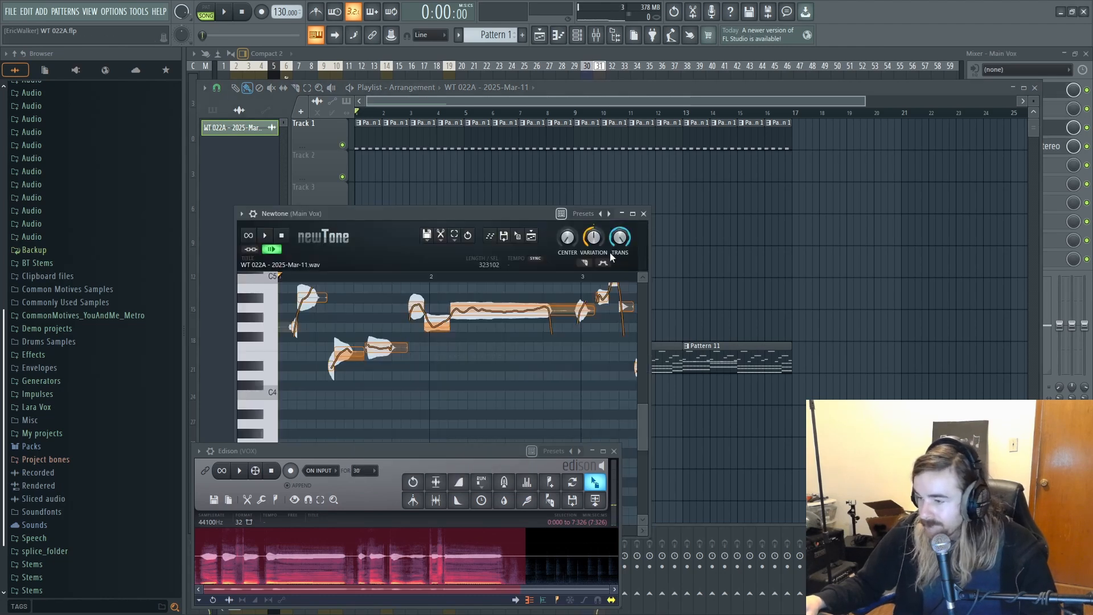
left_click_drag(568, 238, 568, 188)
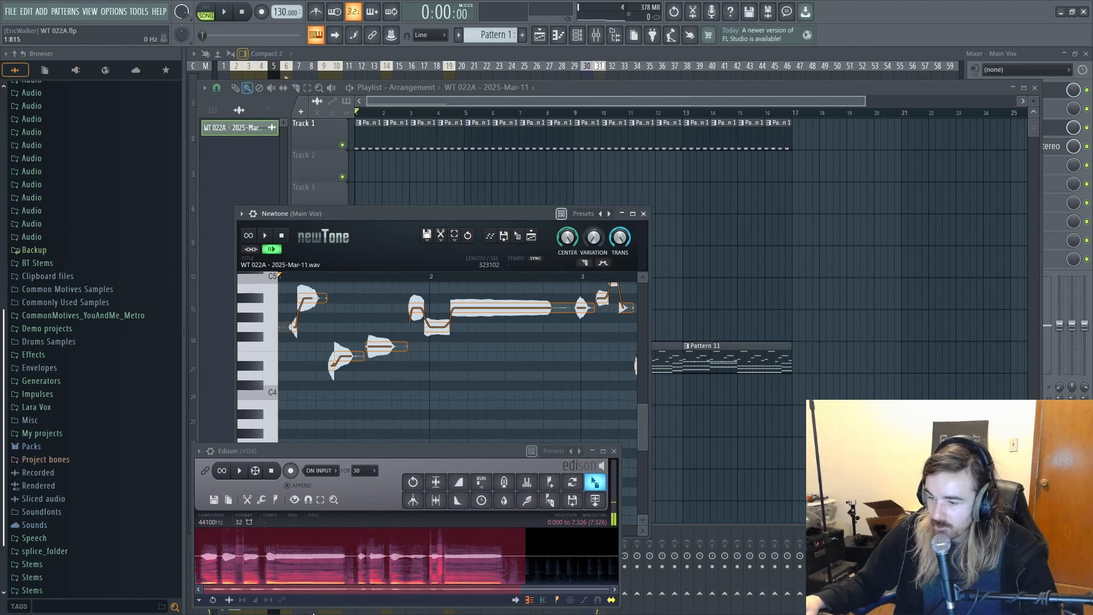
left_click_drag(593, 238, 593, 259)
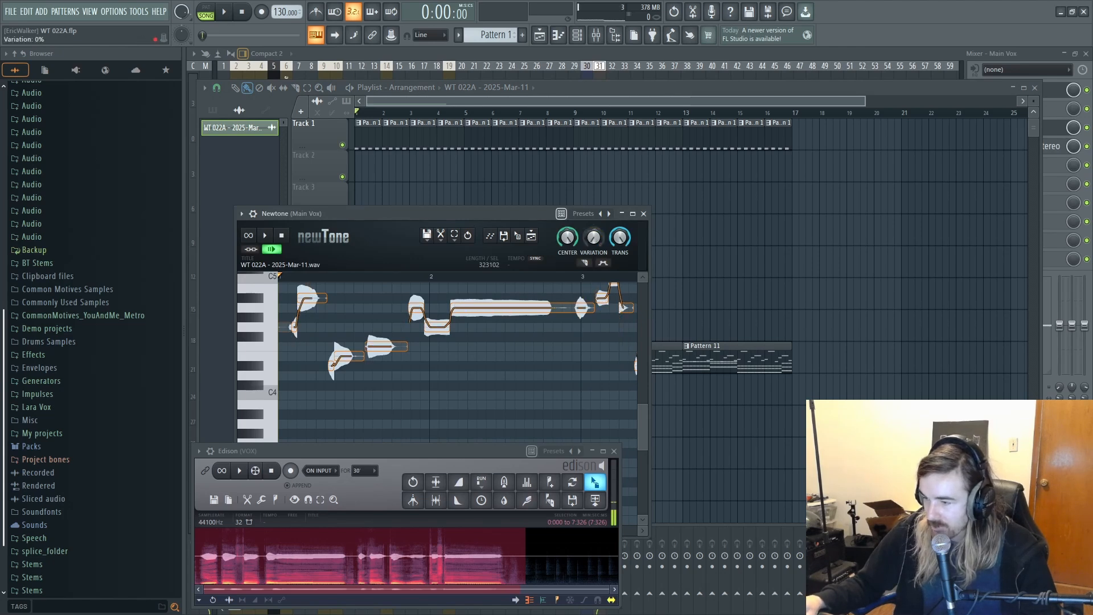
left_click(567, 237)
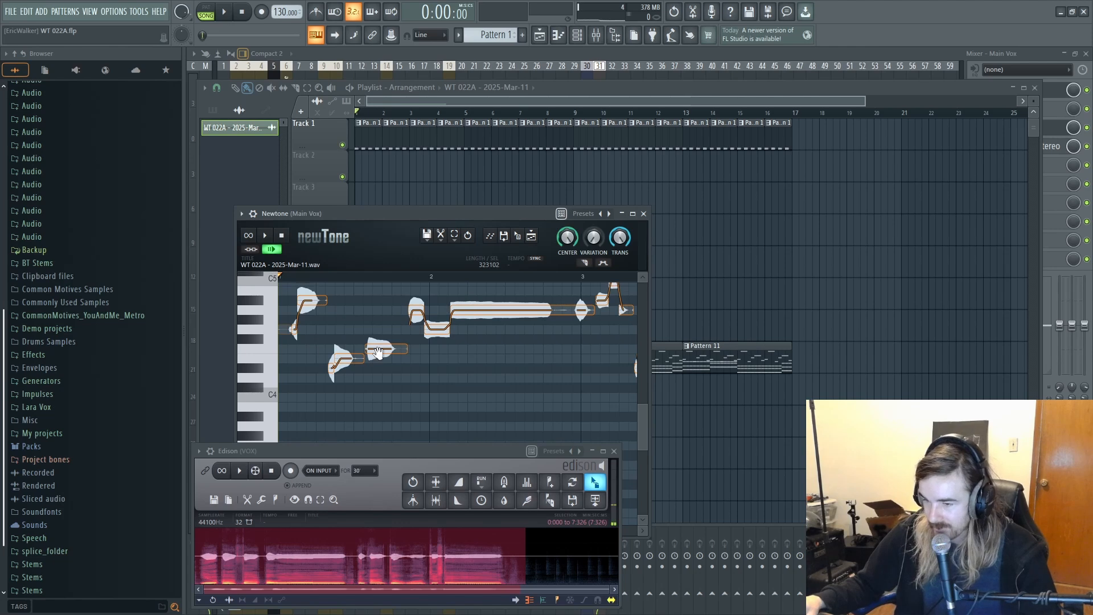
scroll(392, 332, "up", 1)
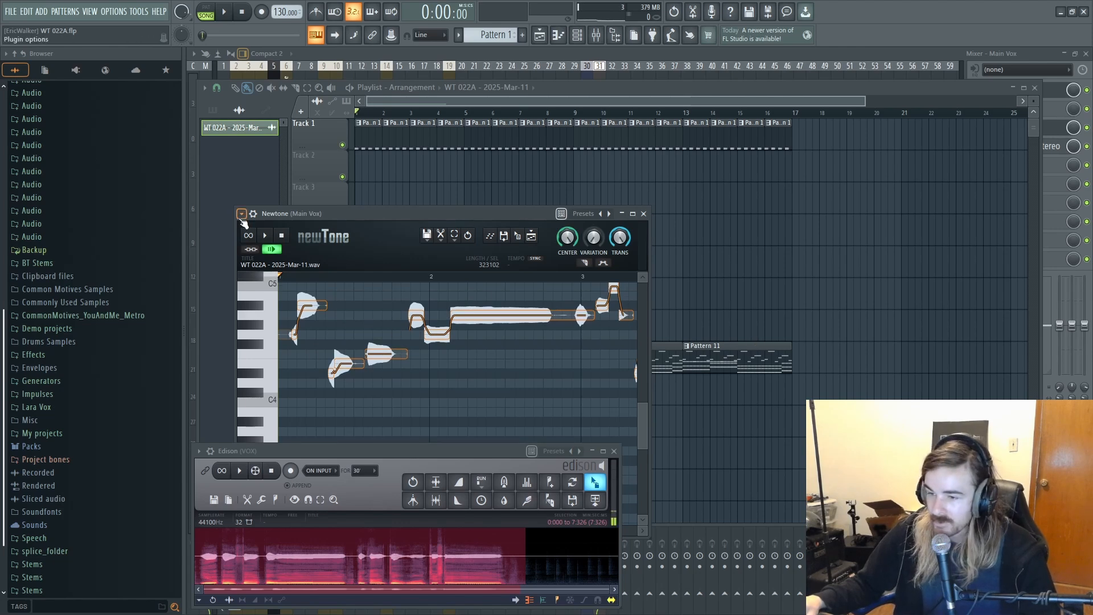
Step: Detach the Newtone window, move it clear of the playlist's vocal clip, and open Pattern 11 in the piano roll for pitch reference
left_click(241, 215)
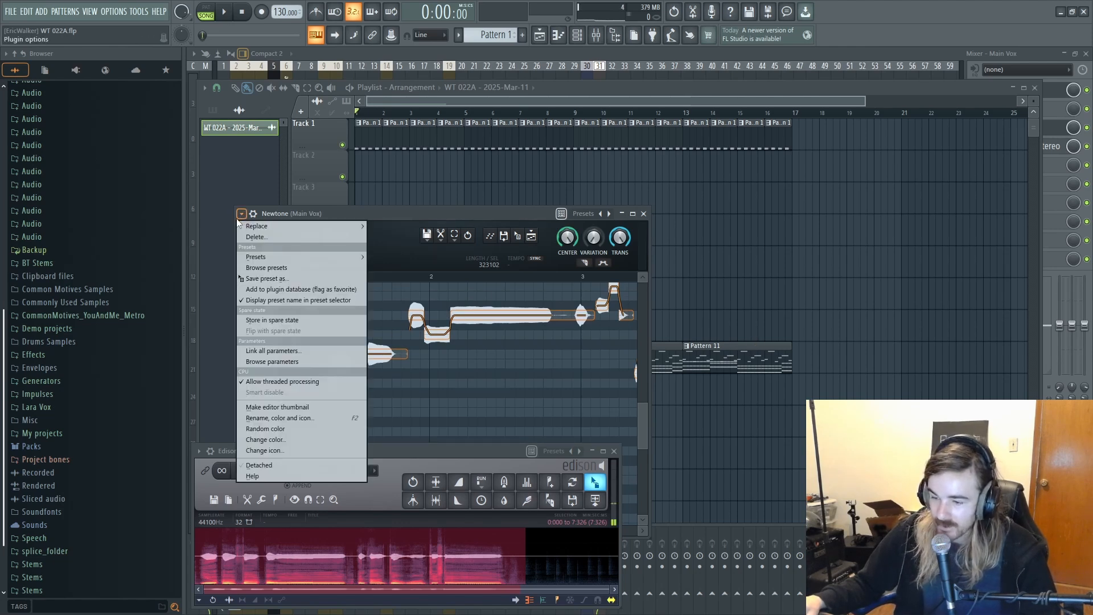
left_click(287, 466)
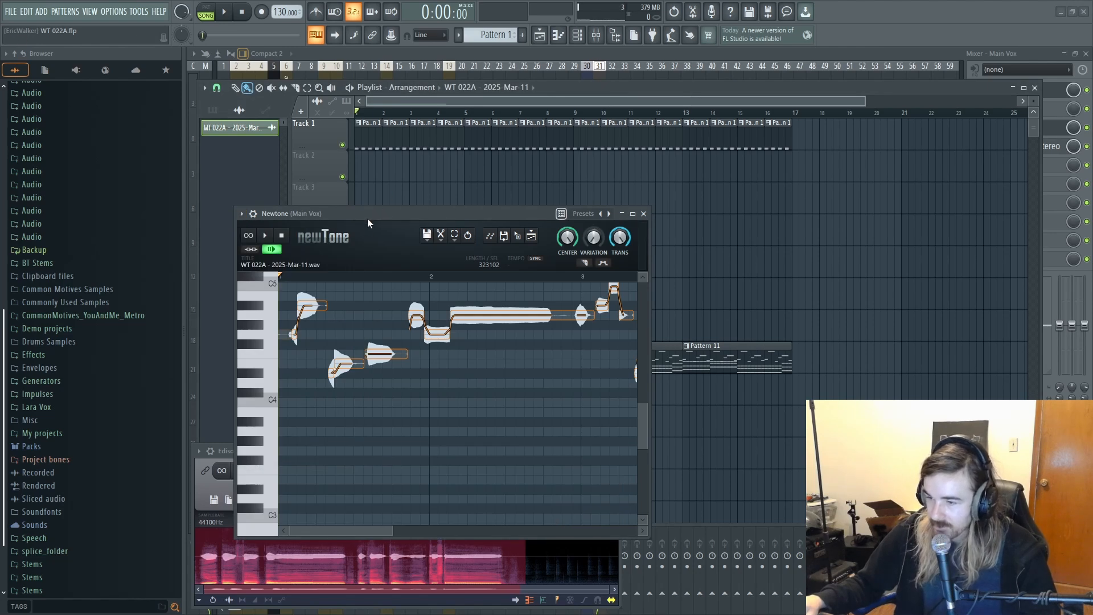
left_click_drag(367, 219, 784, 298)
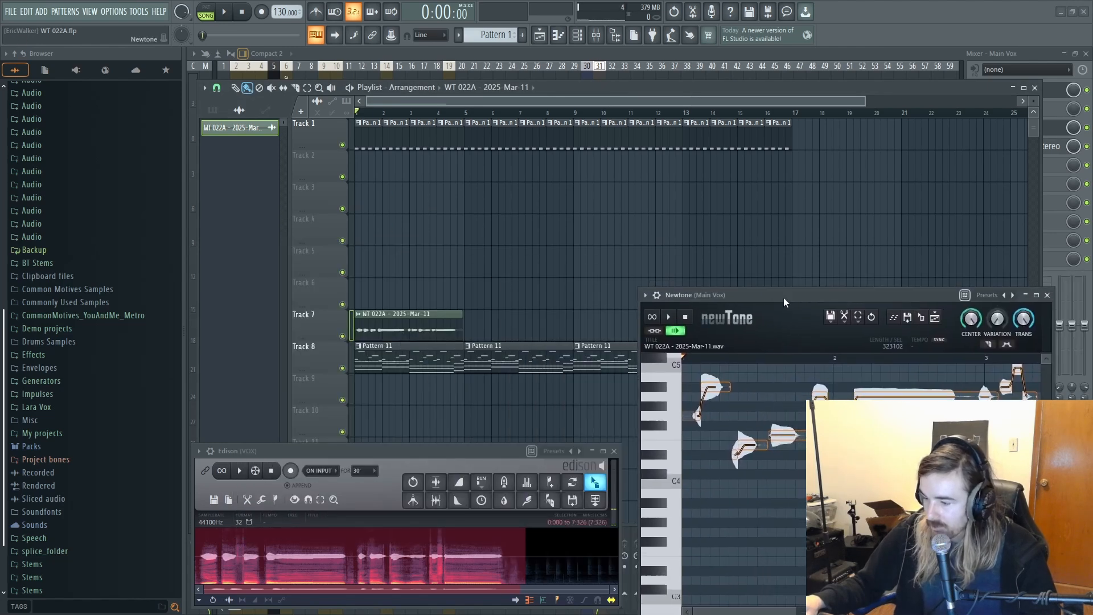
double_click(404, 356)
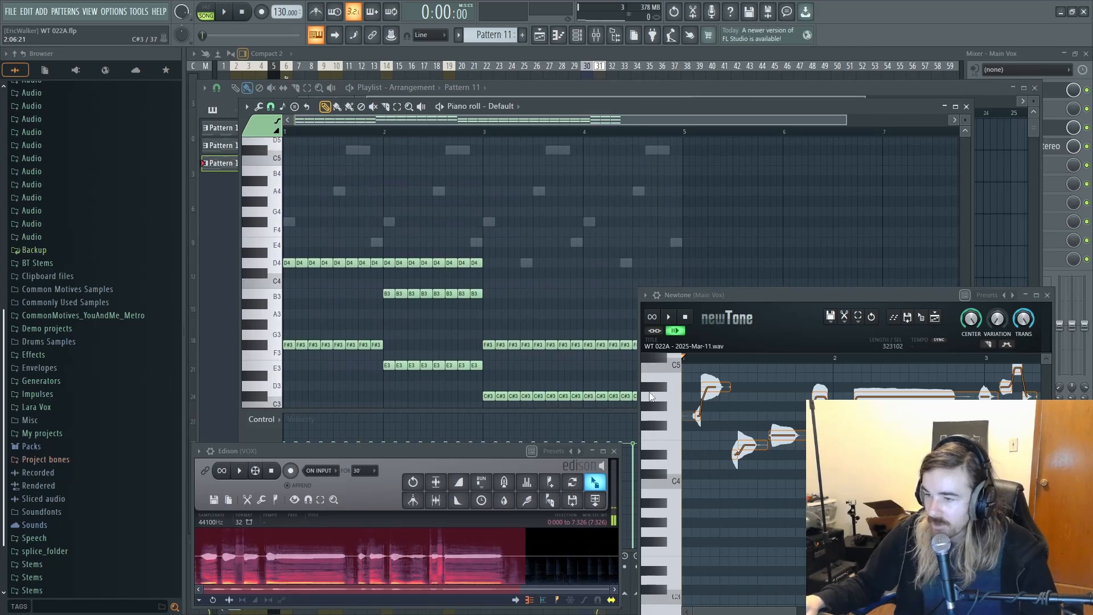
scroll(445, 269, "up", 2)
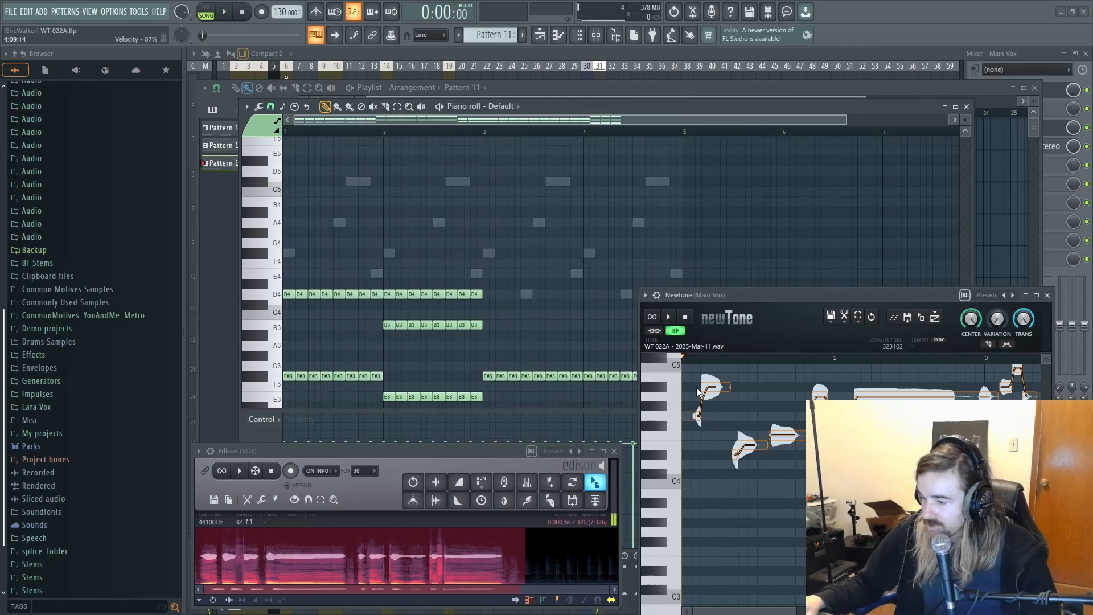
Step: Audition the take in Newtone and lower the second vocal note by one semitone to D4
key("space")
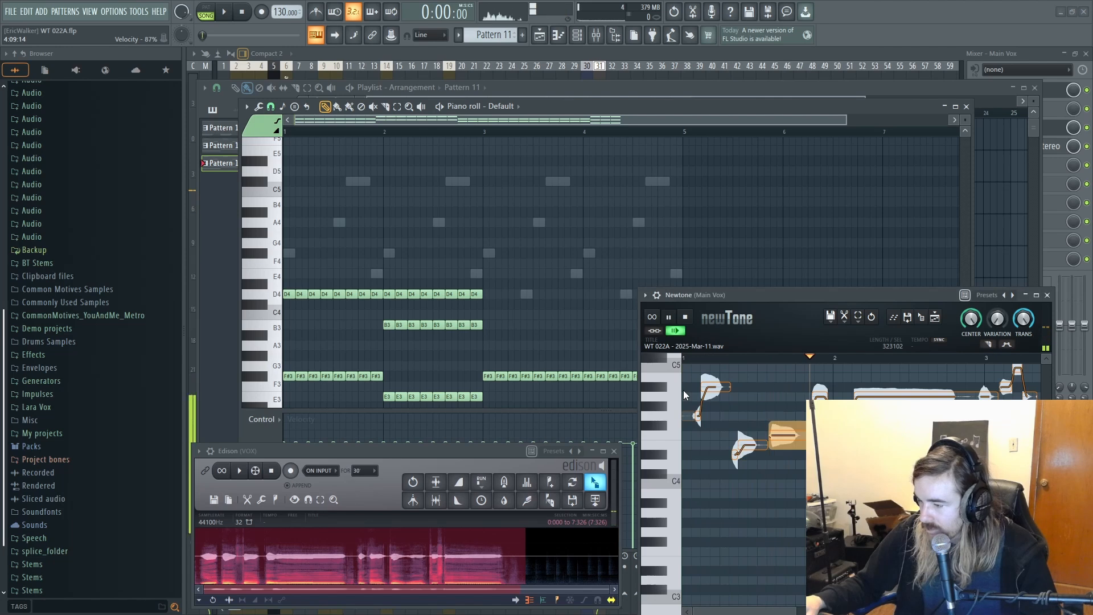
key("space")
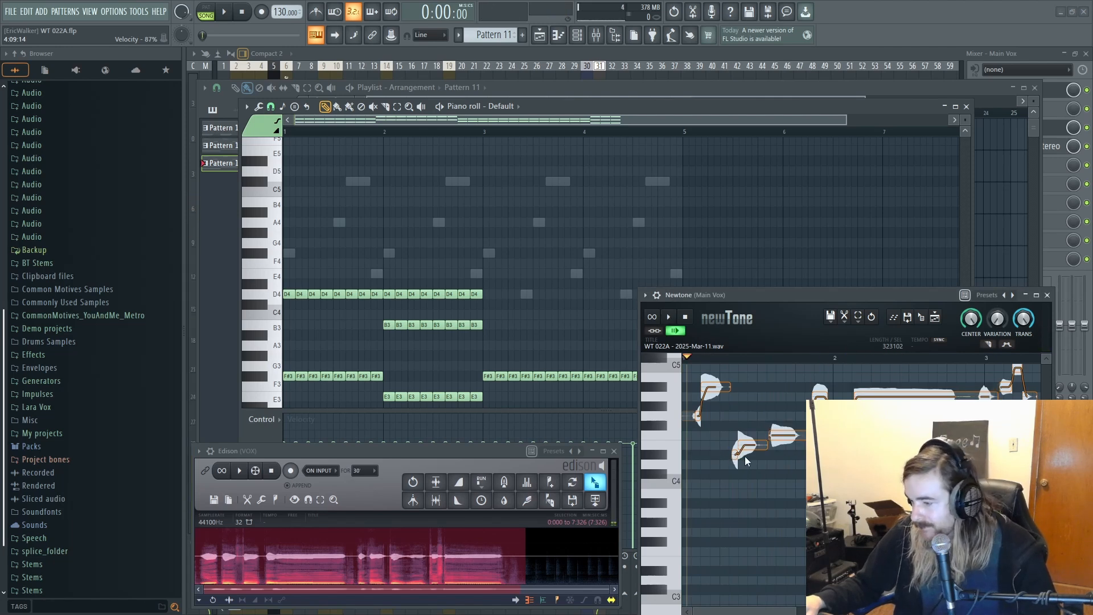
left_click_drag(739, 454, 733, 463)
key("space")
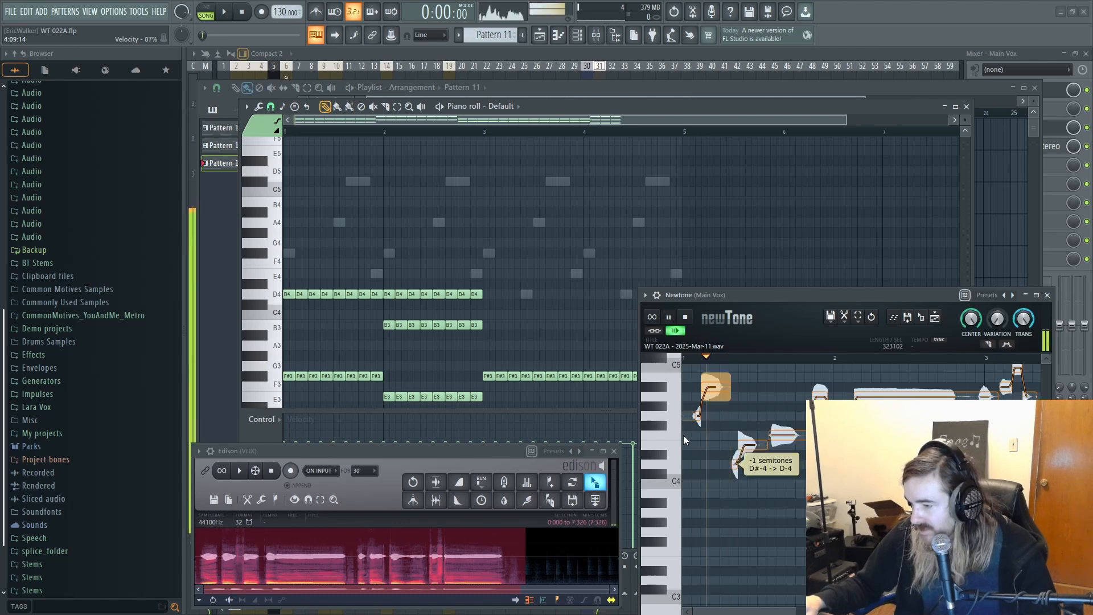
key("space")
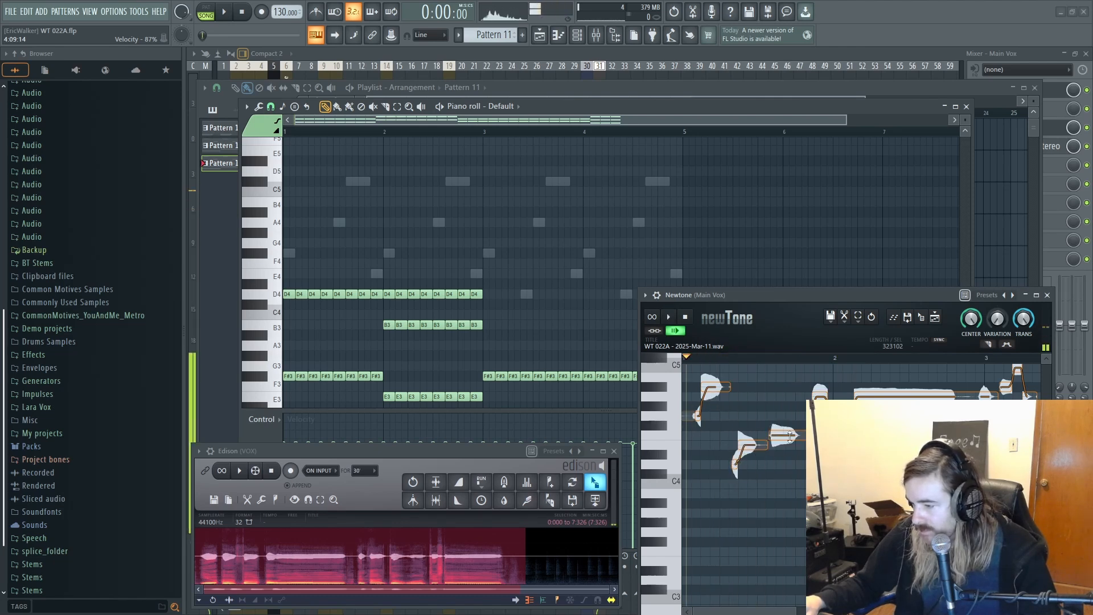
Step: Lower the third and the first vocal notes in bar 1 by one semitone each, auditioning the result
left_click_drag(790, 436, 791, 446)
key("space")
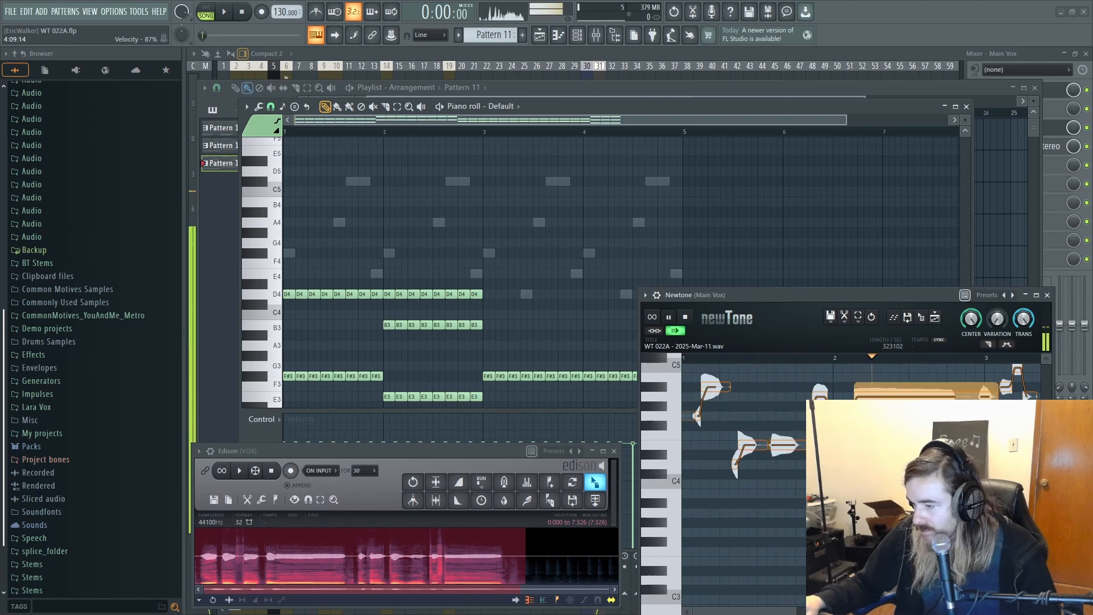
key("space")
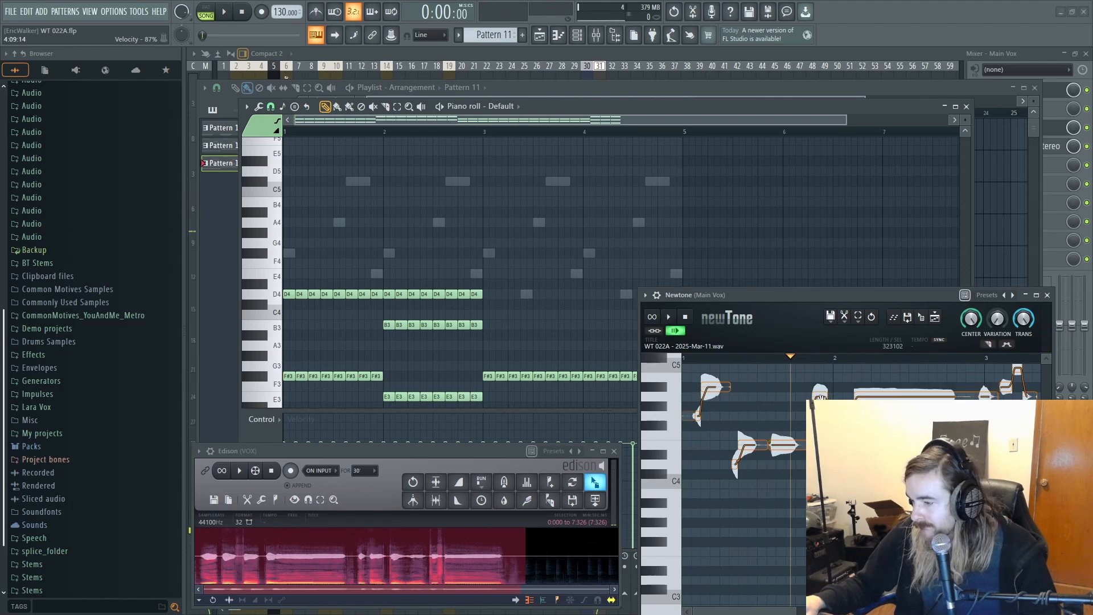
key("space")
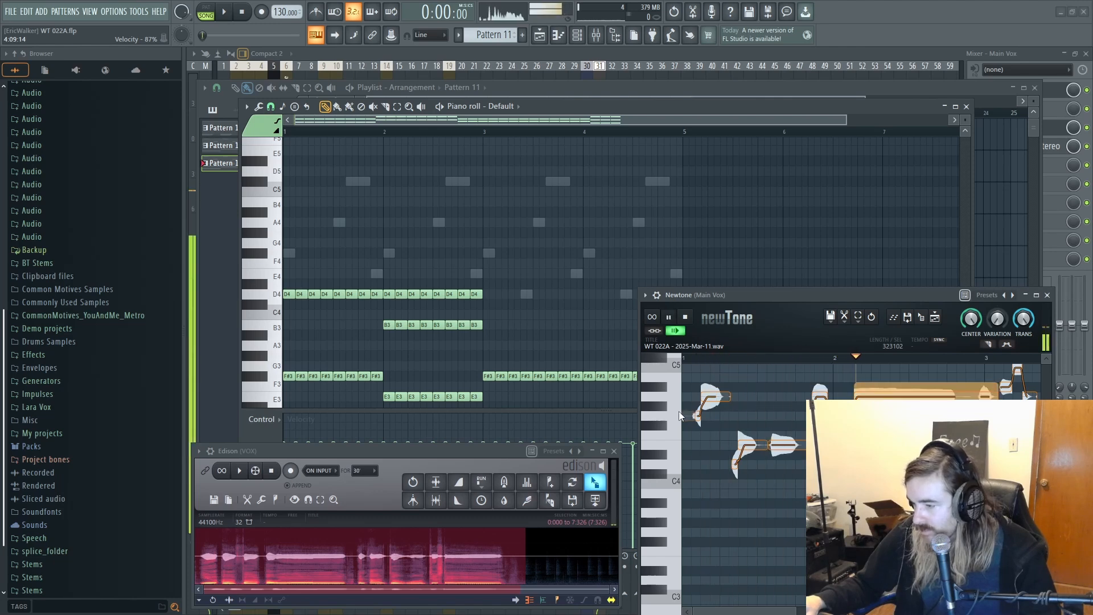
scroll(741, 416, "up", 1)
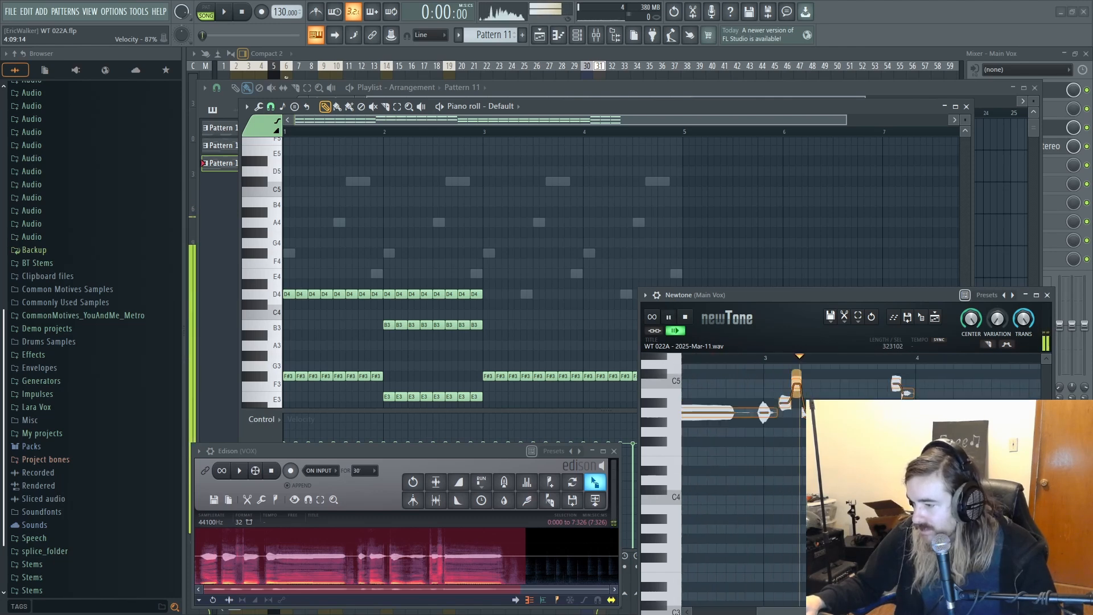
key("space")
Step: Raise the D#4 note in the middle of bar 3 to E4 and bring the stray low note beside it up to the same pitch
left_click_drag(779, 417, 691, 444)
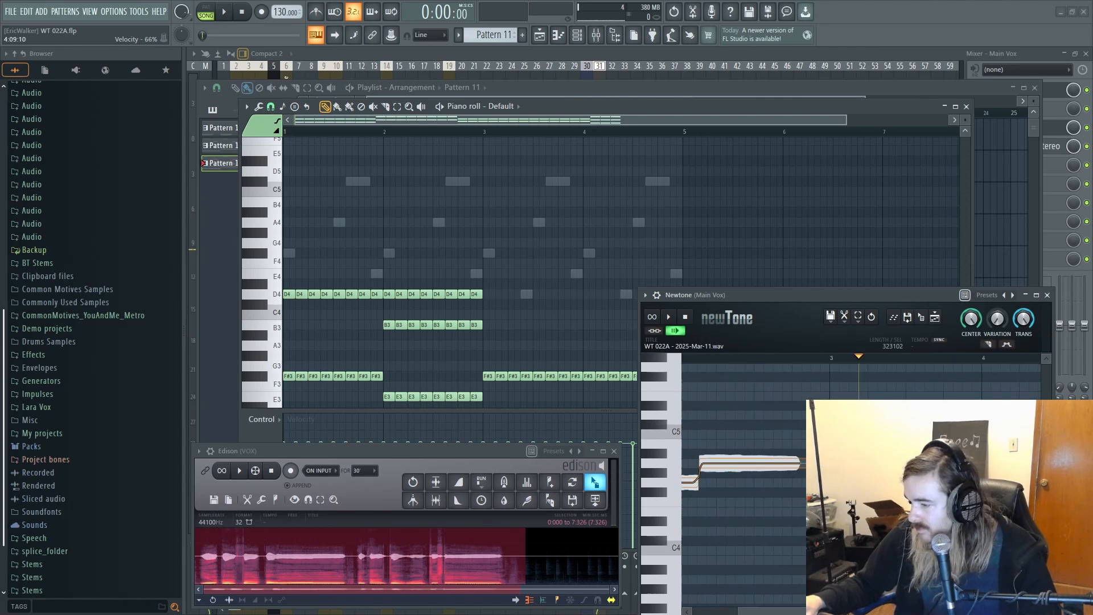
right_click(851, 463)
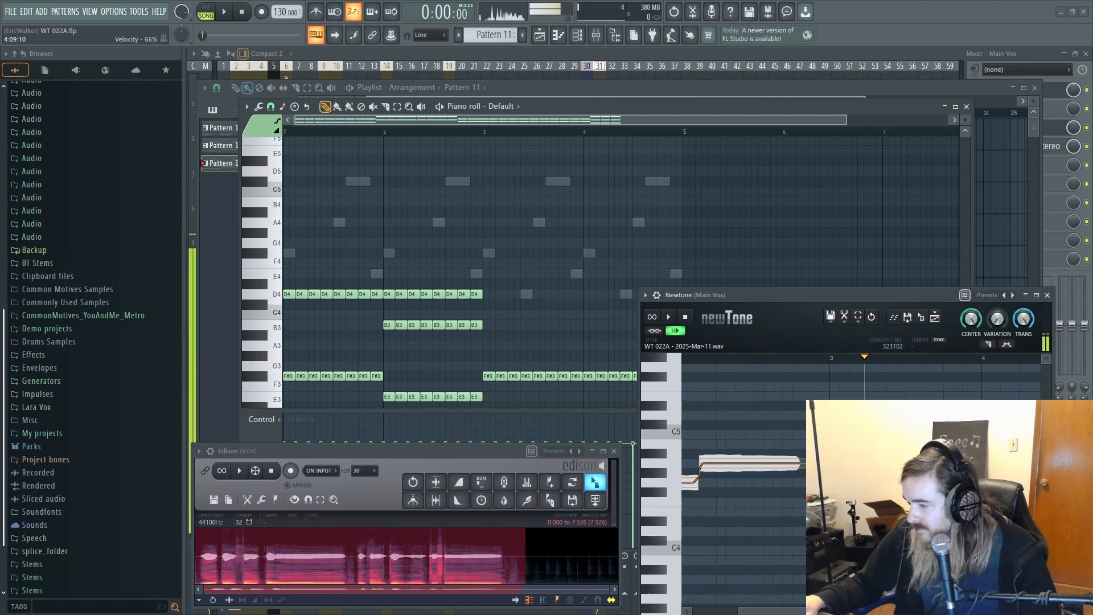
key("space")
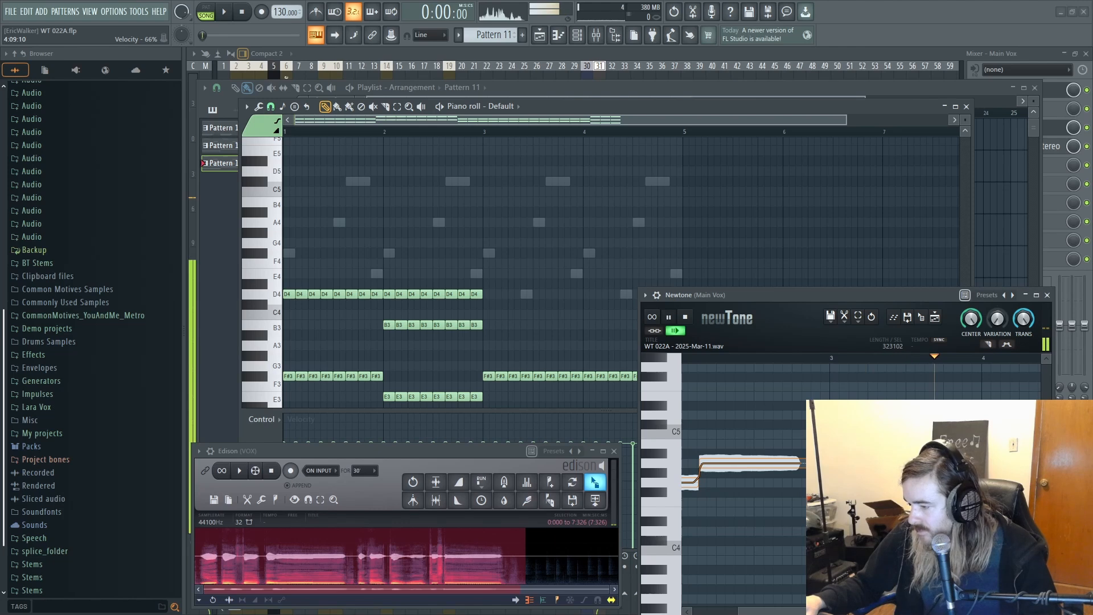
key("space")
left_click_drag(927, 455, 621, 464)
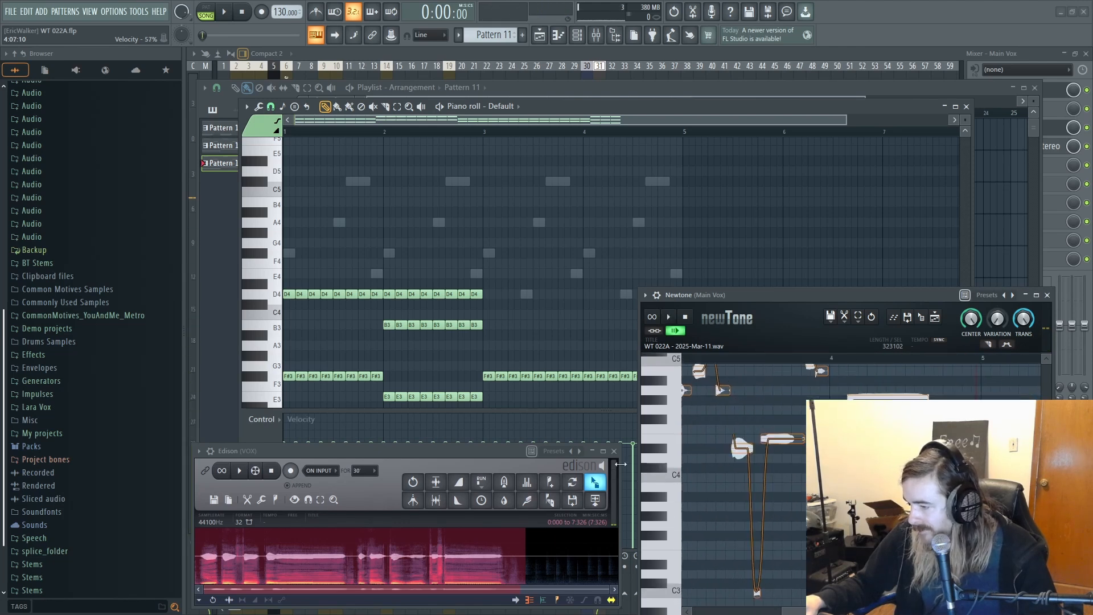
left_click_drag(748, 447, 748, 437)
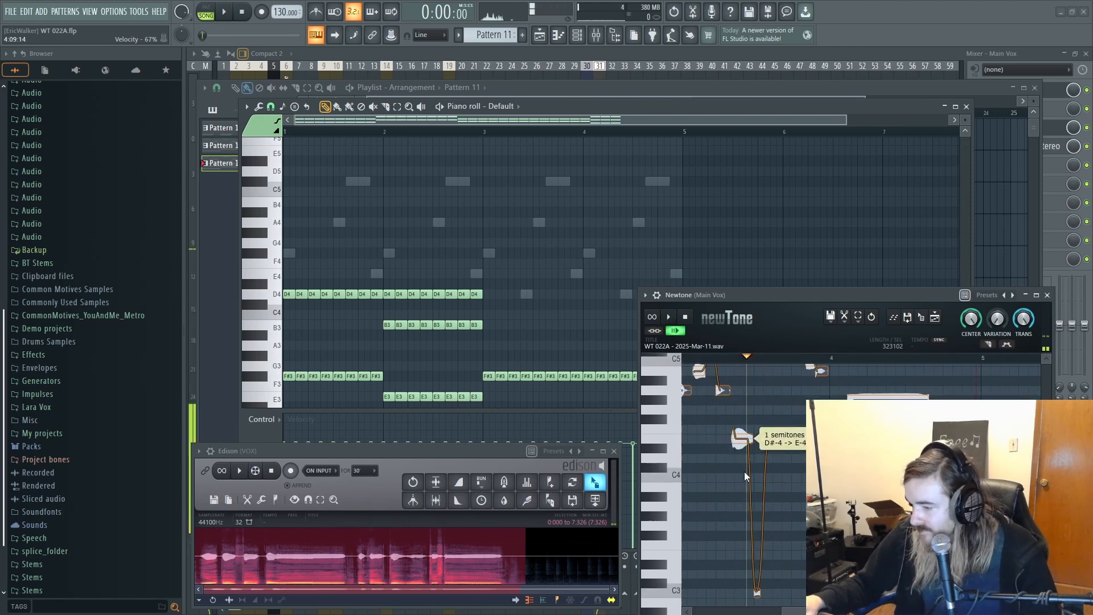
scroll(744, 471, "down", 1)
left_click_drag(757, 556, 759, 395)
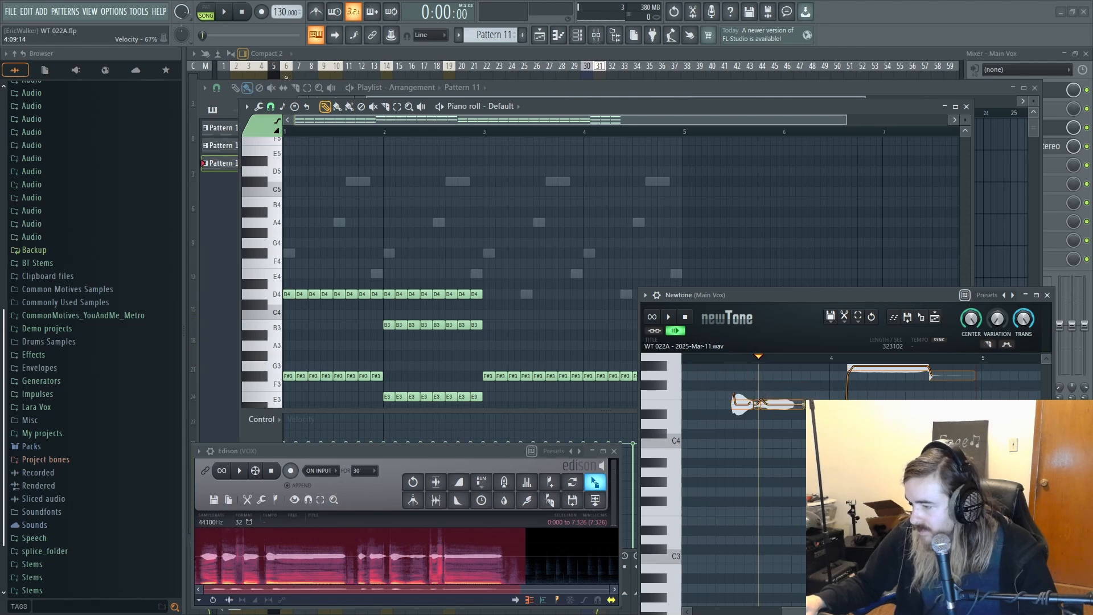
Step: Lower the sustained vocal note in bar 4 and audition the phrase around it
key("space")
scroll(740, 398, "up", 2)
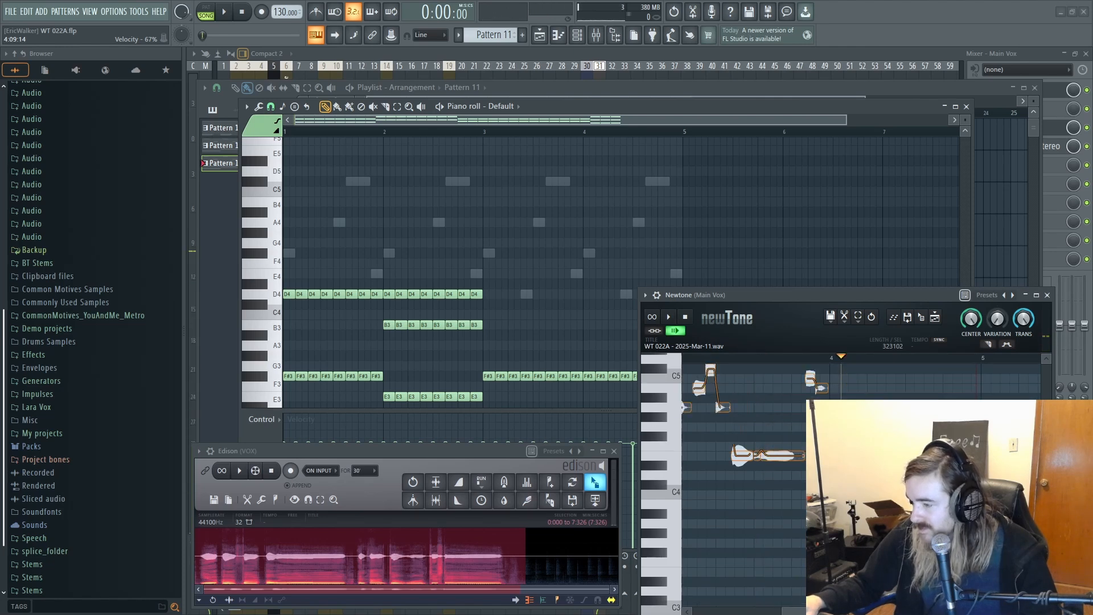
key("space")
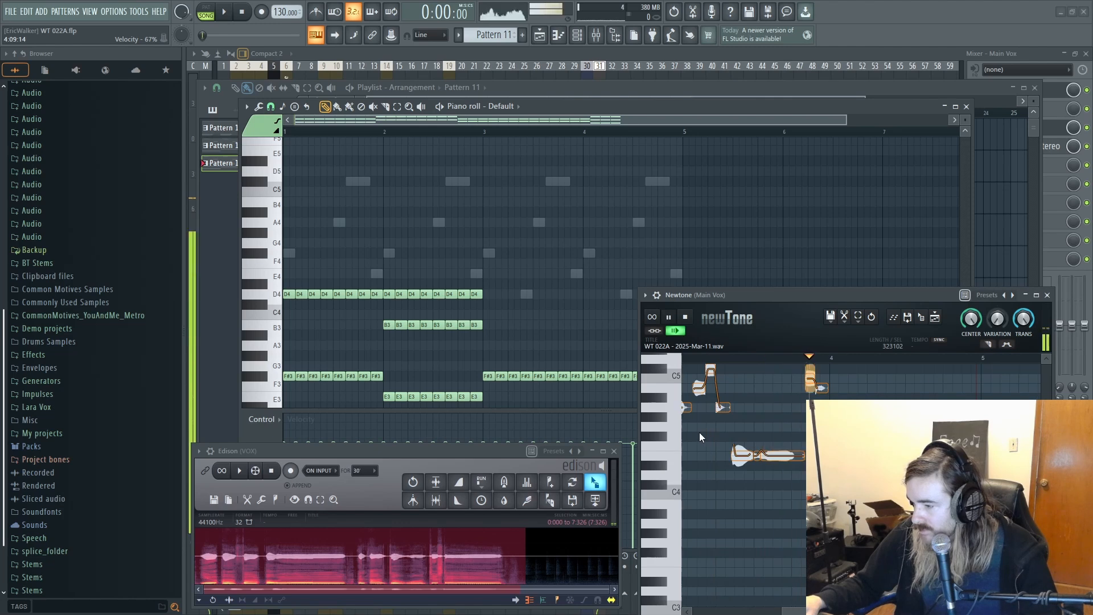
key("space")
left_click_drag(887, 415, 887, 425)
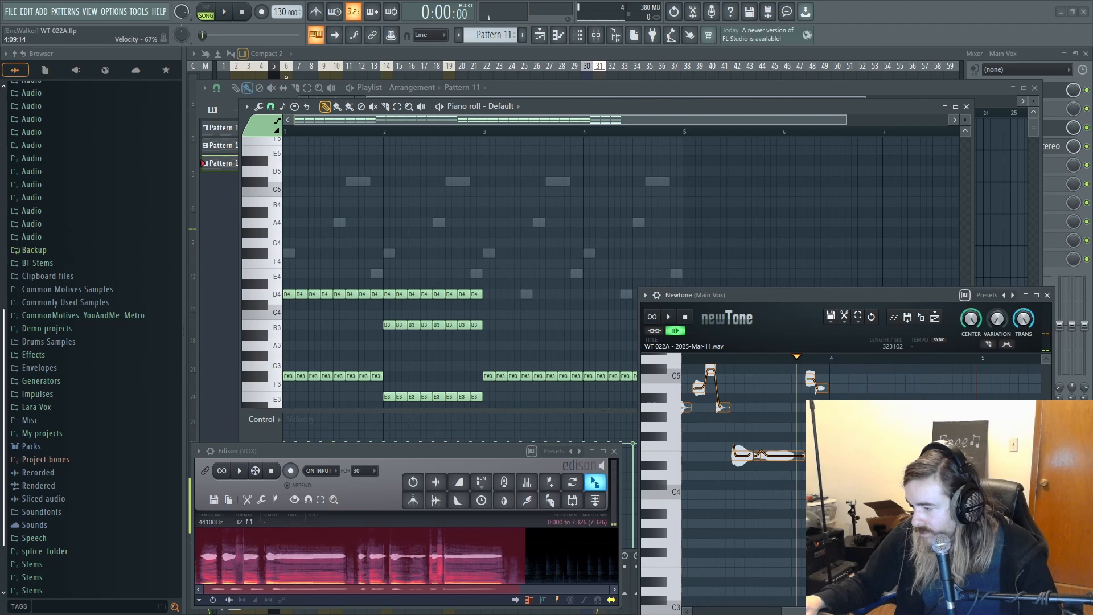
key("space")
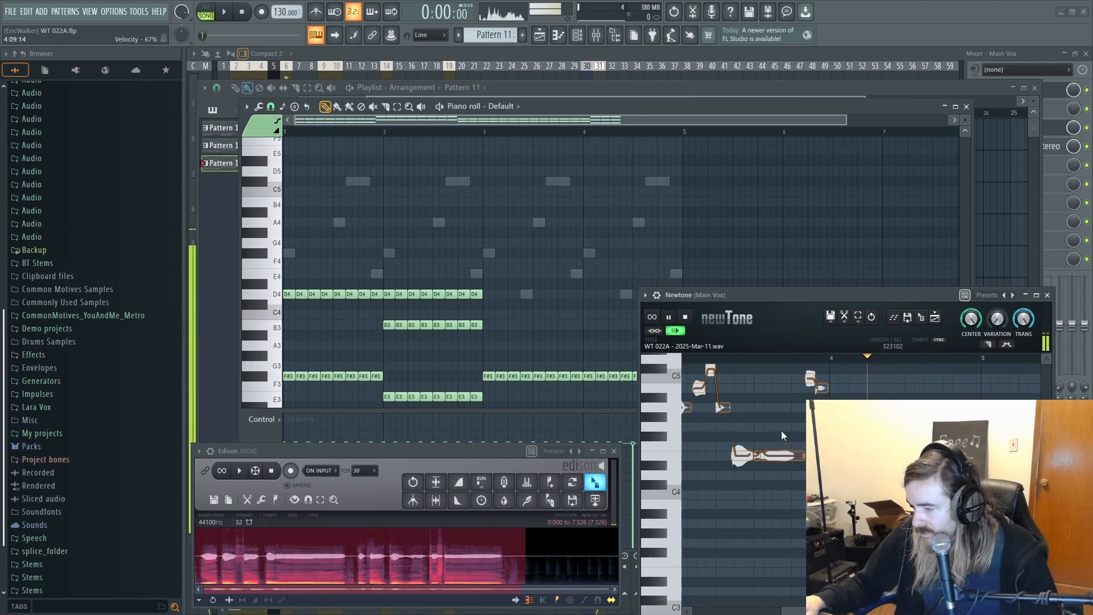
key("space")
Step: Lower the short high note just before bar 4 by one semitone and replay from just ahead of it
left_click_drag(814, 380, 815, 390)
left_click(793, 398)
key("space")
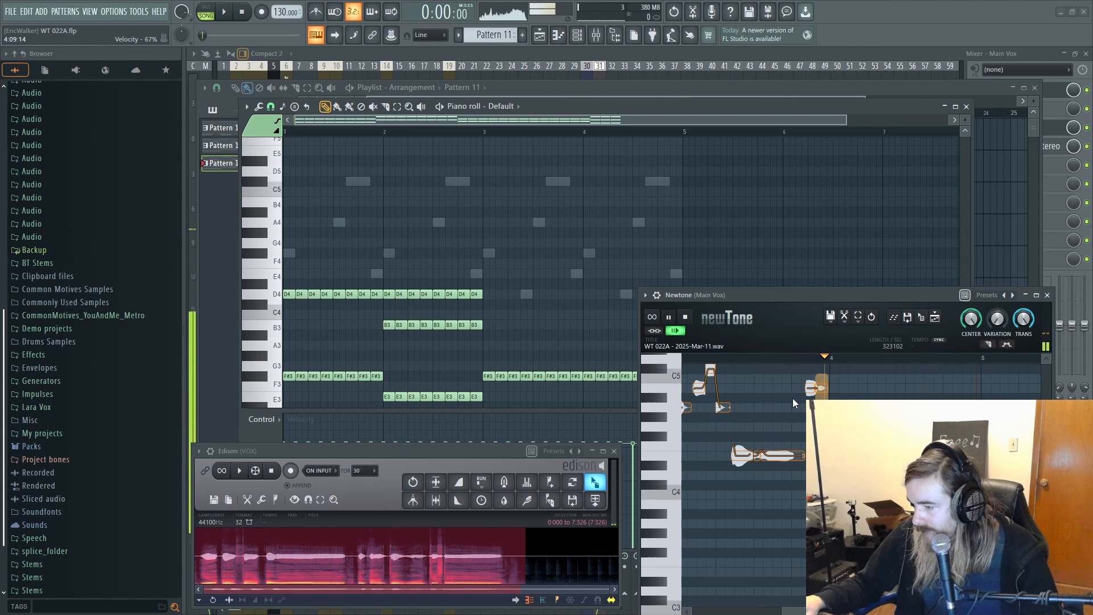
key("space")
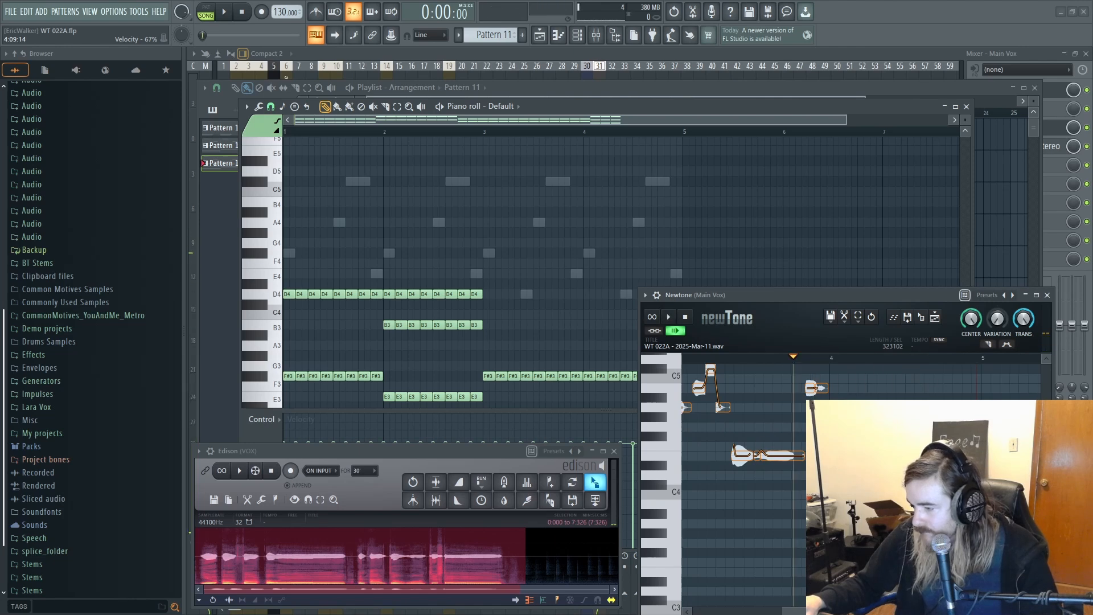
key("space")
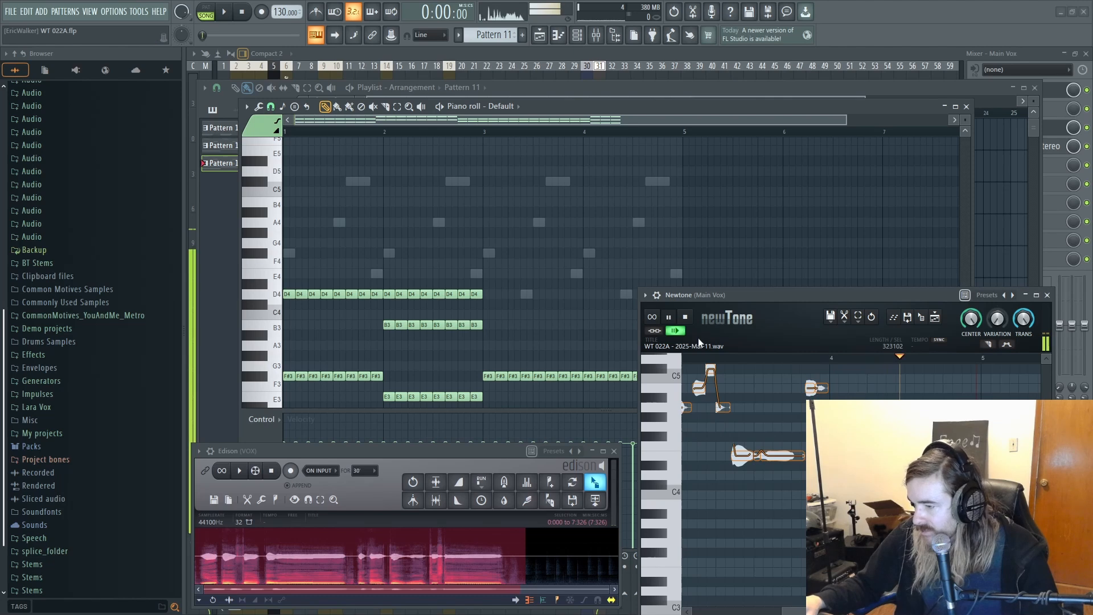
Step: Play the corrected vocal take in Newtone from the beginning to check the tuning
left_click(685, 317)
key("space")
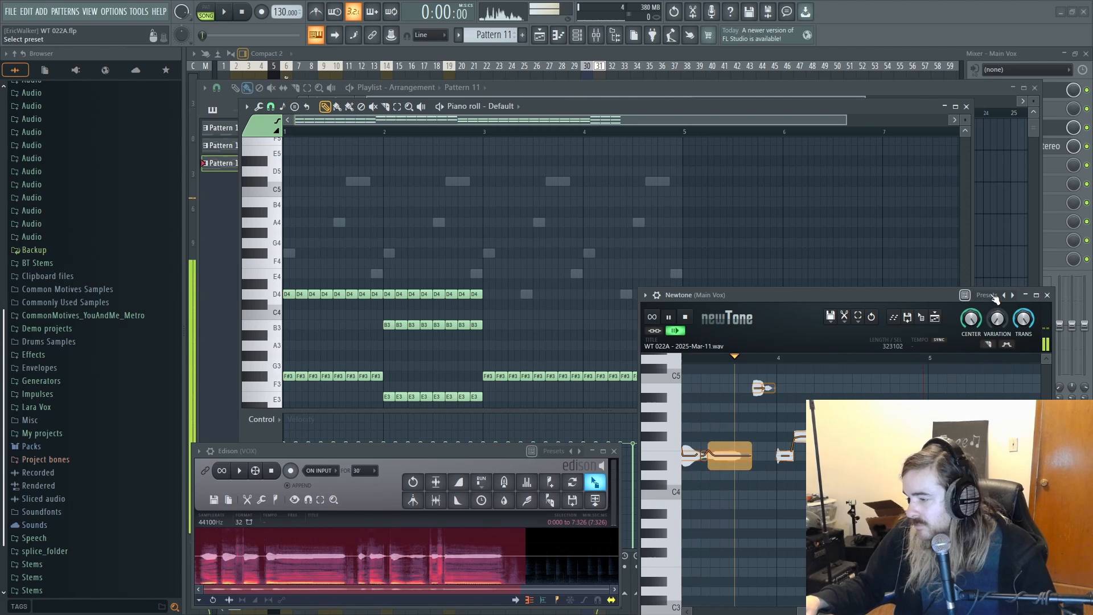
key("space")
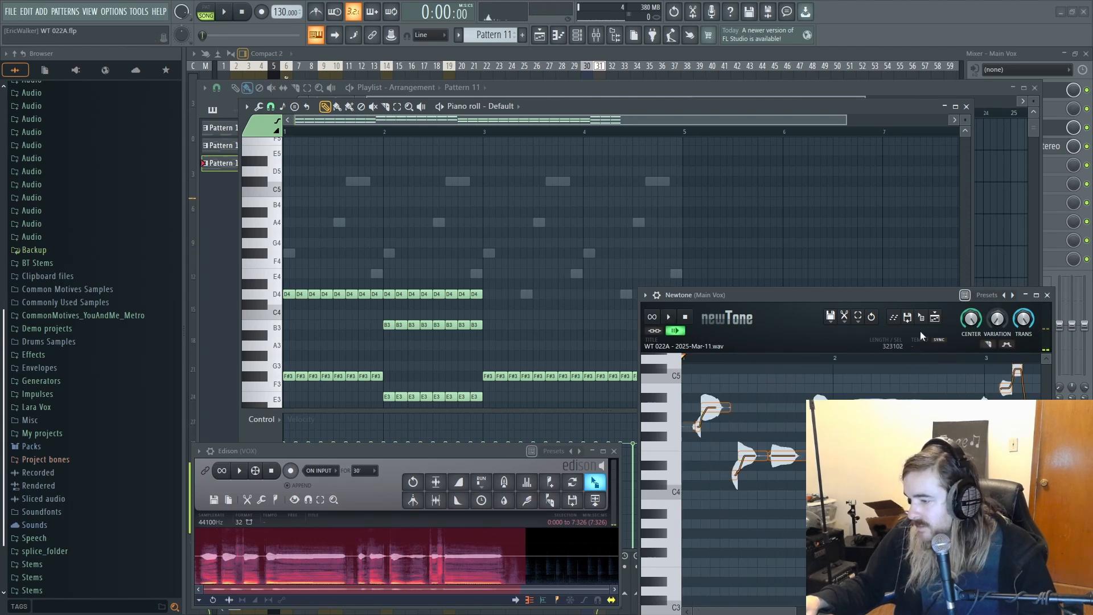
left_click_drag(939, 376, 707, 461)
key("space")
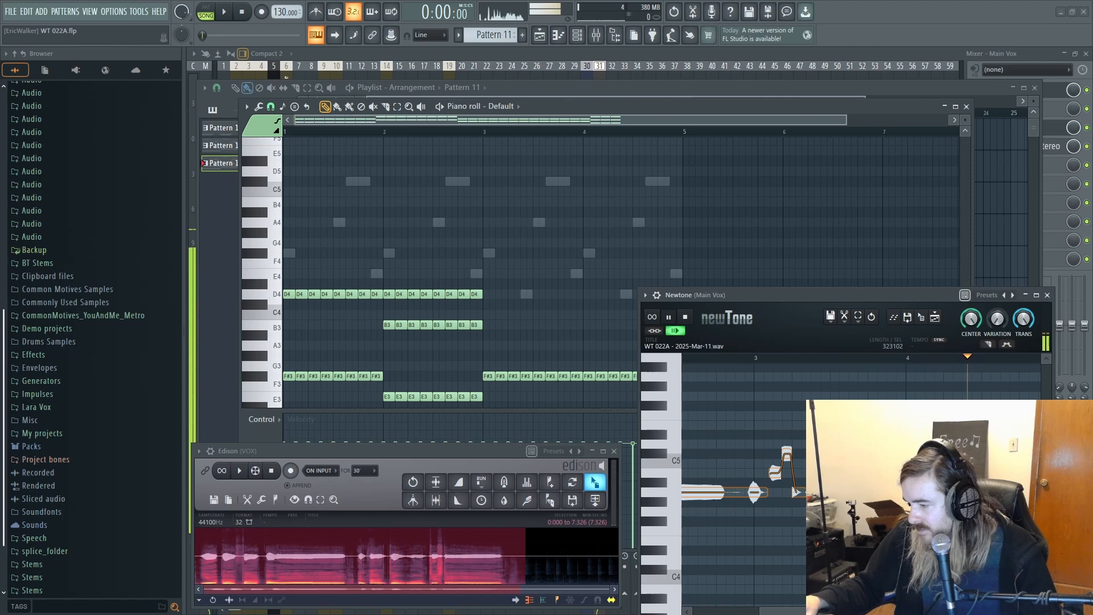
Step: Place the corrected vocal from Newtone at the start of playlist Track 7 in place of the raw clip, and enable Normalize for it
left_click_drag(921, 318, 371, 331)
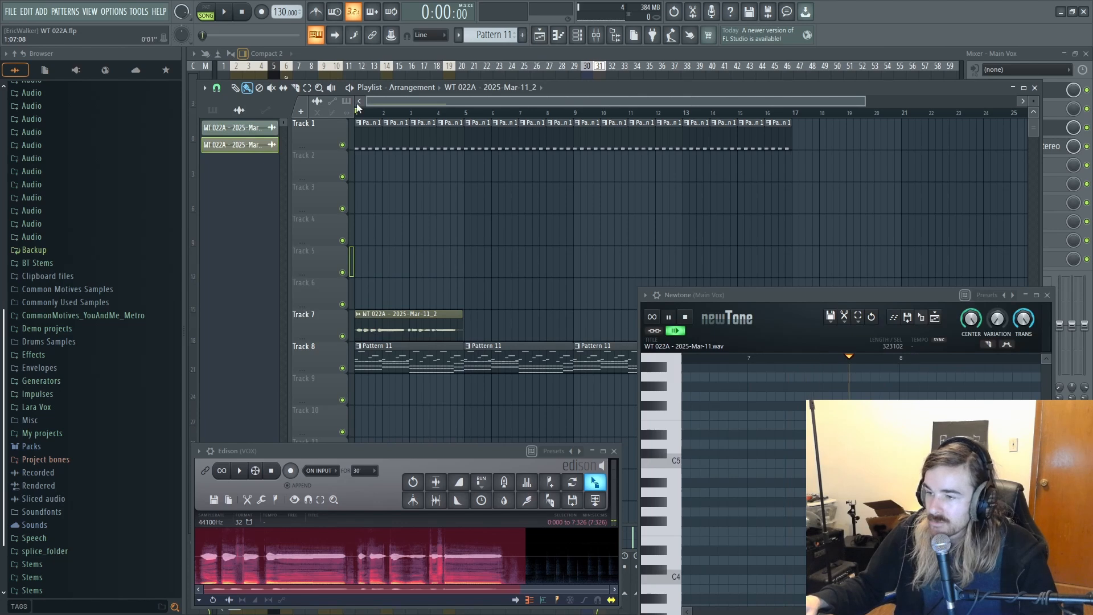
scroll(358, 108, "up", 5)
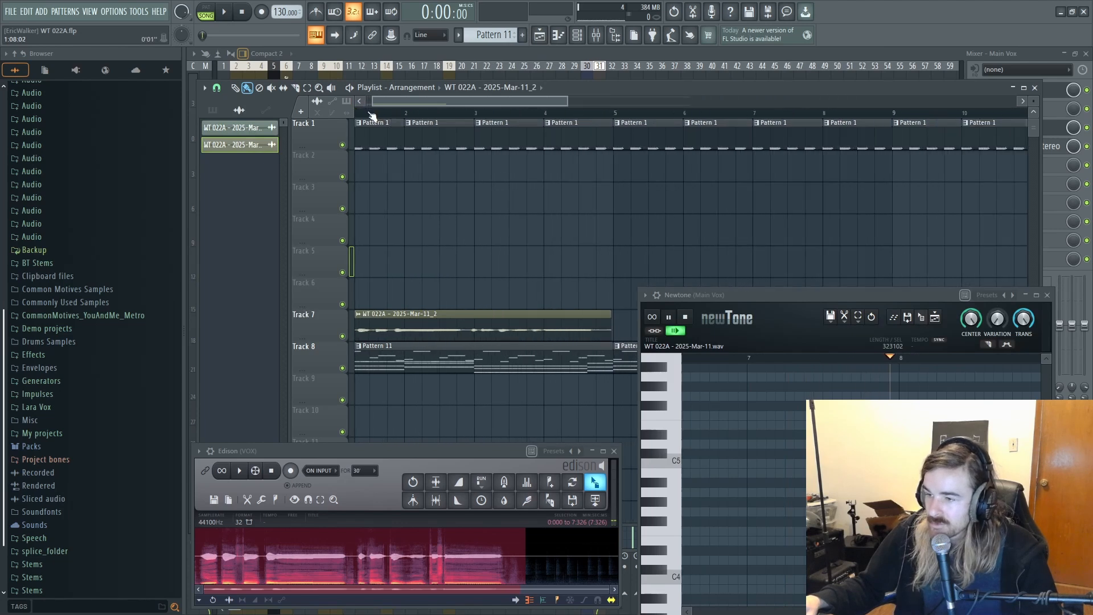
double_click(434, 327)
left_click(439, 298)
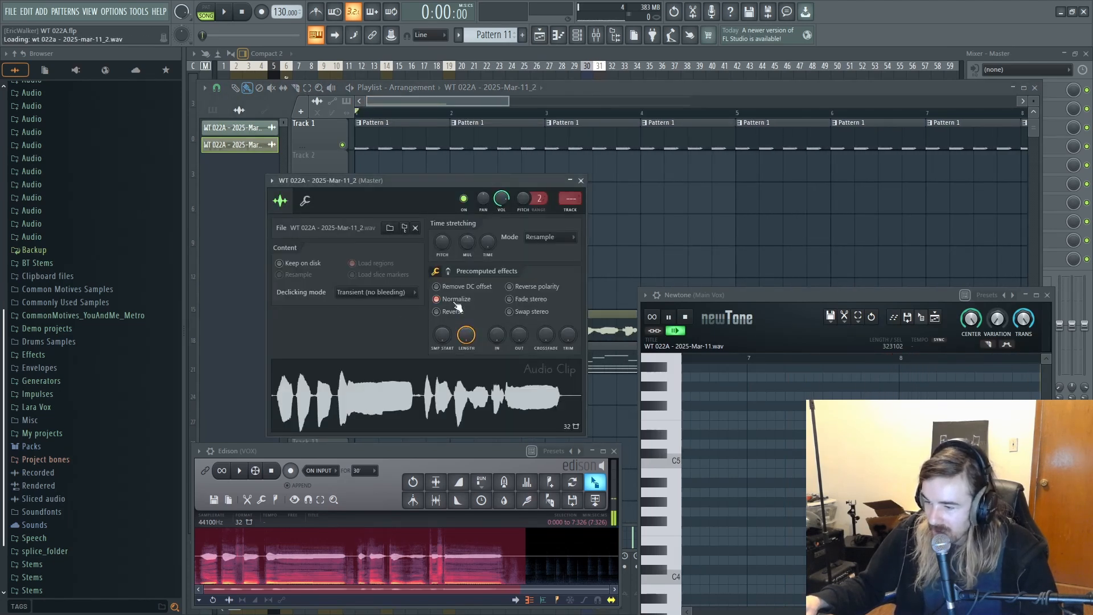
key("Escape")
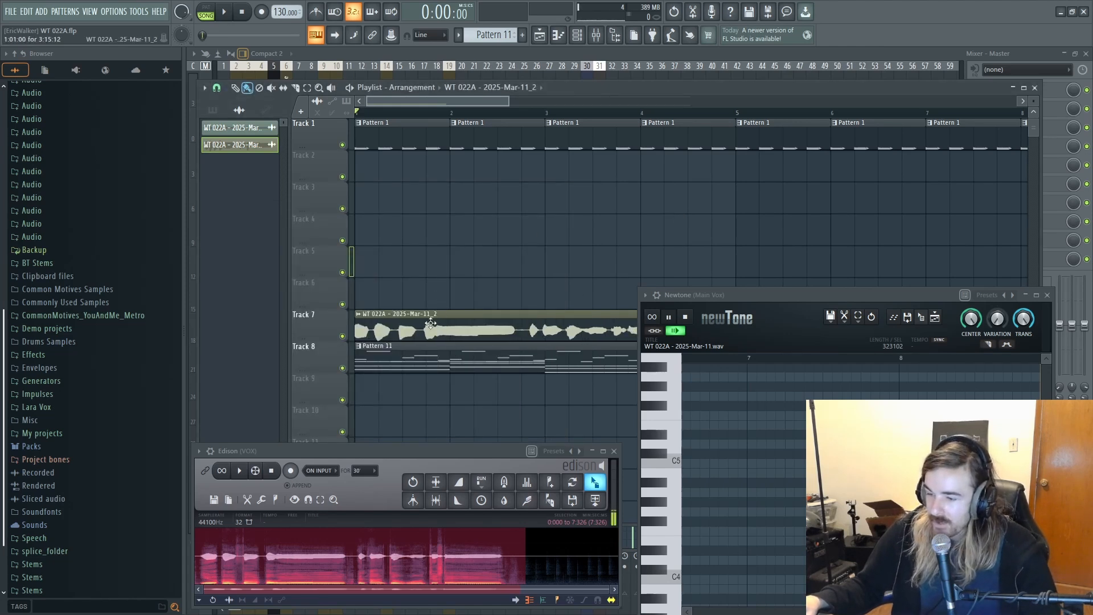
Step: Play the arrangement from the start to hear the corrected vocal with the other tracks
key("space")
key("space")
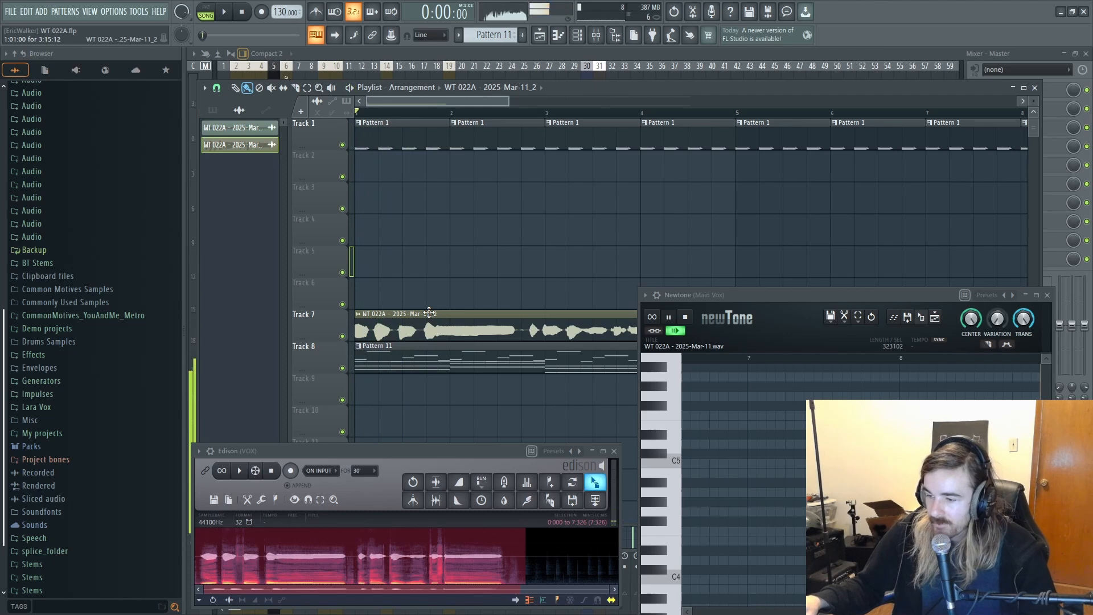
key("space")
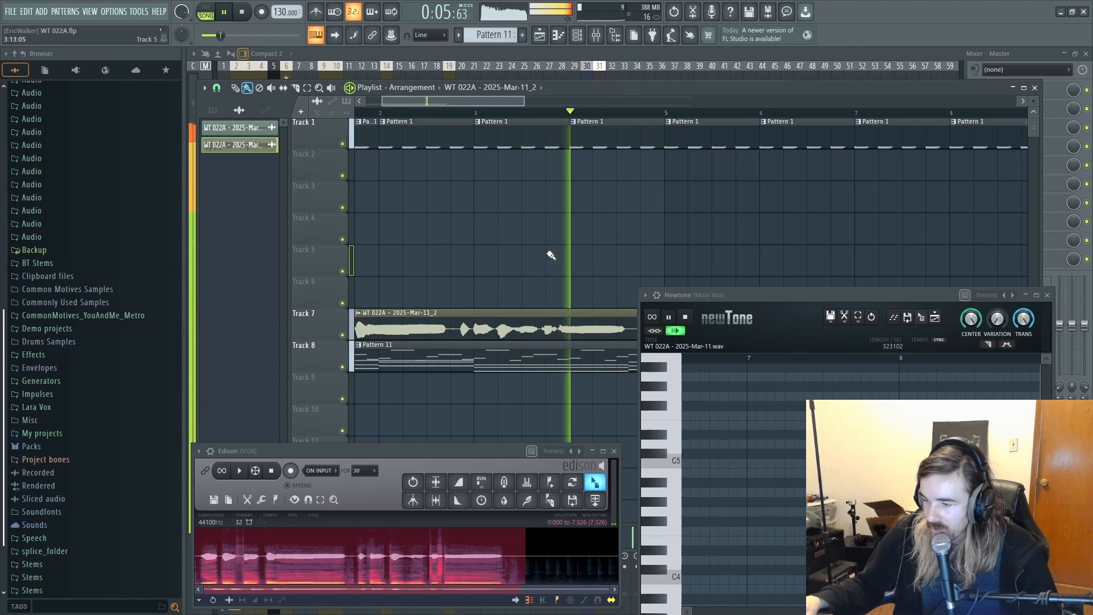
Step: Stop the arrangement and replay the vocal take in Newtone from just before bar 2 to check its tuning
key("space")
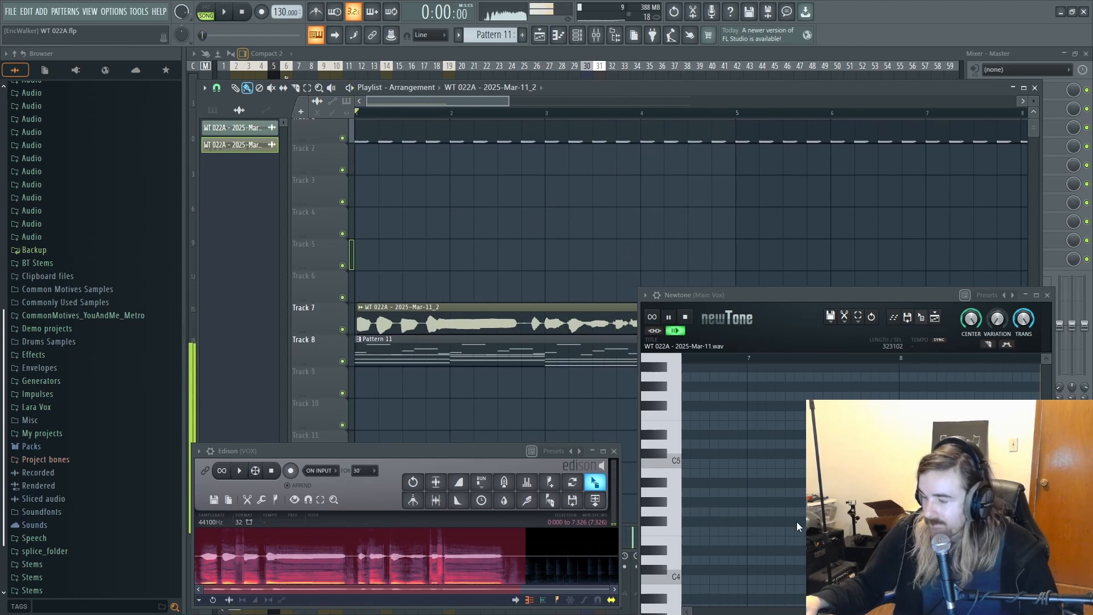
left_click_drag(797, 521, 1028, 477)
left_click_drag(757, 439, 856, 472)
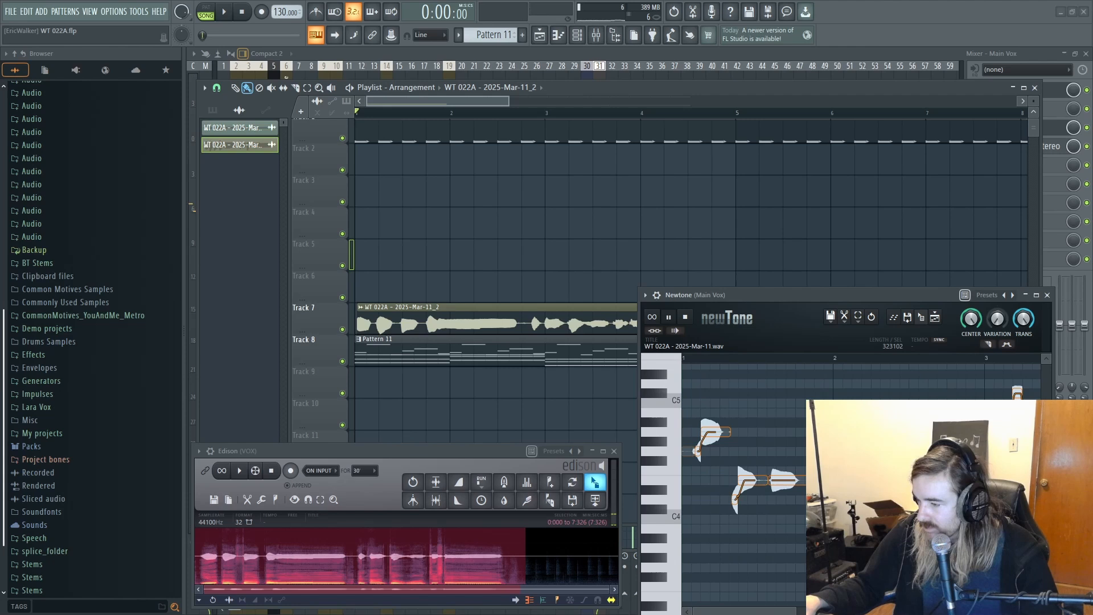
left_click(796, 405)
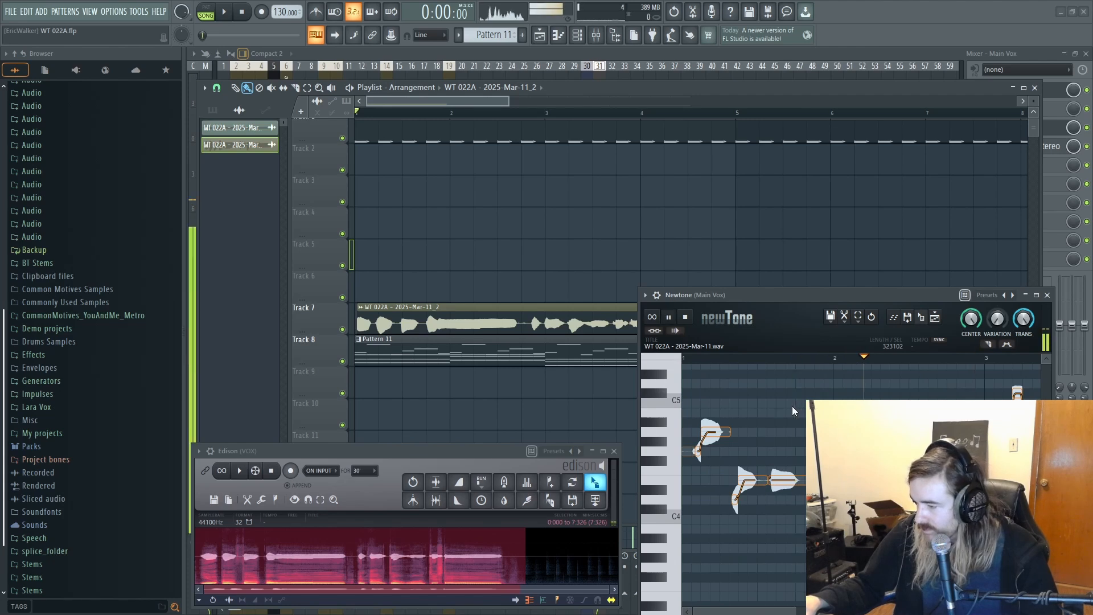
key("space")
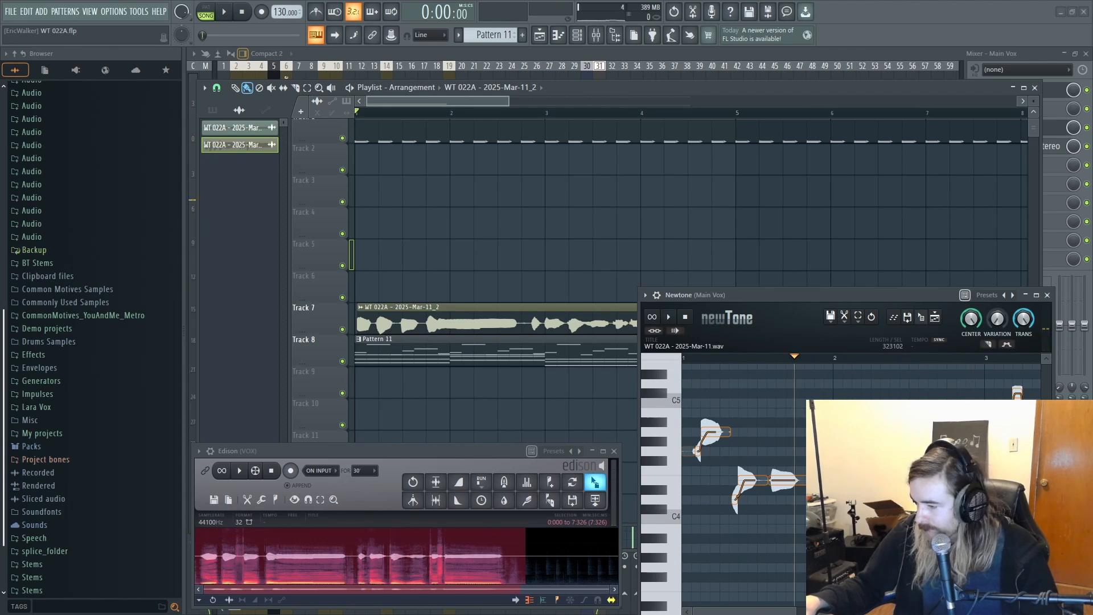
key("space")
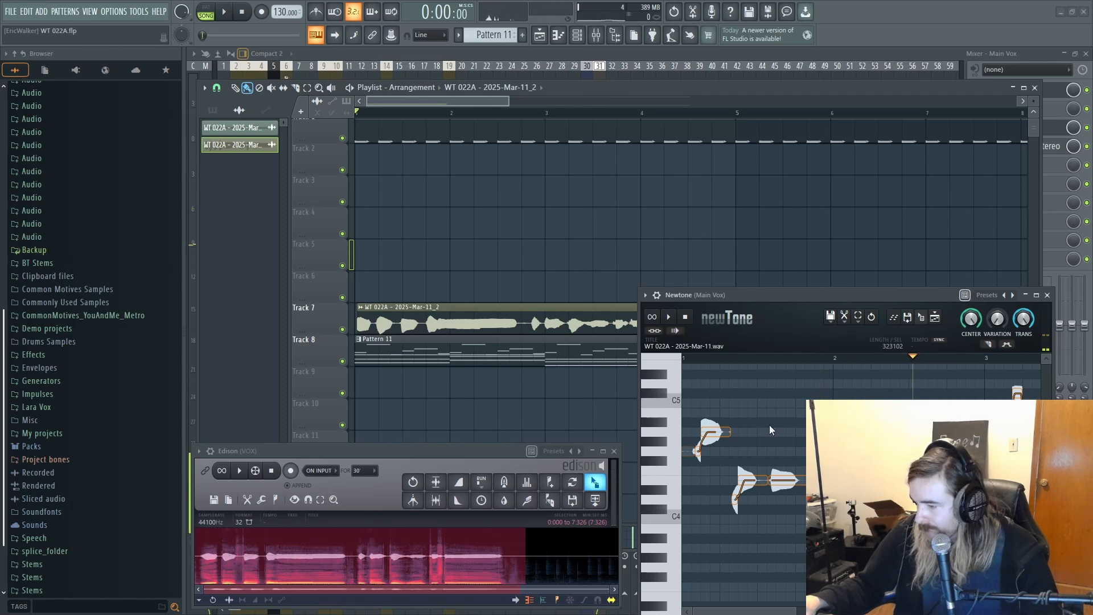
key("space")
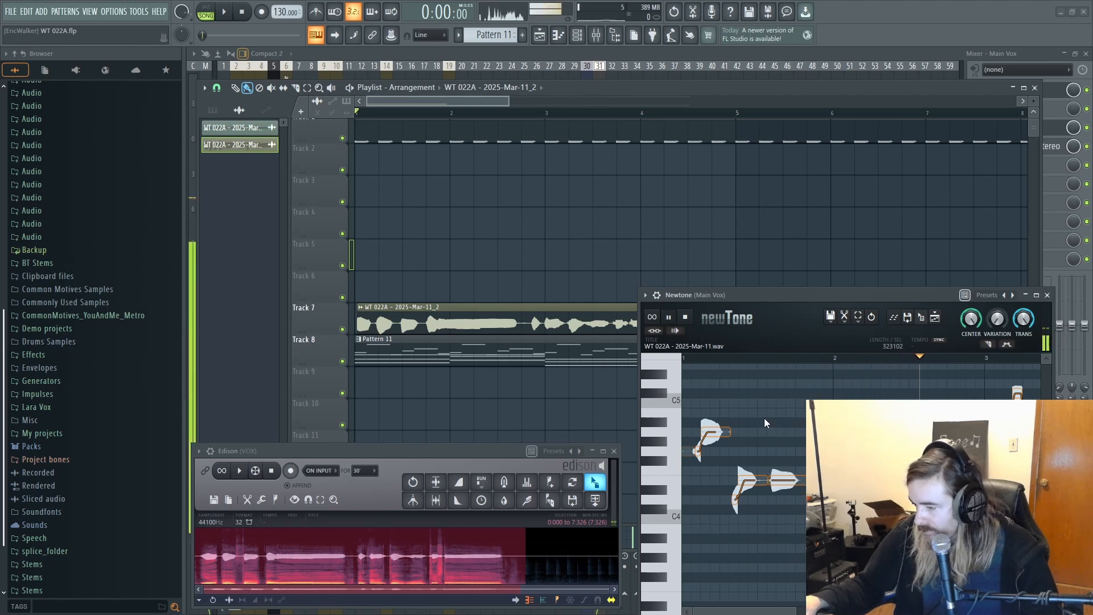
Step: Lower the short vocal note just before bar 2 in Newtone and replay the take
left_click_drag(939, 415, 842, 400)
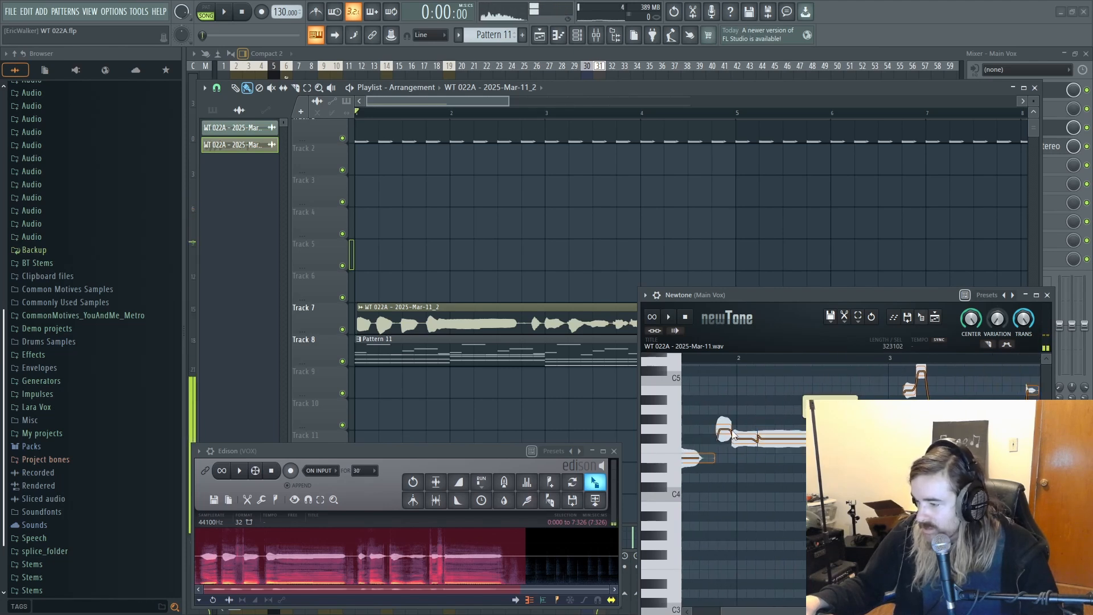
left_click_drag(724, 425, 746, 449)
left_click_drag(684, 426, 749, 431)
key("space")
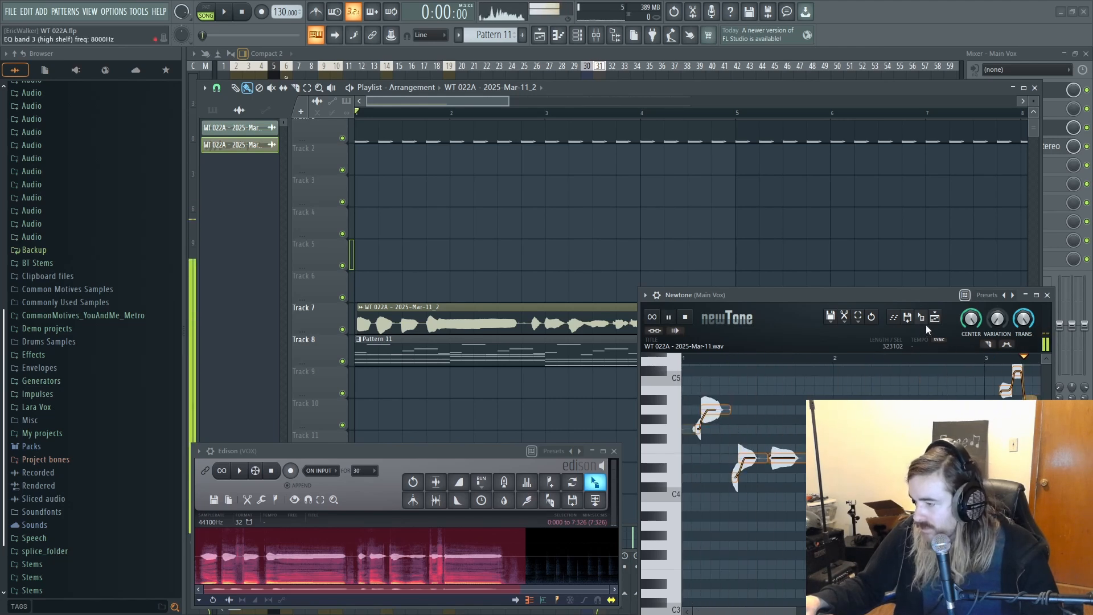
Step: Replace the Track 7 vocal clip with the newly corrected Newtone take at the start of Track 6, with Normalize enabled
left_click_drag(923, 323, 379, 279)
double_click(379, 279)
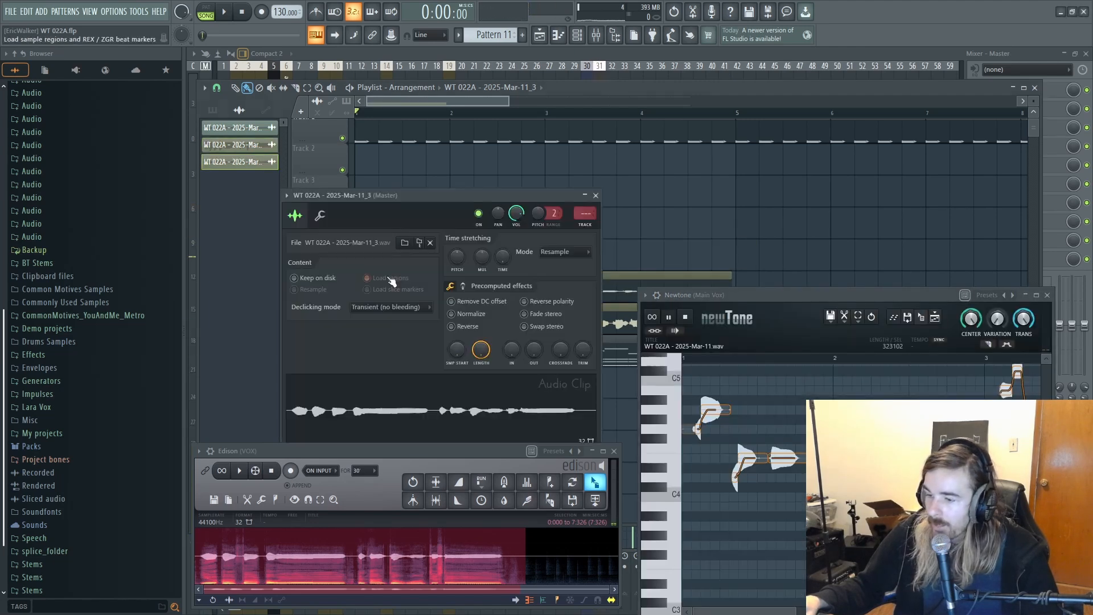
left_click(452, 314)
key("Escape")
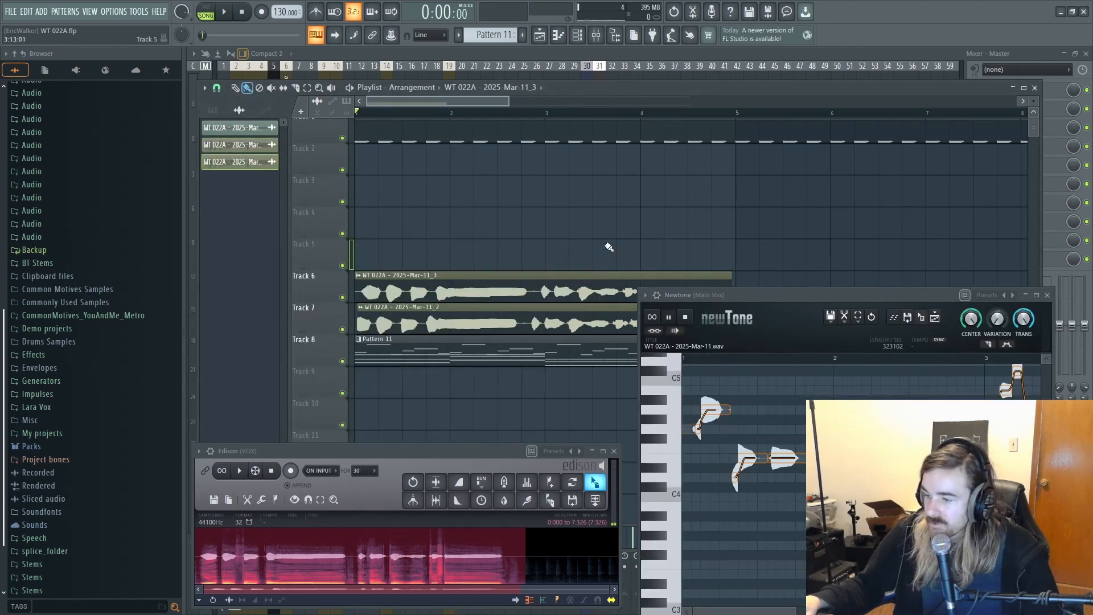
right_click(381, 333)
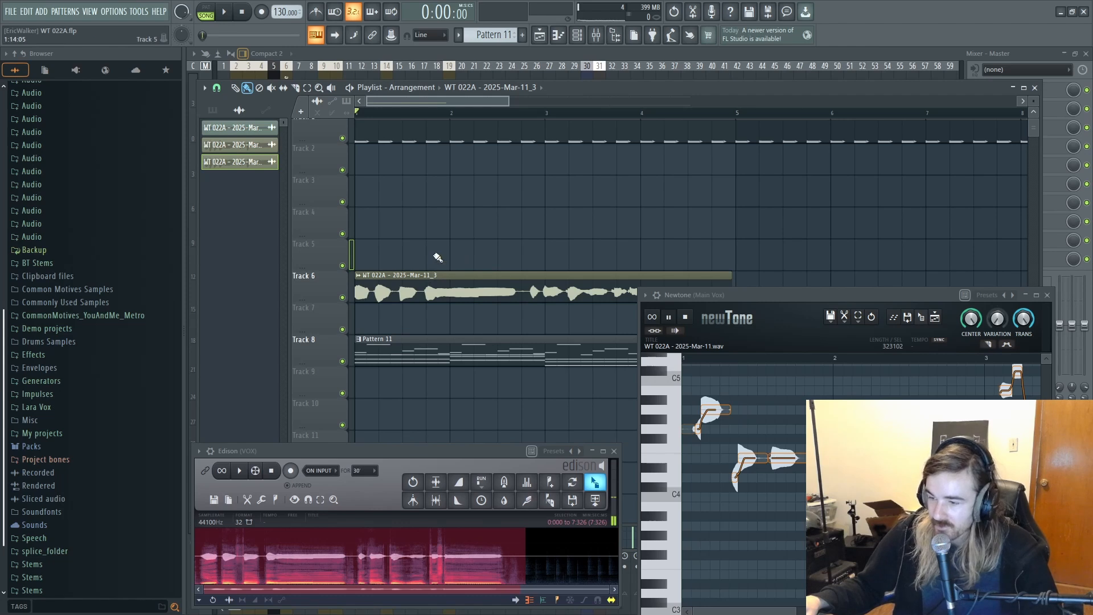
Step: Play the arrangement through the new vocal and trim the silent tail off the end of the Track 6 clip
key("space")
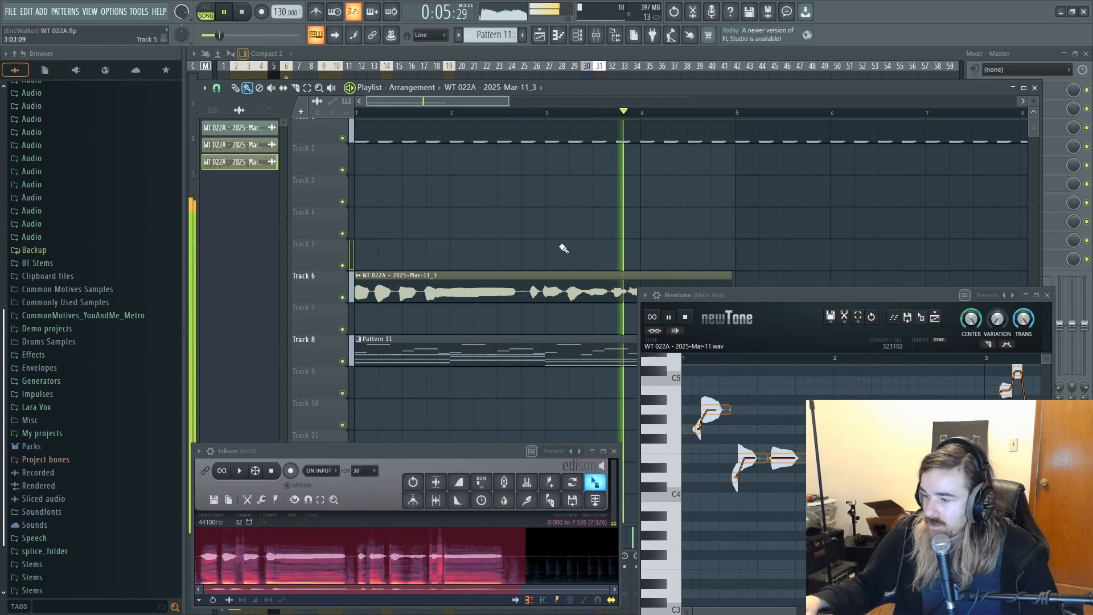
left_click_drag(557, 217, 586, 146)
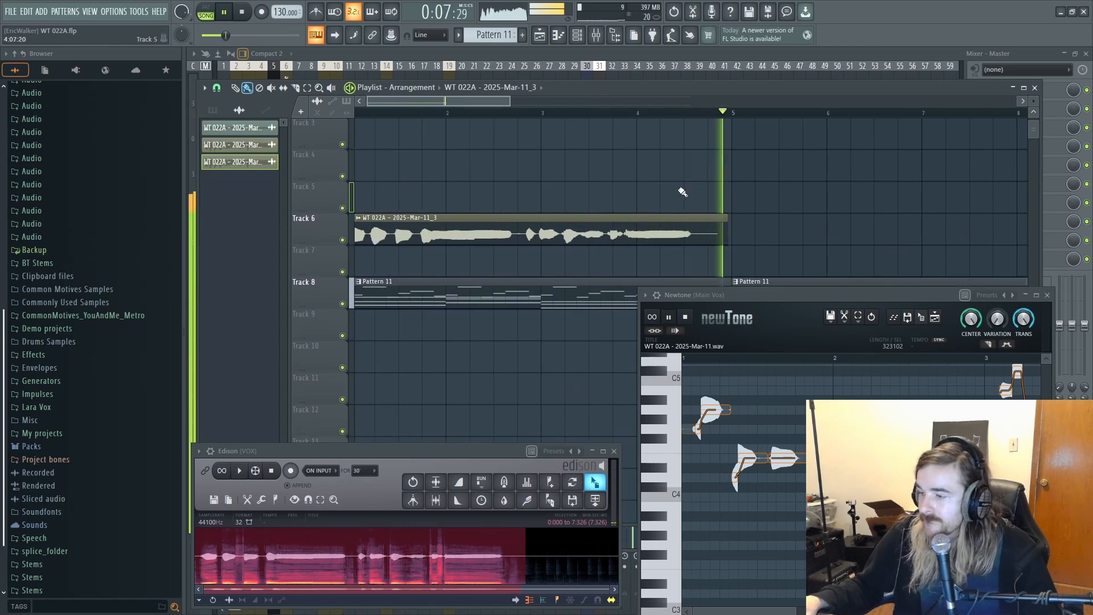
key("space")
left_click_drag(734, 244, 692, 239)
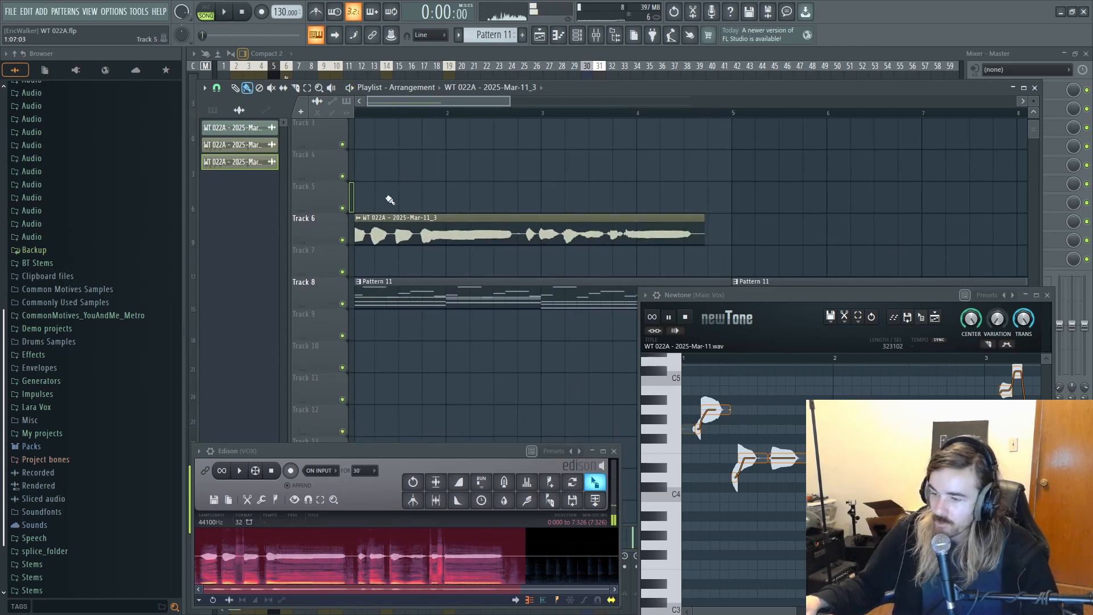
Step: Duplicate the Track 6 vocal clip for bars 5, 9 and 13, extending each copy's start slightly ahead of the bar line
left_click(410, 228, "ctrl")
left_click_drag(820, 237, 561, 213)
key("ctrl+b")
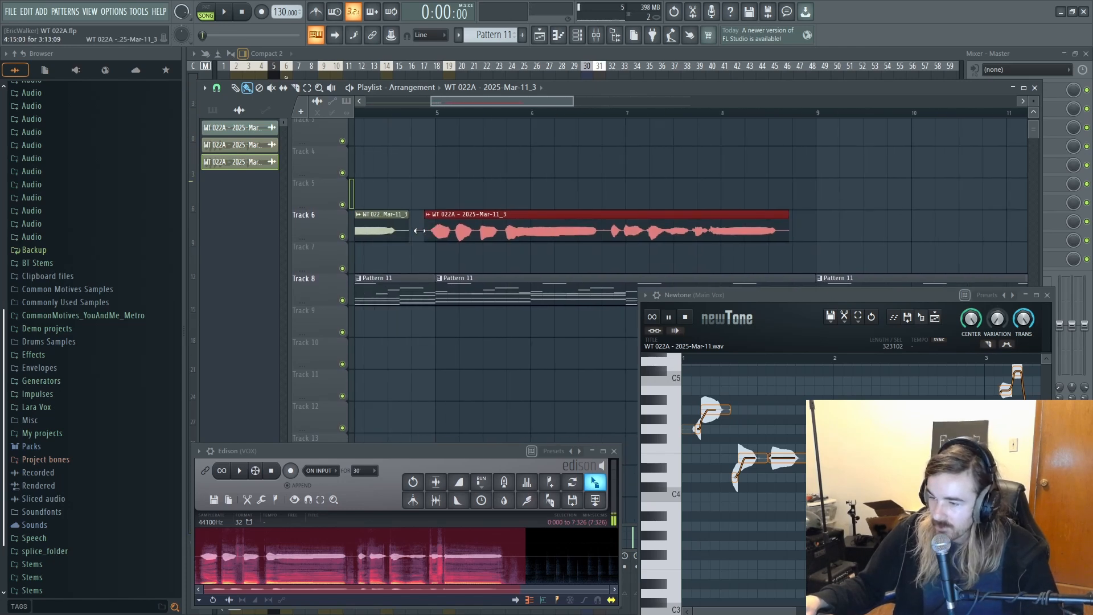
left_click_drag(712, 206, 560, 213)
key("ctrl+b")
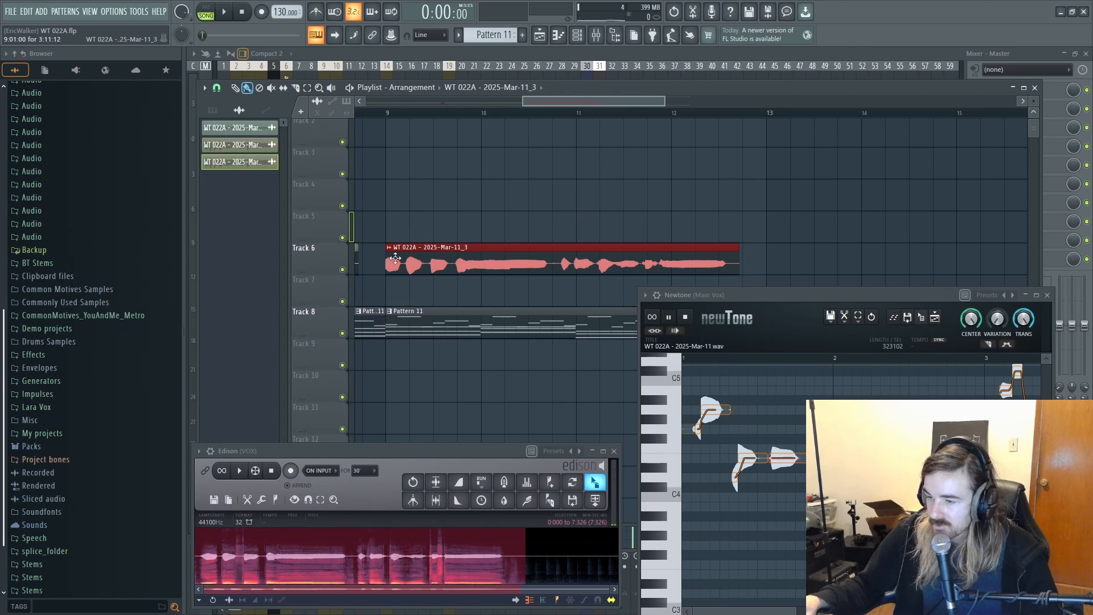
left_click_drag(854, 231, 488, 226)
key("ctrl+b")
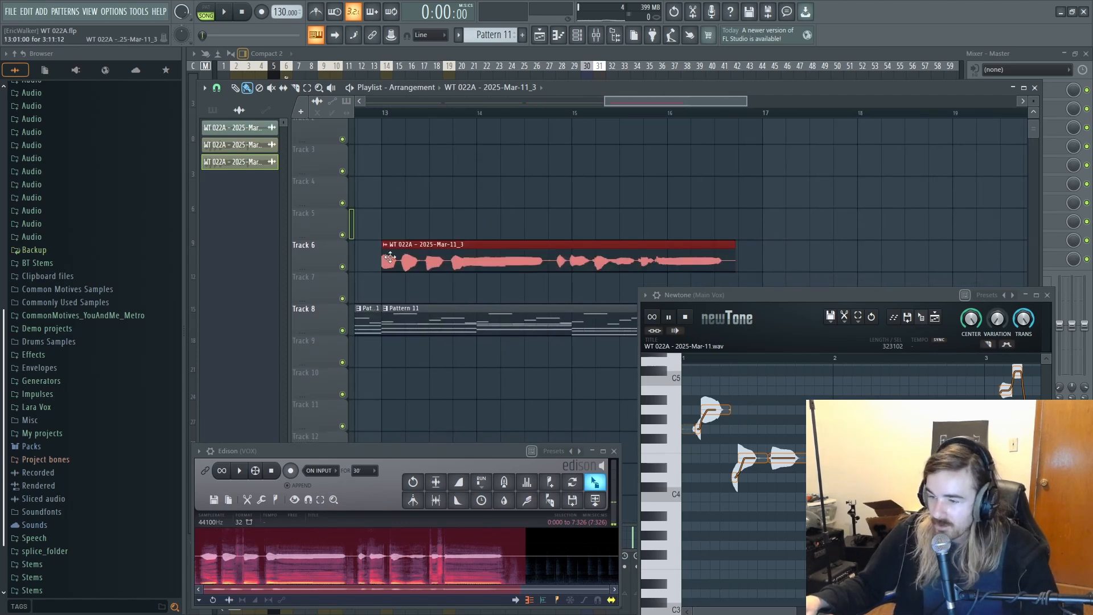
left_click_drag(530, 226, 1000, 207)
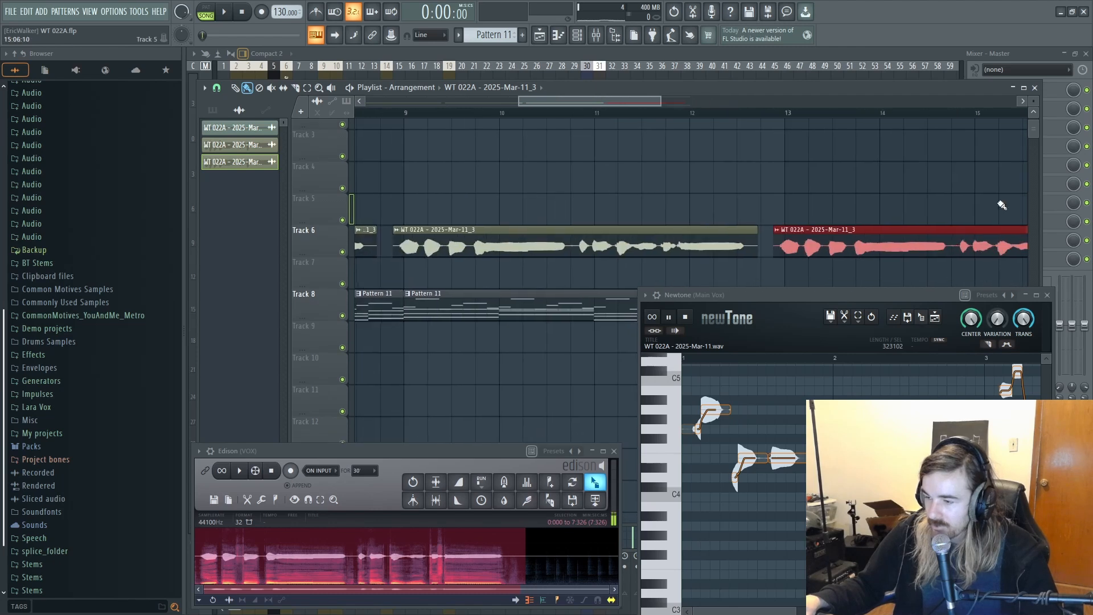
Step: Play the full arrangement from the start to bar 17 to hear the repeated vocal clips with the other tracks
scroll(502, 117, "down", 5)
scroll(502, 117, "down", 3)
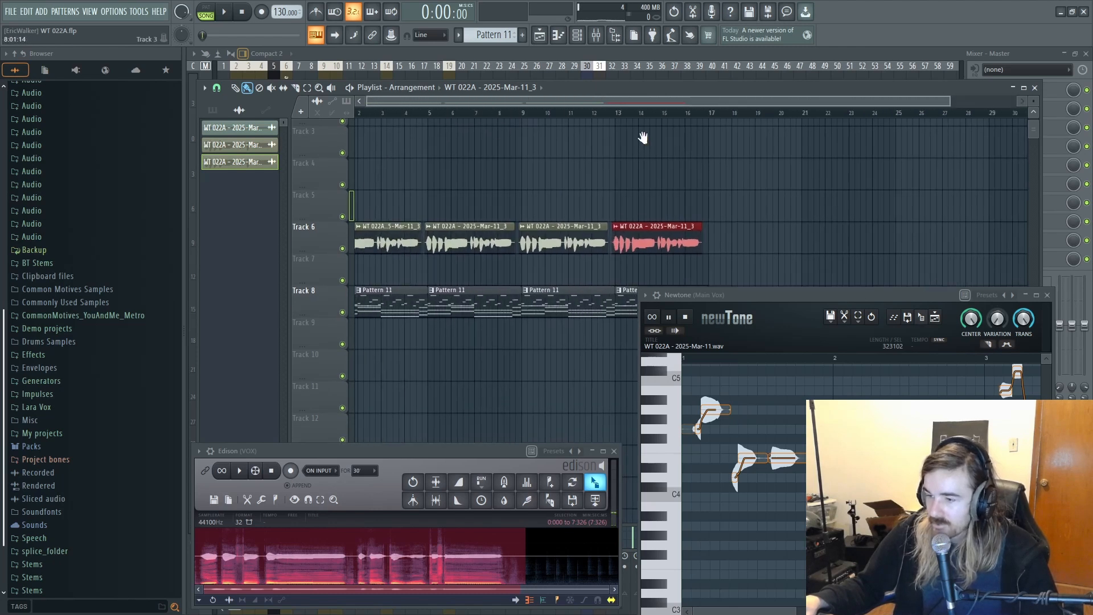
key("space")
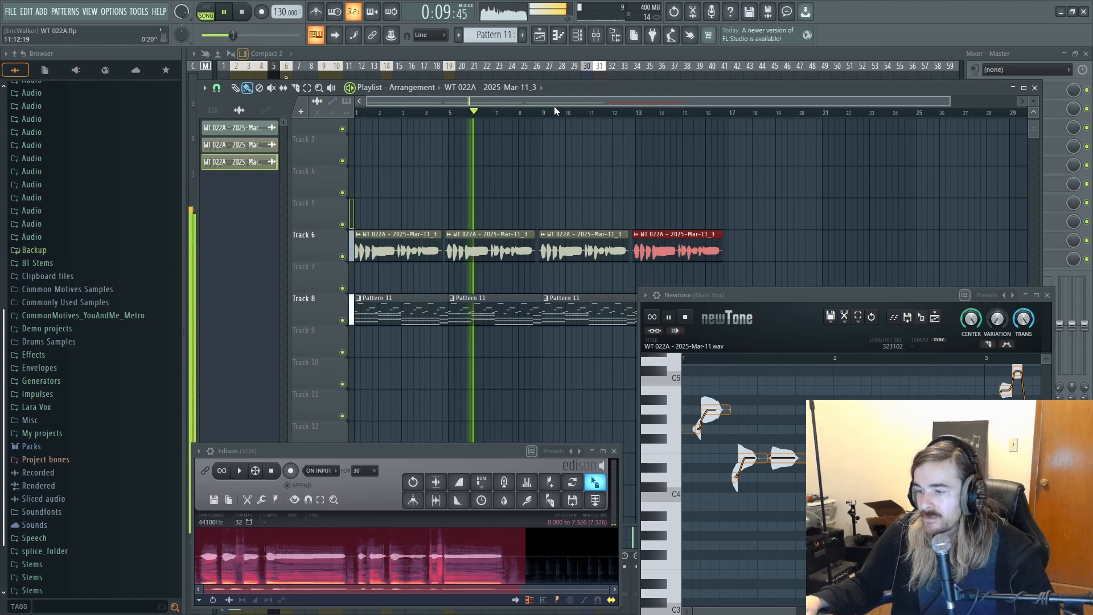
scroll(434, 104, "up", 5)
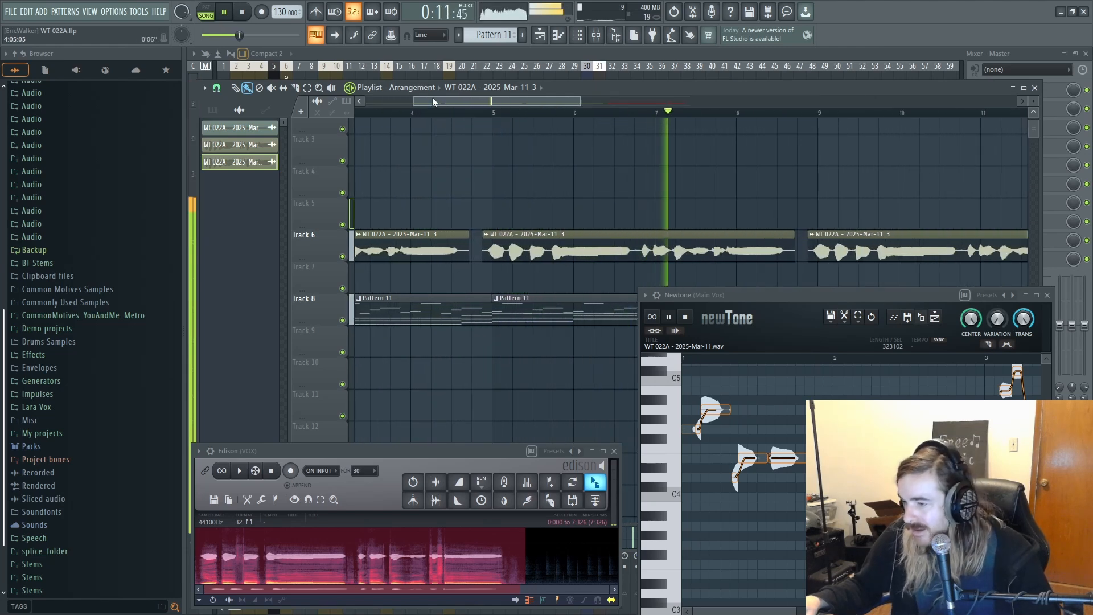
scroll(432, 102, "left", 2)
left_click_drag(731, 166, 586, 156)
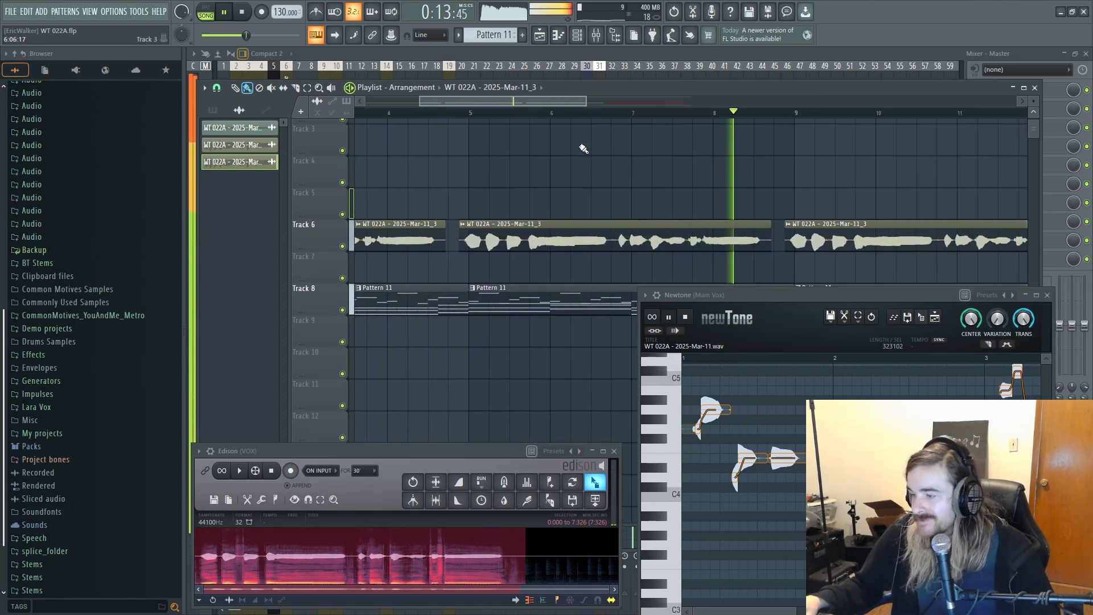
scroll(628, 122, "down", 2)
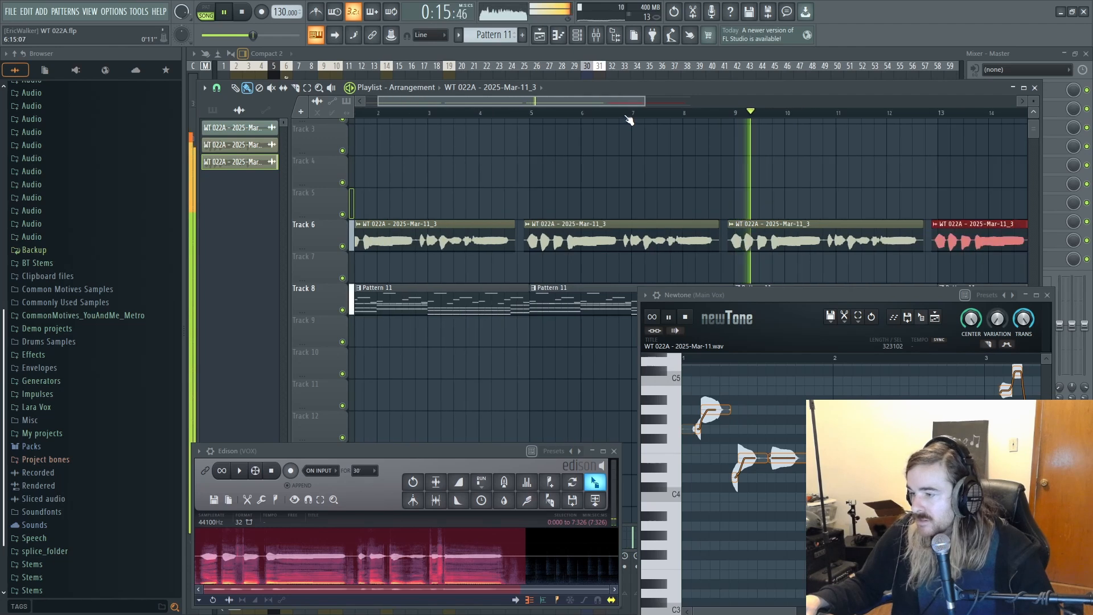
scroll(653, 182, "down", 1)
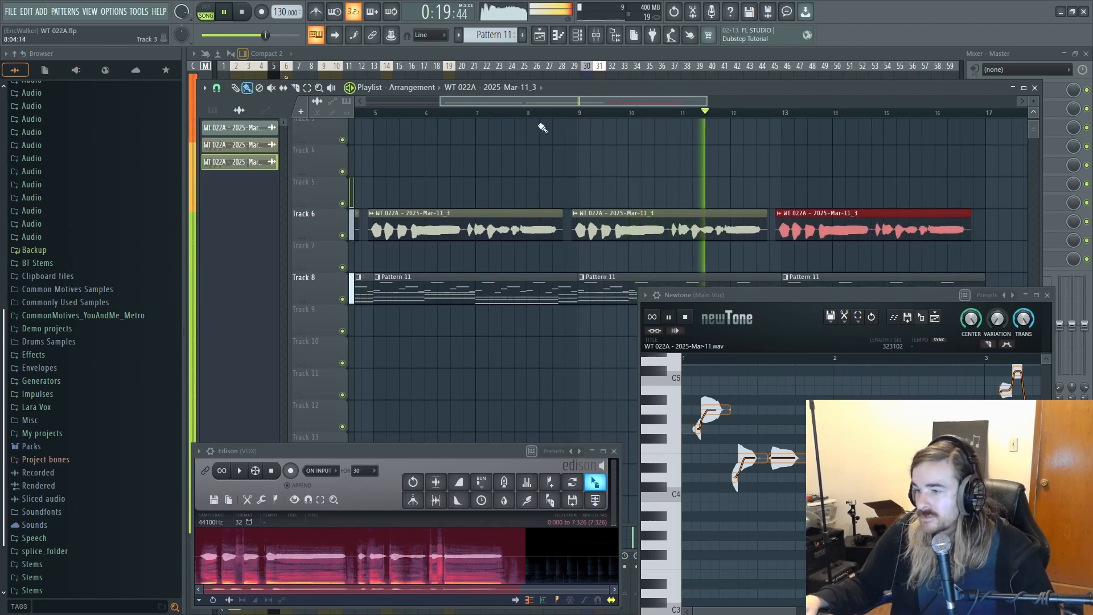
scroll(583, 165, "down", 4)
scroll(585, 194, "up", 1)
scroll(586, 197, "up", 1)
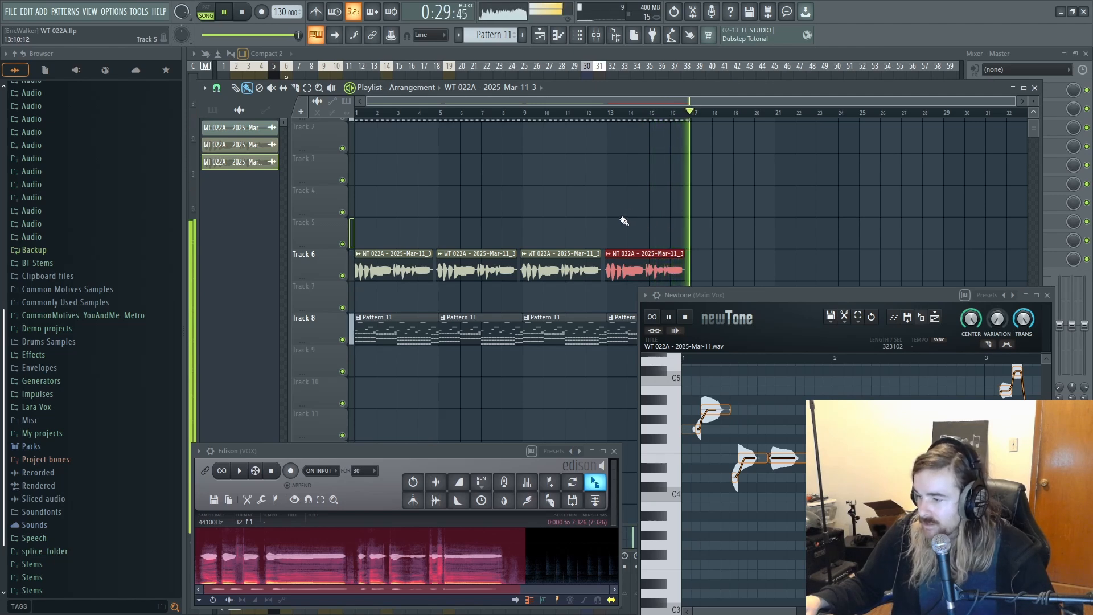
key("space")
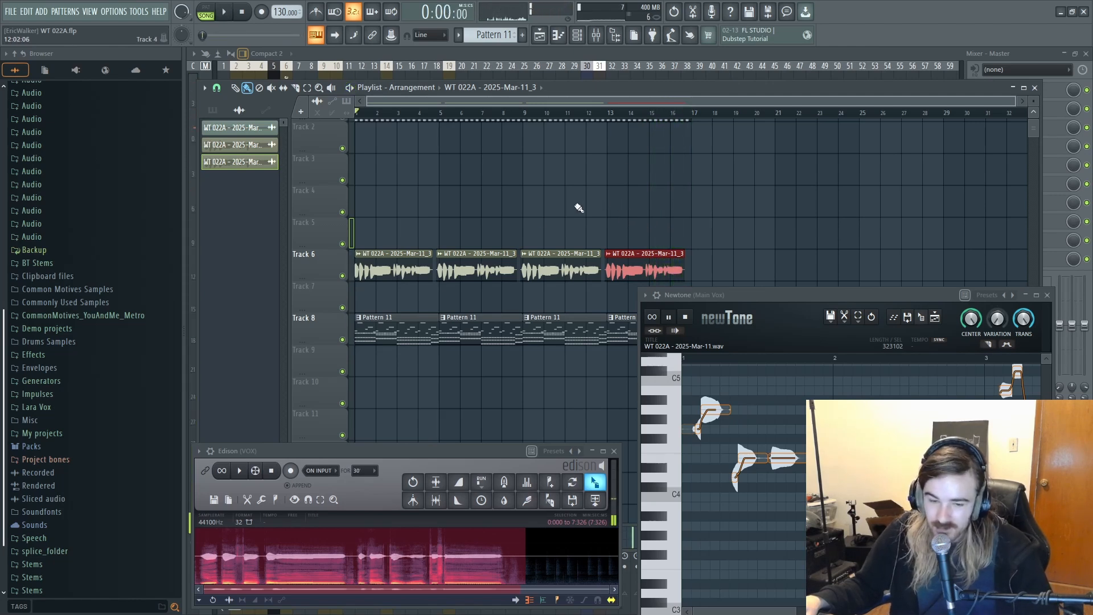